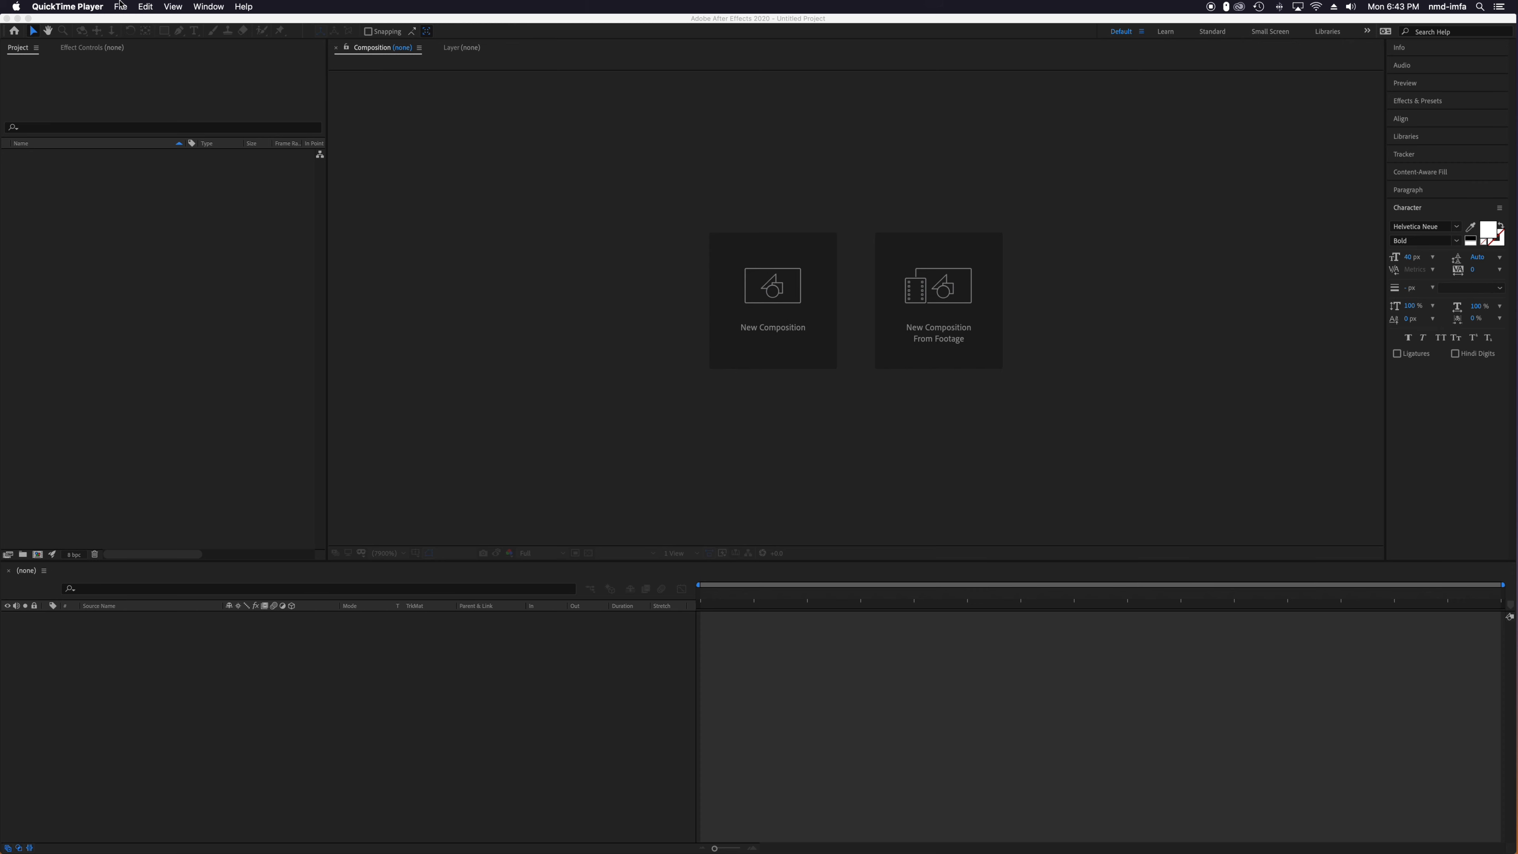
Import radial-infographic.ai from the CSC 368 Lesson Files folder as Composition - Retain Layer Sizes.
click(181, 21)
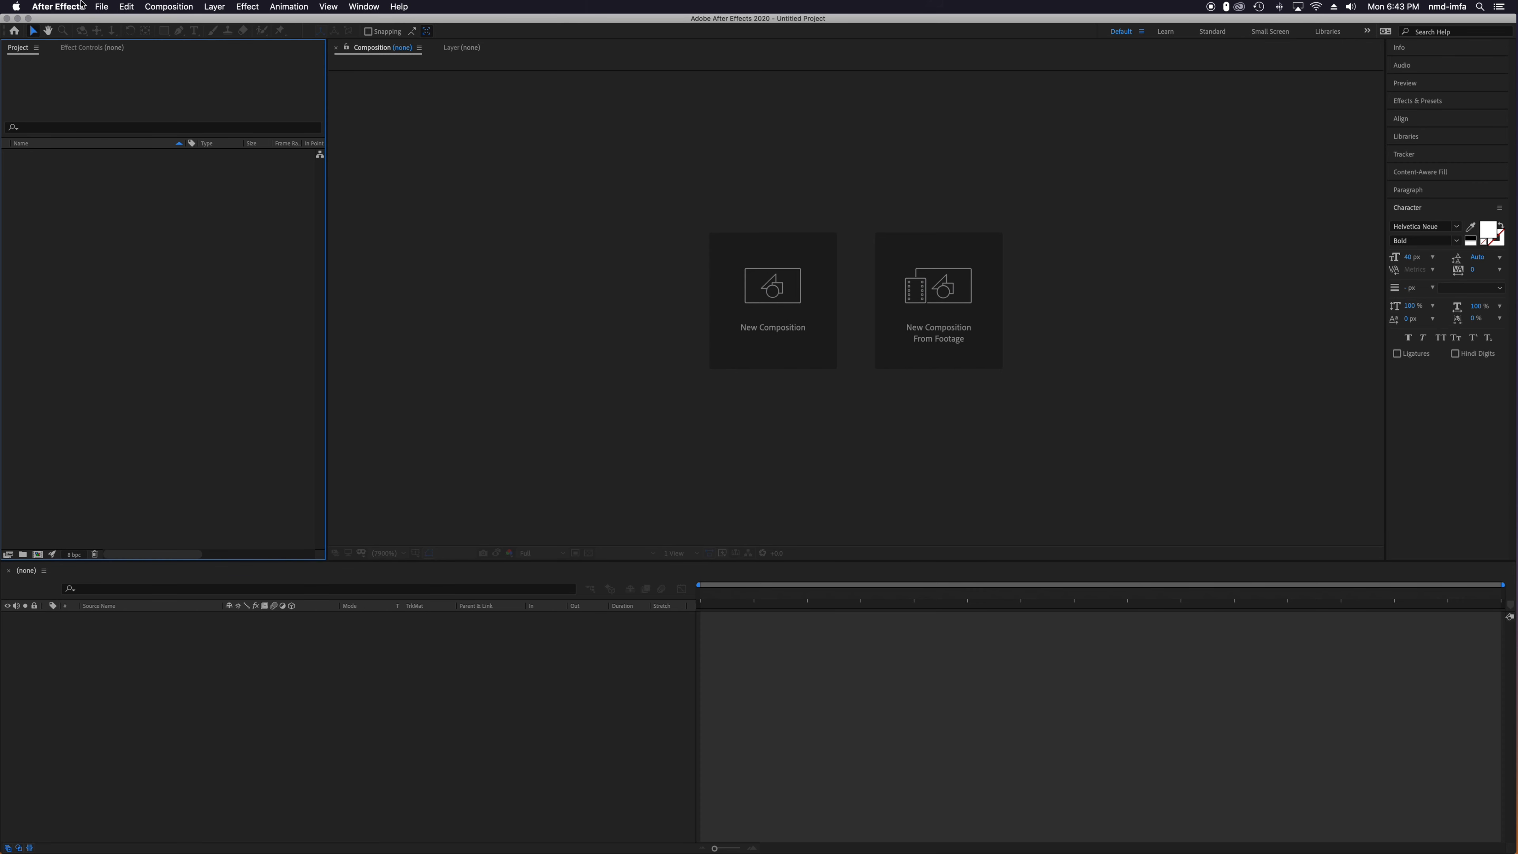
click(100, 5)
mouse_move(155, 160)
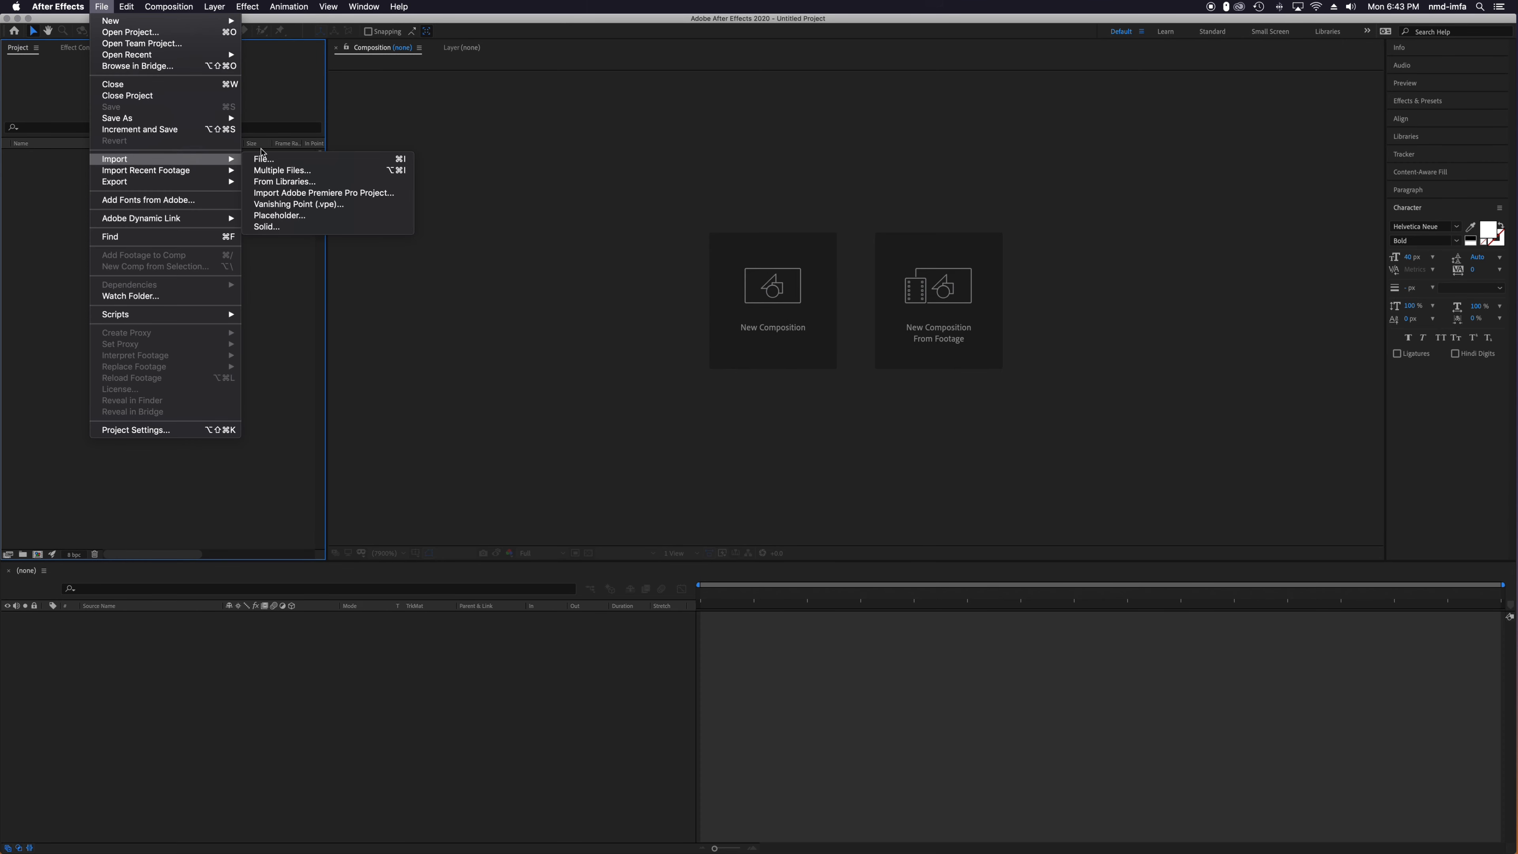
click(279, 161)
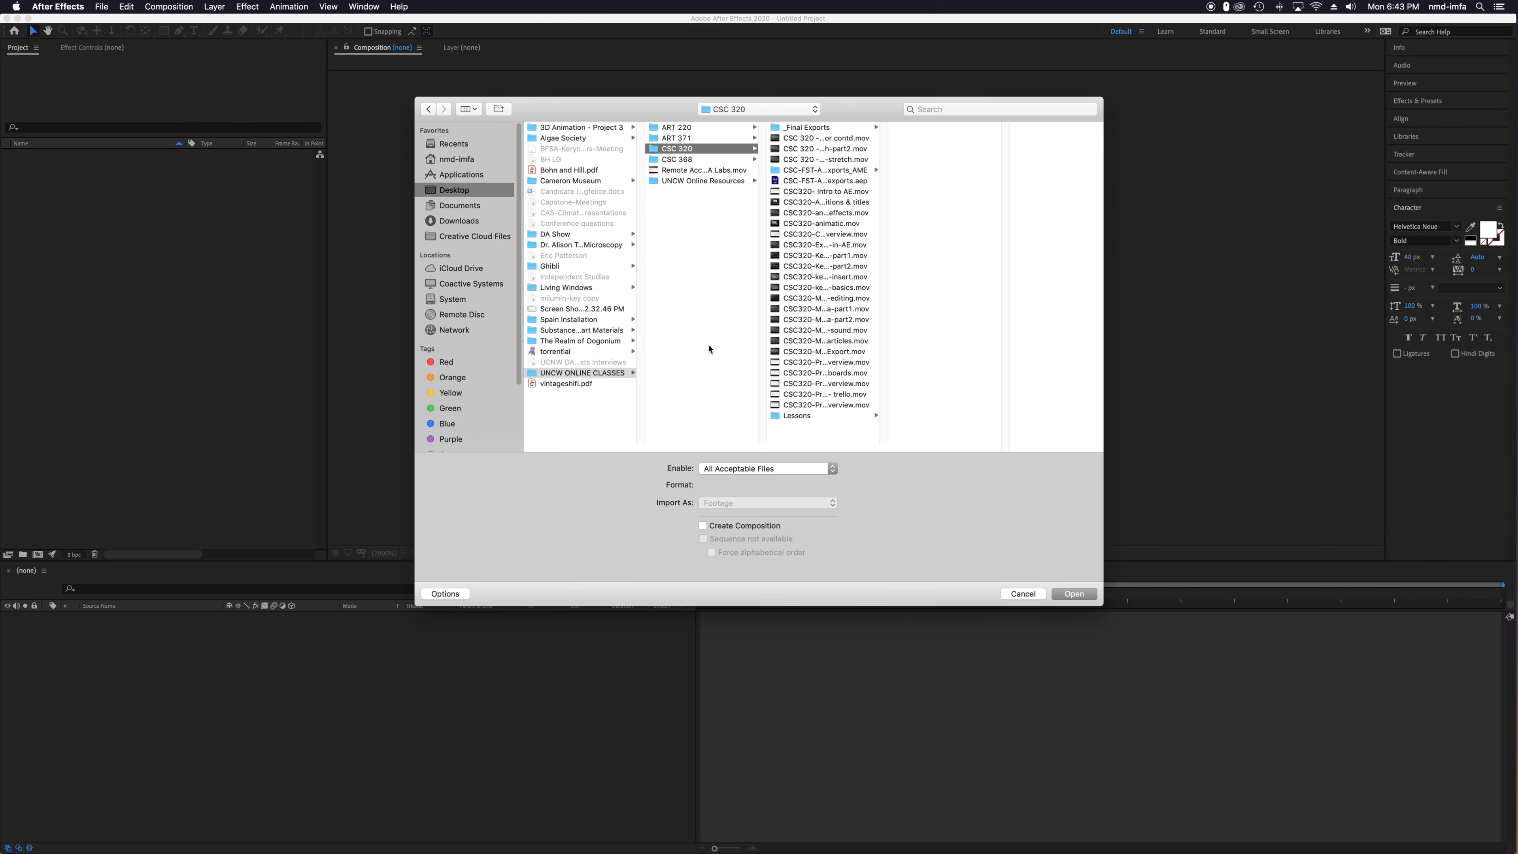
drag(888, 443, 1023, 442)
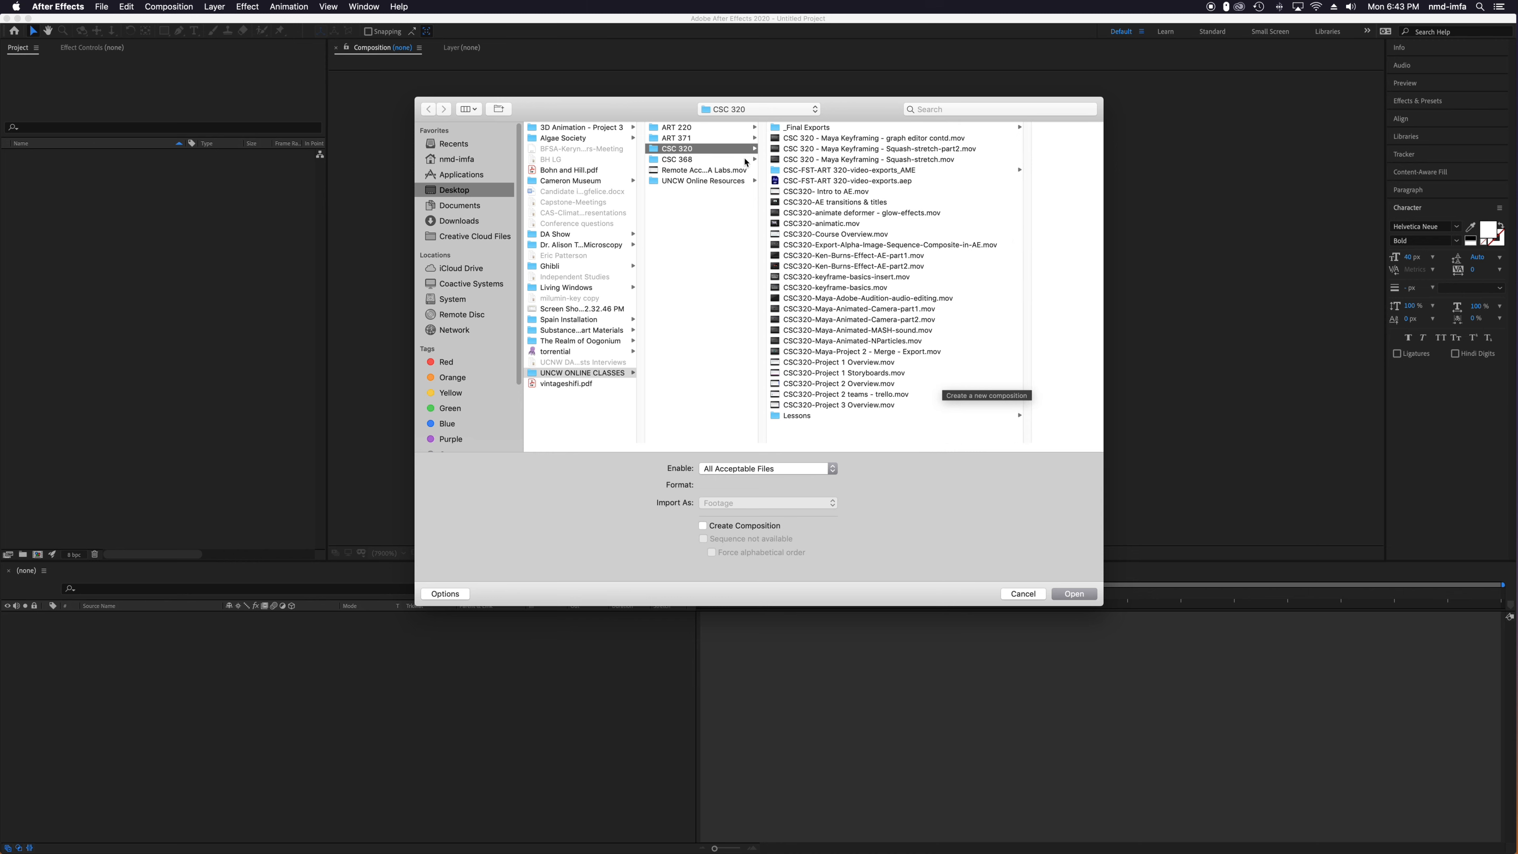
click(694, 159)
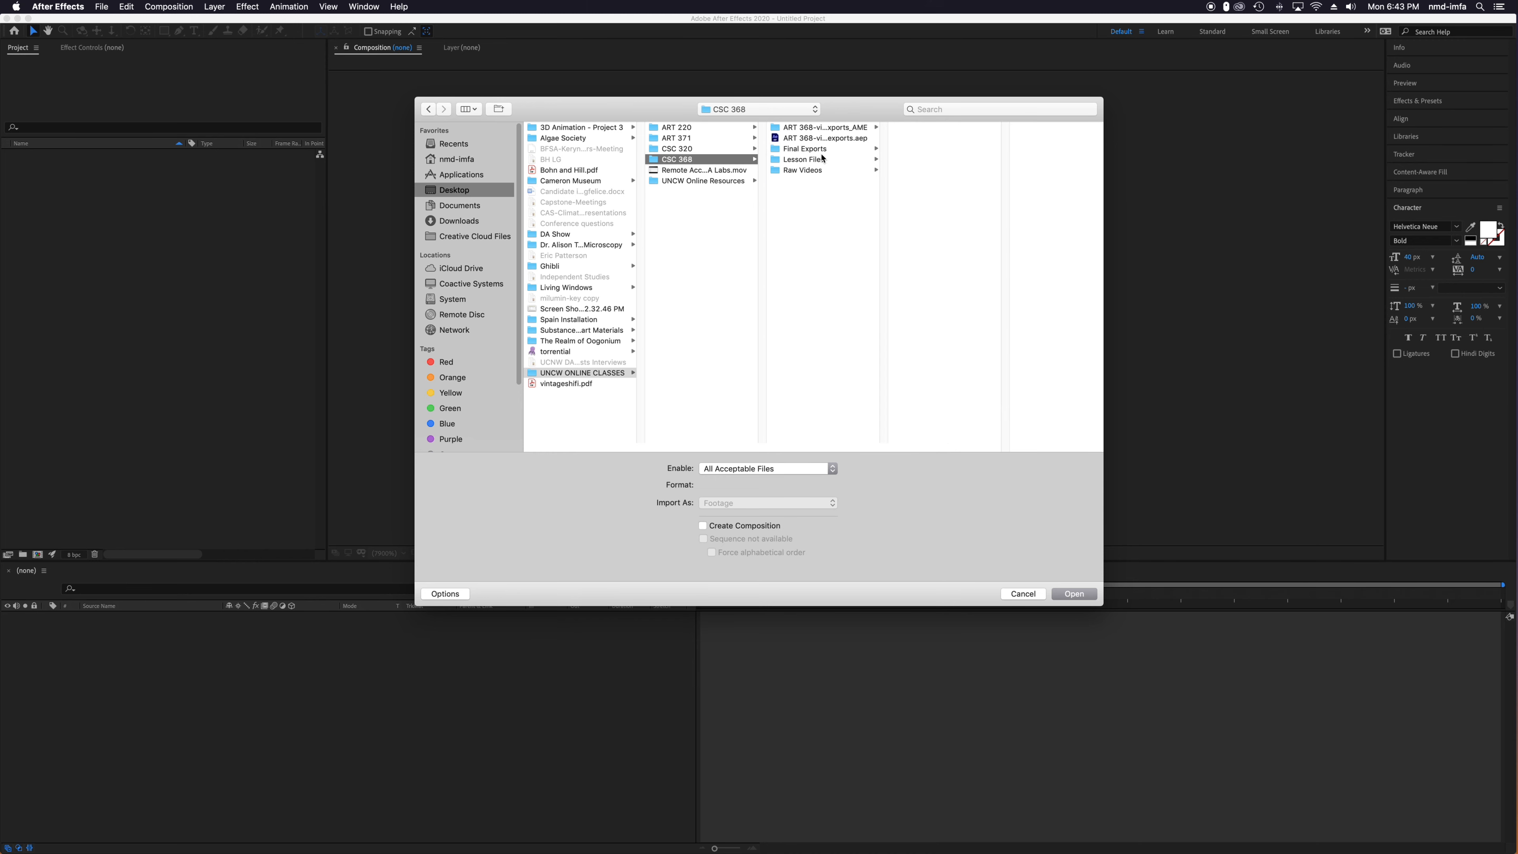
click(807, 159)
click(958, 127)
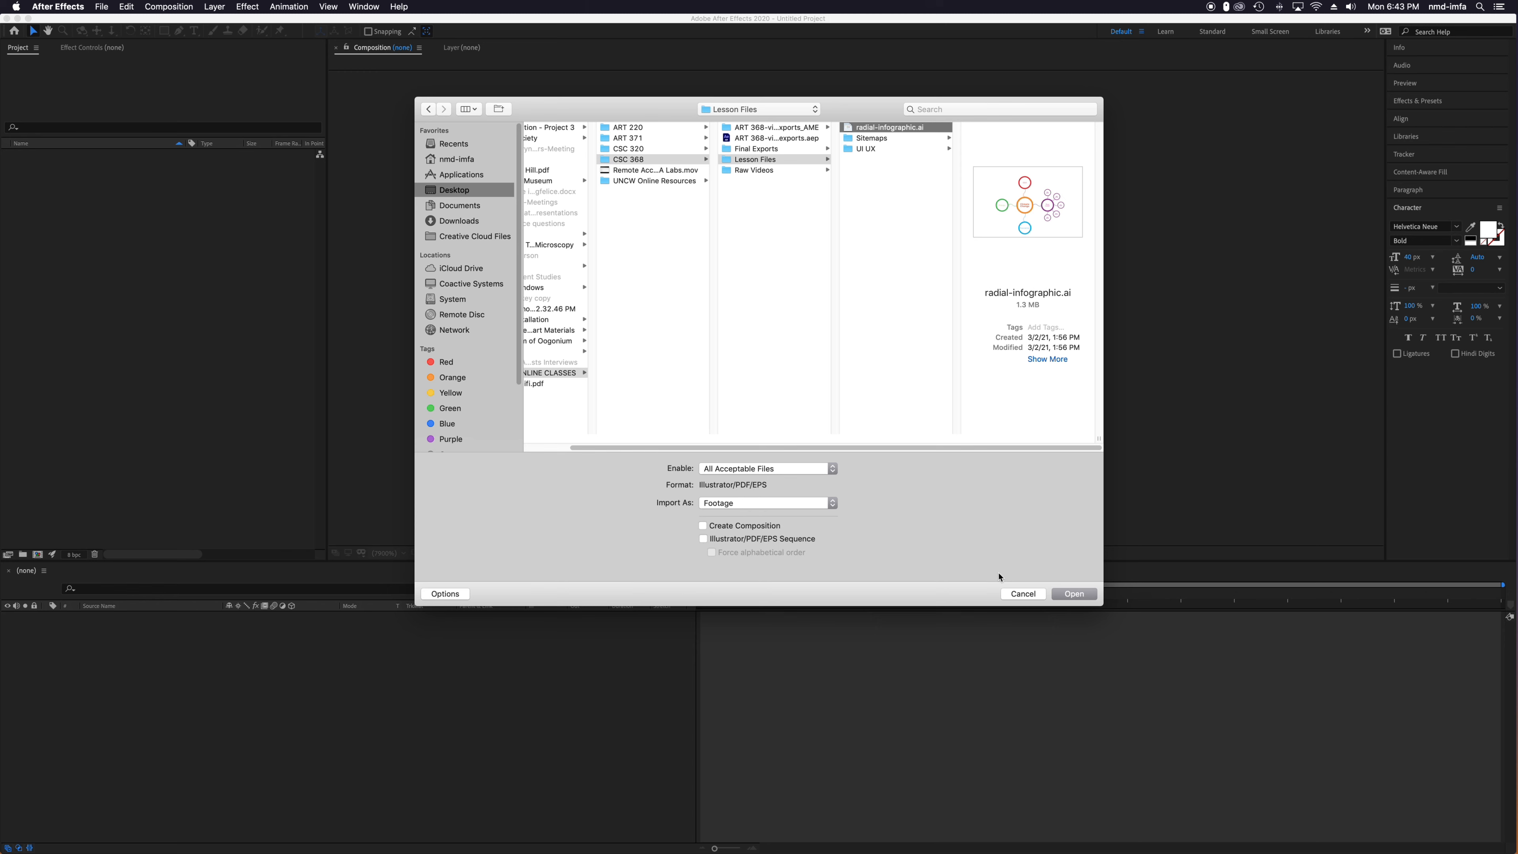
click(751, 505)
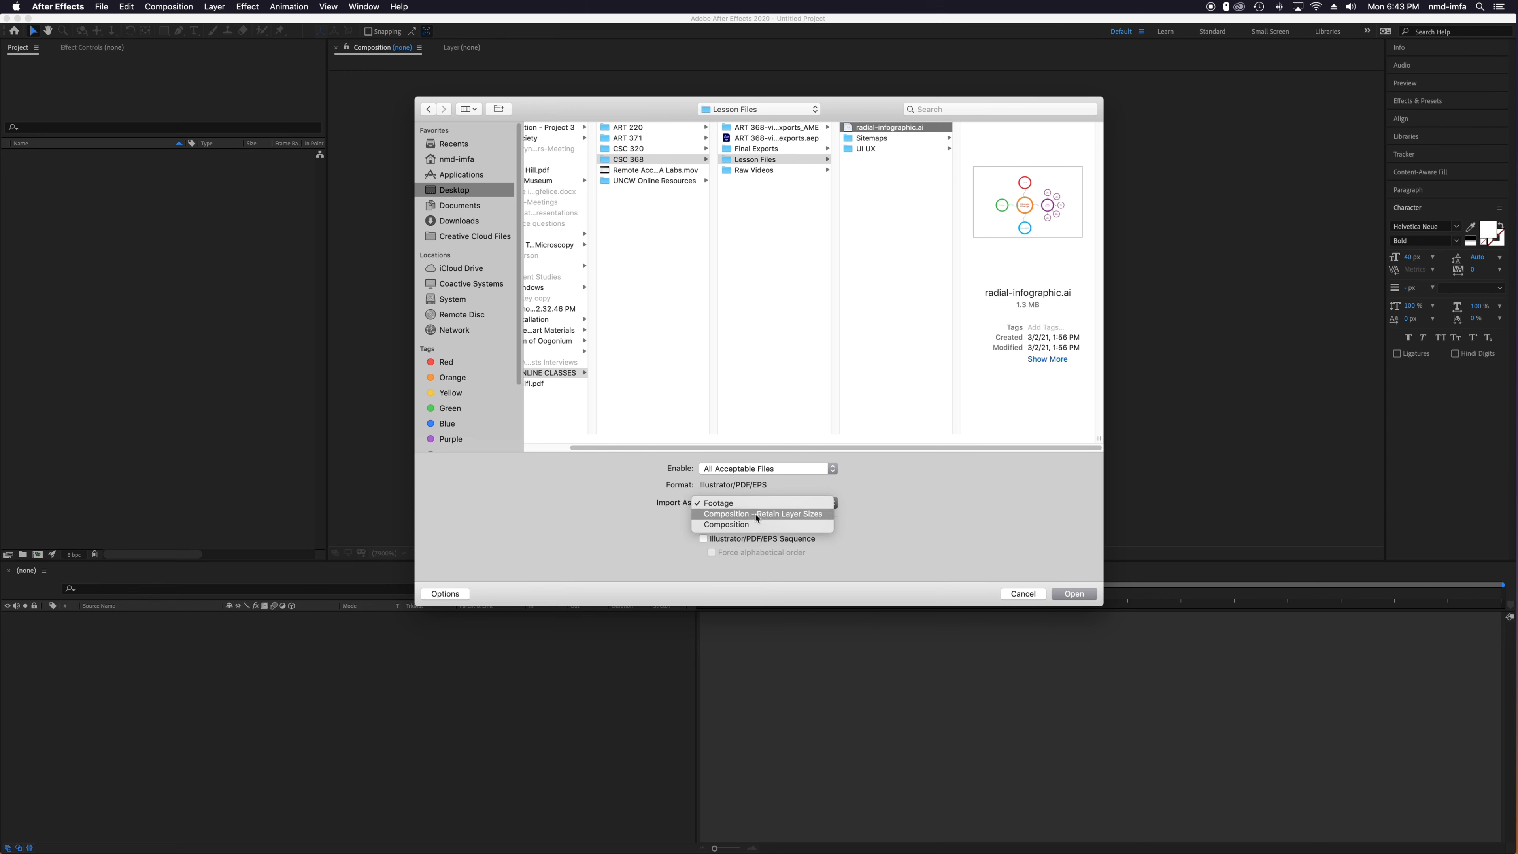
click(757, 516)
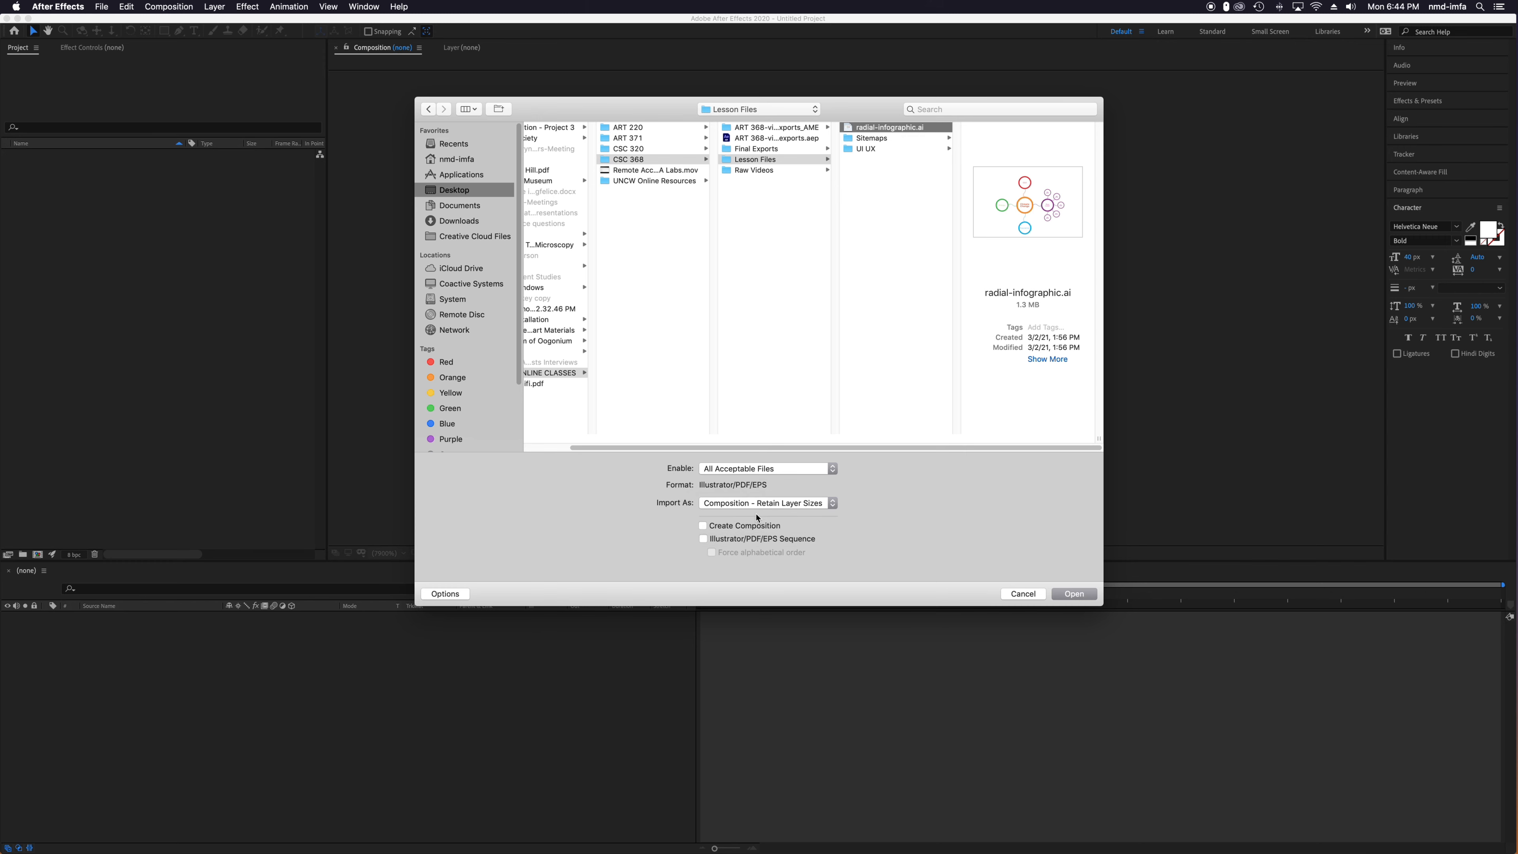
click(1065, 598)
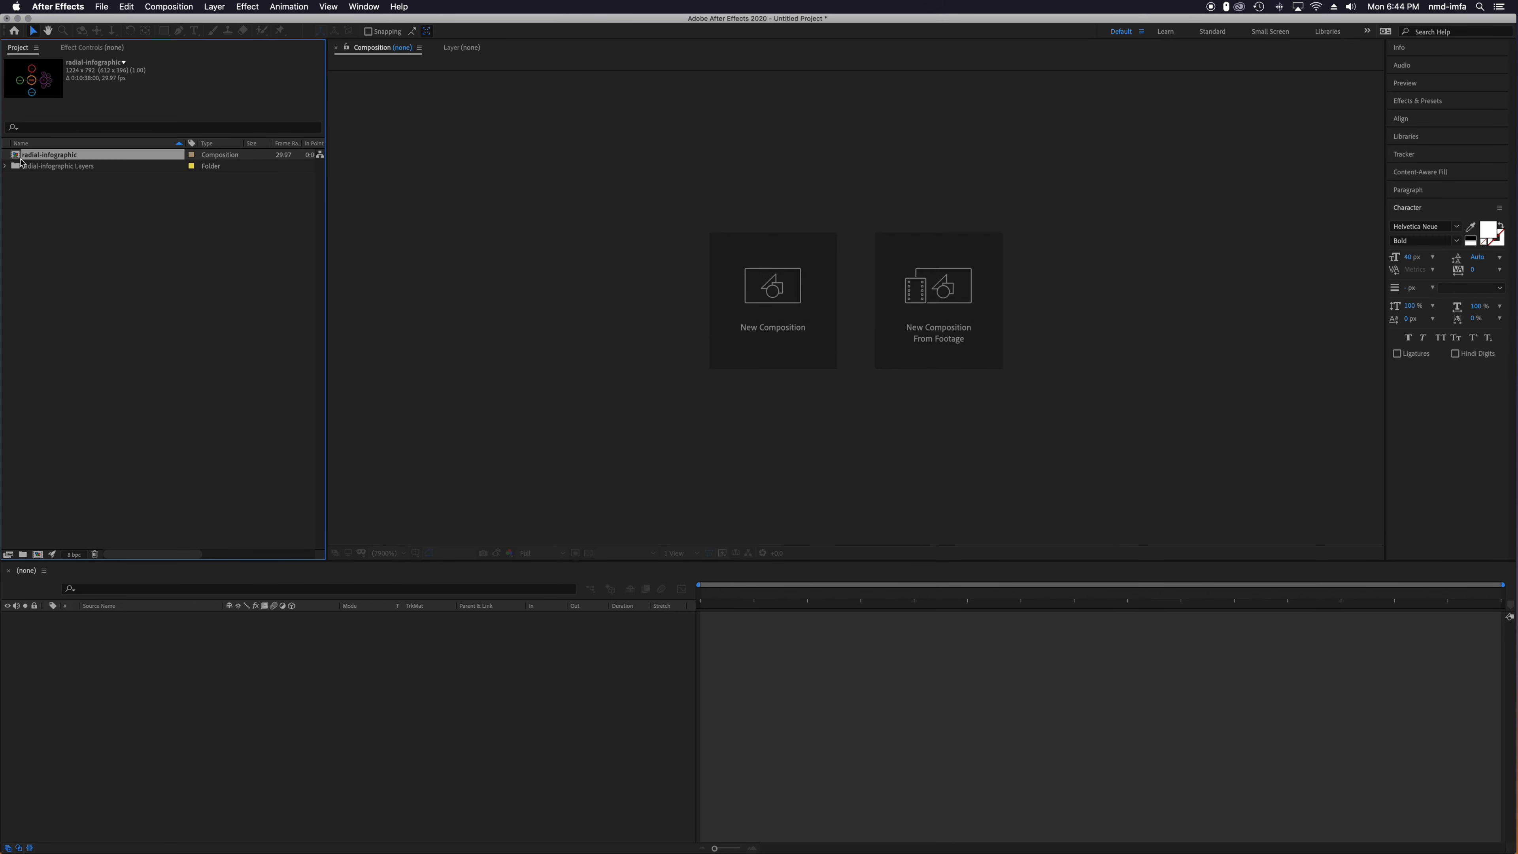
Expand the radial-infographic Layers folder and examine the imported composition and its individual vector art layers.
click(7, 167)
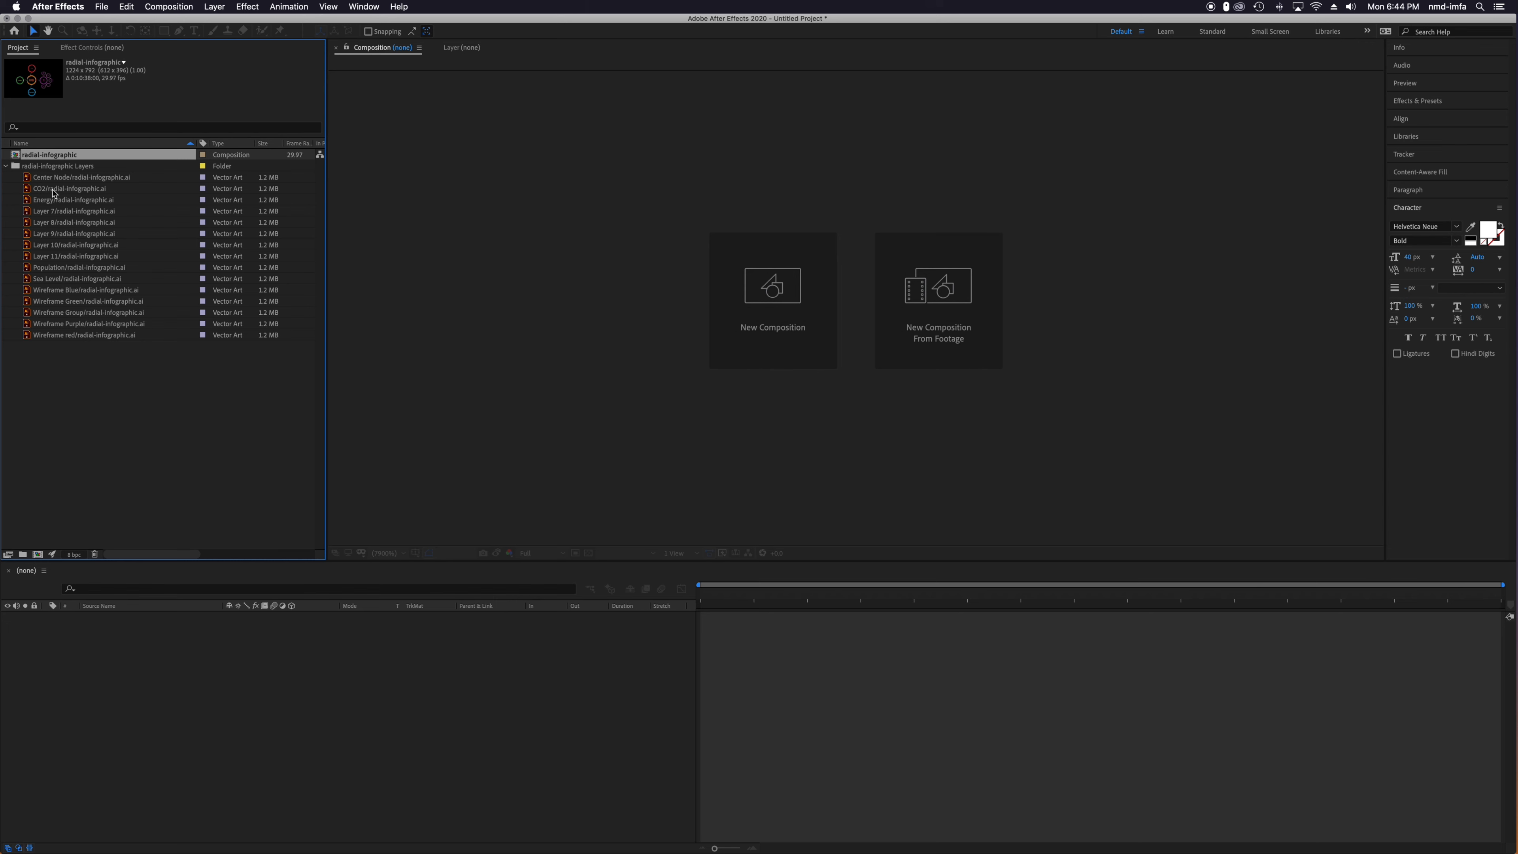
click(56, 166)
click(56, 156)
click(34, 177)
click(41, 188)
click(45, 211)
click(45, 246)
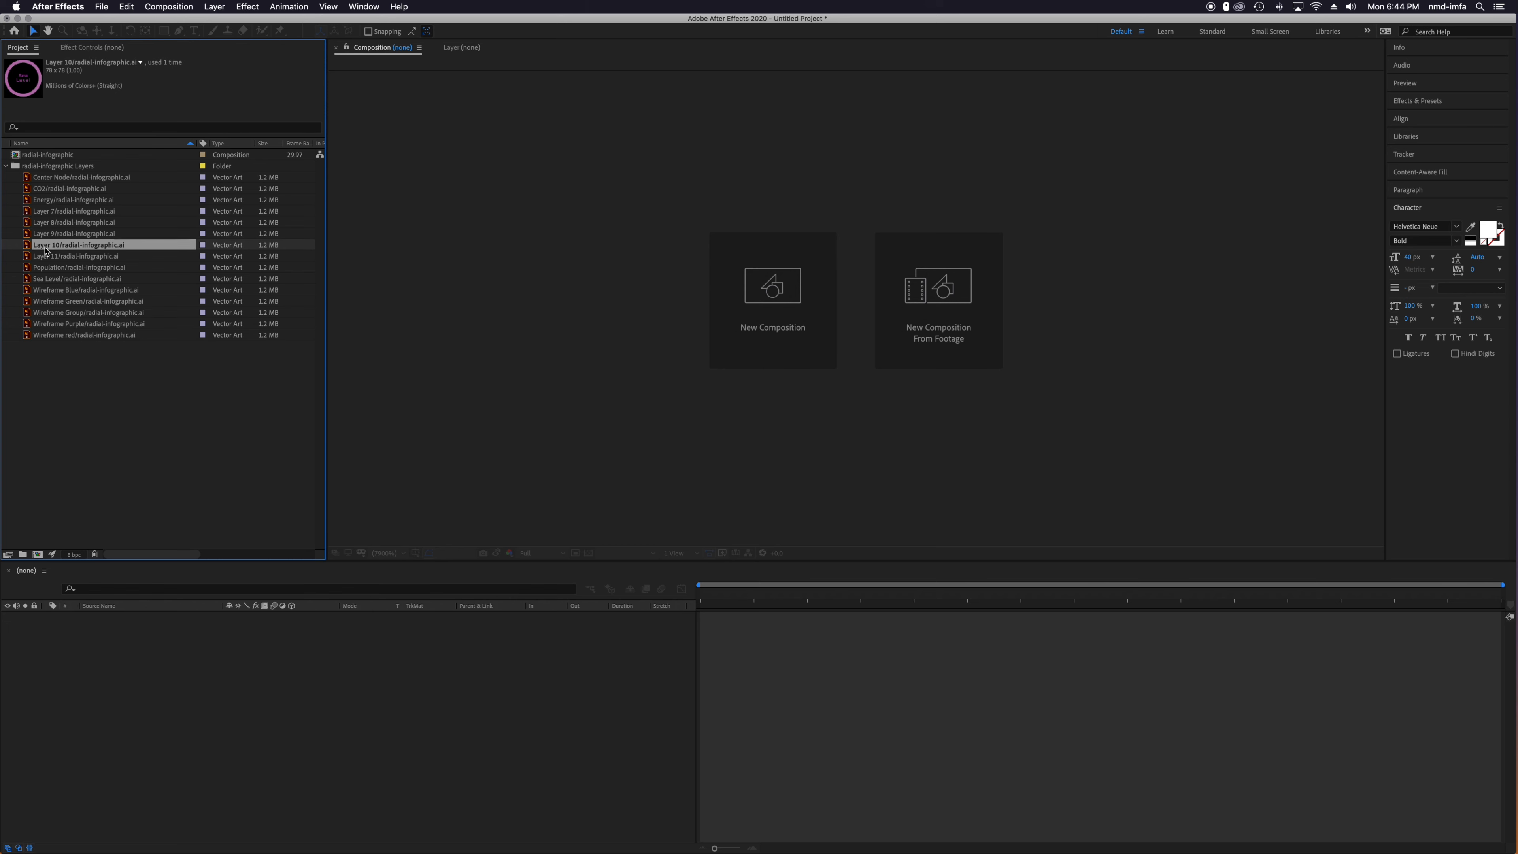
click(34, 303)
click(18, 157)
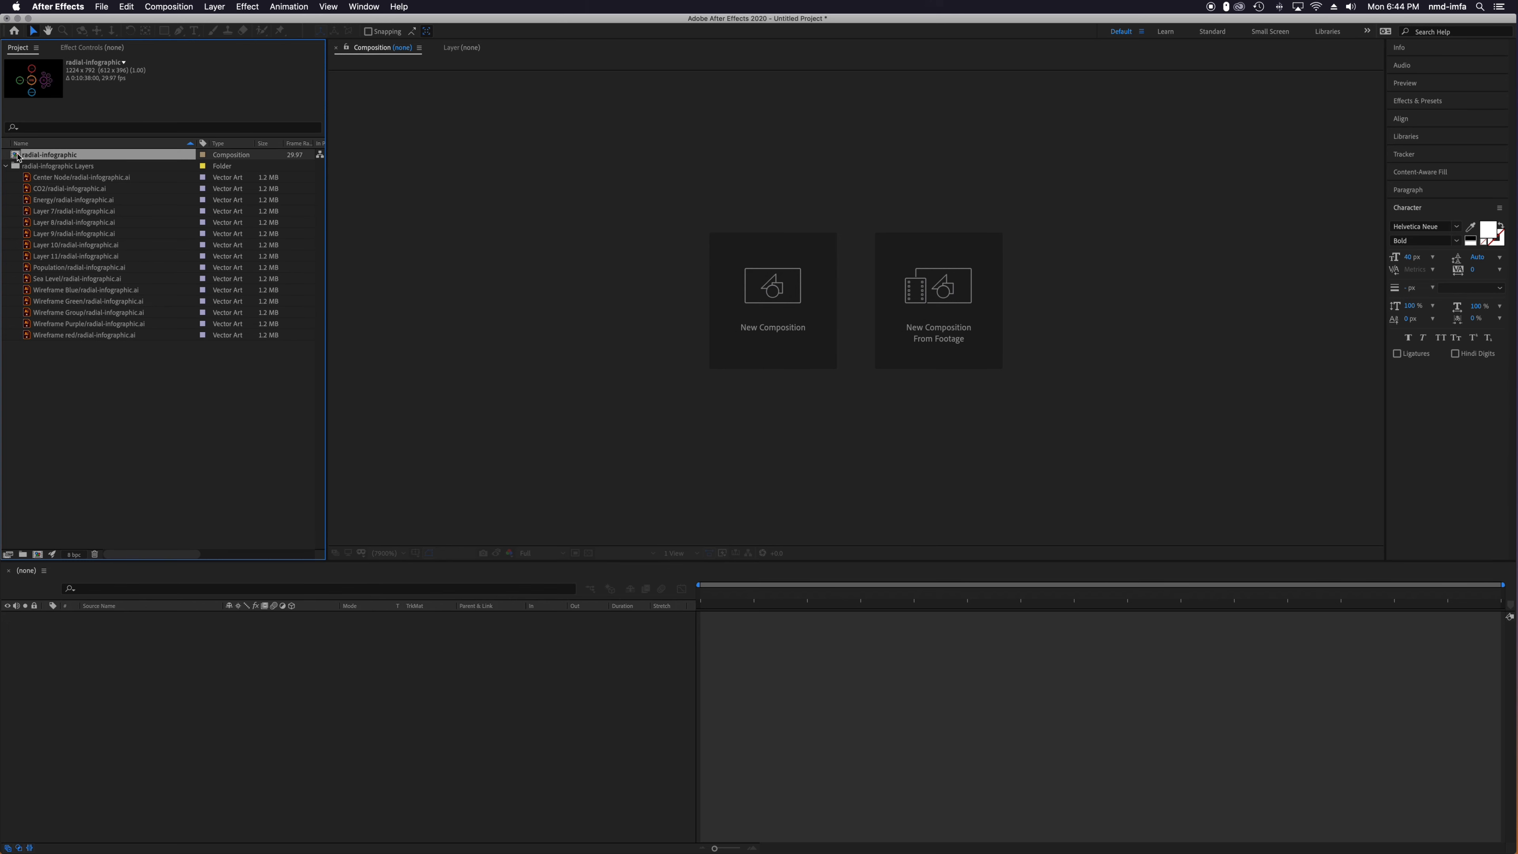
click(33, 177)
click(45, 179)
click(46, 191)
click(44, 212)
click(46, 259)
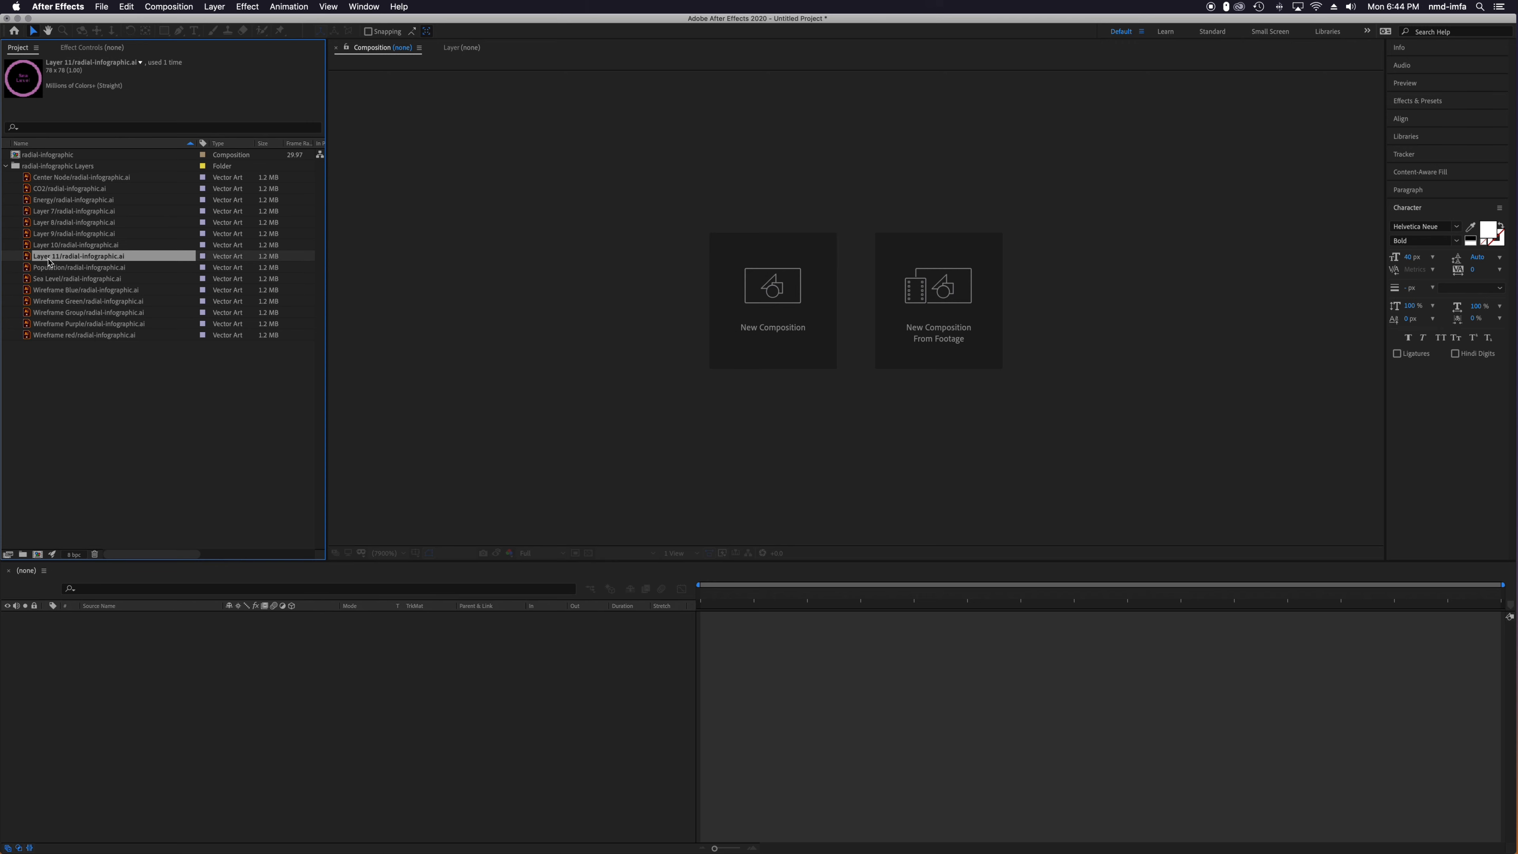
Open the radial-infographic composition and check which artwork the CO2, Energy and Layer 7 layers hold.
click(35, 155)
double_click(14, 156)
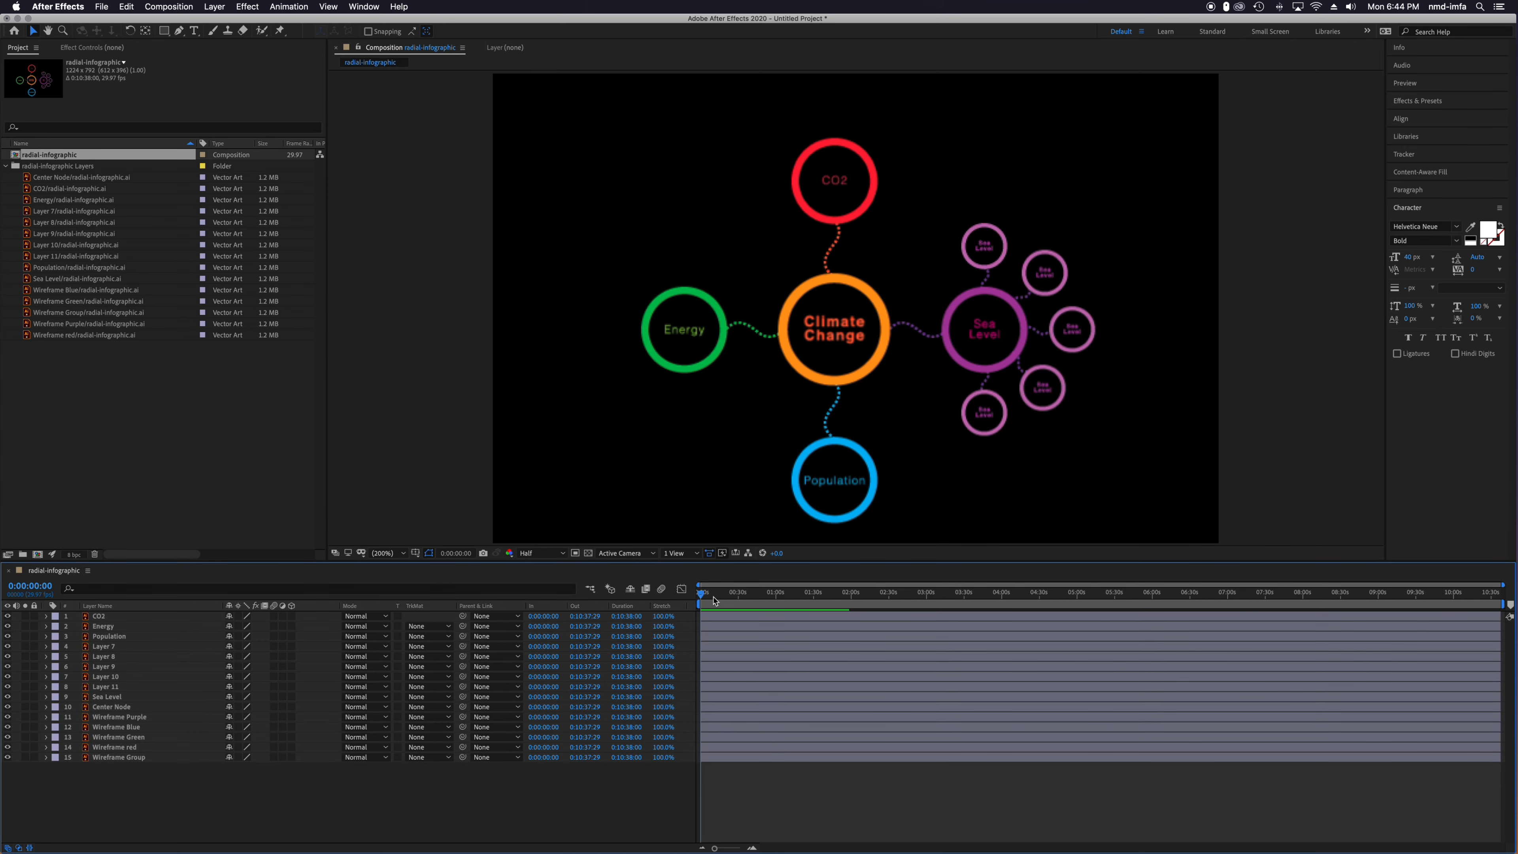
key(space)
click(119, 617)
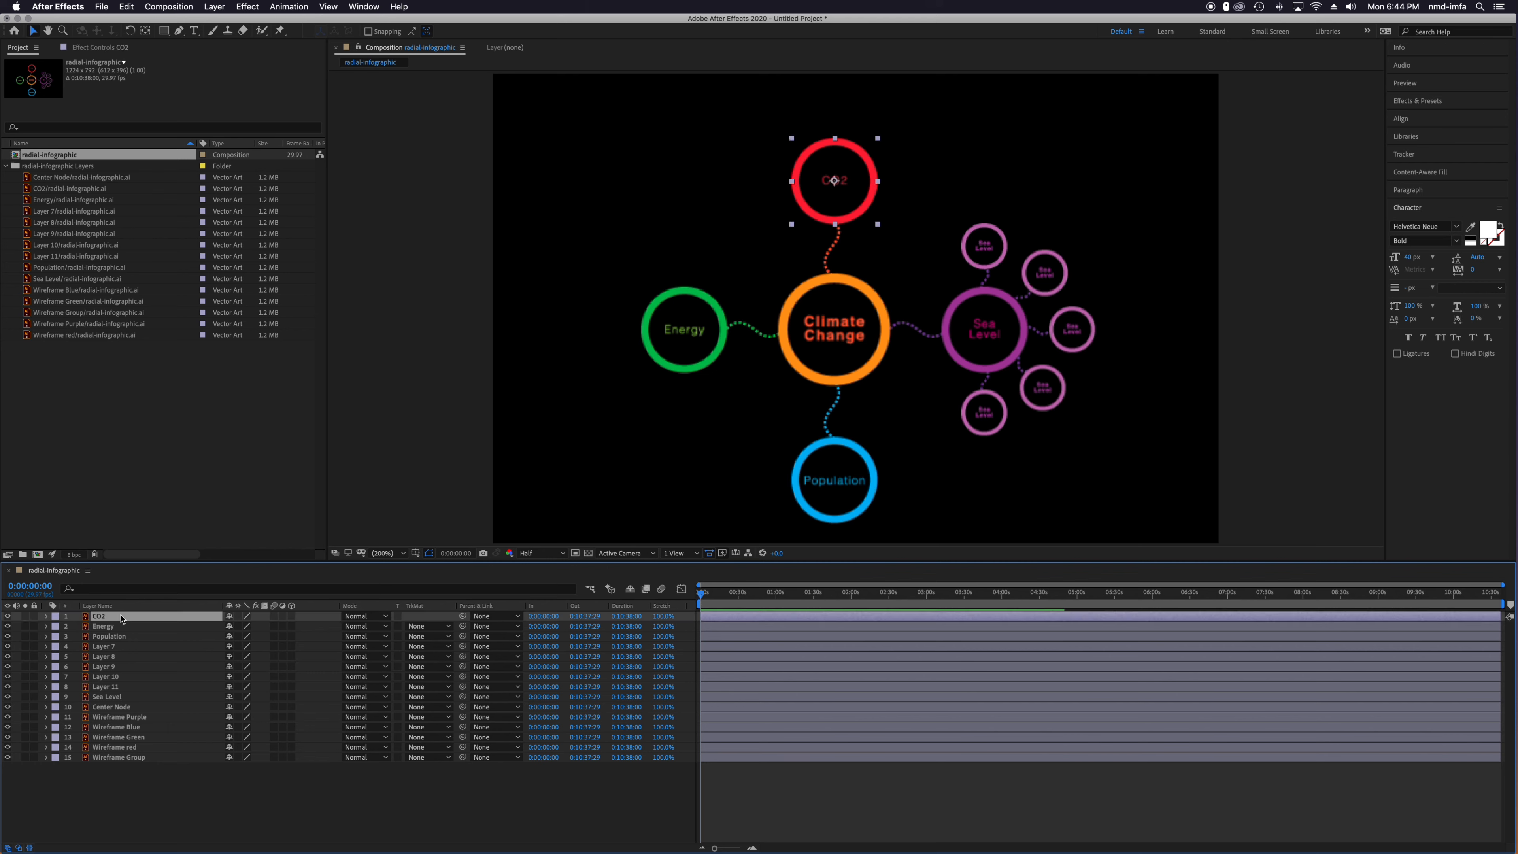
click(123, 628)
click(128, 646)
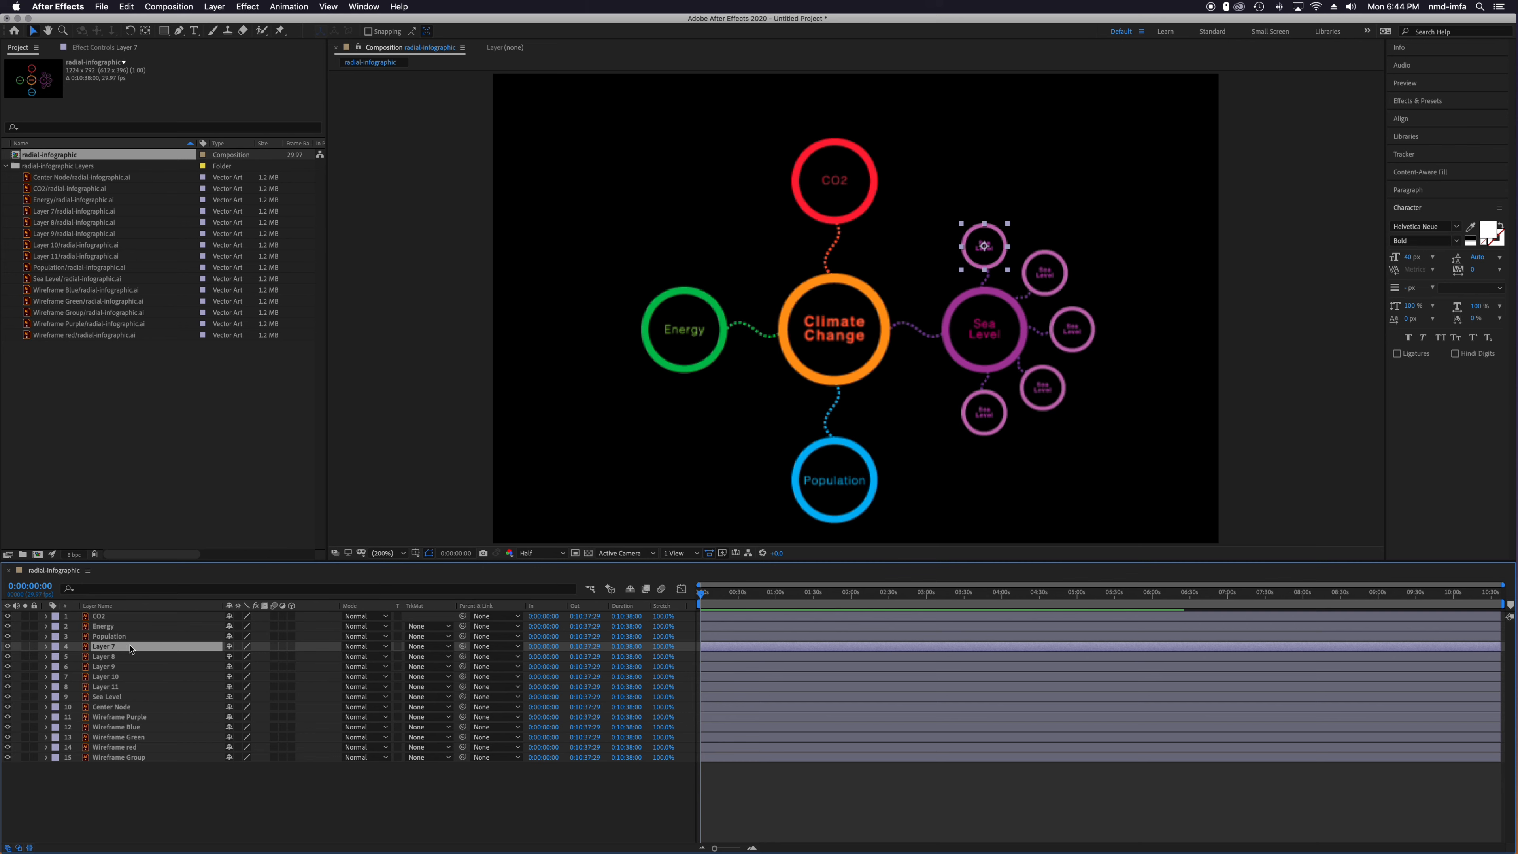
Compare the Full and Half preview resolutions of the composition, ending with the resolution set to Full.
click(555, 554)
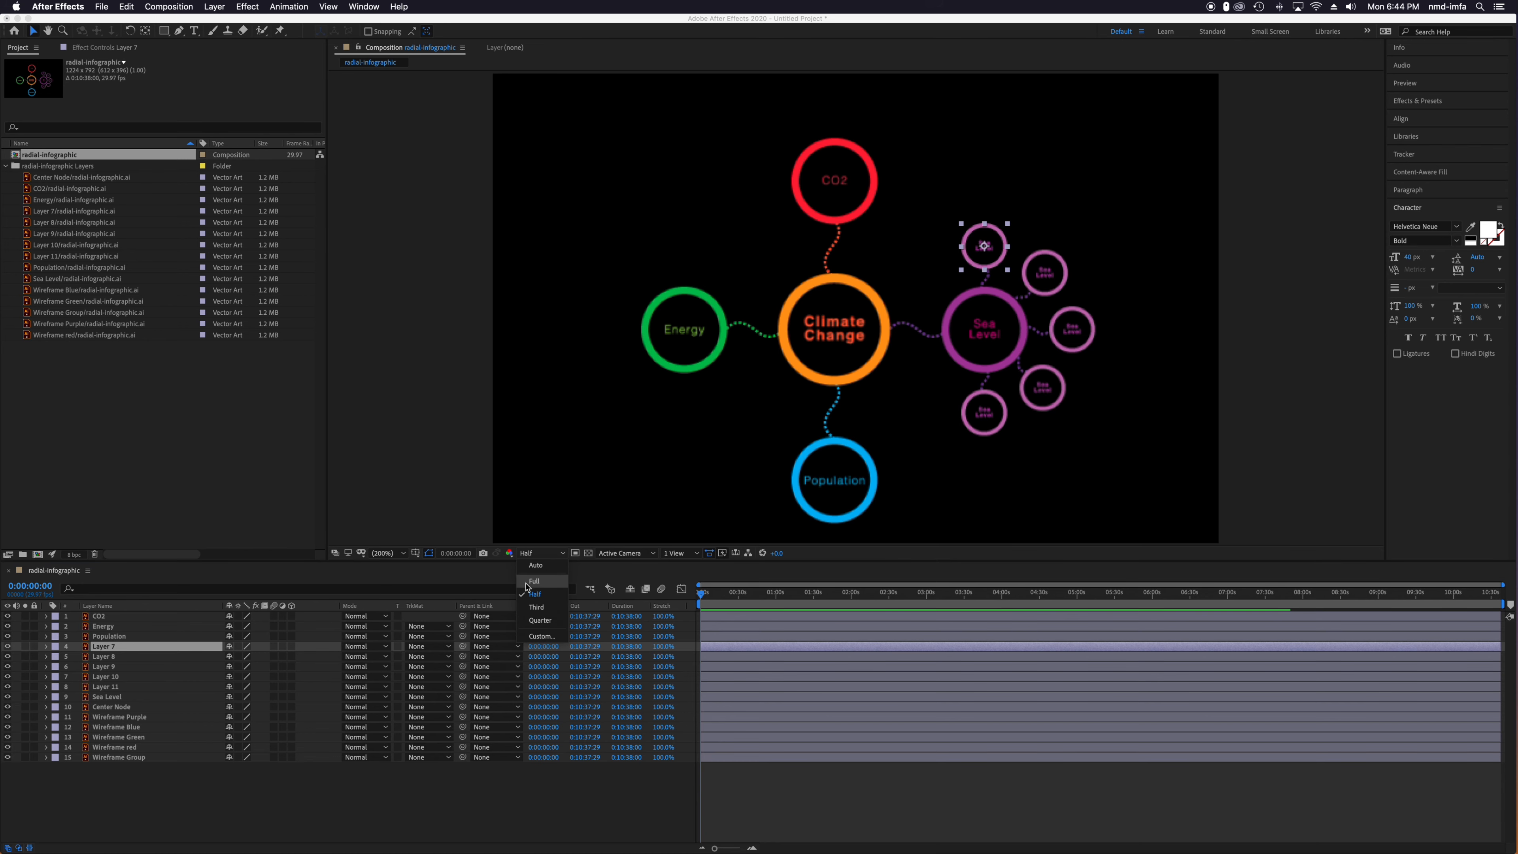
click(529, 587)
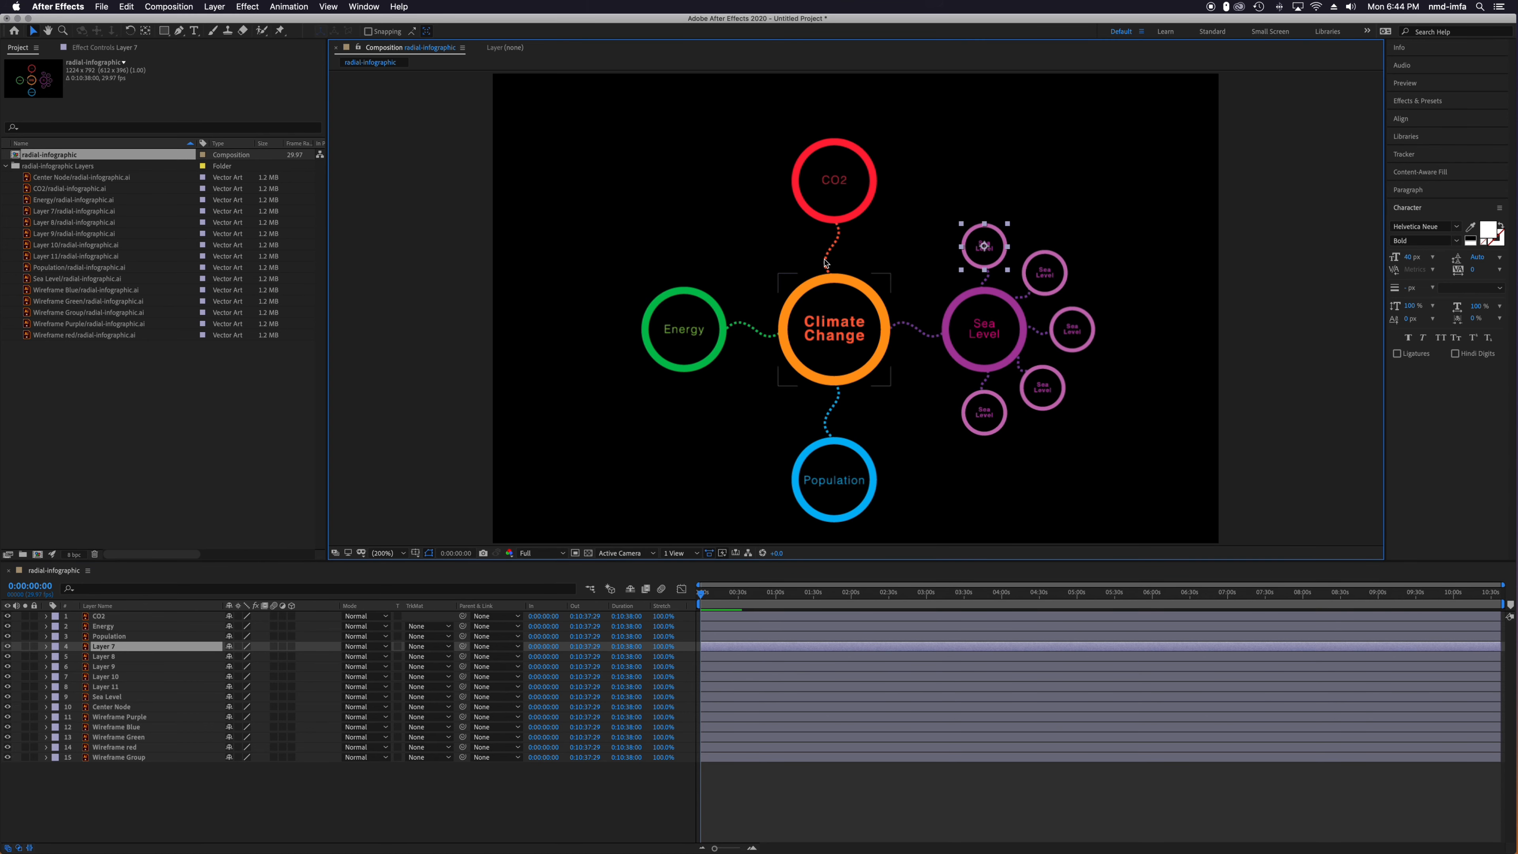
click(535, 555)
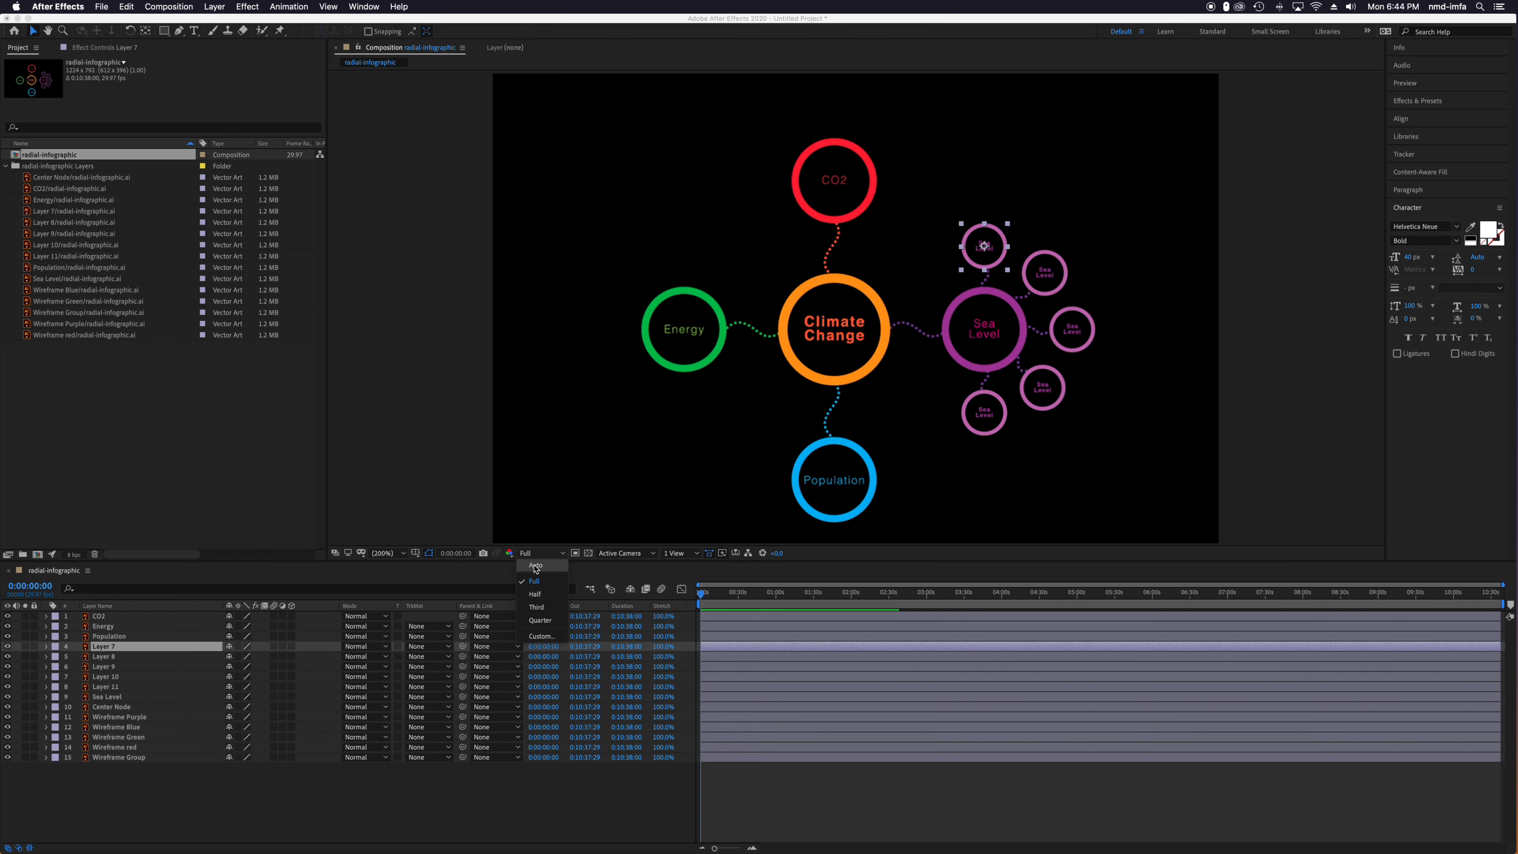
click(529, 599)
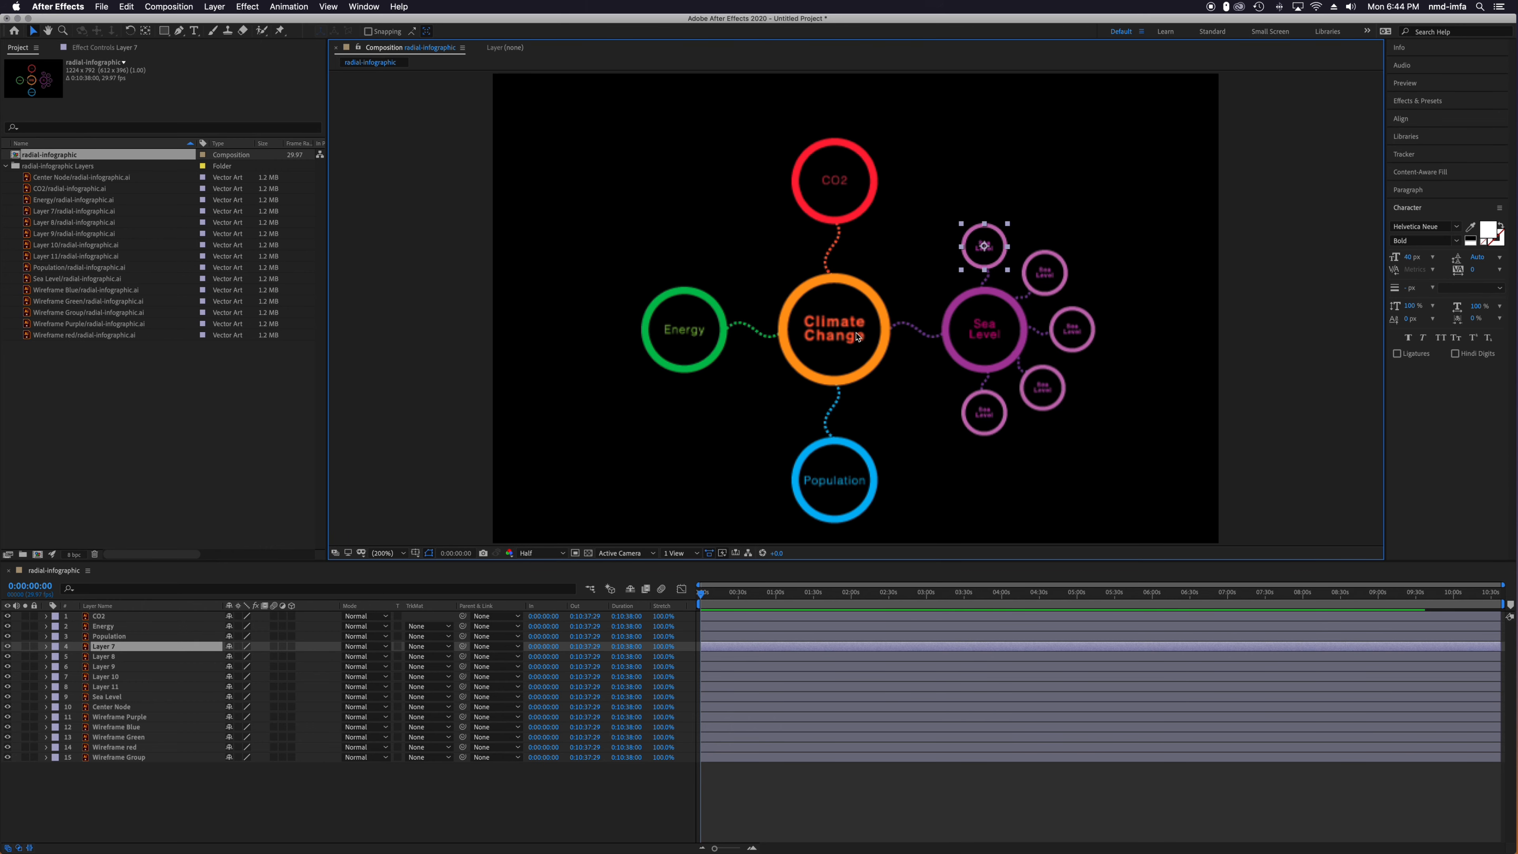
click(535, 554)
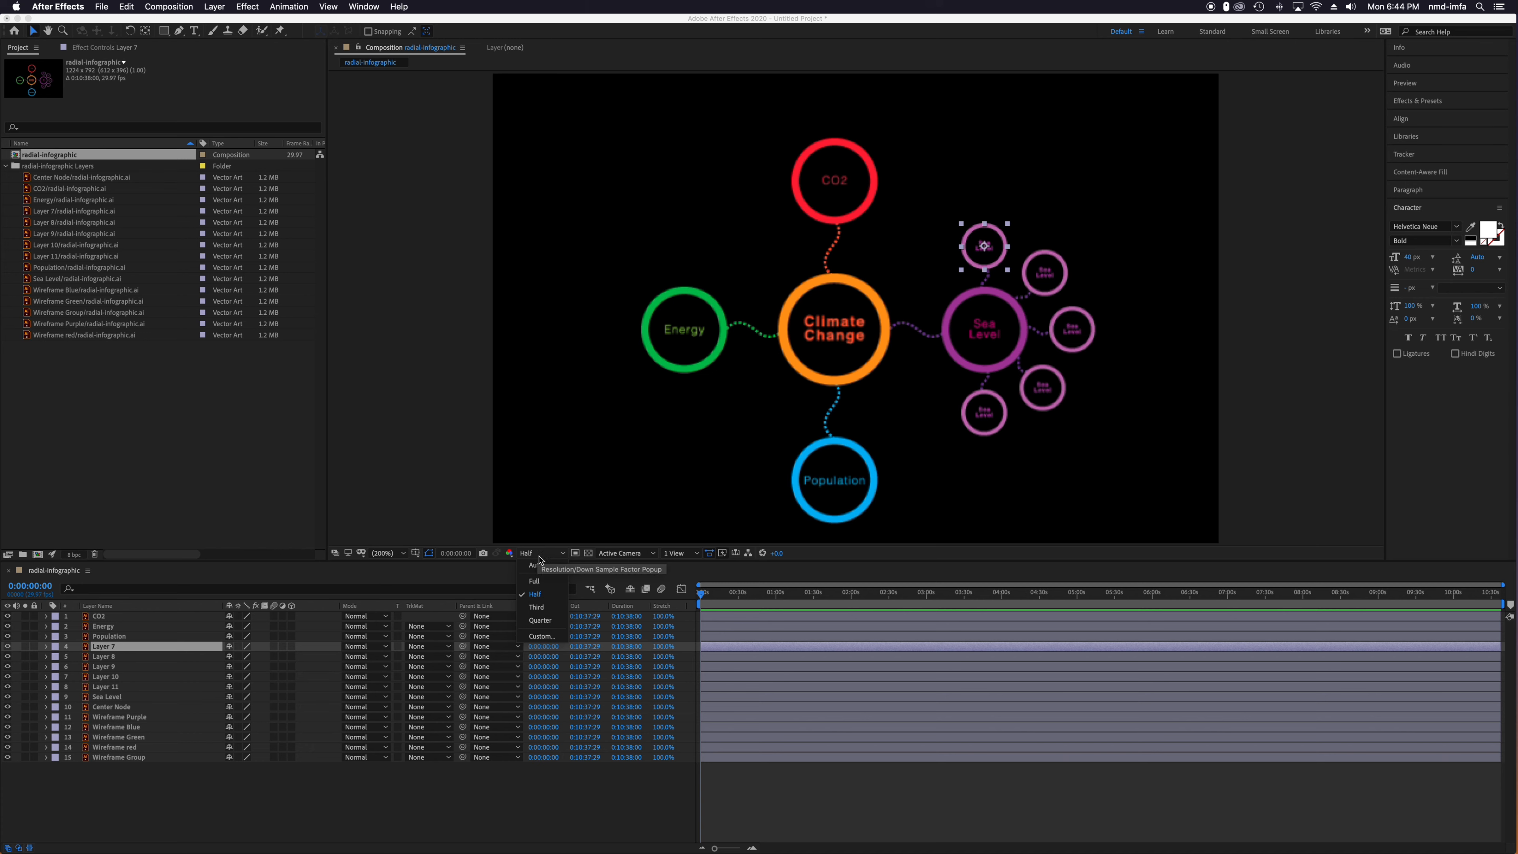
click(555, 583)
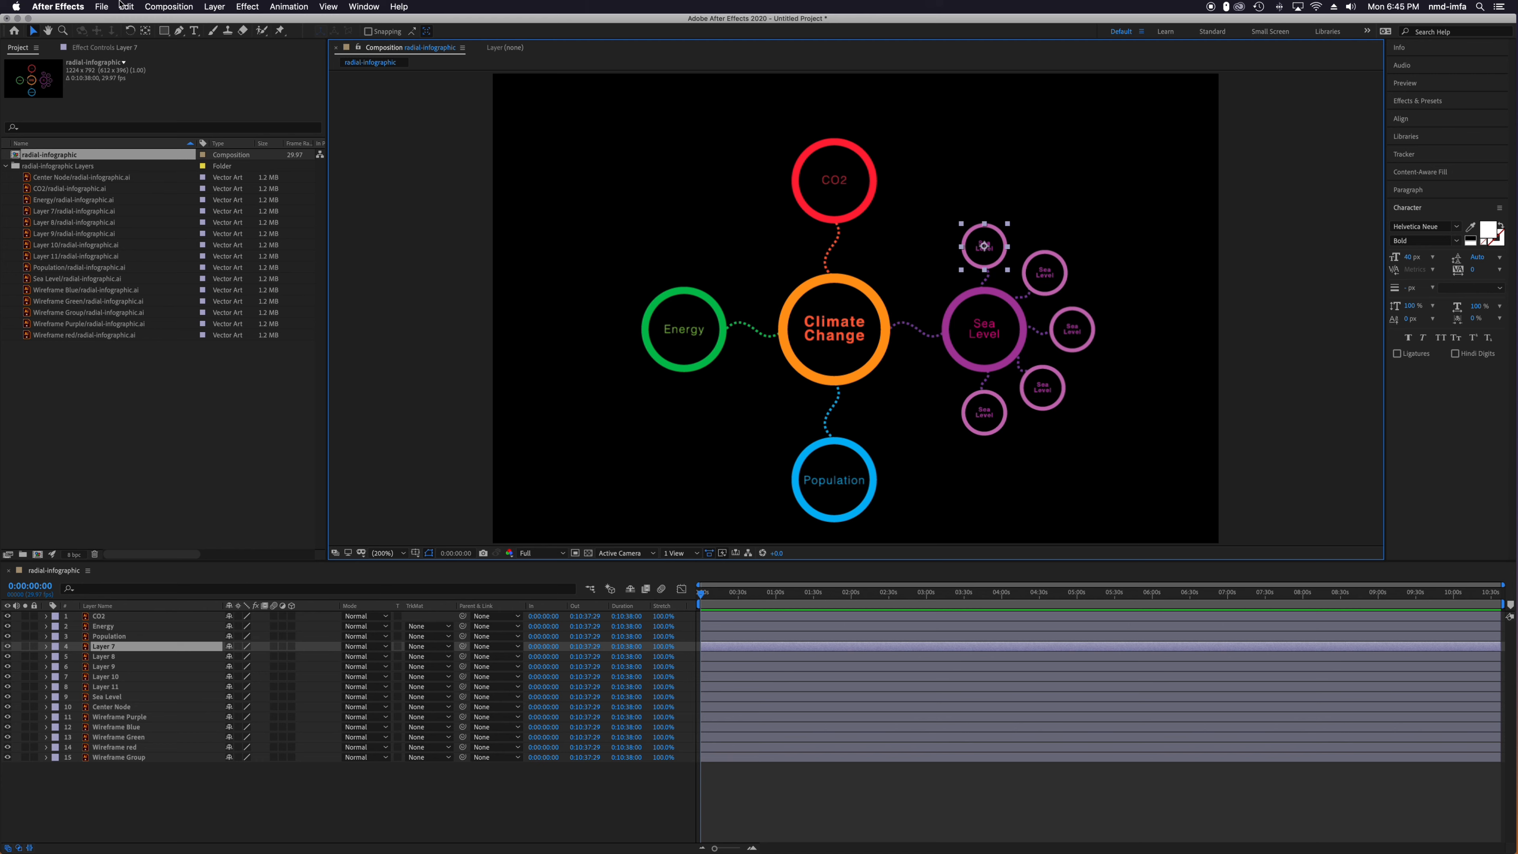
Change the composition settings to a width of 1920 px and a height of 1080 px.
click(172, 4)
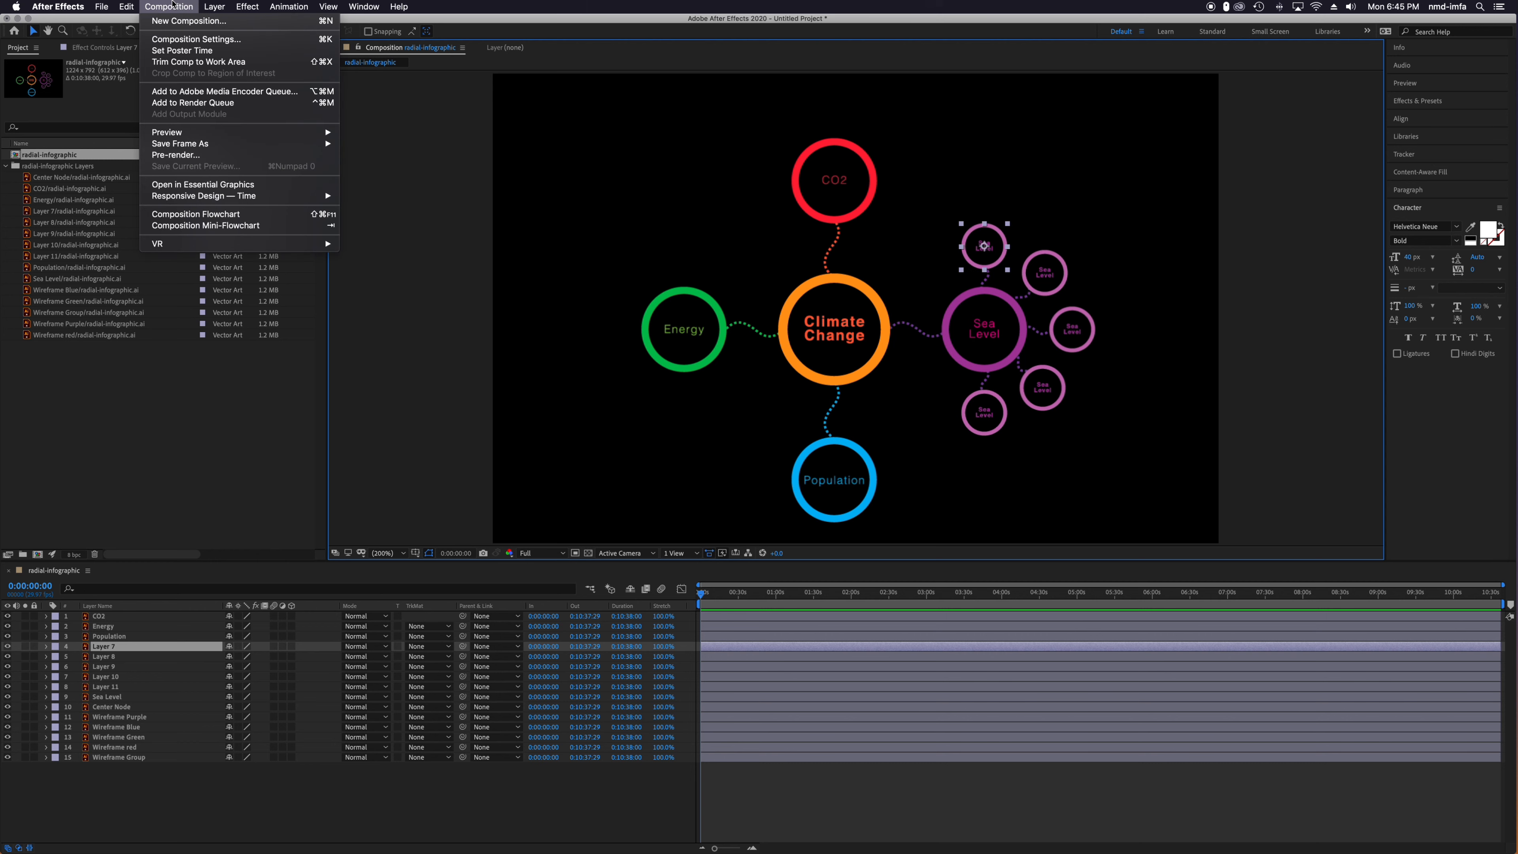
click(196, 47)
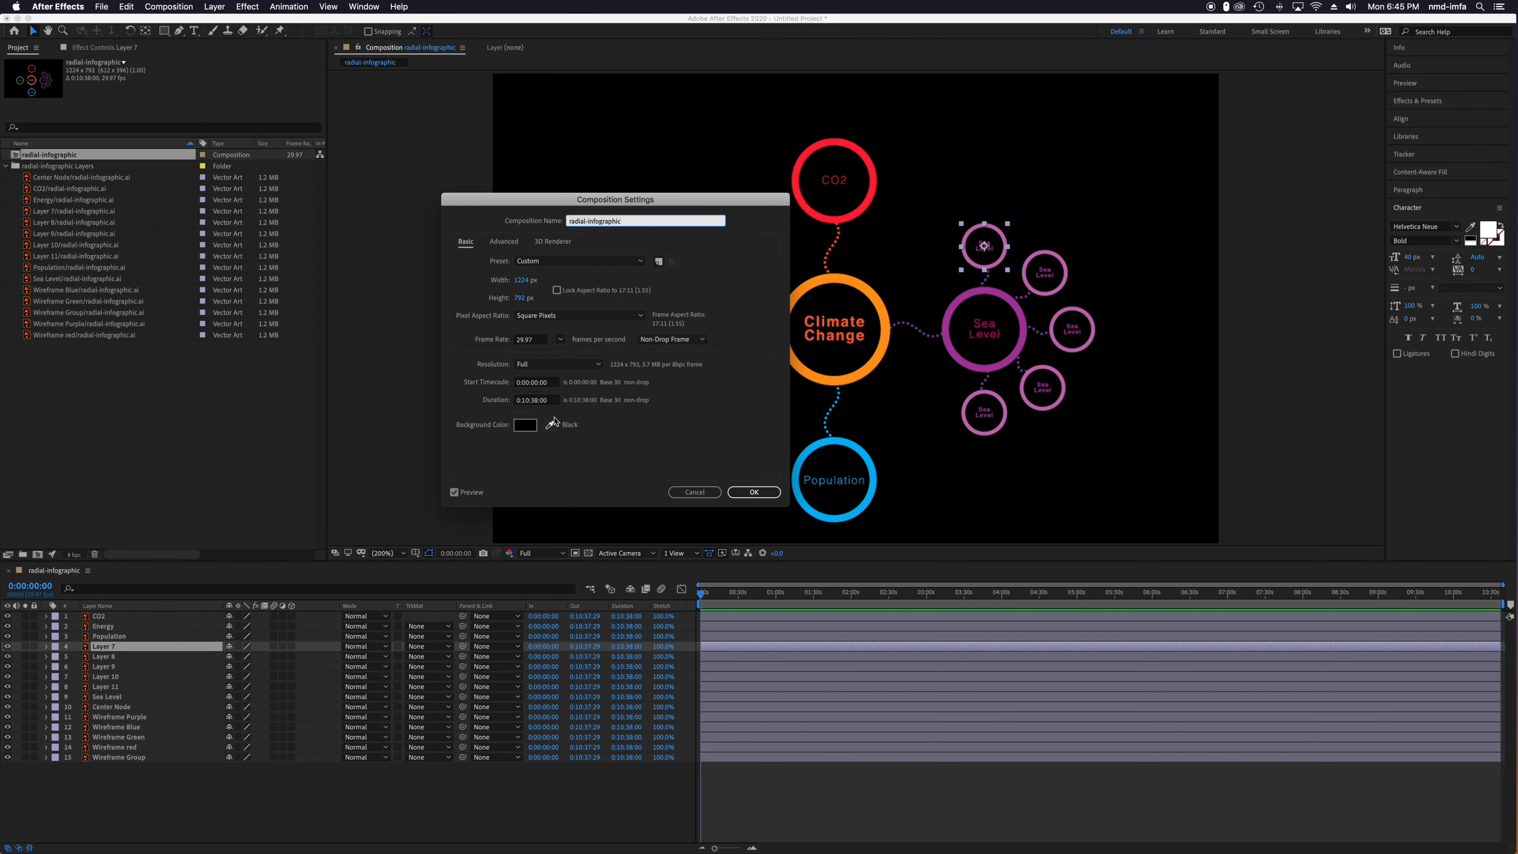
click(522, 279)
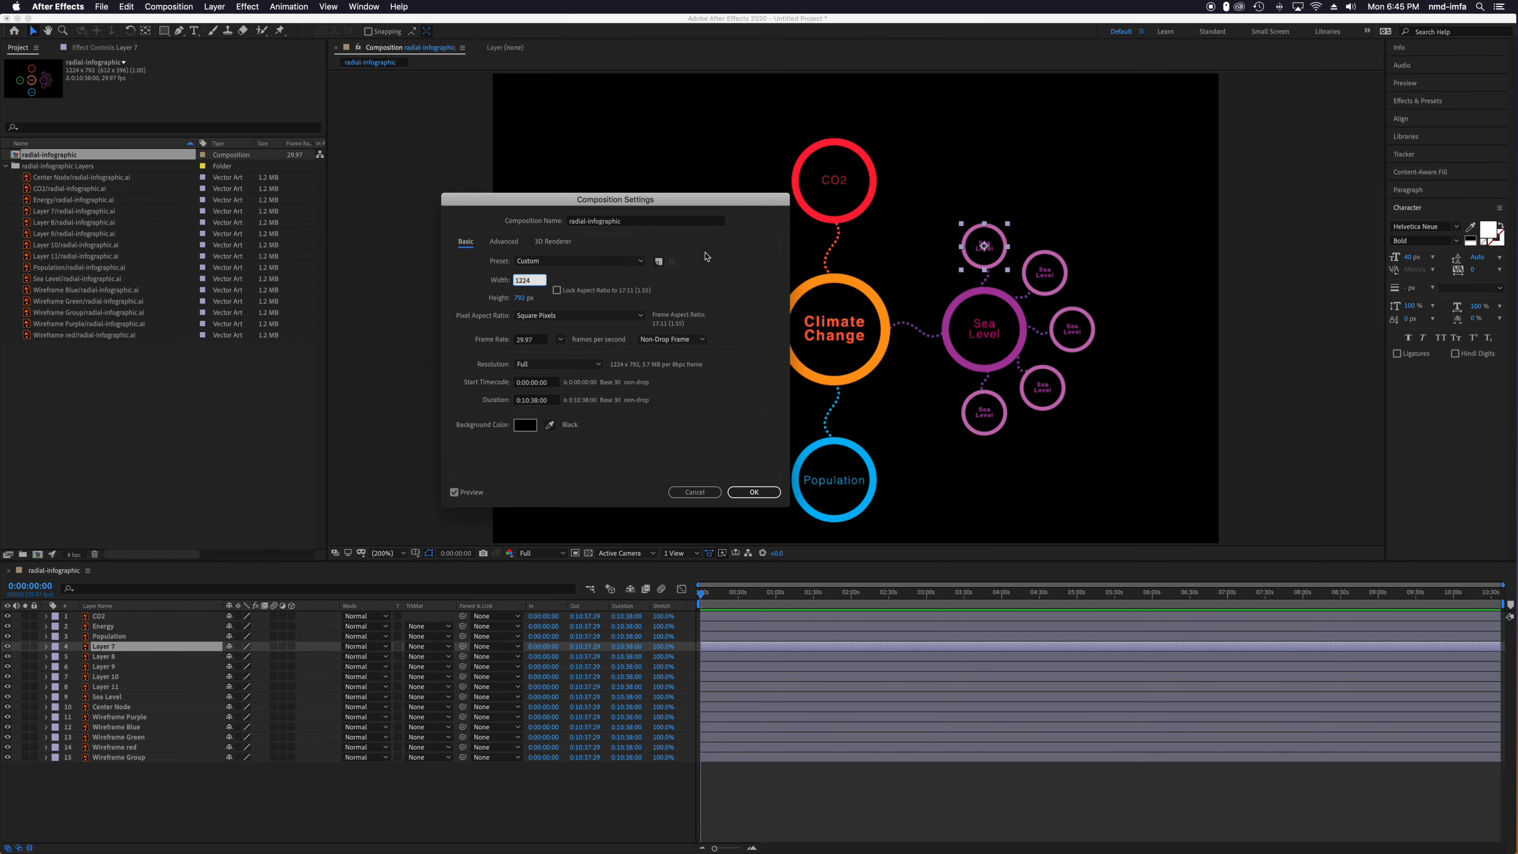
text(1920)
key(Tab)
text(1080)
key(Tab)
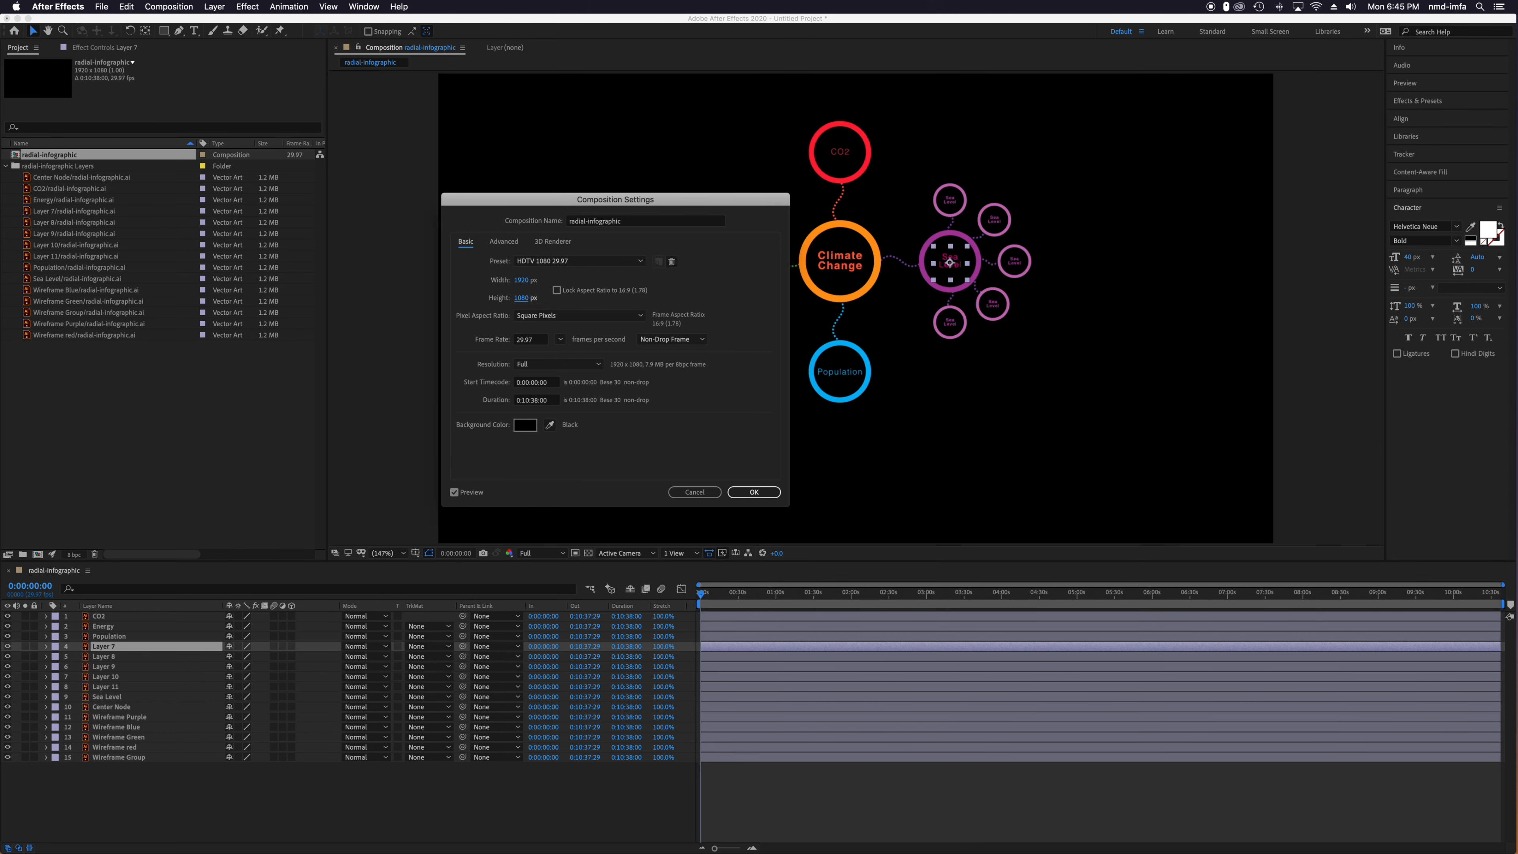
key(Return)
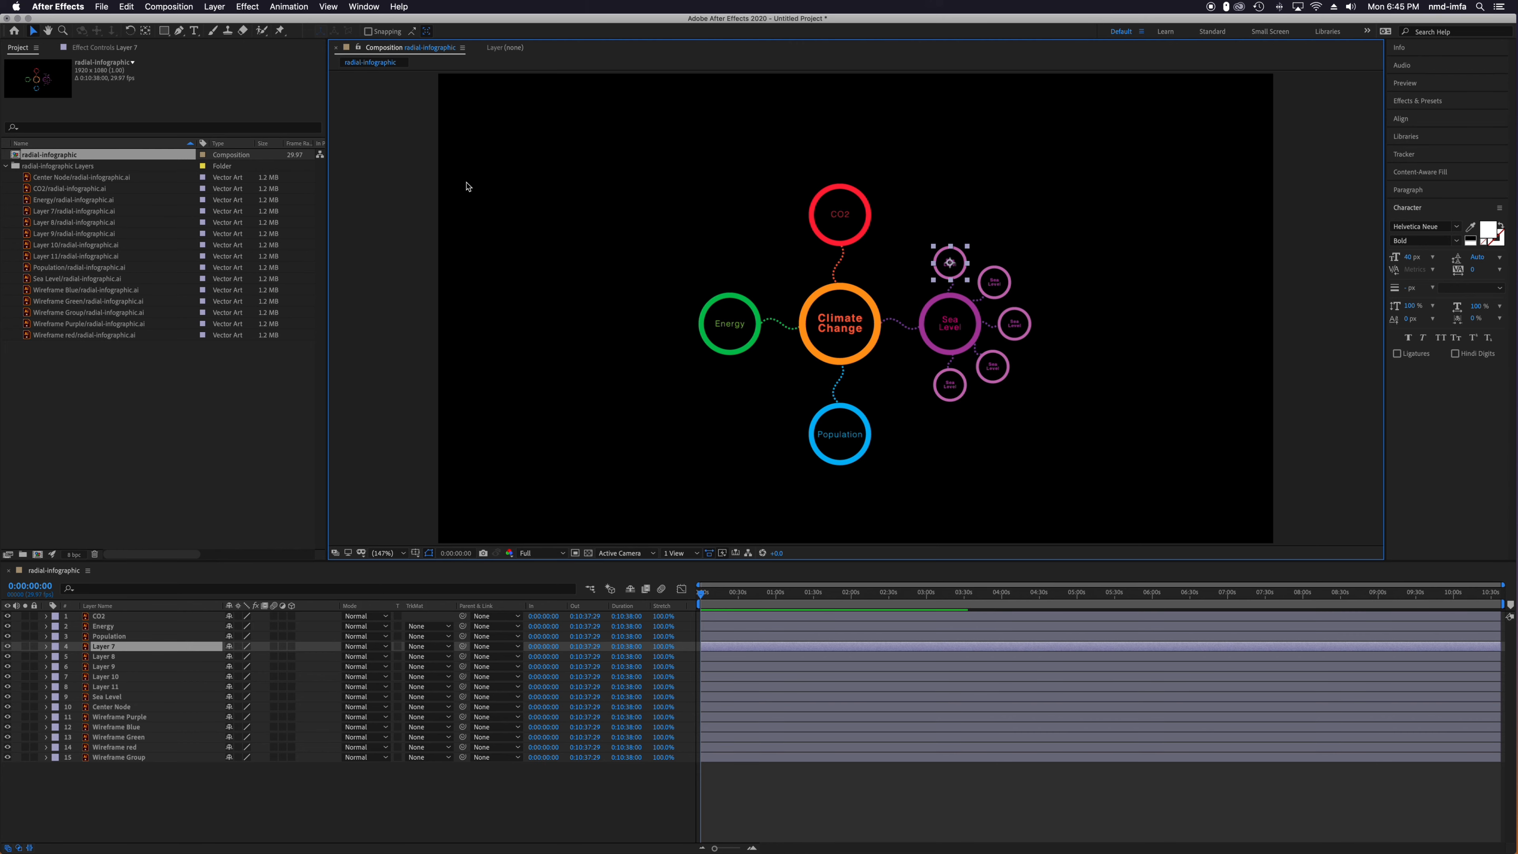
Deselect all layers and inspect the resized composition at several magnifications, including 100% and 400%.
key(slash)
key(period)
key(comma)
click(1248, 302)
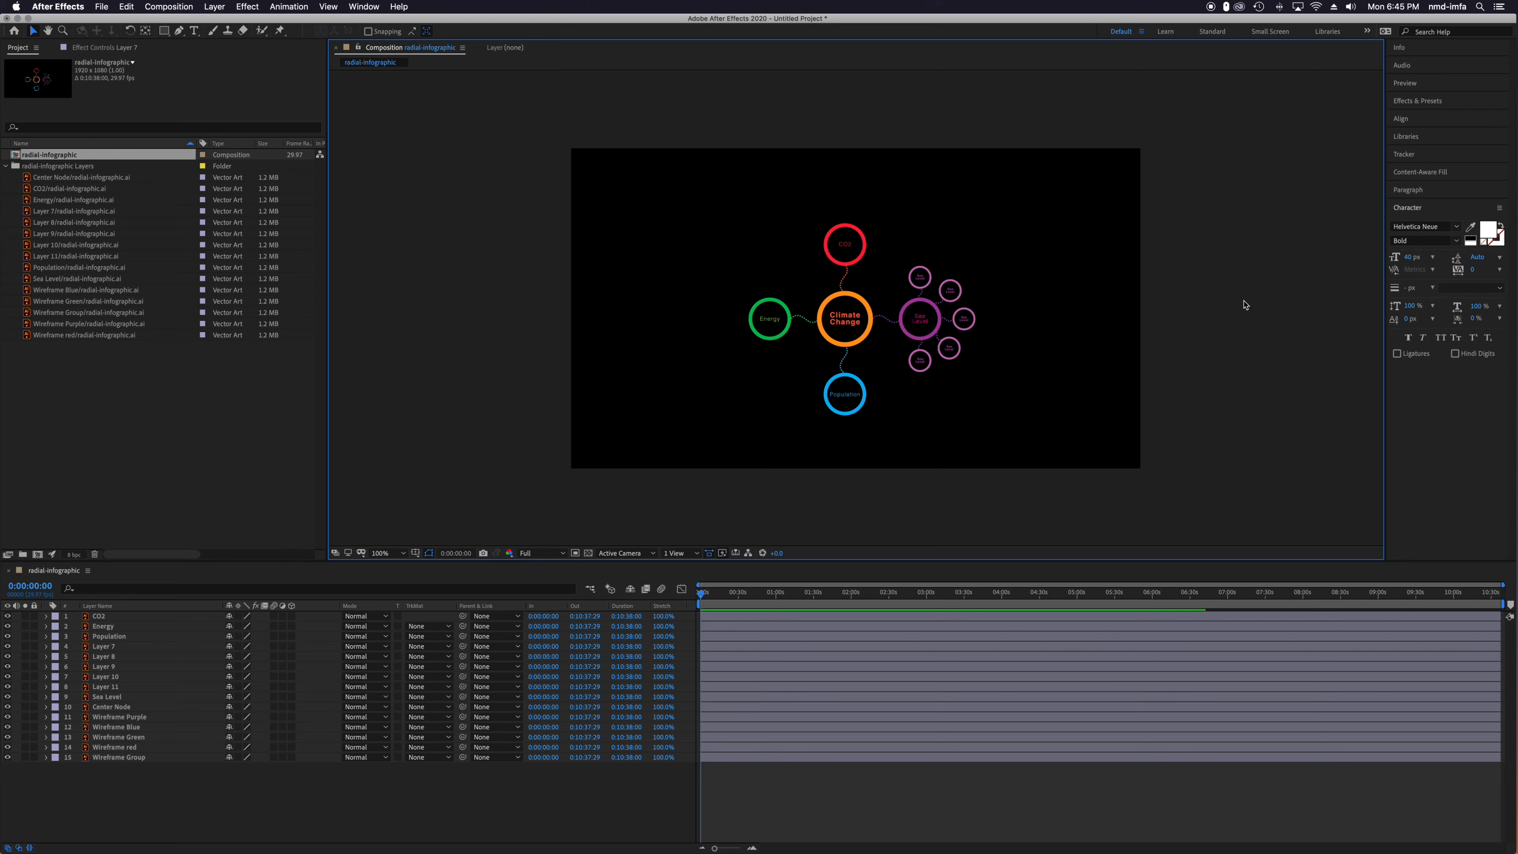
key(period)
key(comma)
key(comma)
key(period)
key(period)
key(period)
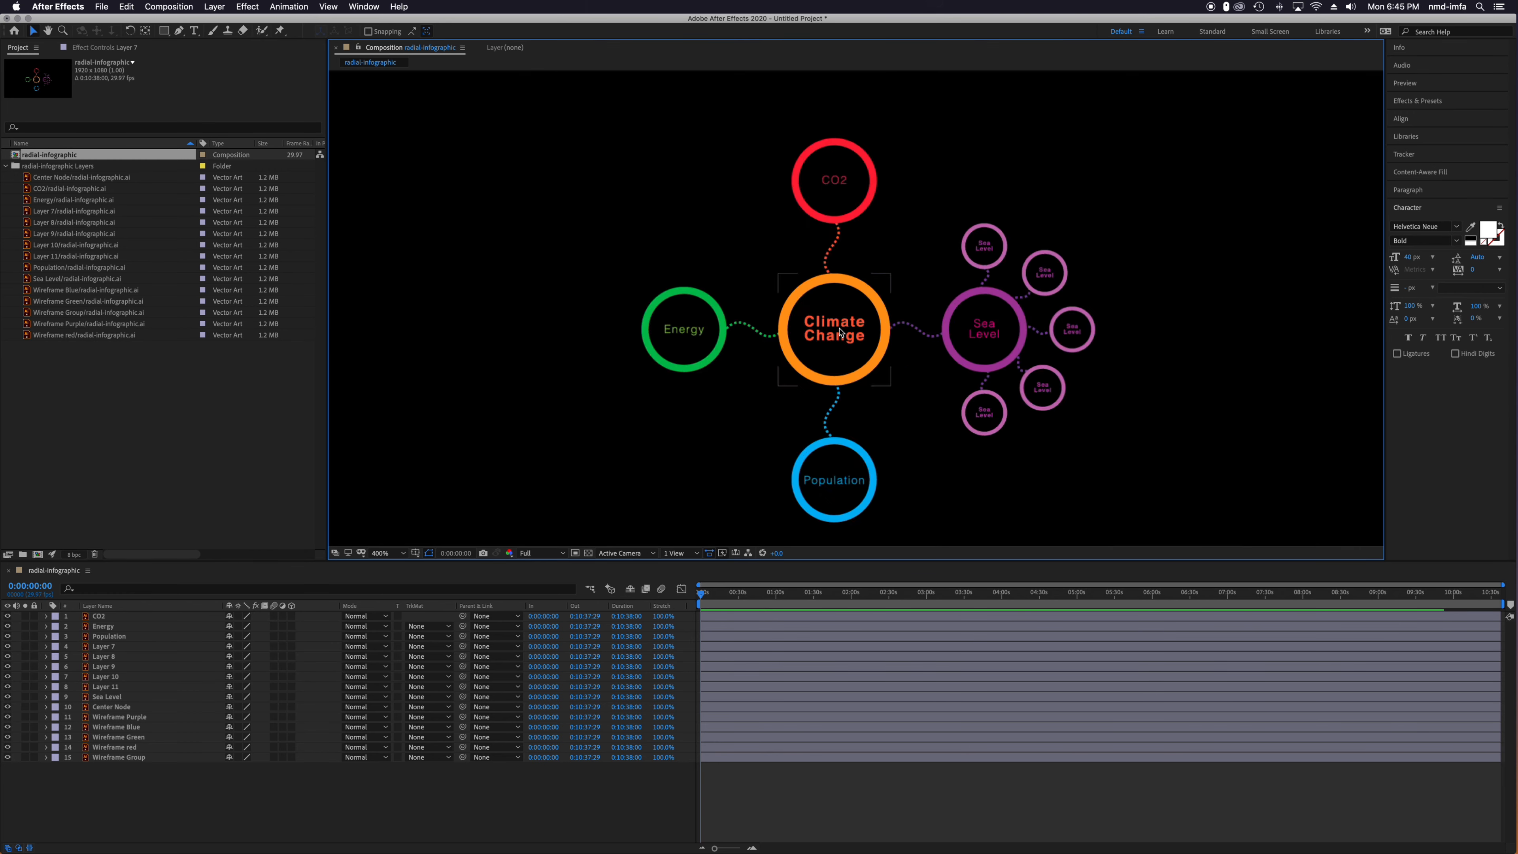
key(comma)
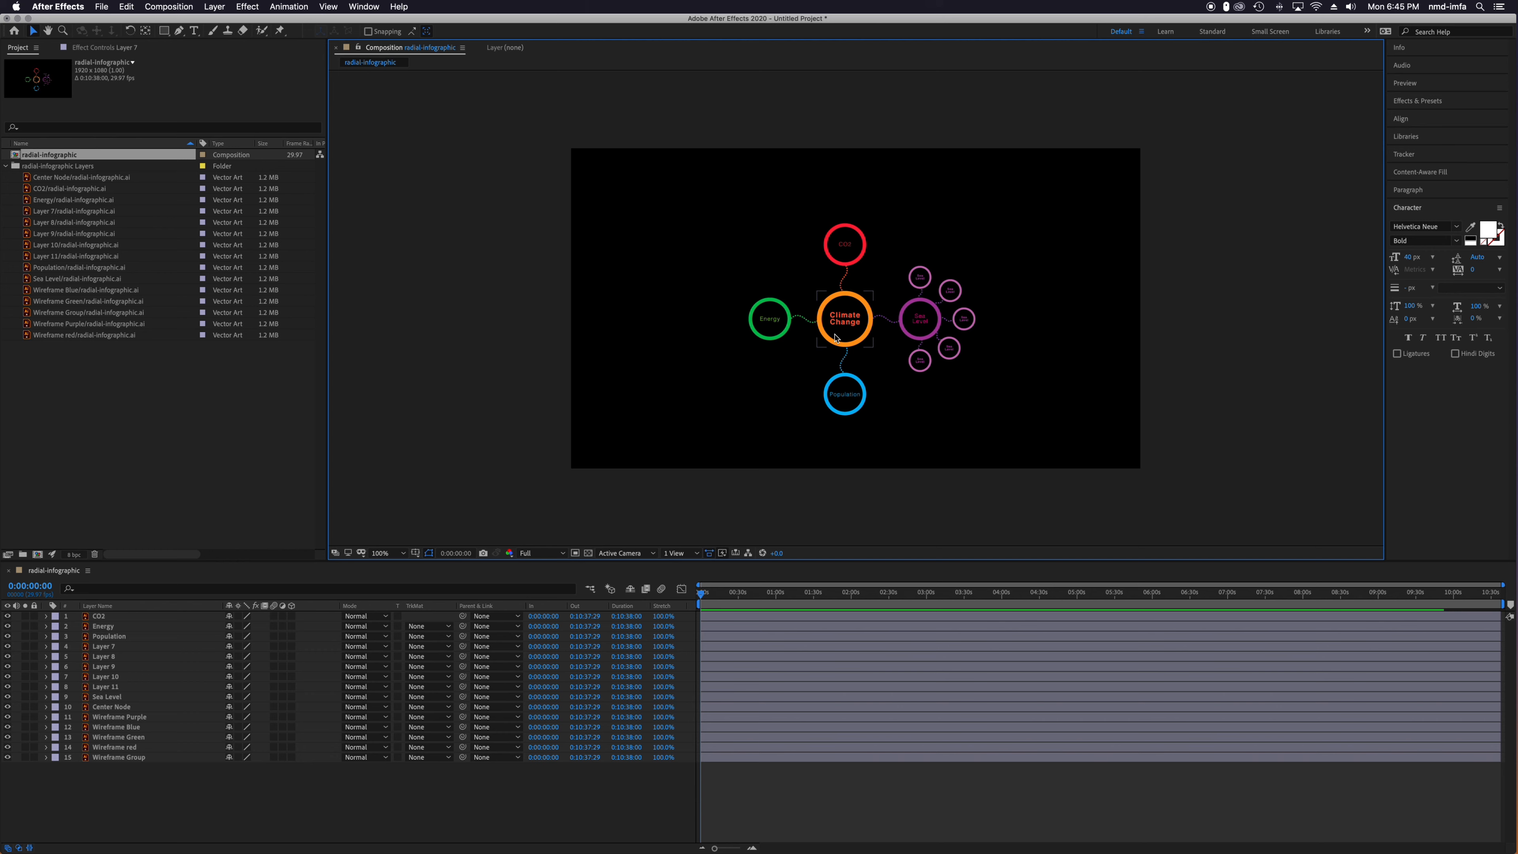
Try the composition view at 50% and 100% magnification, and set it to Fit.
click(403, 554)
click(402, 673)
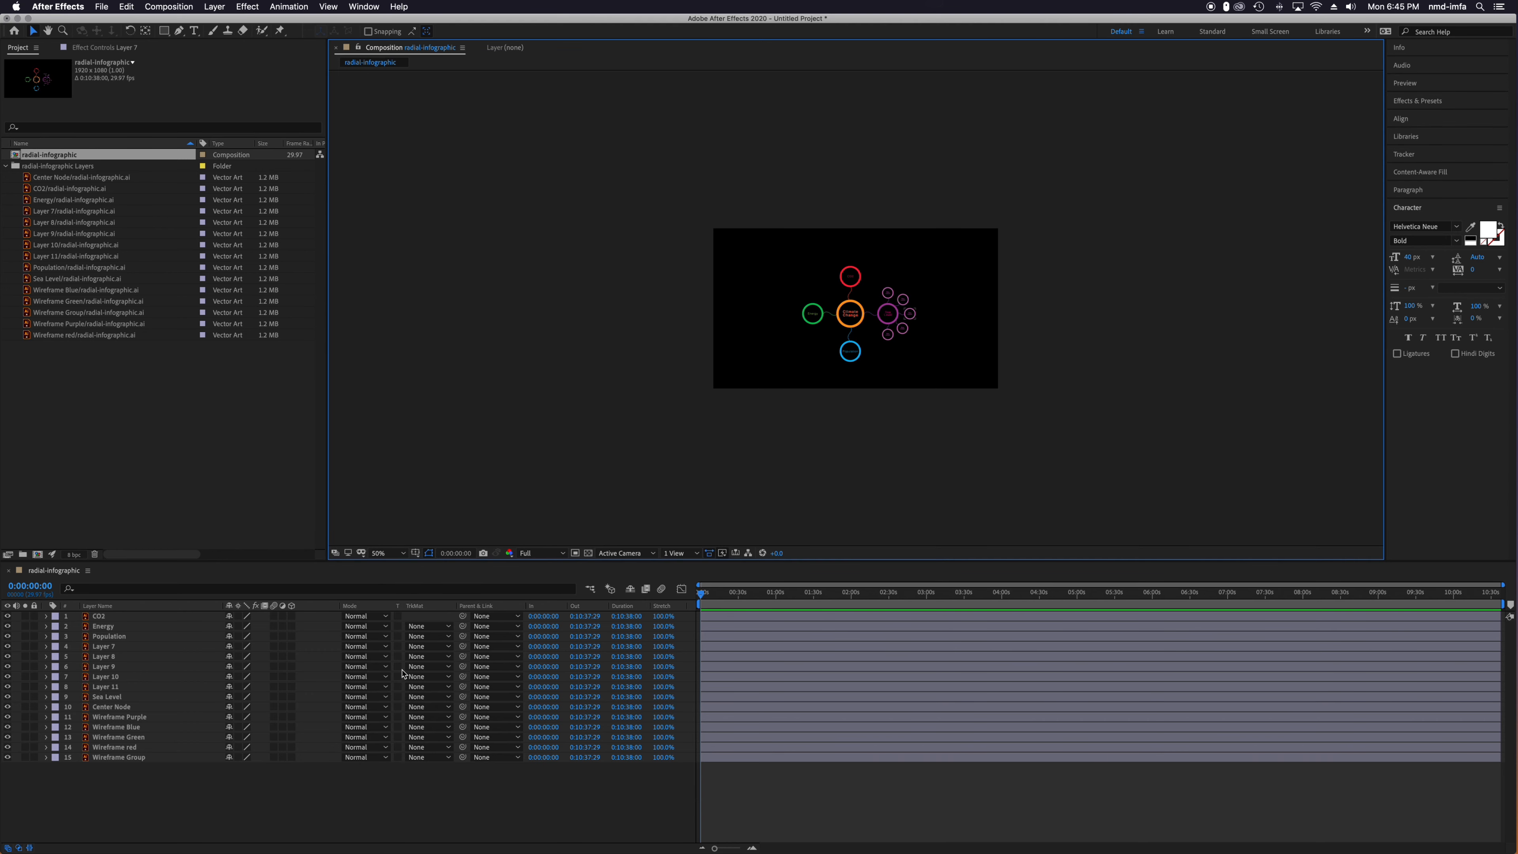
click(403, 554)
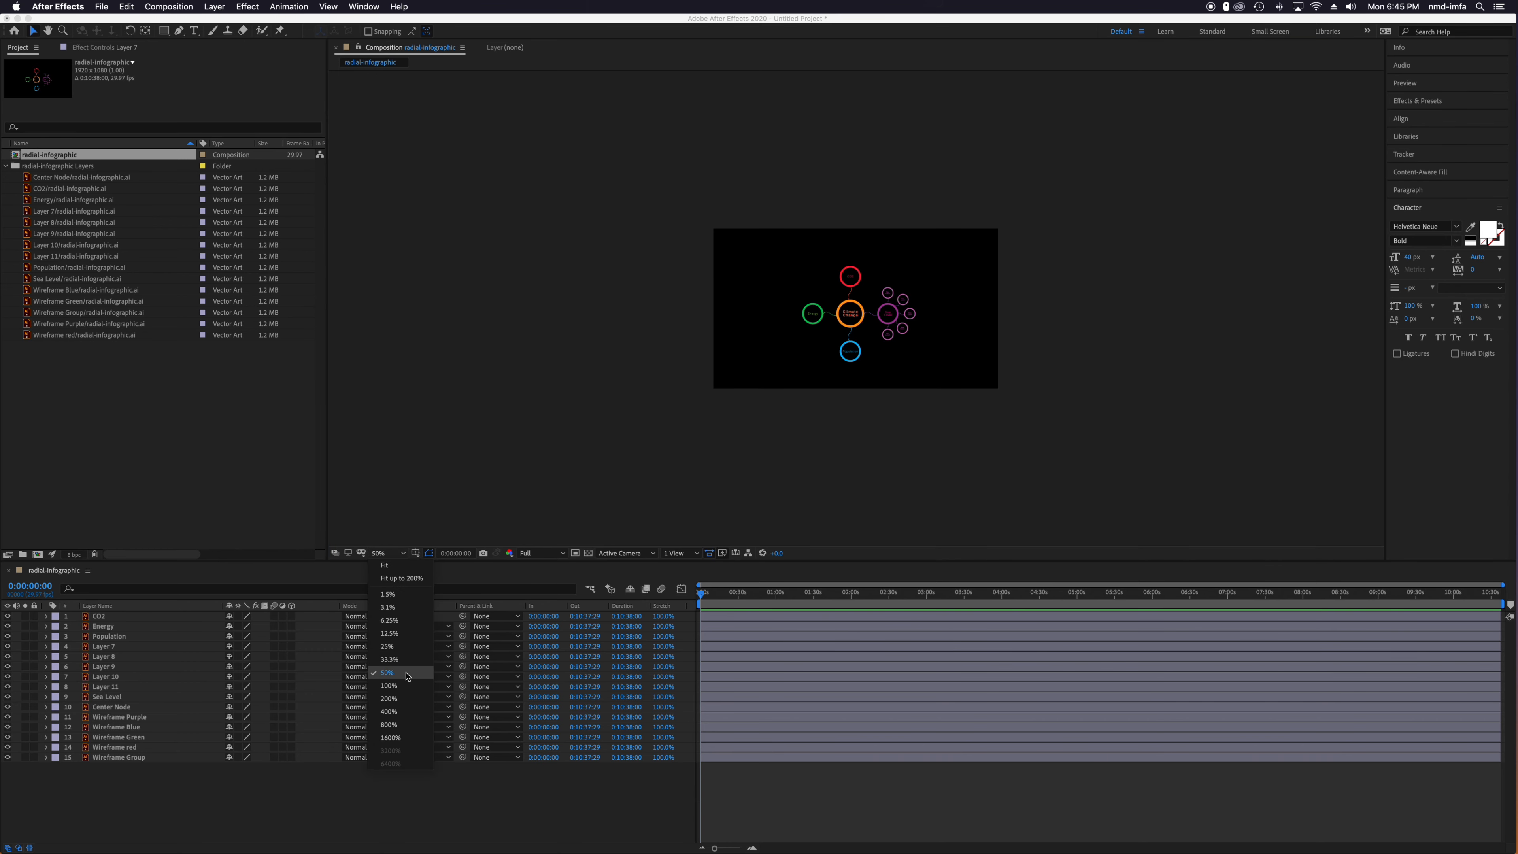
click(406, 686)
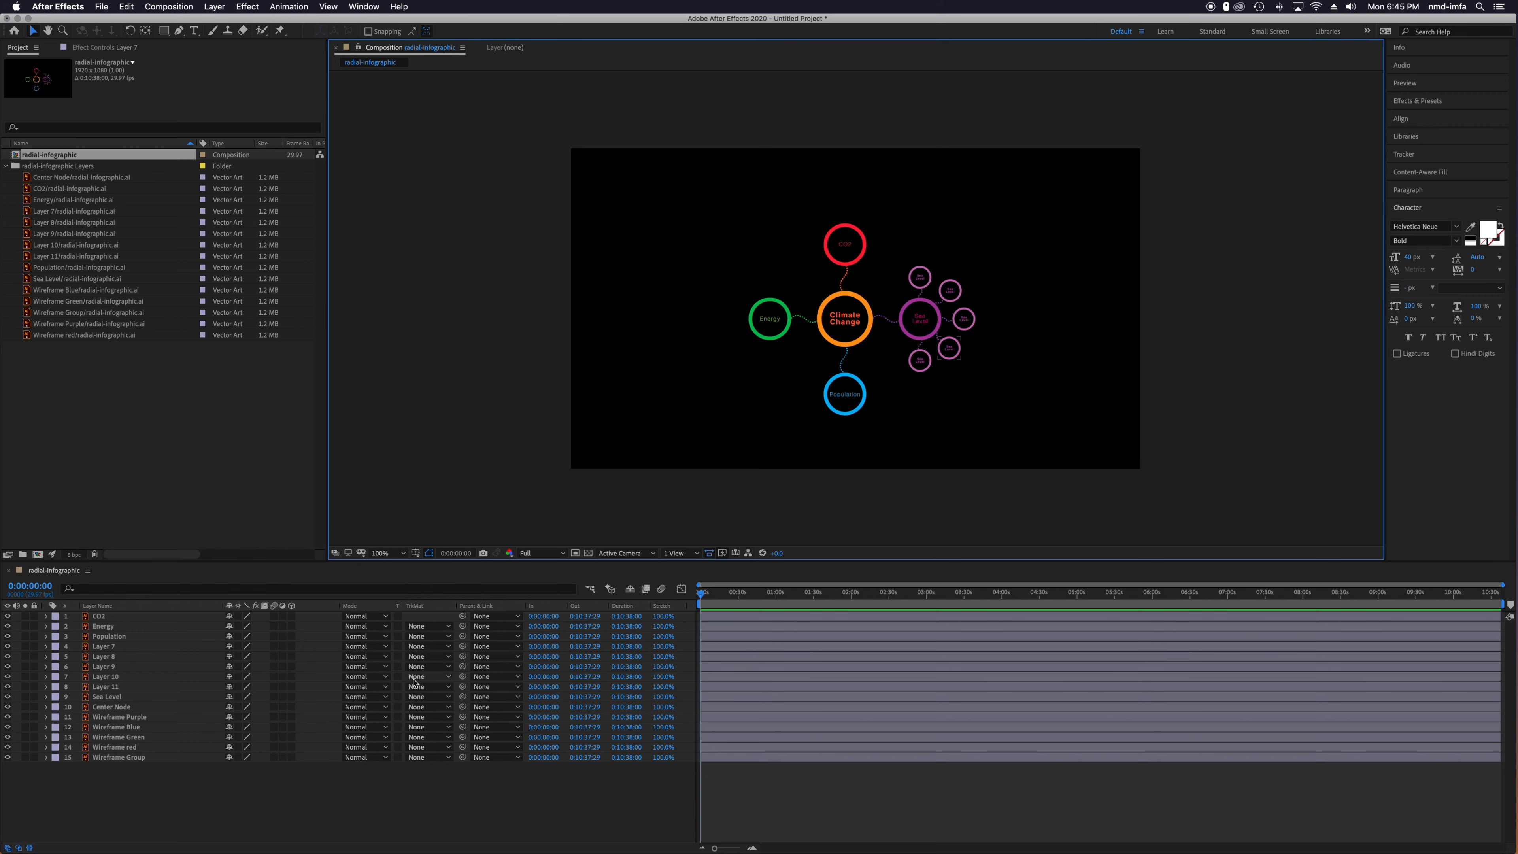
click(385, 554)
click(384, 564)
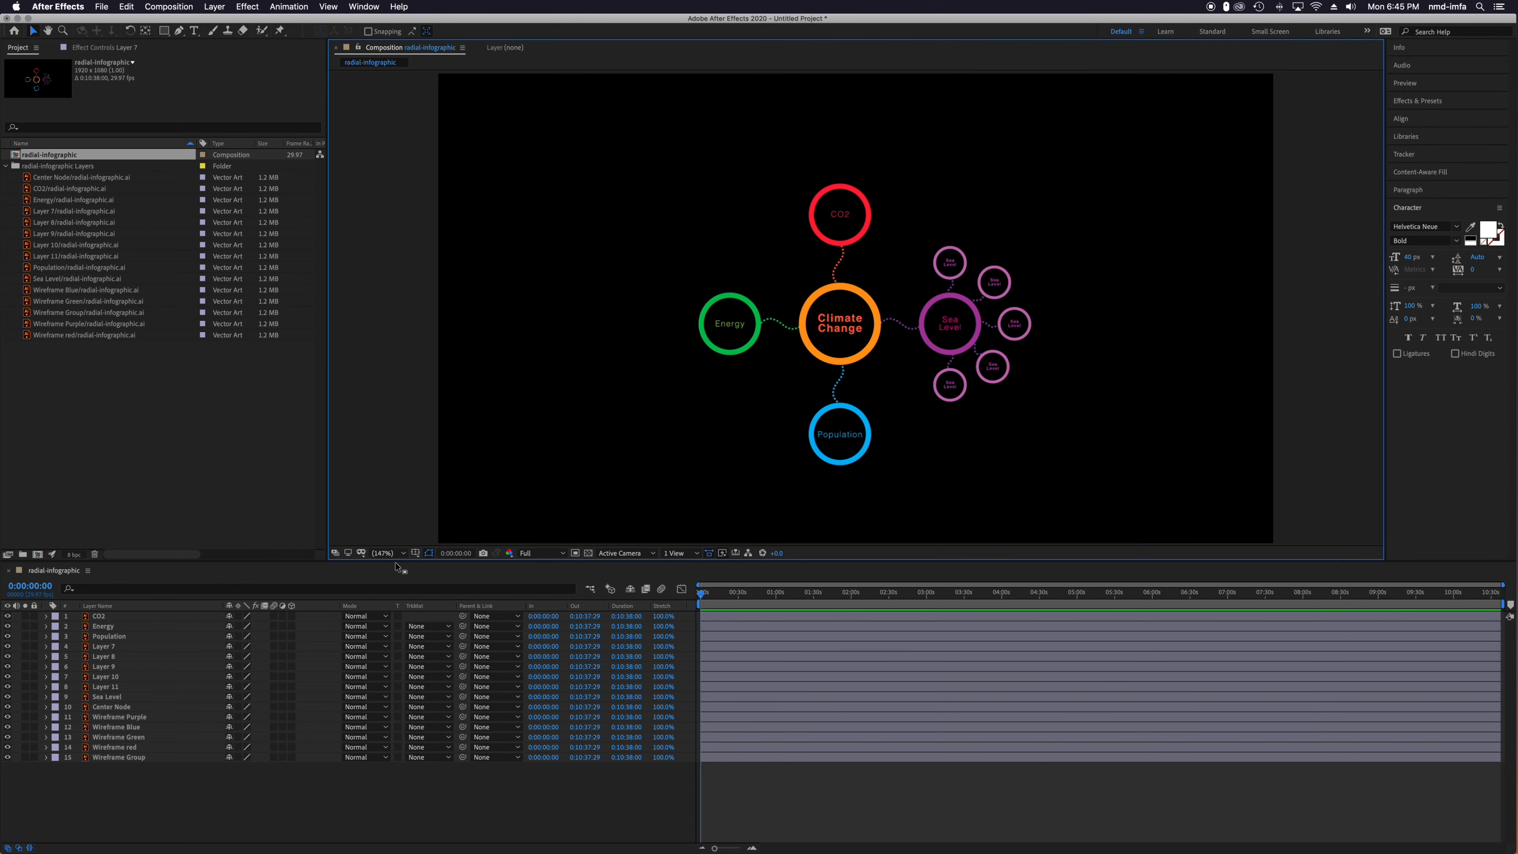
click(391, 553)
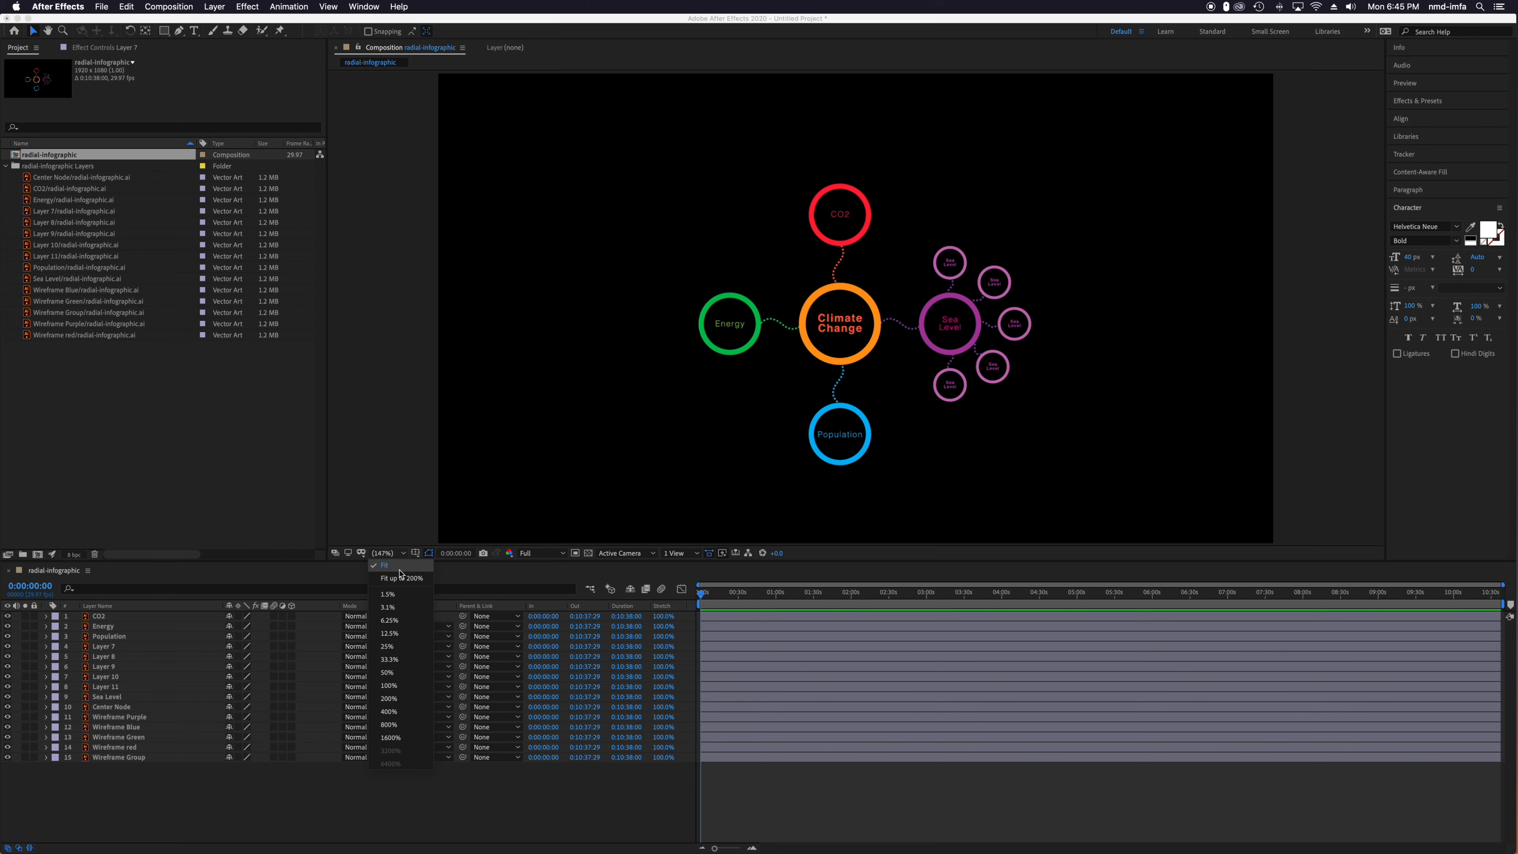
Keep the composition view at Fit and make the timeline panel slightly taller.
click(392, 551)
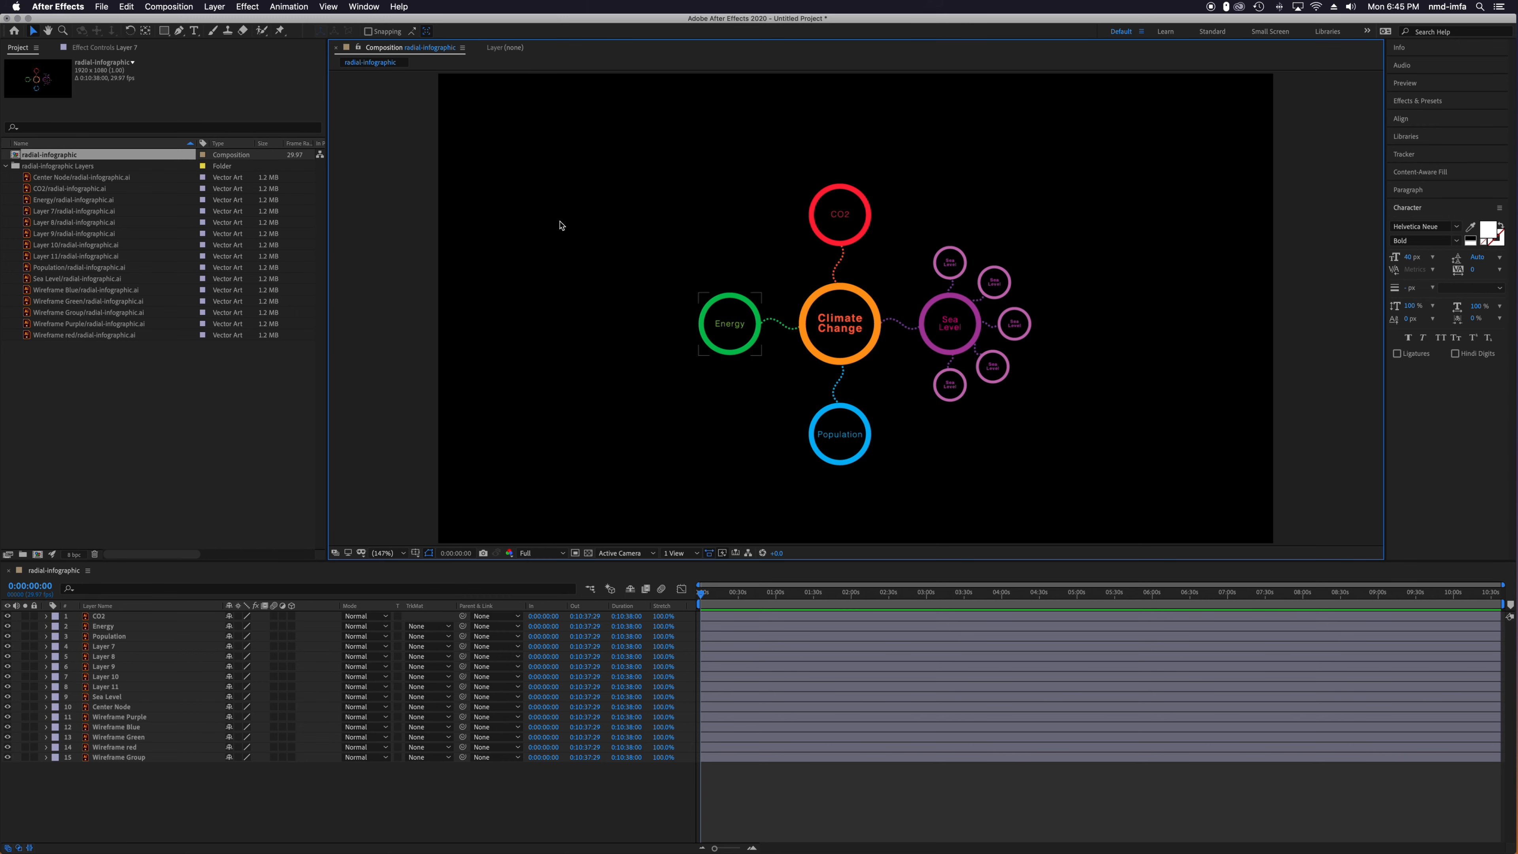
click(515, 156)
mouse_move(658, 564)
mouse_down()
mouse_move(654, 620)
mouse_move(663, 552)
mouse_up()
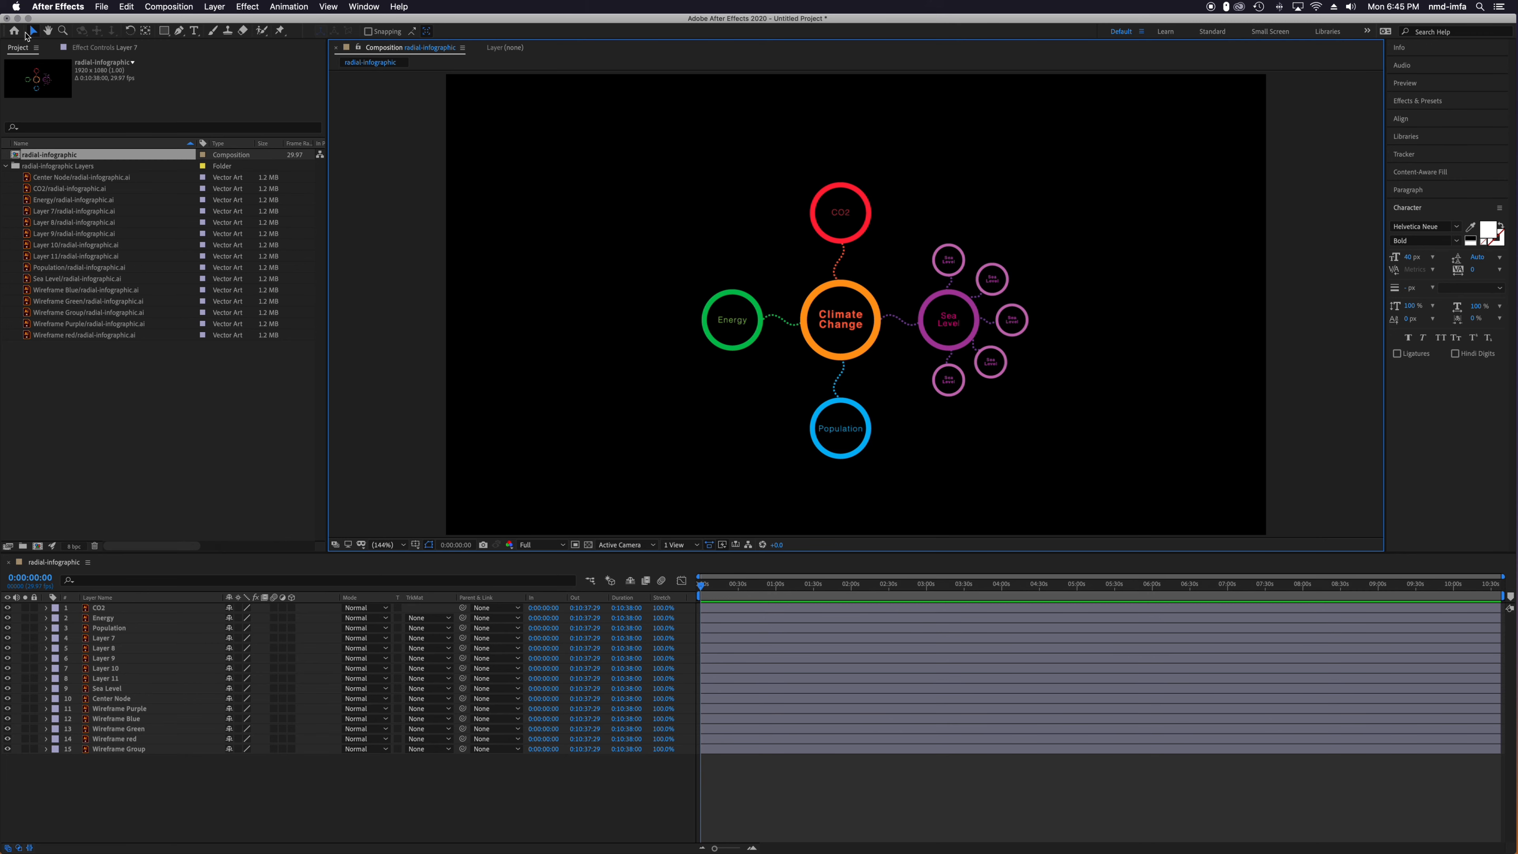
Open the Home screen to look over its project options, and close it again.
click(20, 32)
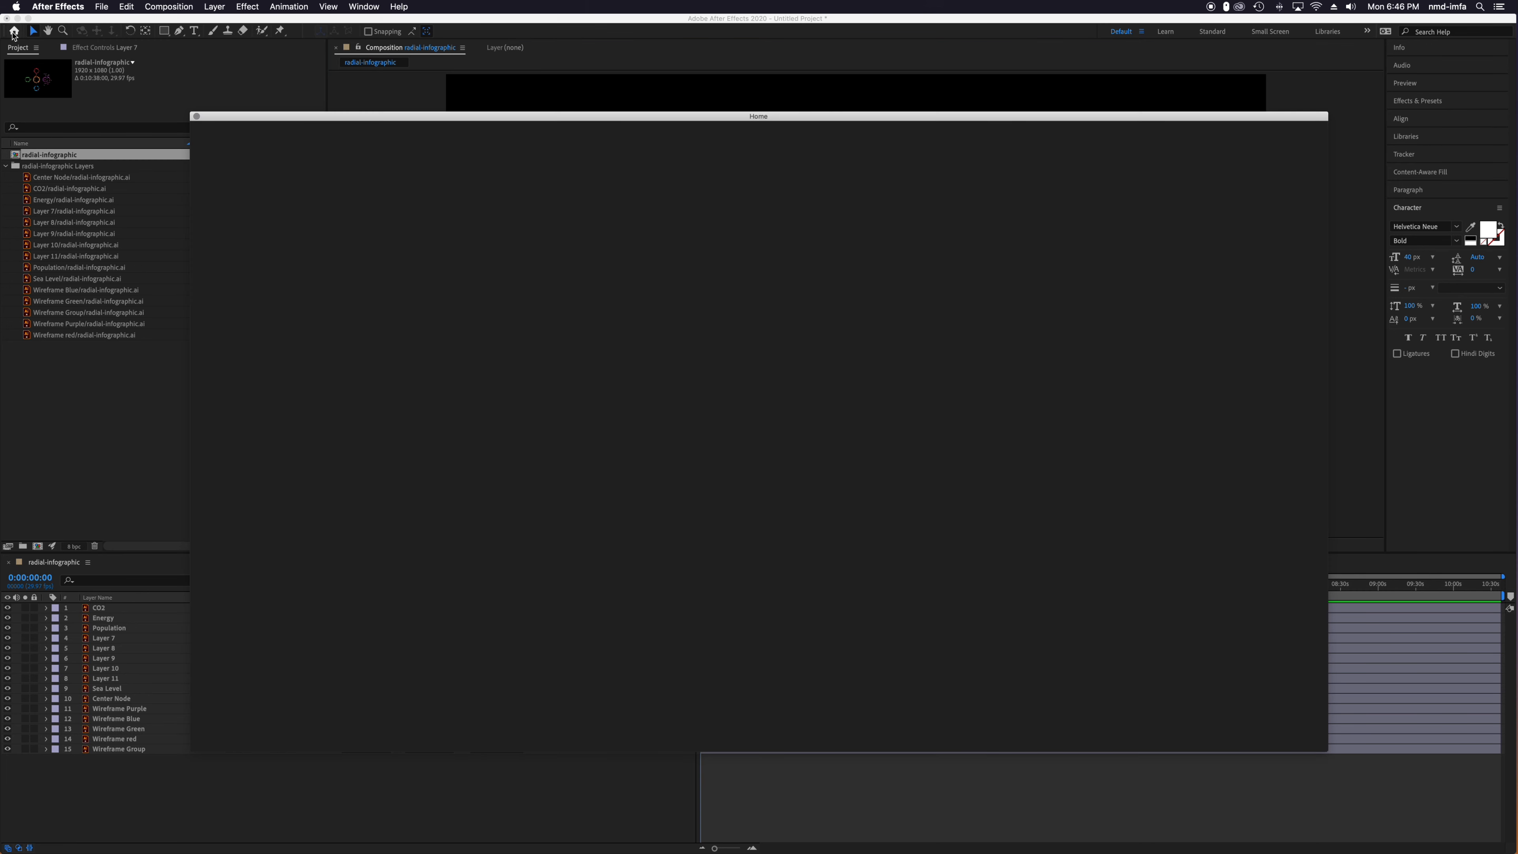
drag(238, 119, 240, 78)
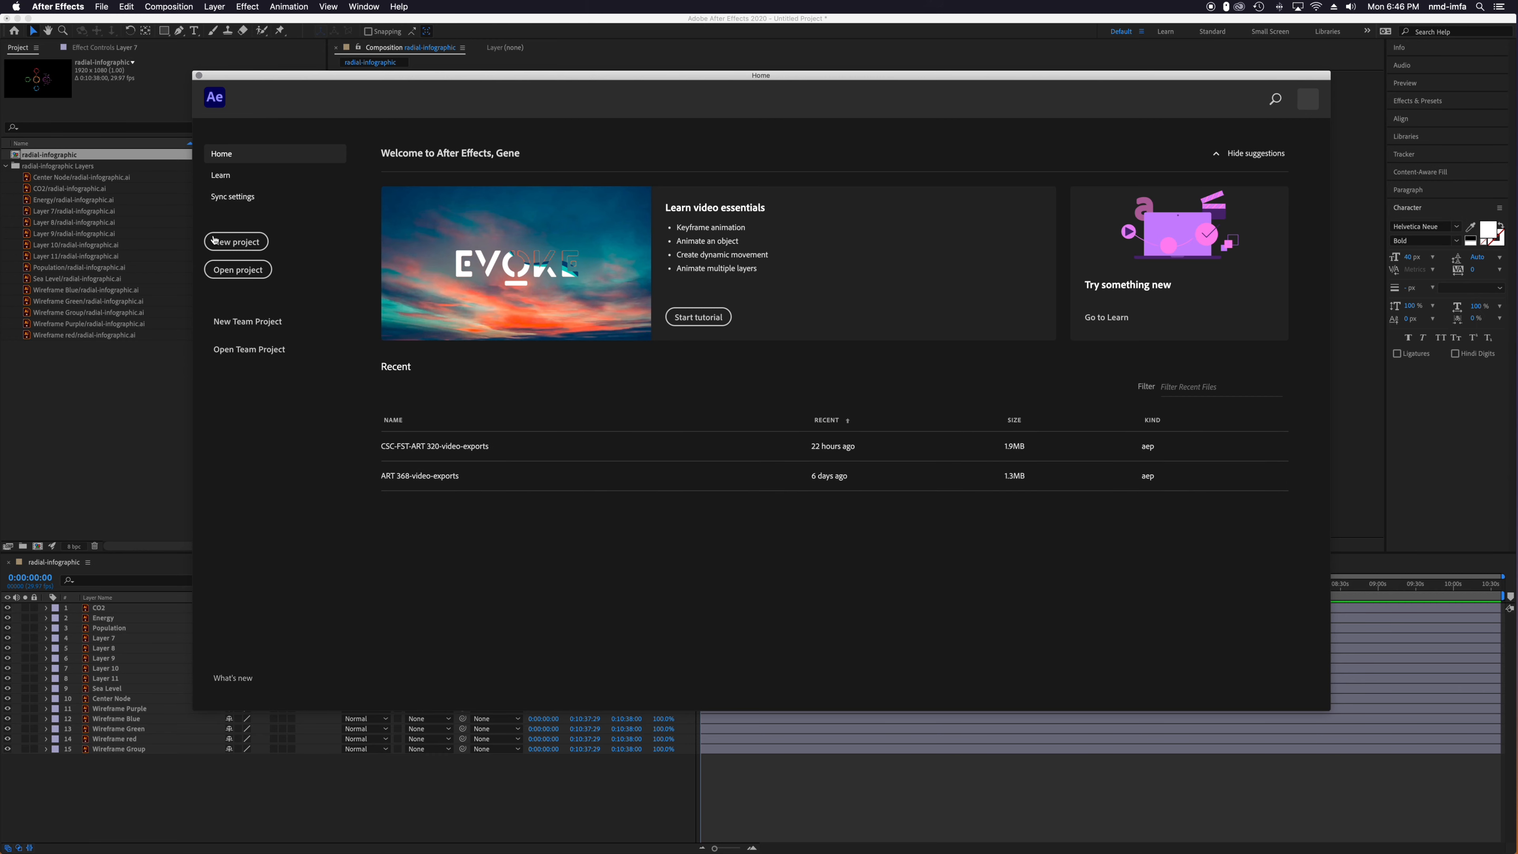
click(199, 77)
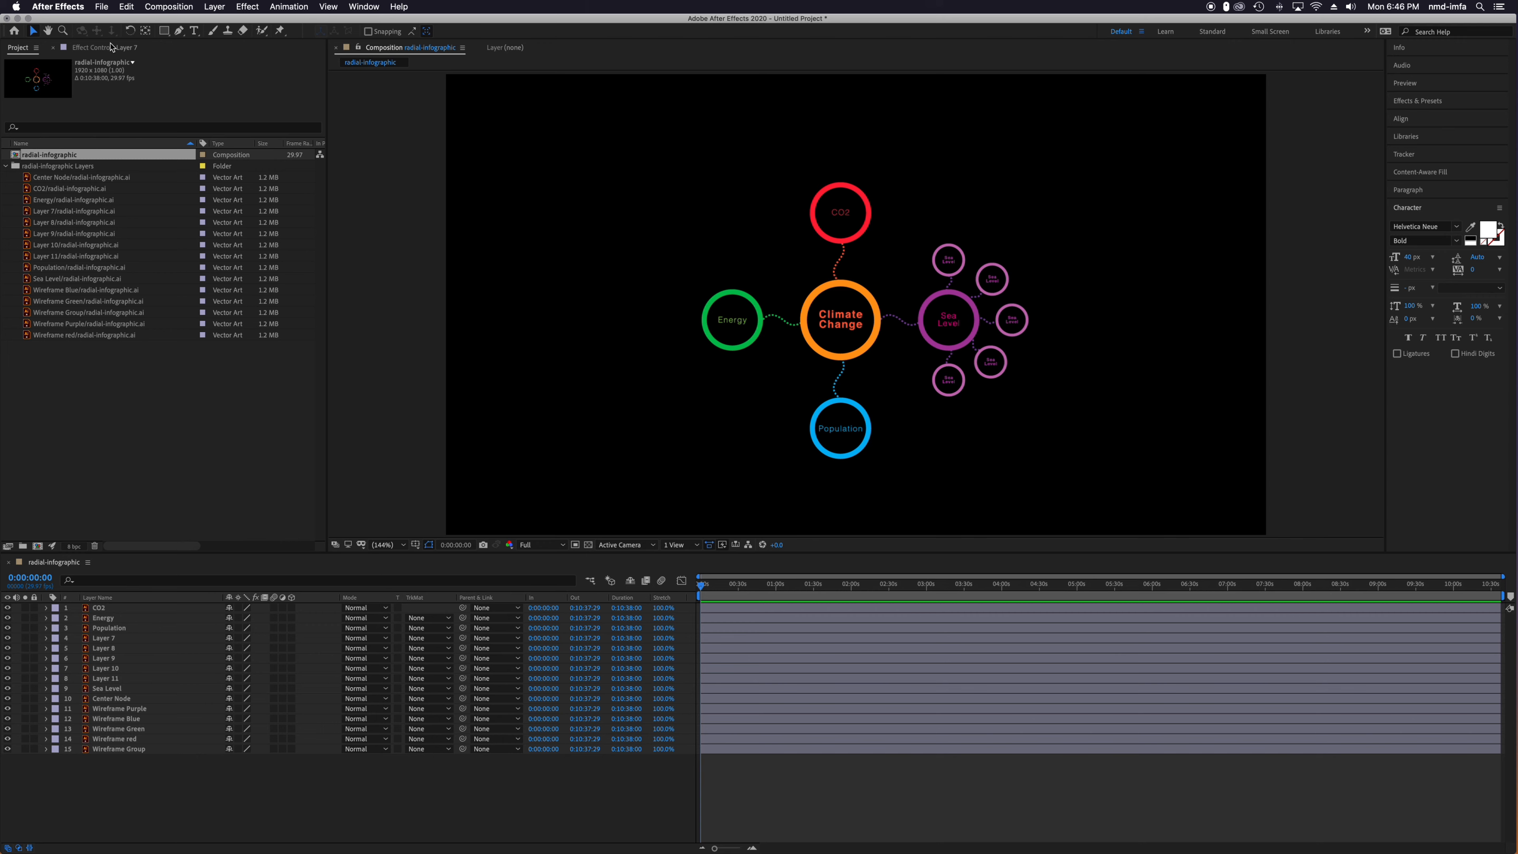
Pan the composition view with the Hand tool, and play a preview from the start of the timeline.
click(48, 31)
drag(681, 318, 637, 313)
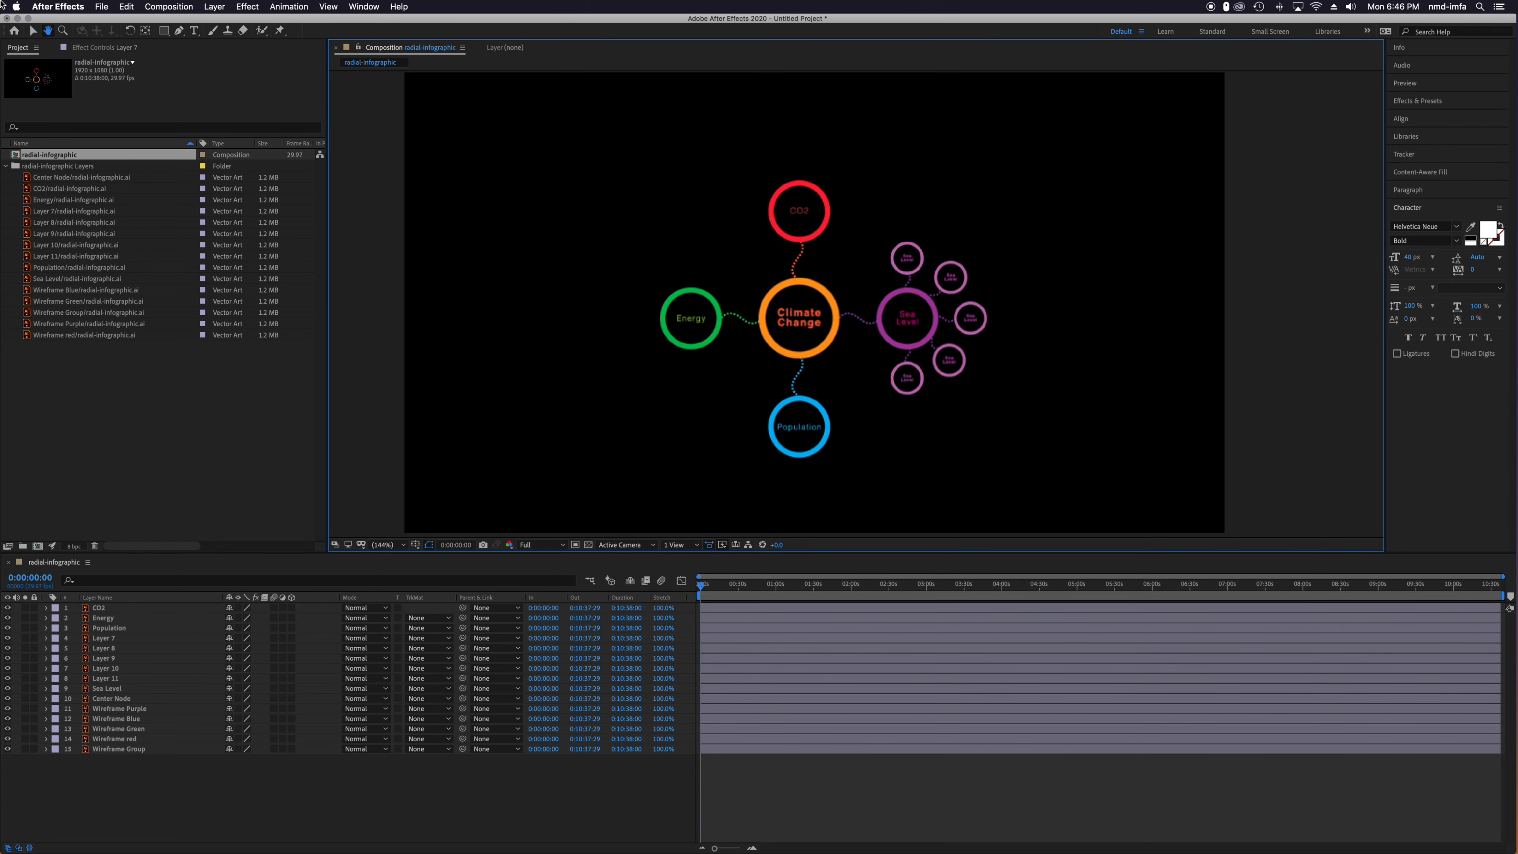
click(35, 32)
key(space)
key(space)
drag(632, 341, 683, 338)
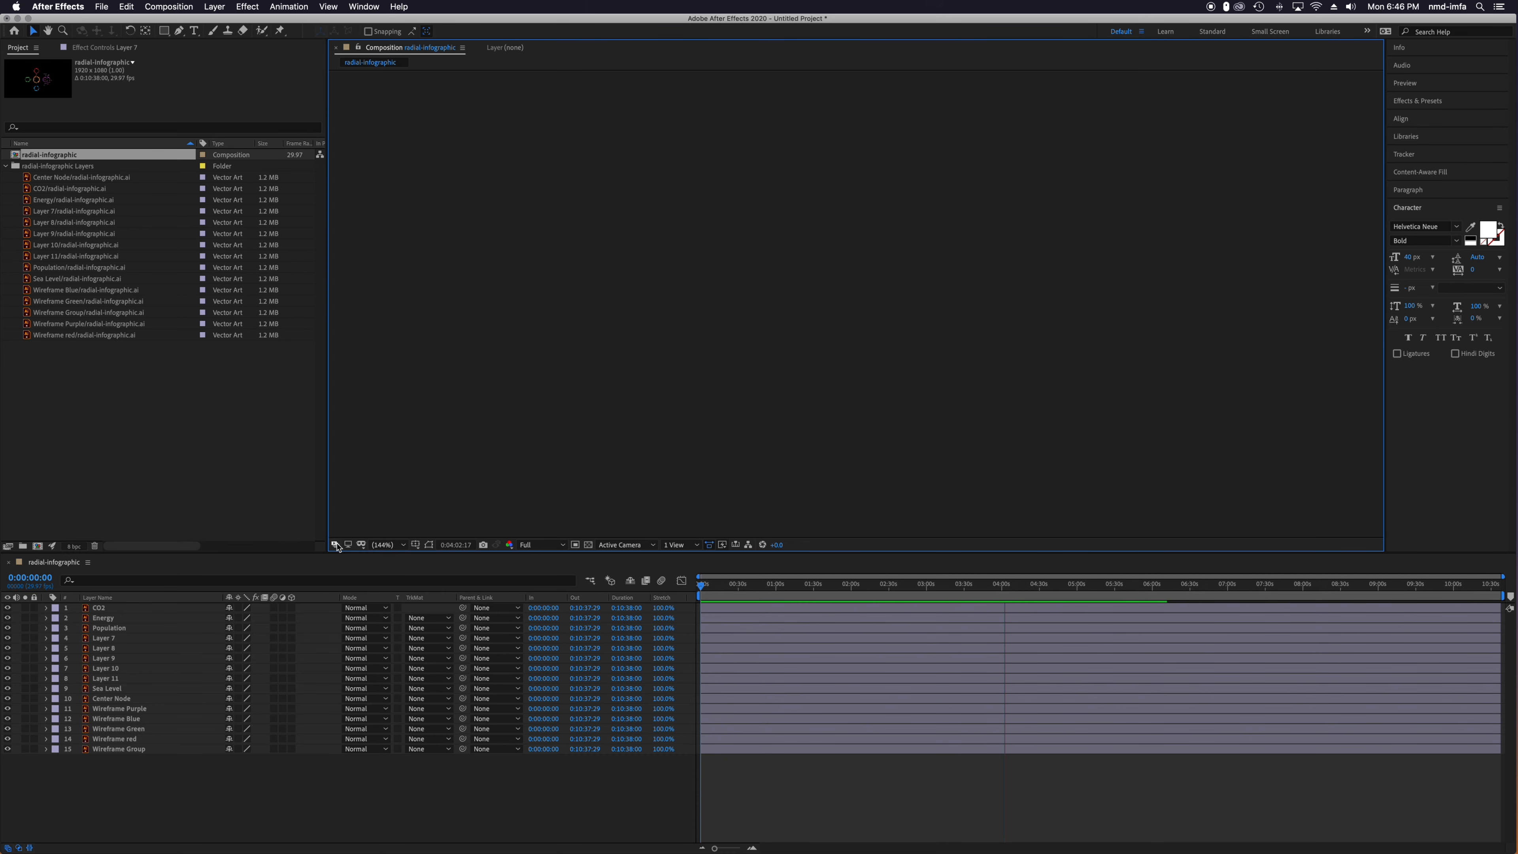
Check the magnification choices, and stop the preview with the current time at 0:06:36:01.
click(404, 544)
click(412, 494)
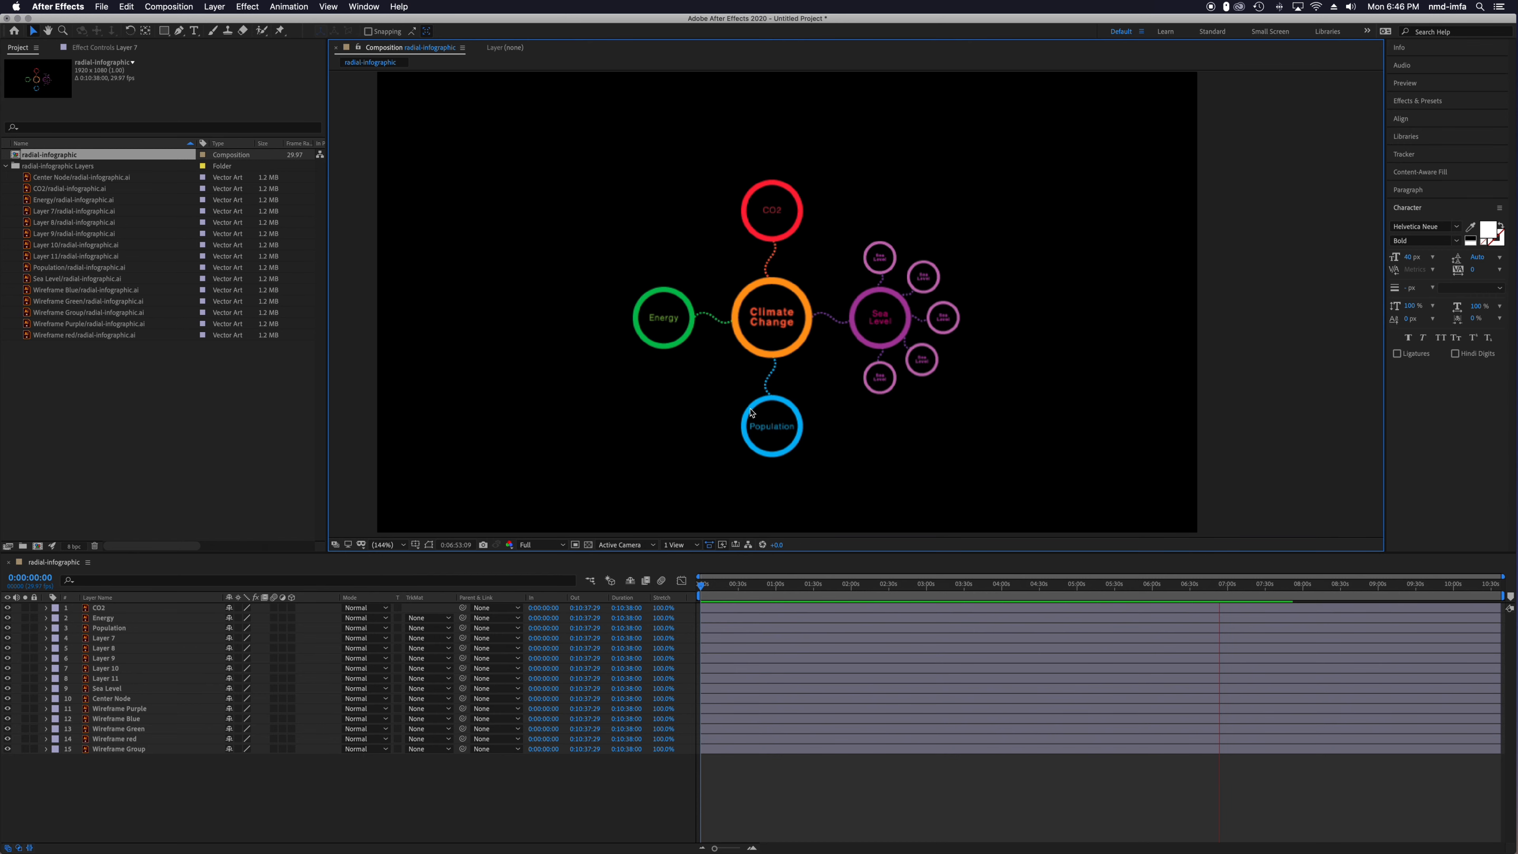
click(1199, 586)
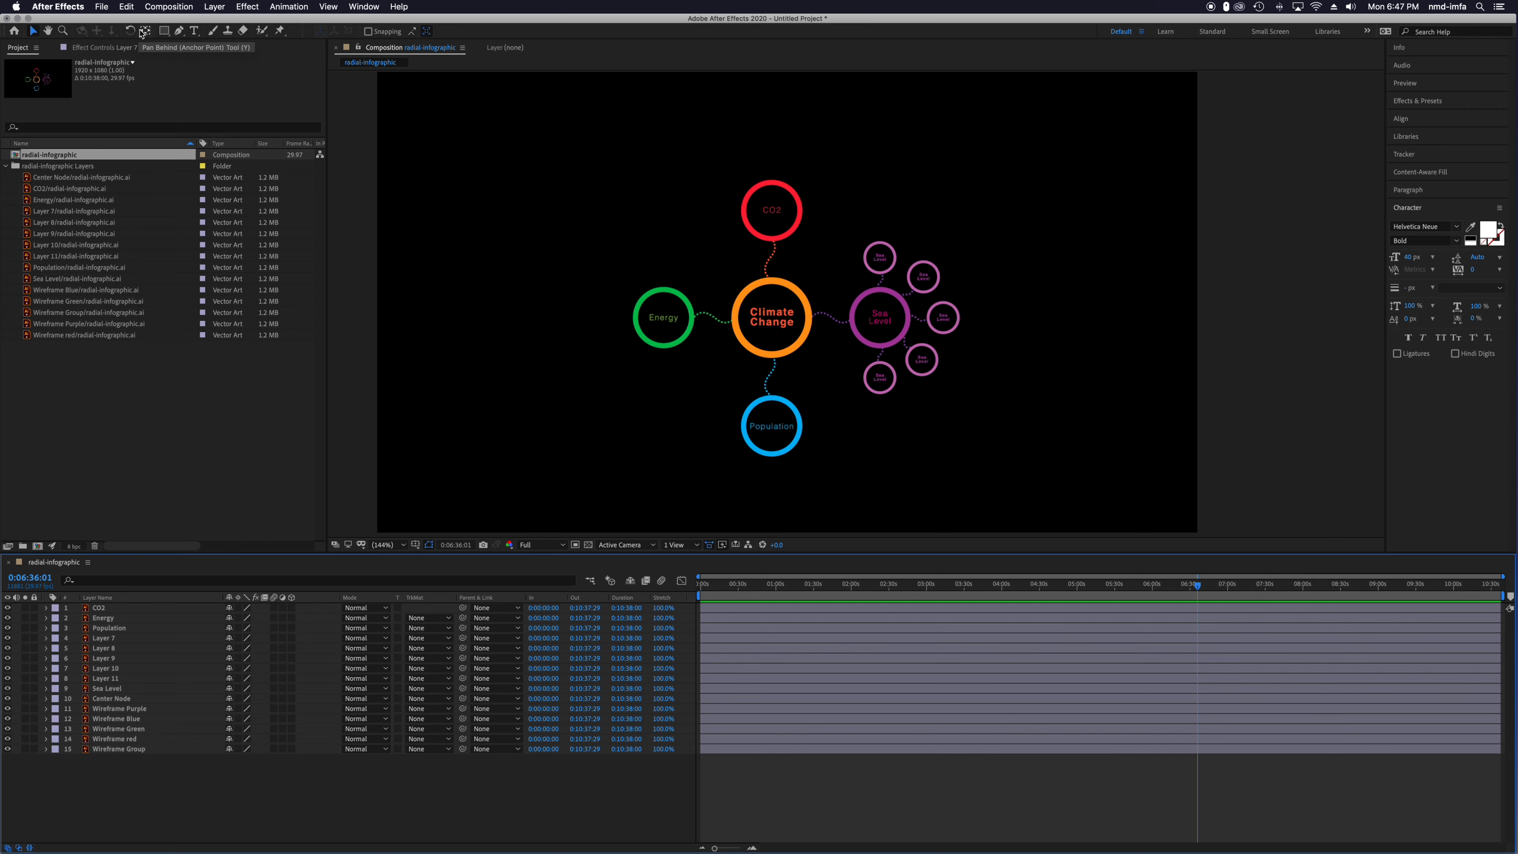
Activate the Rectangle tool, and select the Wireframe red footage followed by the radial-infographic composition in the project.
click(163, 32)
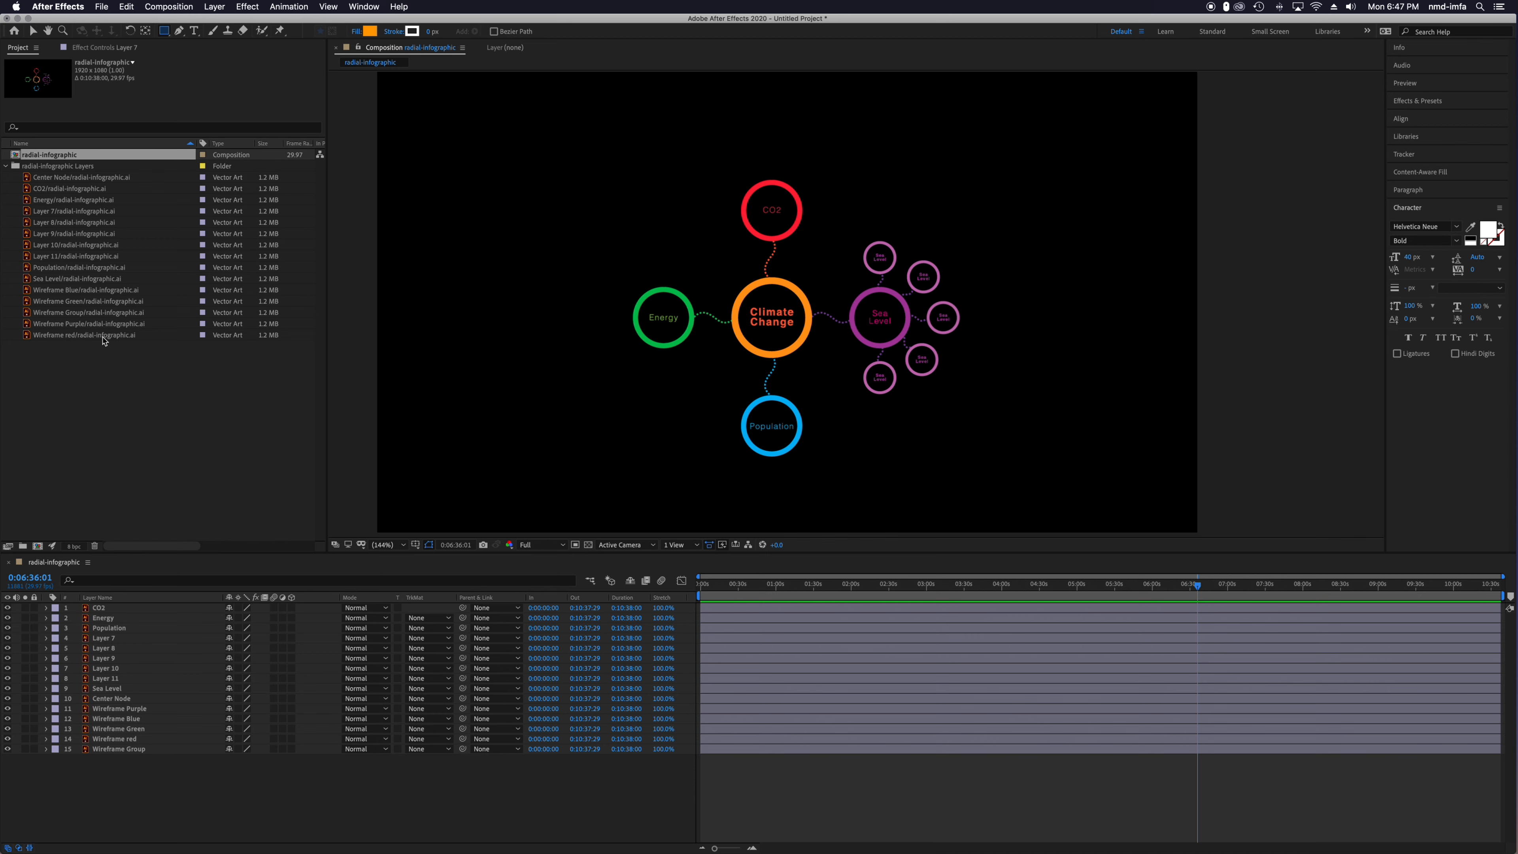
click(108, 389)
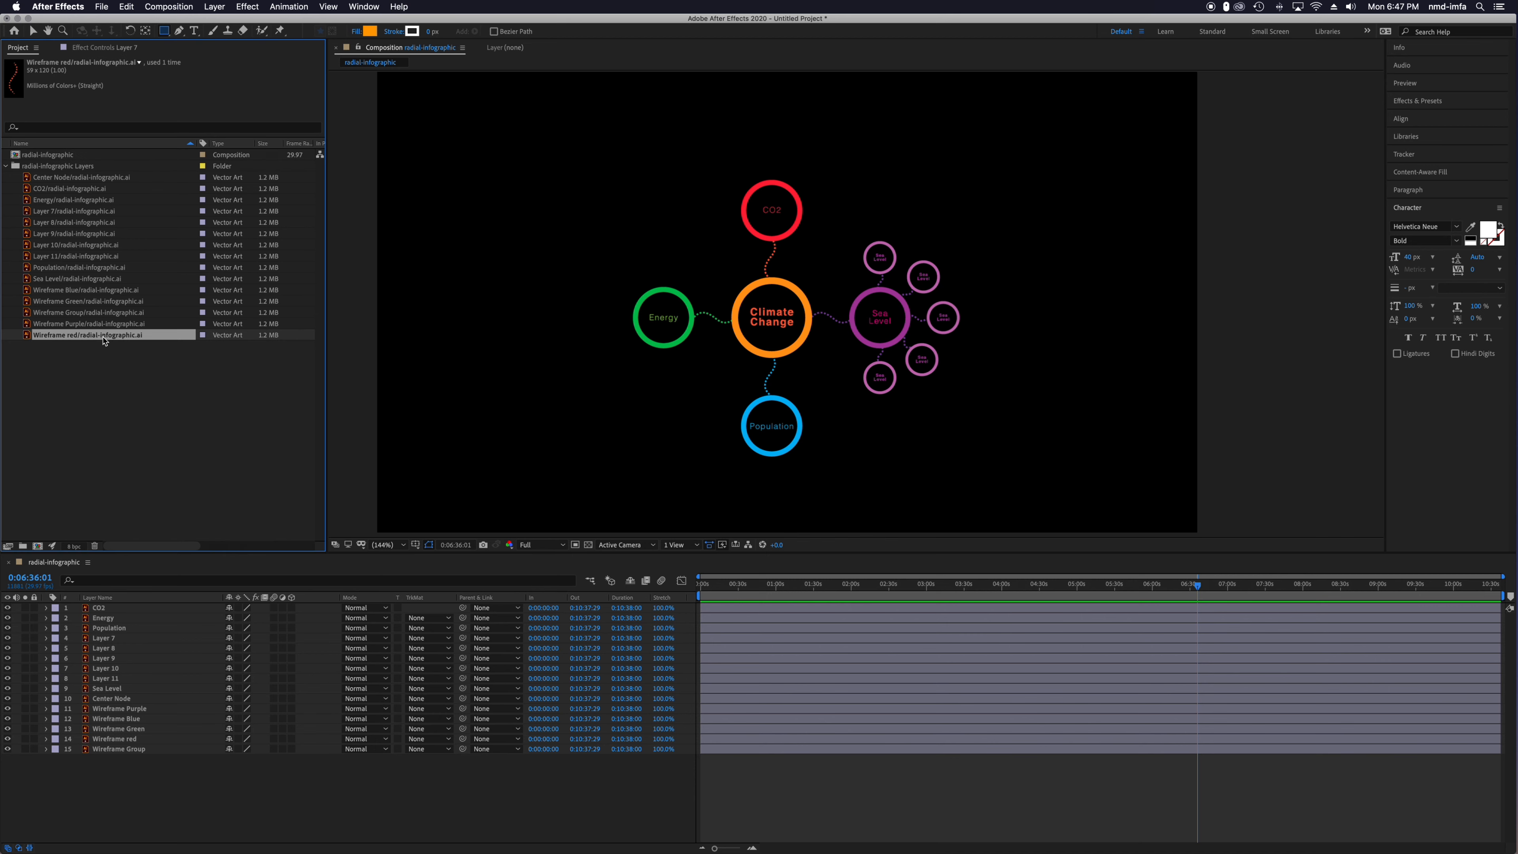
click(60, 157)
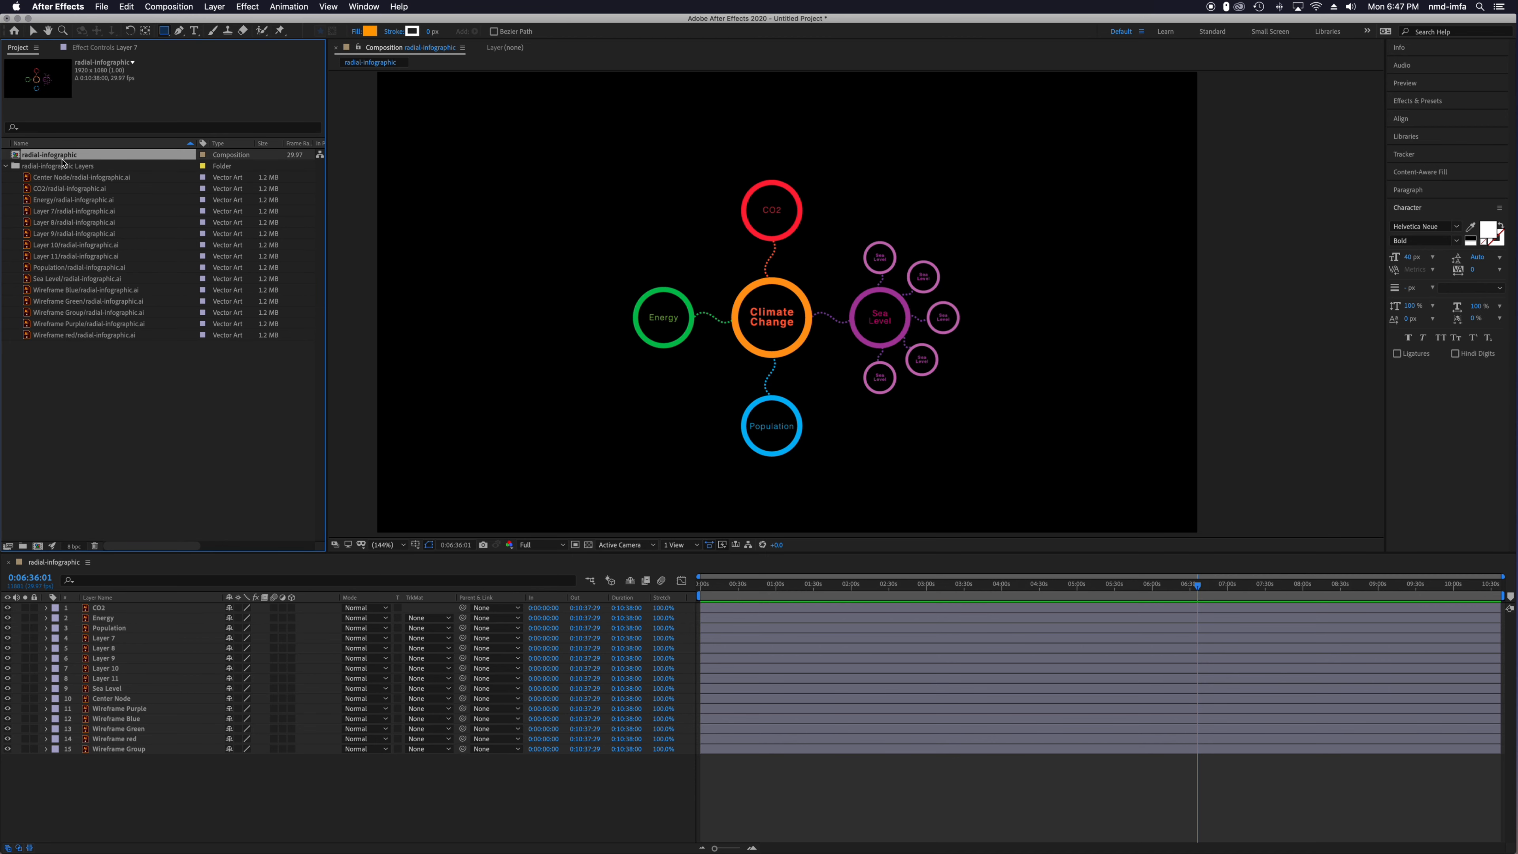
Create a new composition named Main Comp with the HDTV 1080 29.97 preset.
click(169, 6)
click(180, 19)
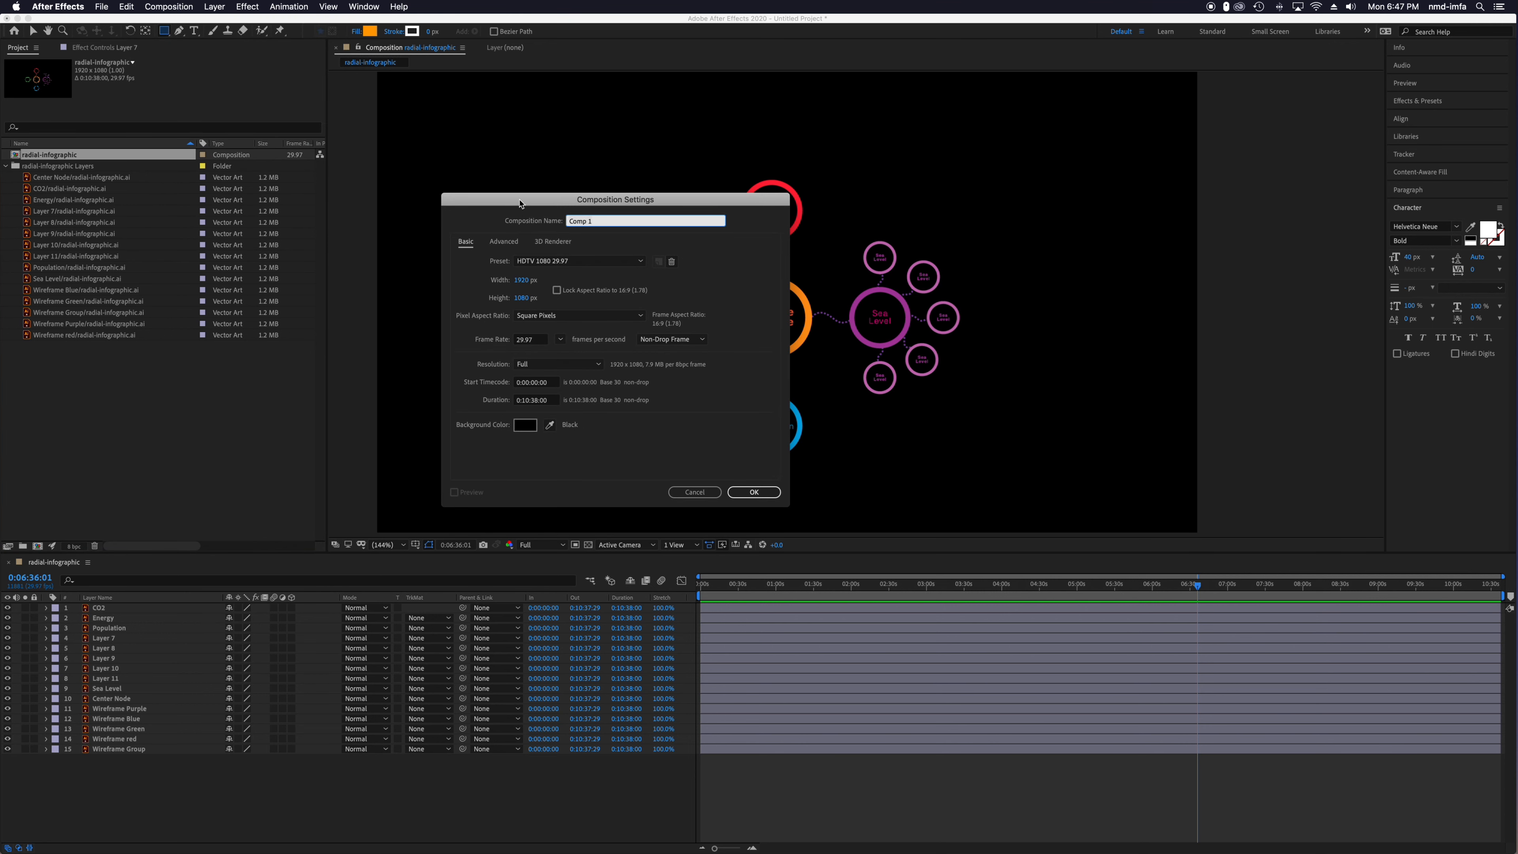
text(Main)
key(Return)
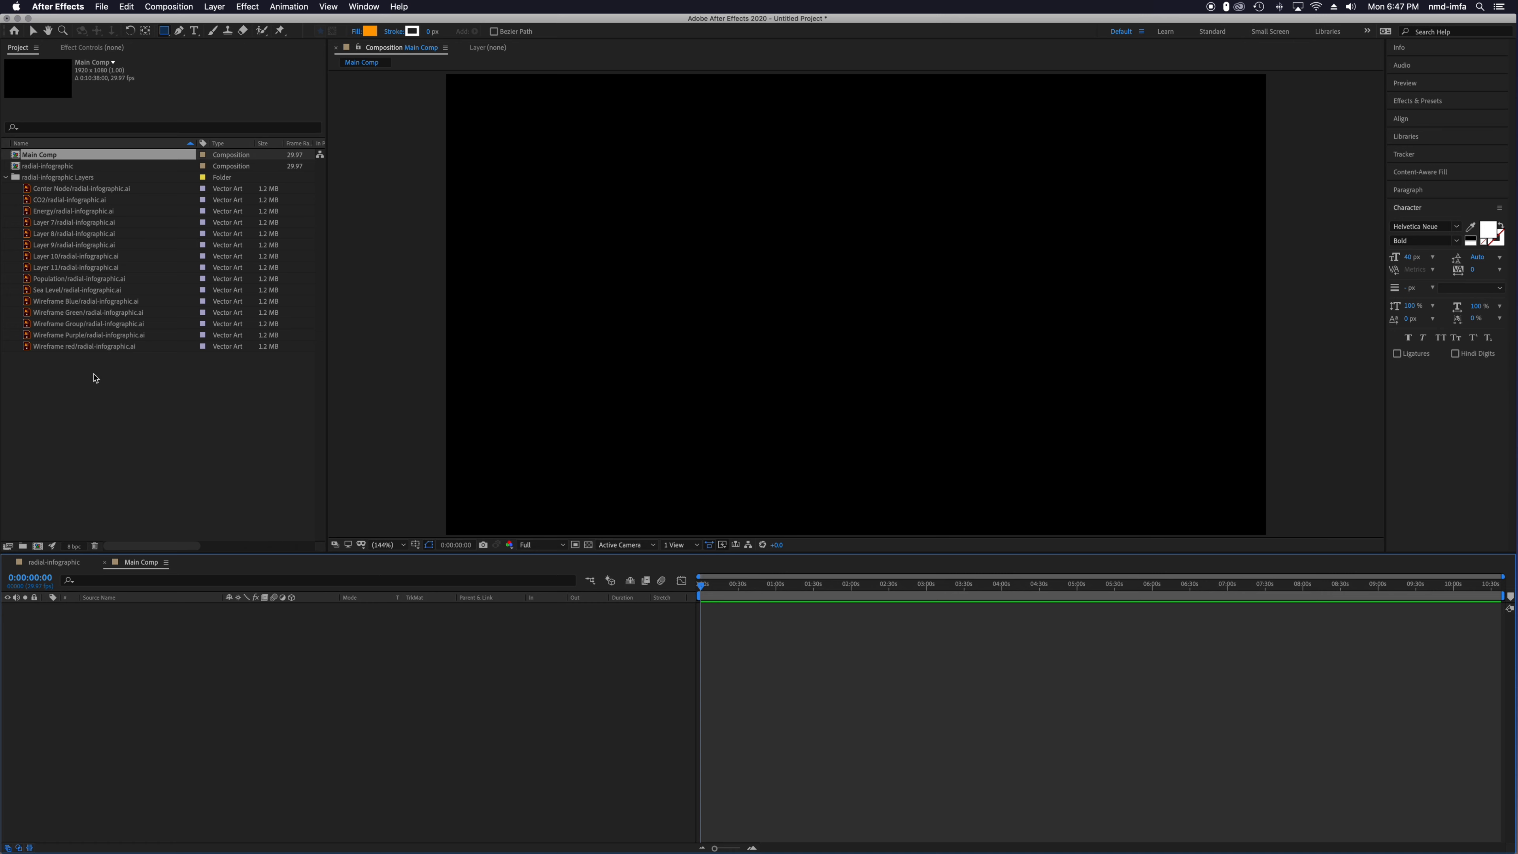
Compare the timelines of radial-infographic and the empty Main Comp, ending on Main Comp.
click(47, 566)
click(129, 563)
click(48, 566)
click(139, 563)
Nest the radial-infographic composition as a layer in Main Comp, and switch back to the Selection tool.
click(41, 168)
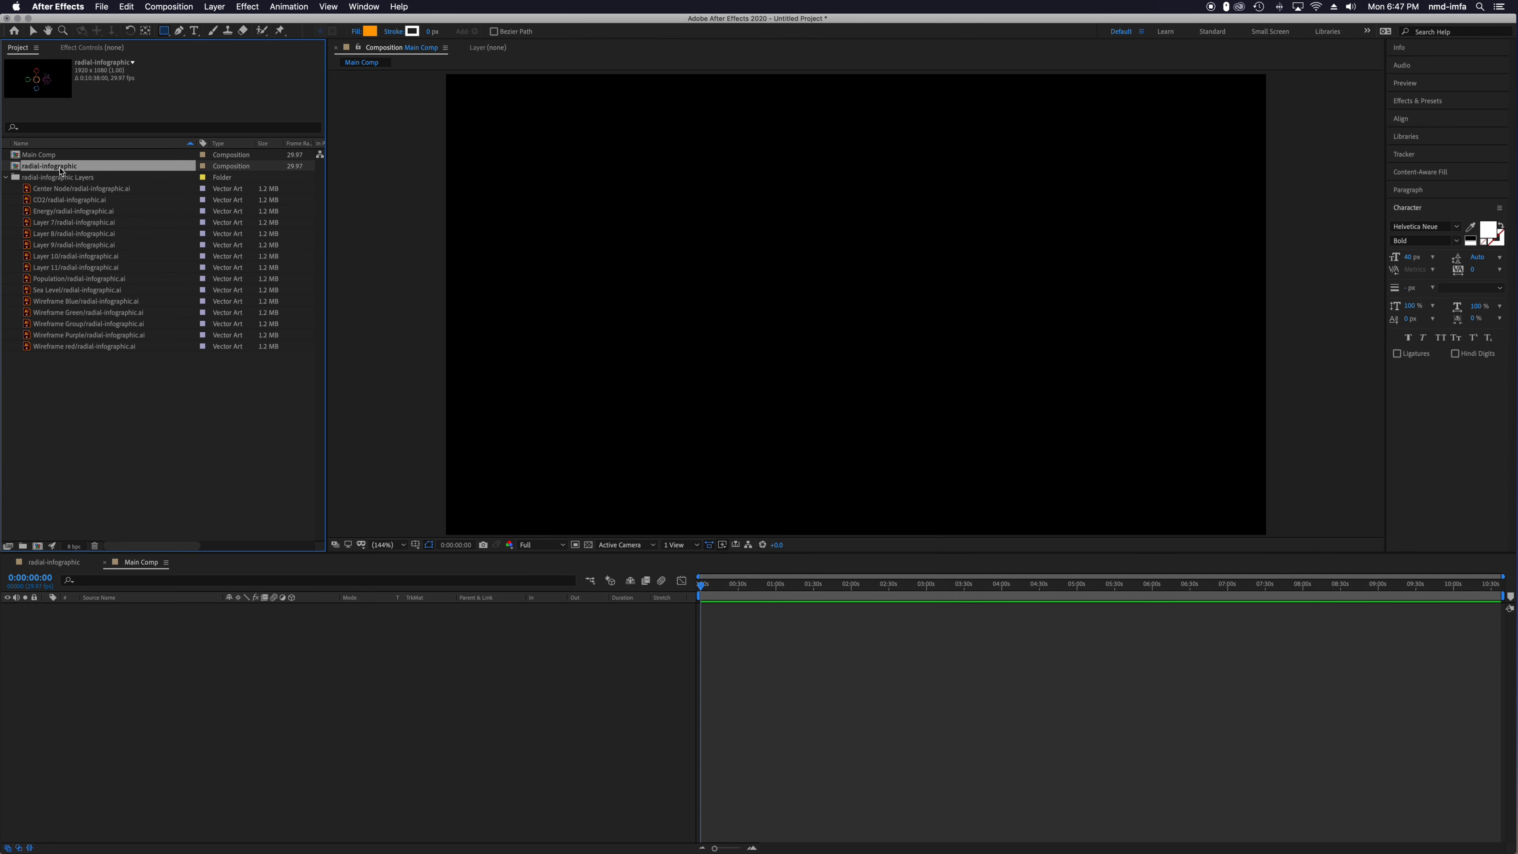
drag(59, 170, 128, 647)
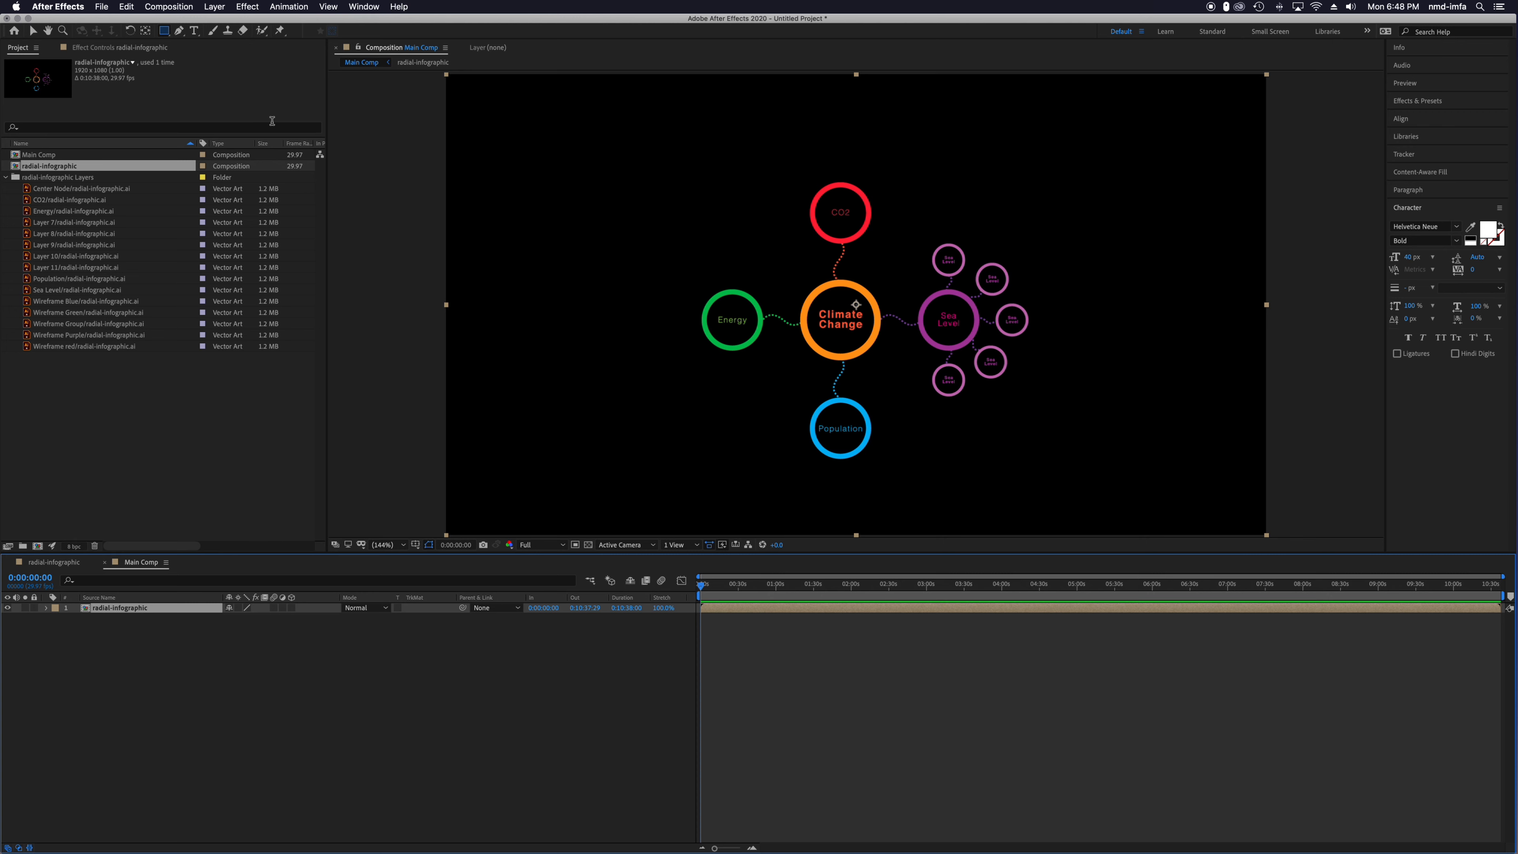
key(v)
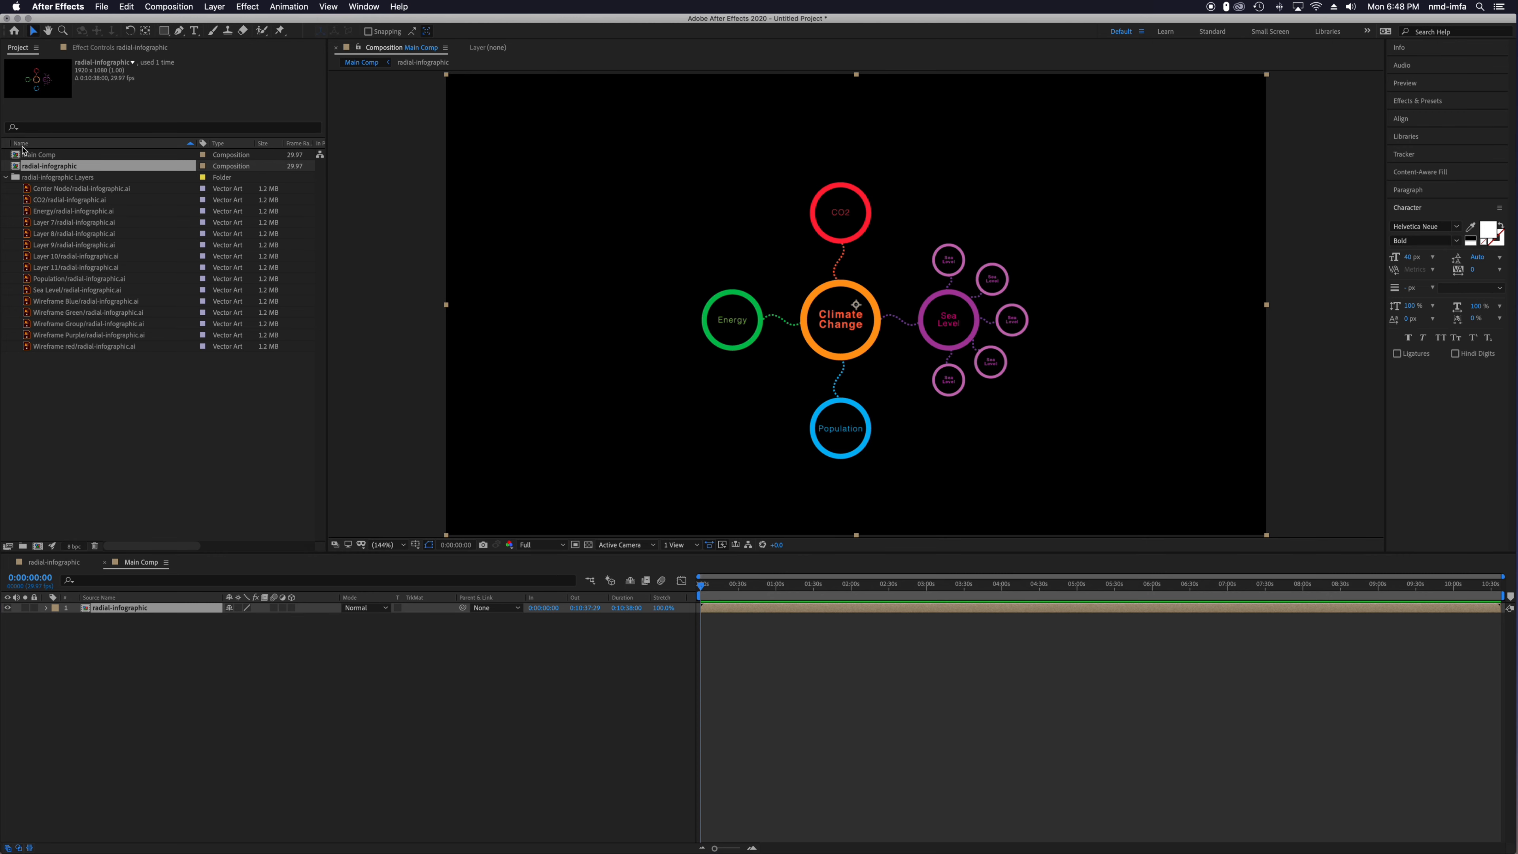
Compare the nested layer in Main Comp with the separate layers of radial-infographic, ending in radial-infographic.
click(55, 563)
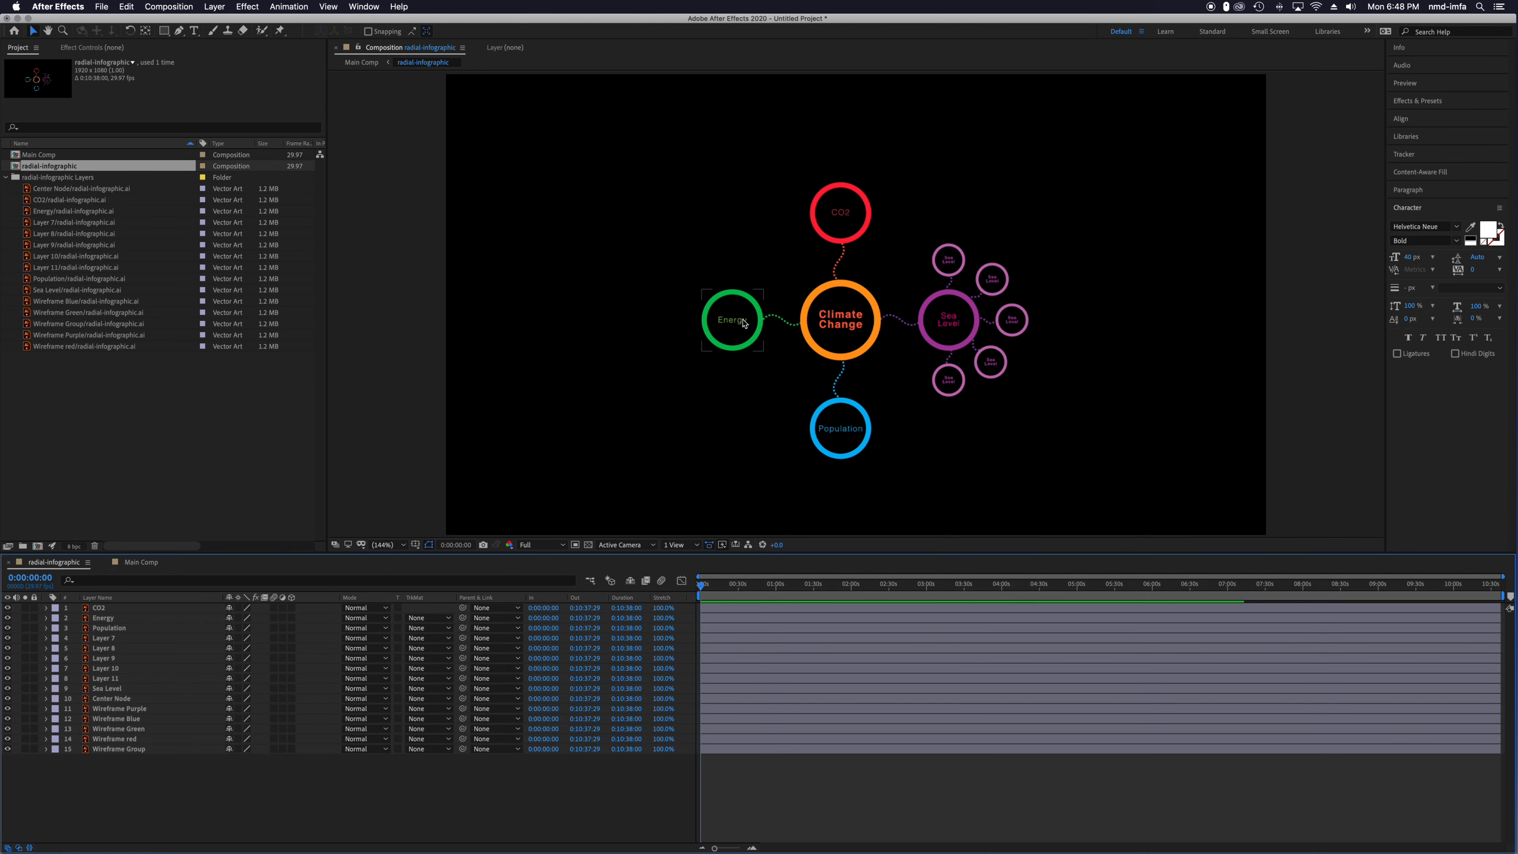
click(131, 568)
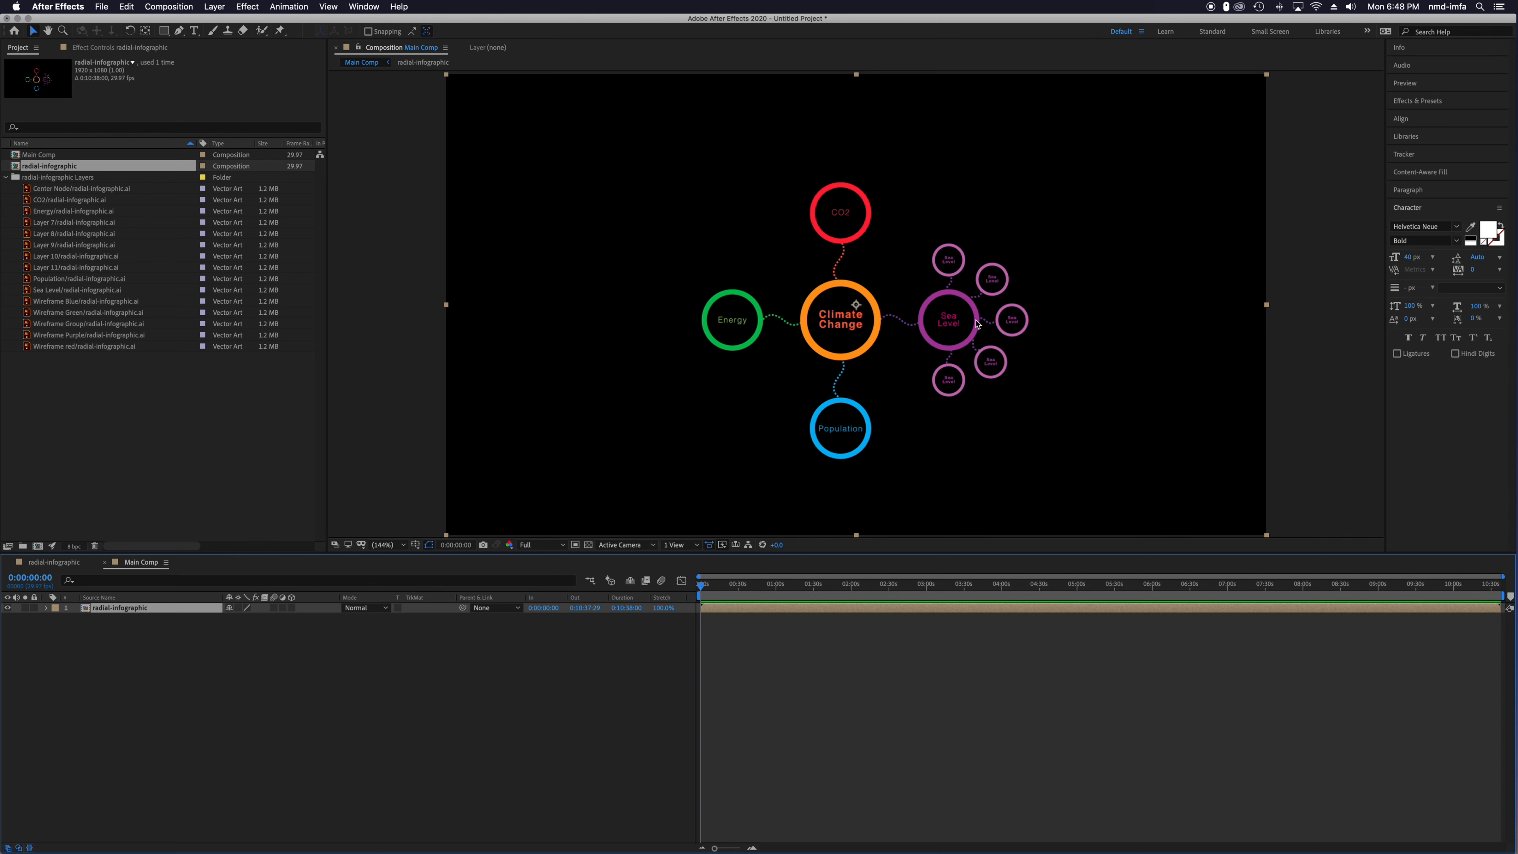
click(167, 394)
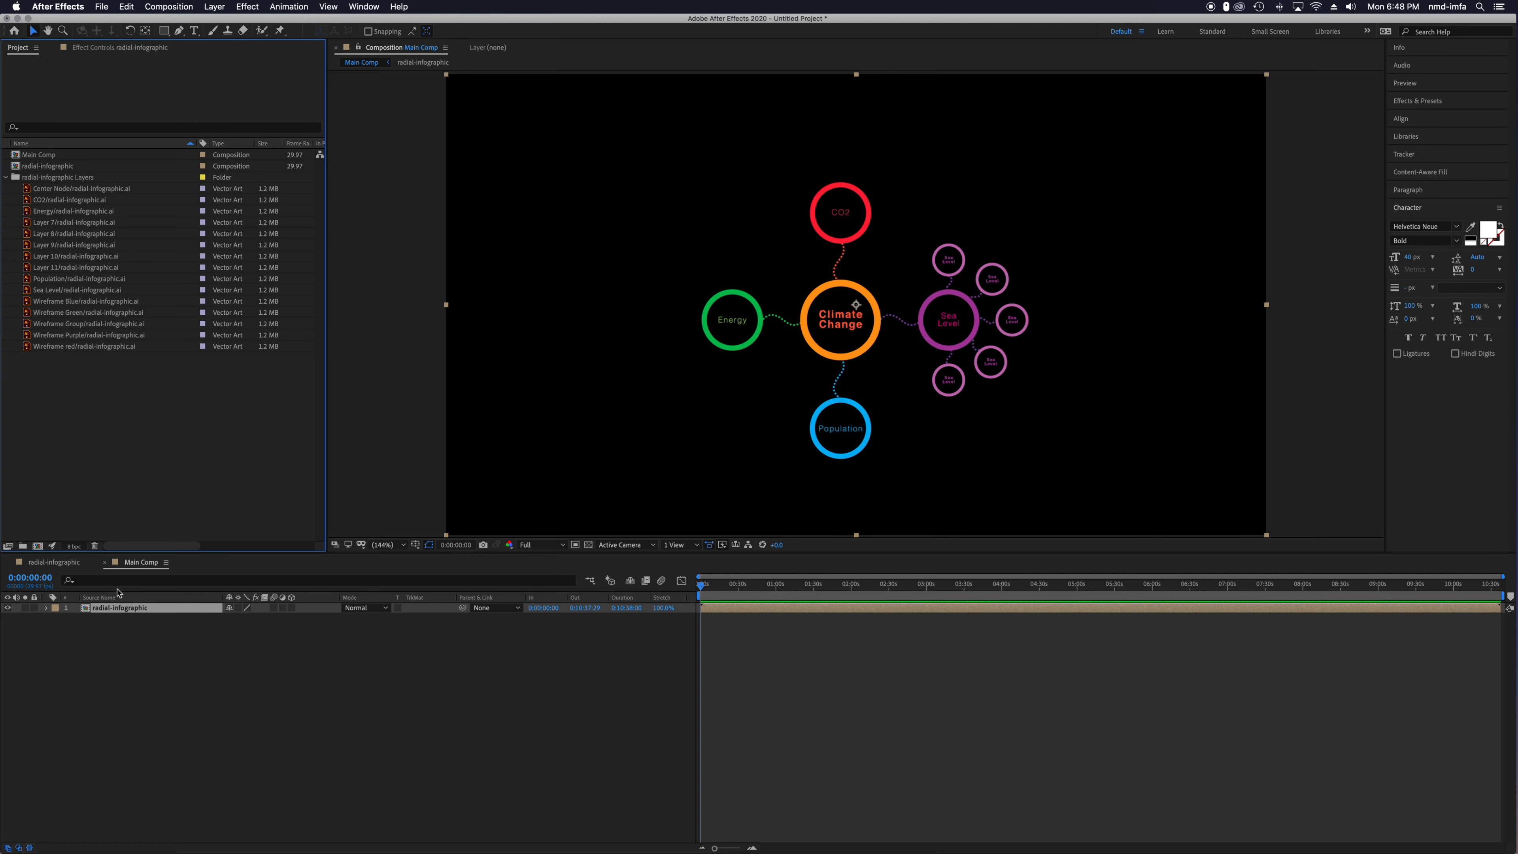
click(54, 565)
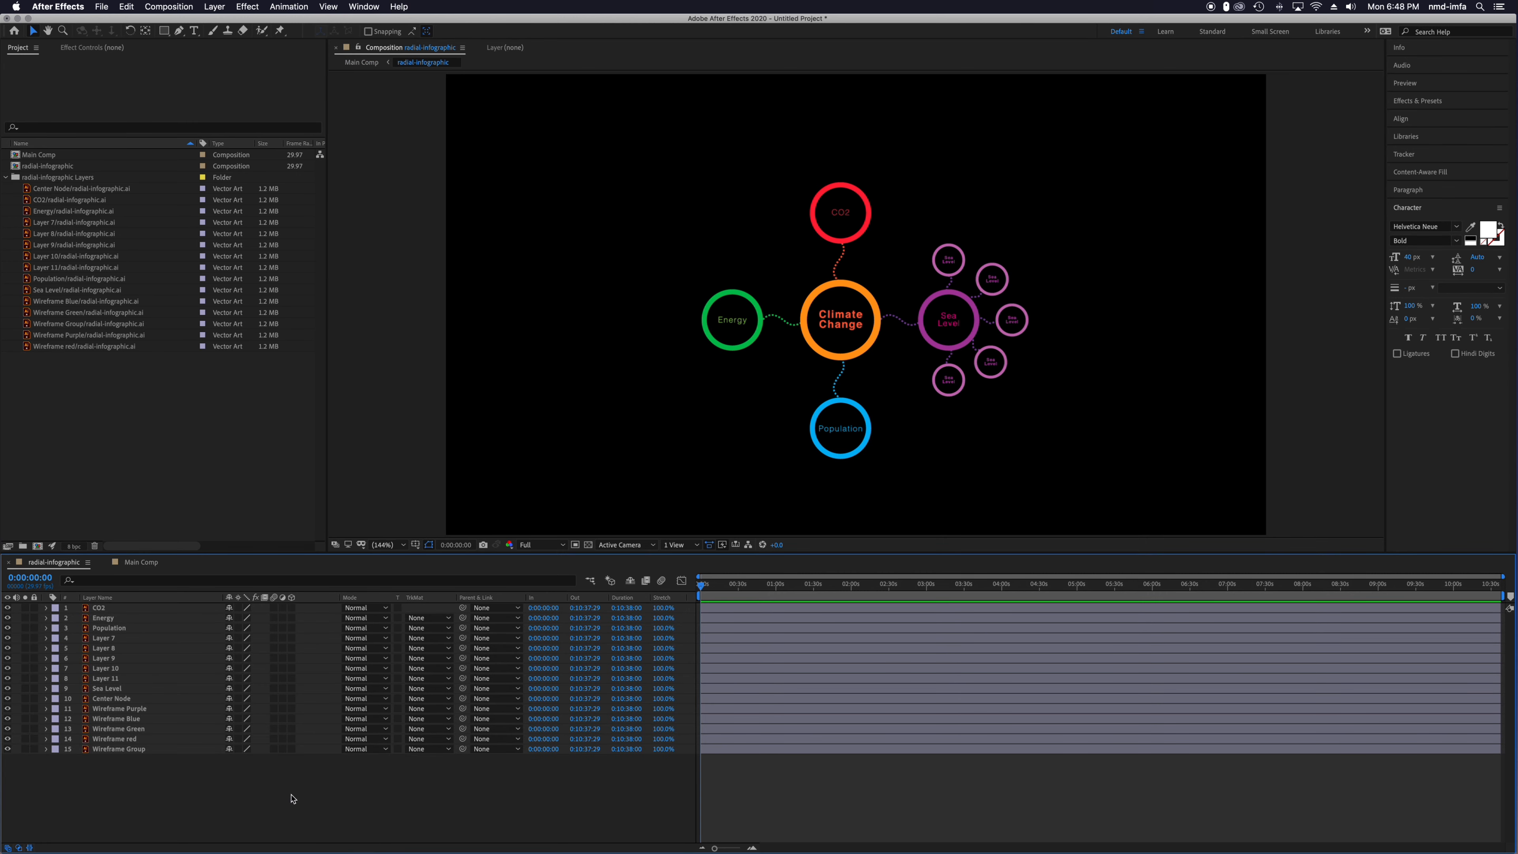
Select every layer of radial-infographic in turn, from CO2 down to Wireframe Group, to identify its artwork, ending on Layer 7.
click(115, 609)
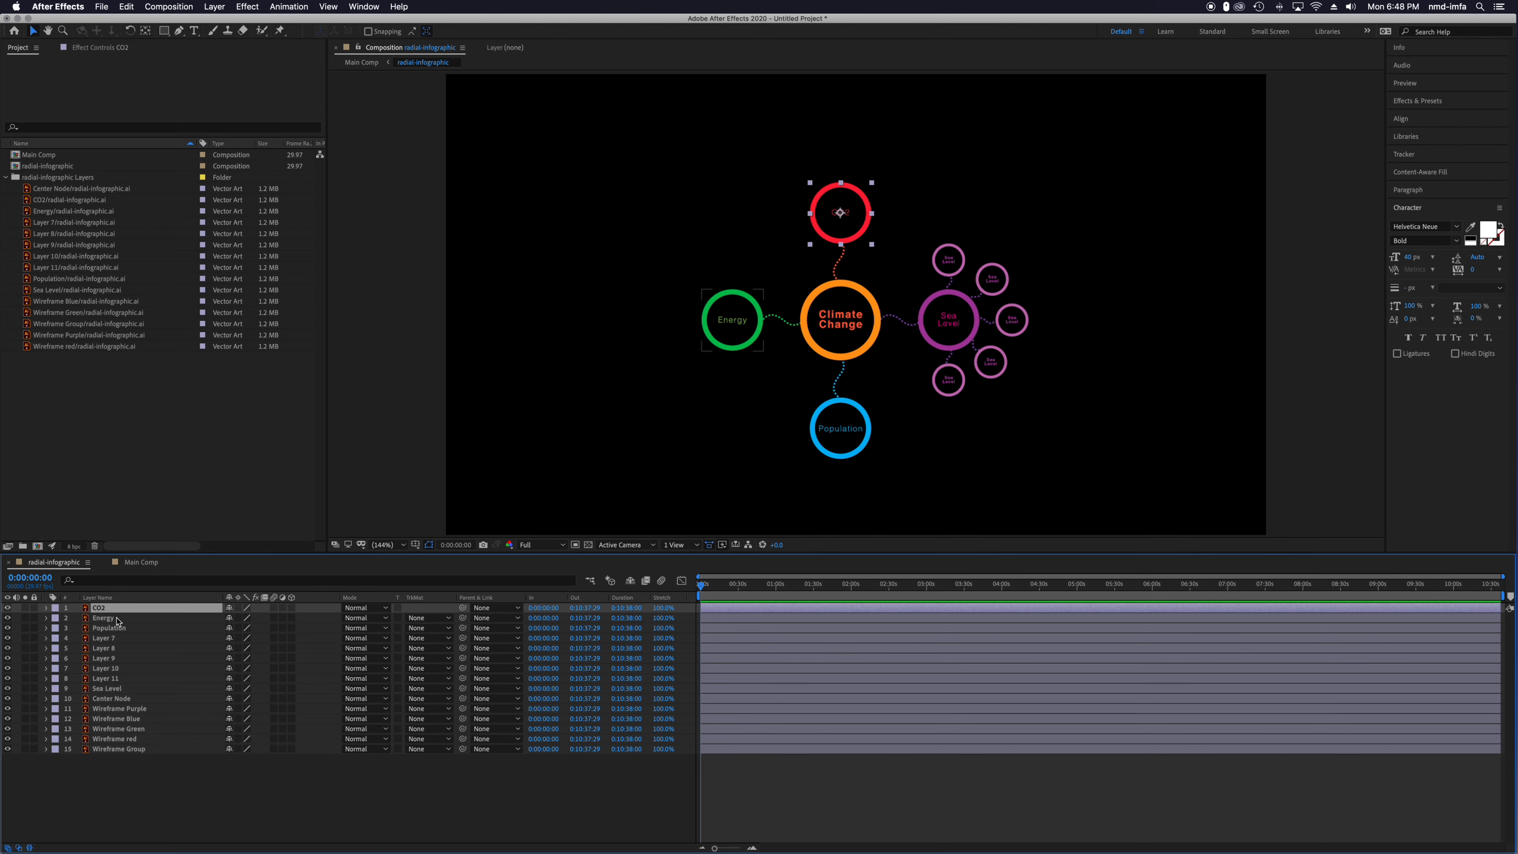
click(118, 620)
click(117, 629)
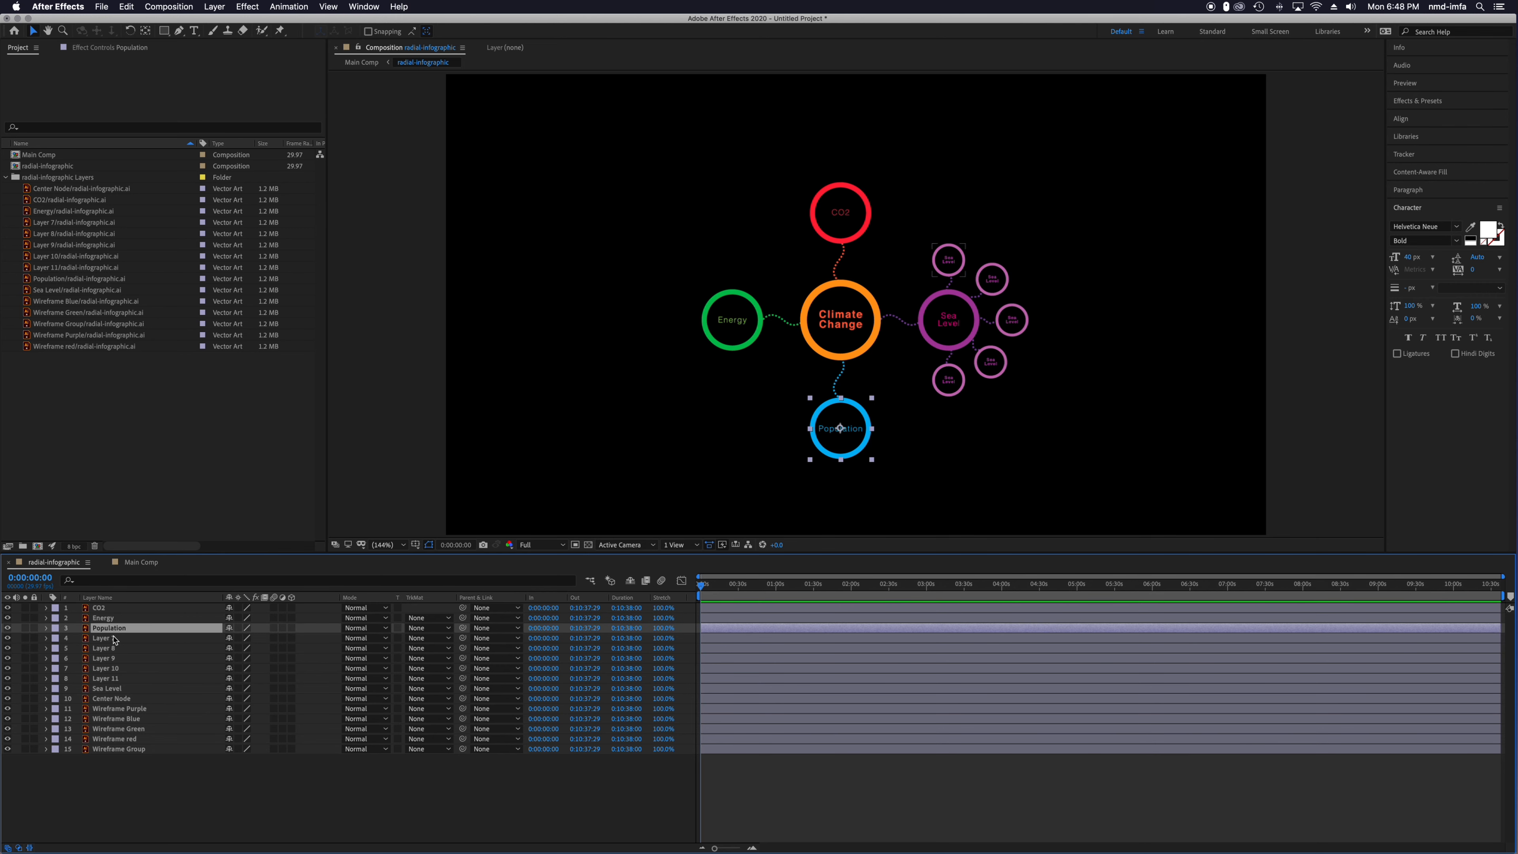
click(117, 640)
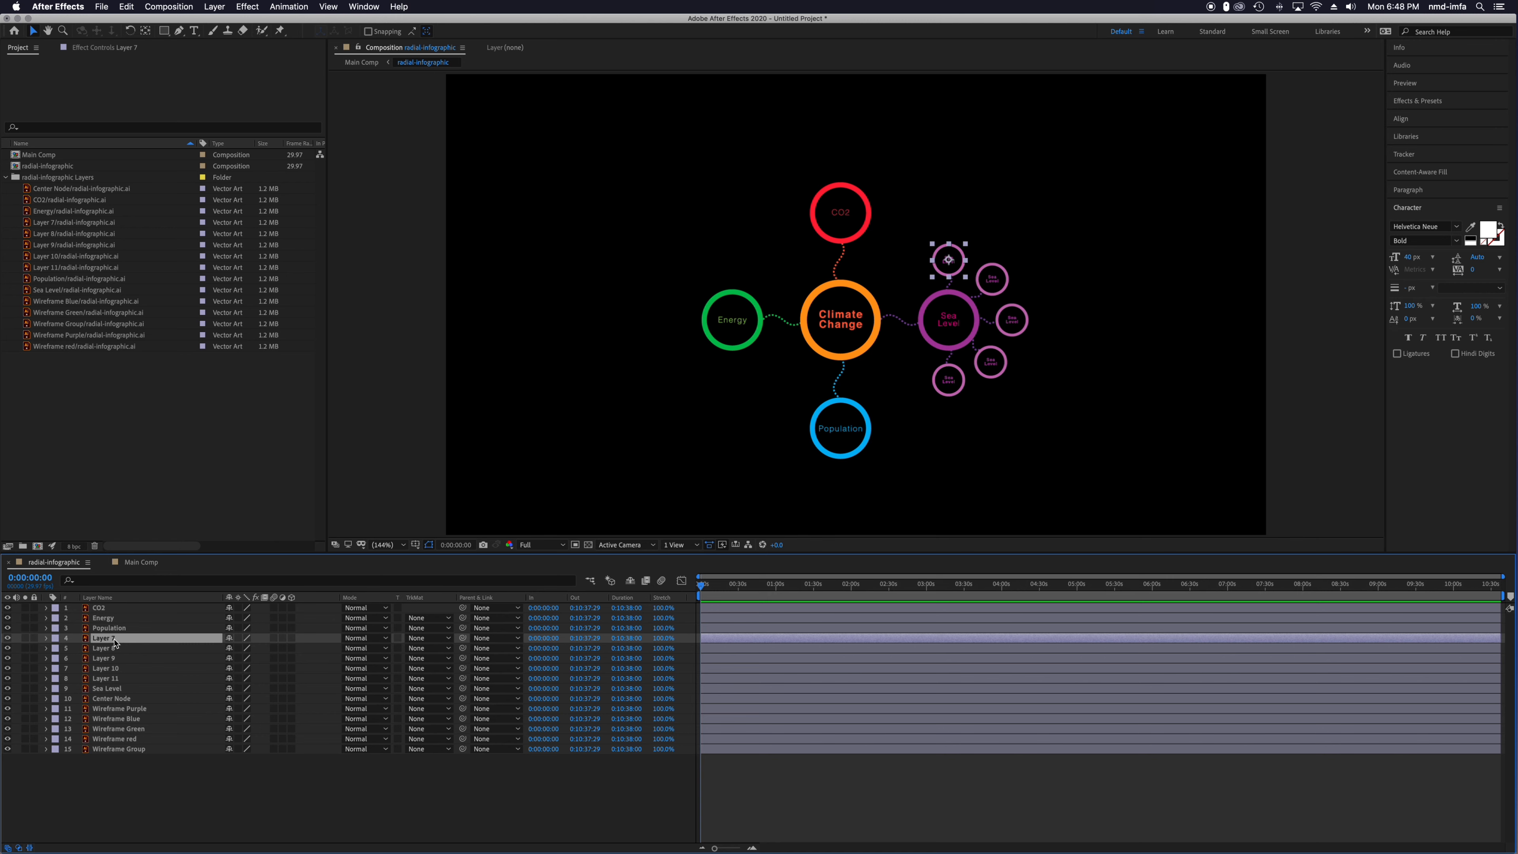
click(111, 649)
click(111, 659)
click(111, 669)
click(111, 679)
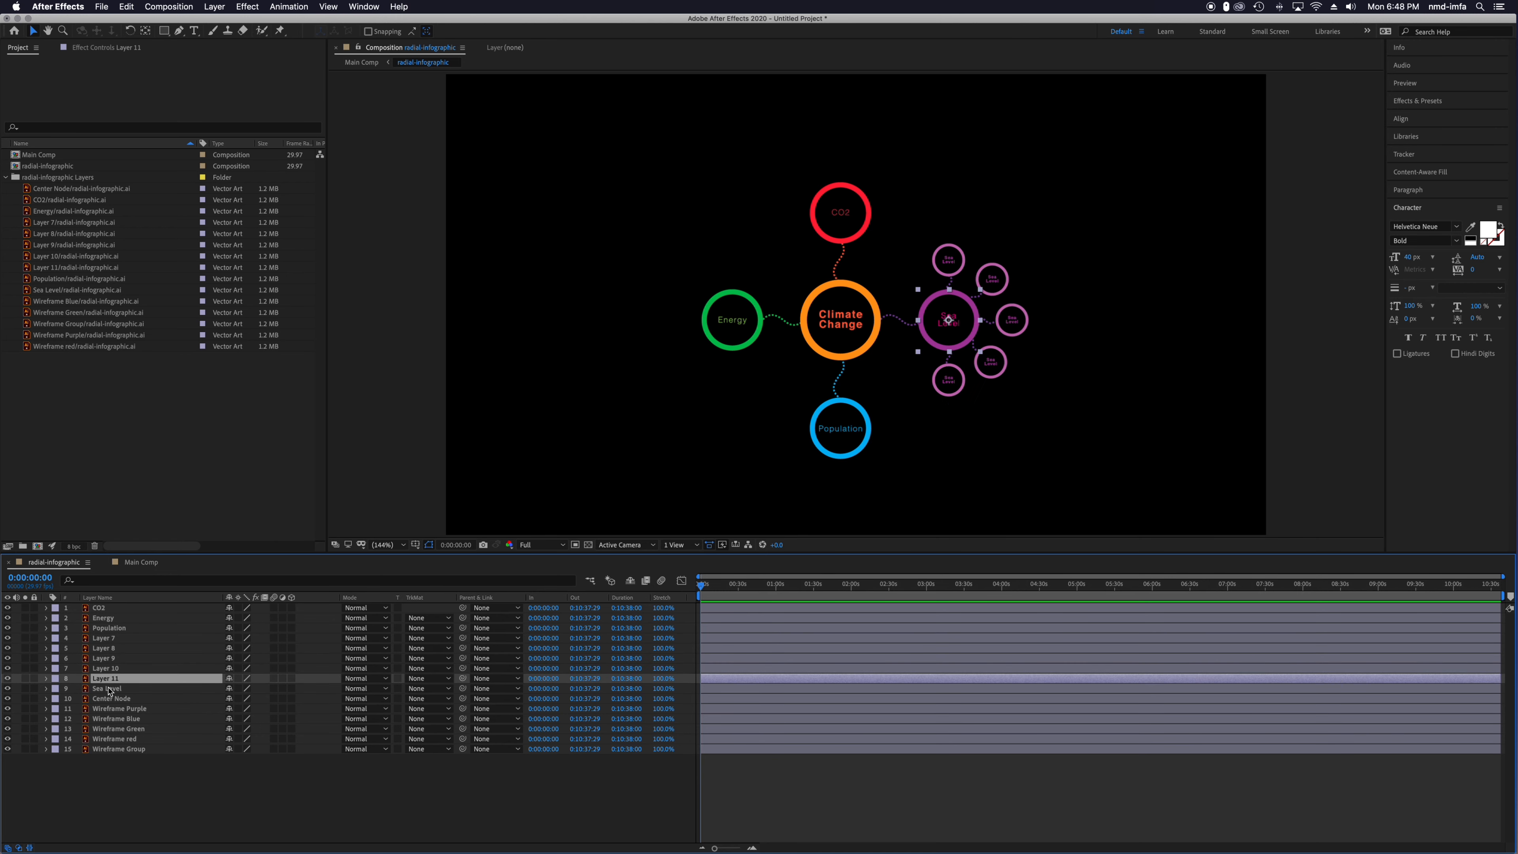
click(114, 689)
click(118, 700)
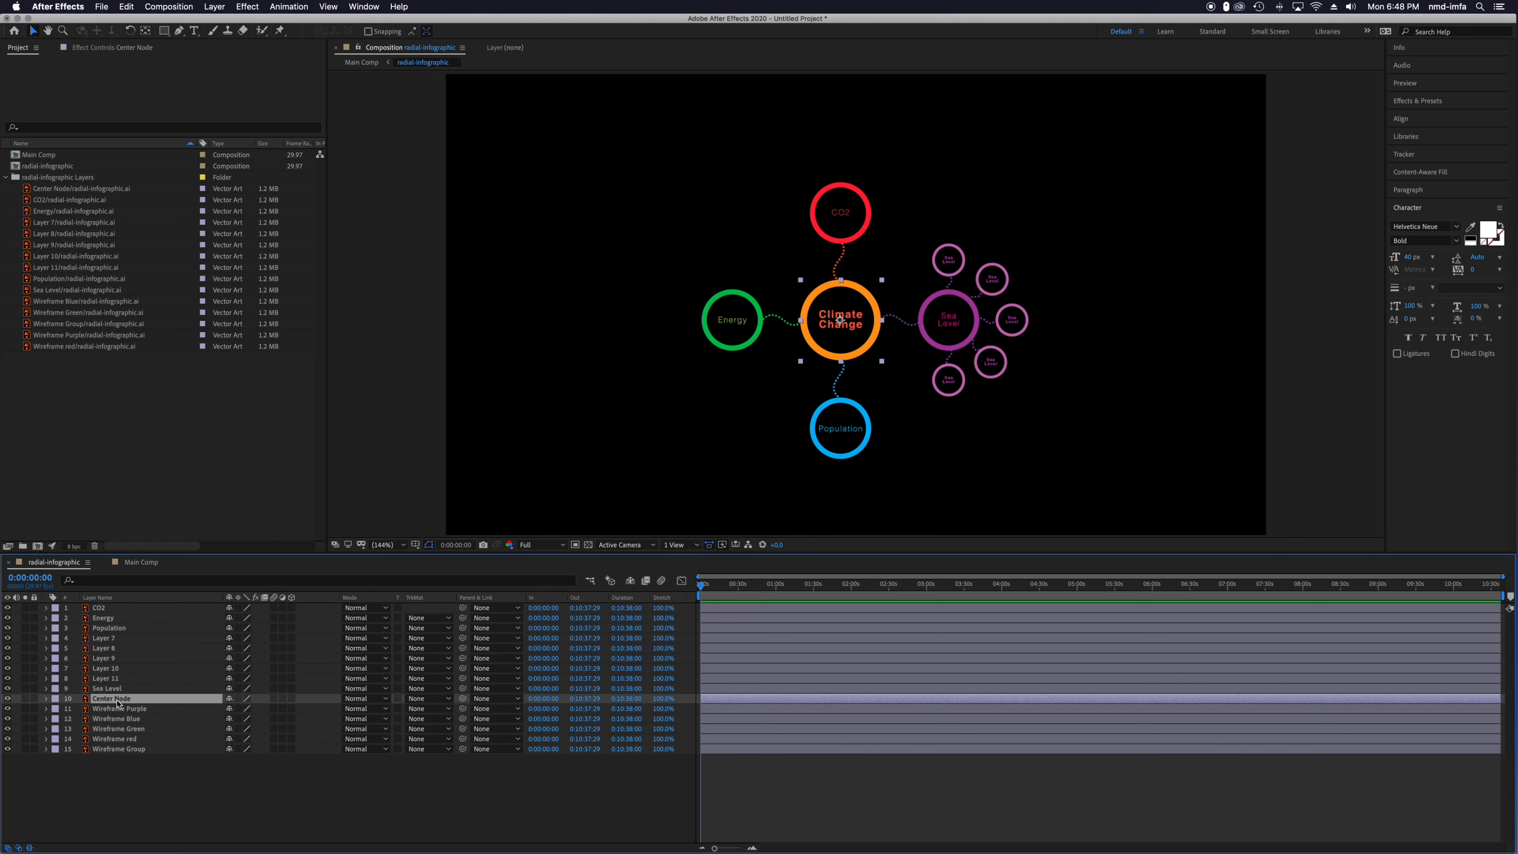
click(119, 709)
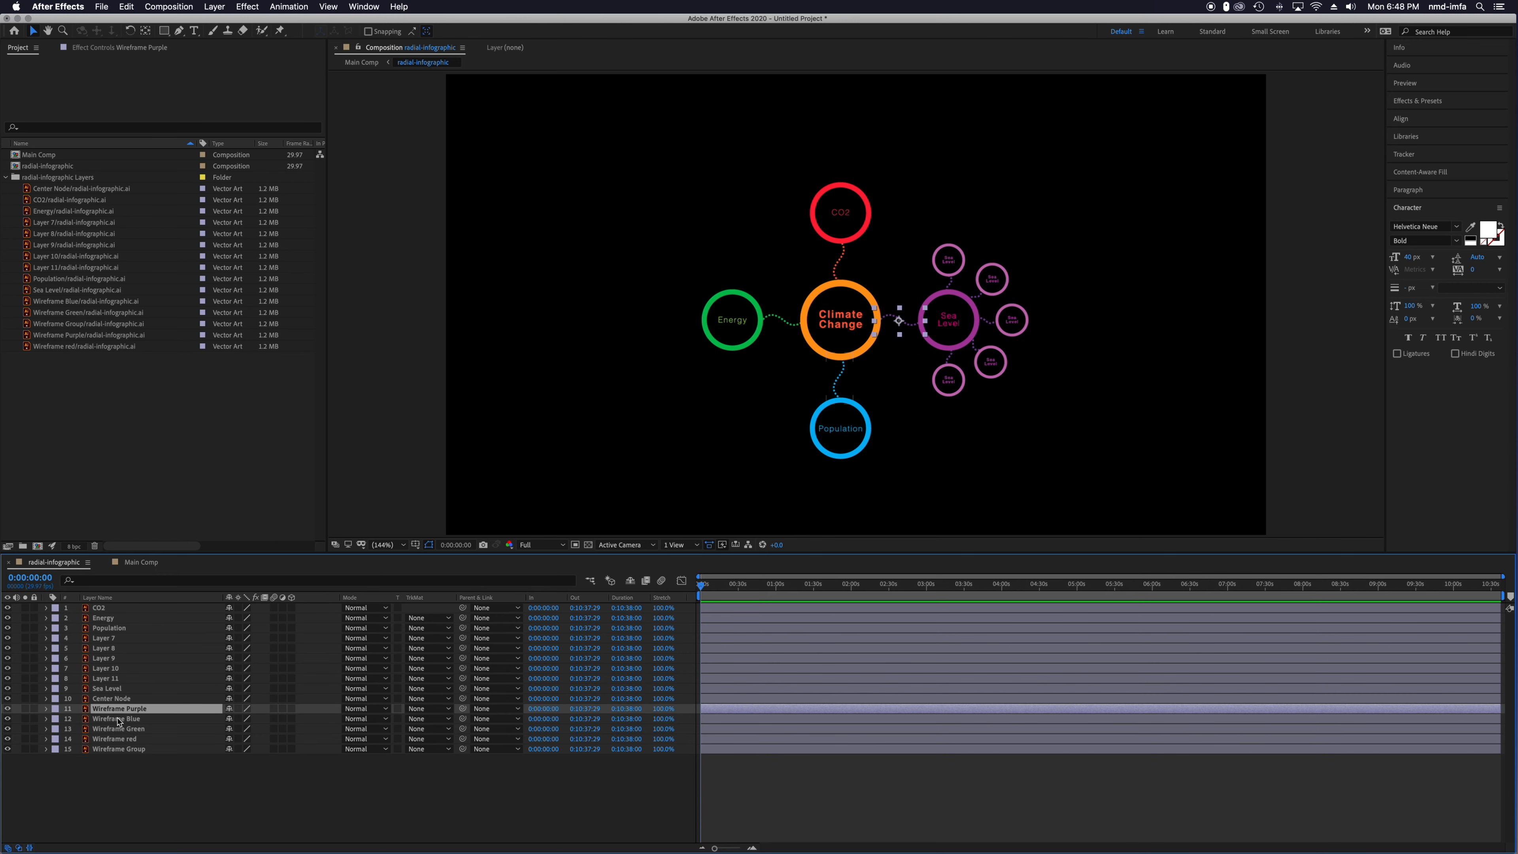
click(118, 719)
click(118, 729)
click(119, 740)
click(119, 750)
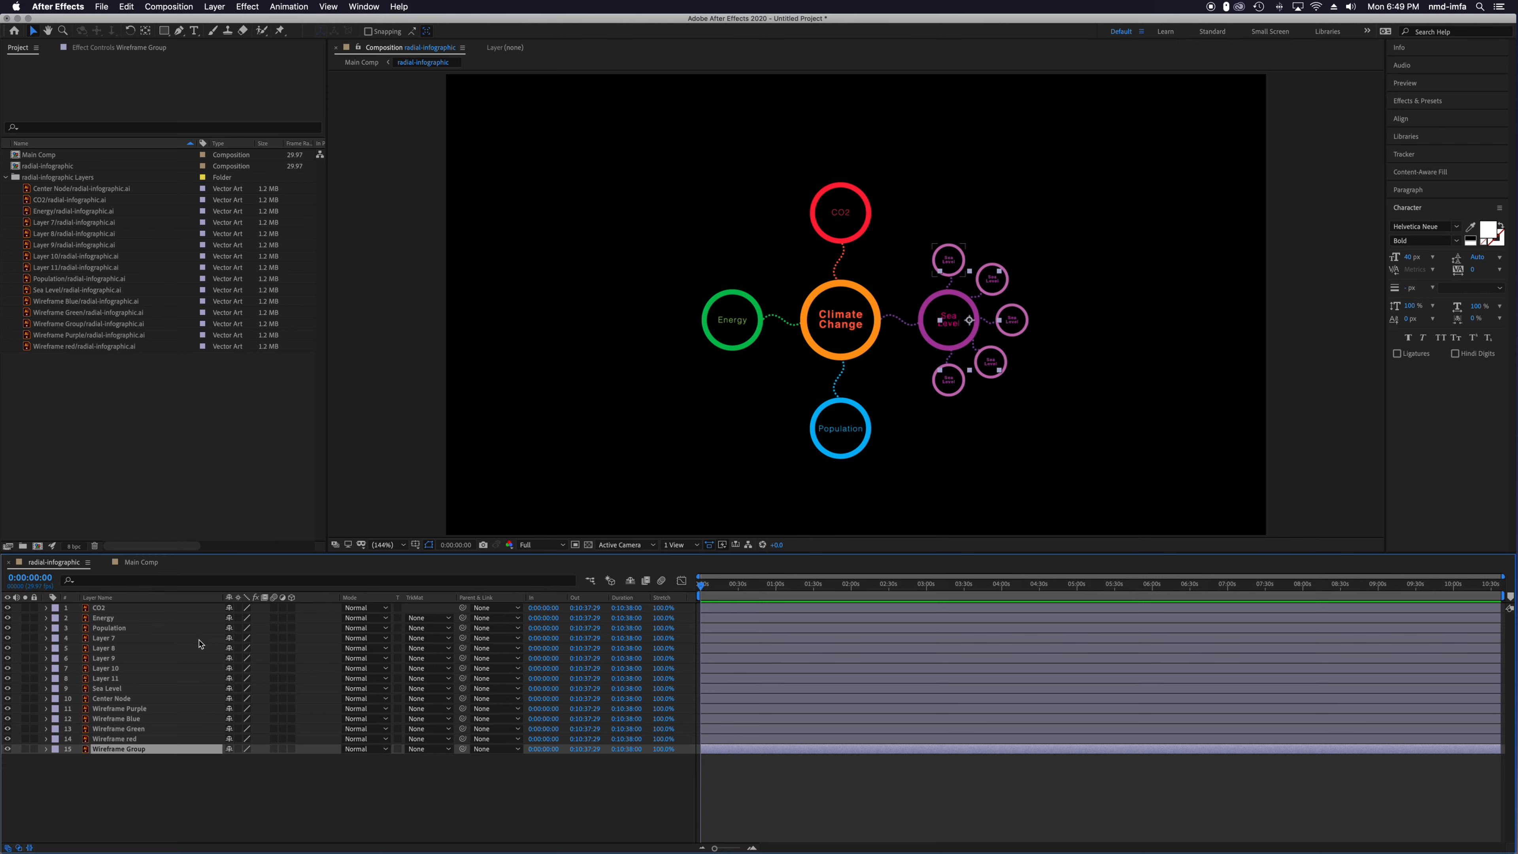
click(139, 638)
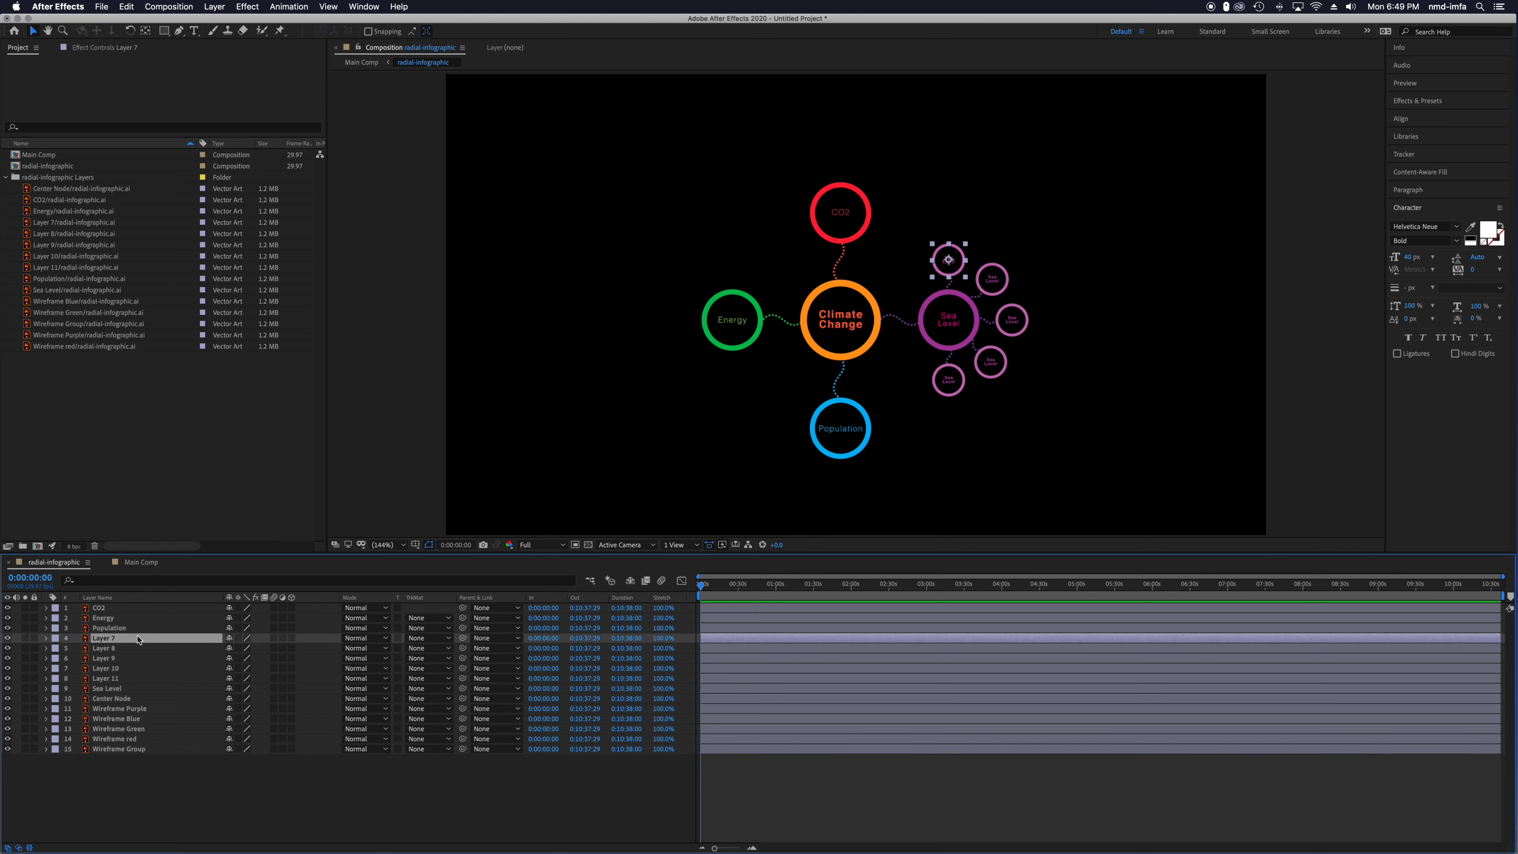
Hide the CO2, Energy, Population and Layer 7 layers and show them again, and lock and unlock all layers.
click(7, 607)
click(7, 618)
click(7, 638)
click(8, 629)
drag(7, 638, 8, 607)
drag(34, 608, 43, 765)
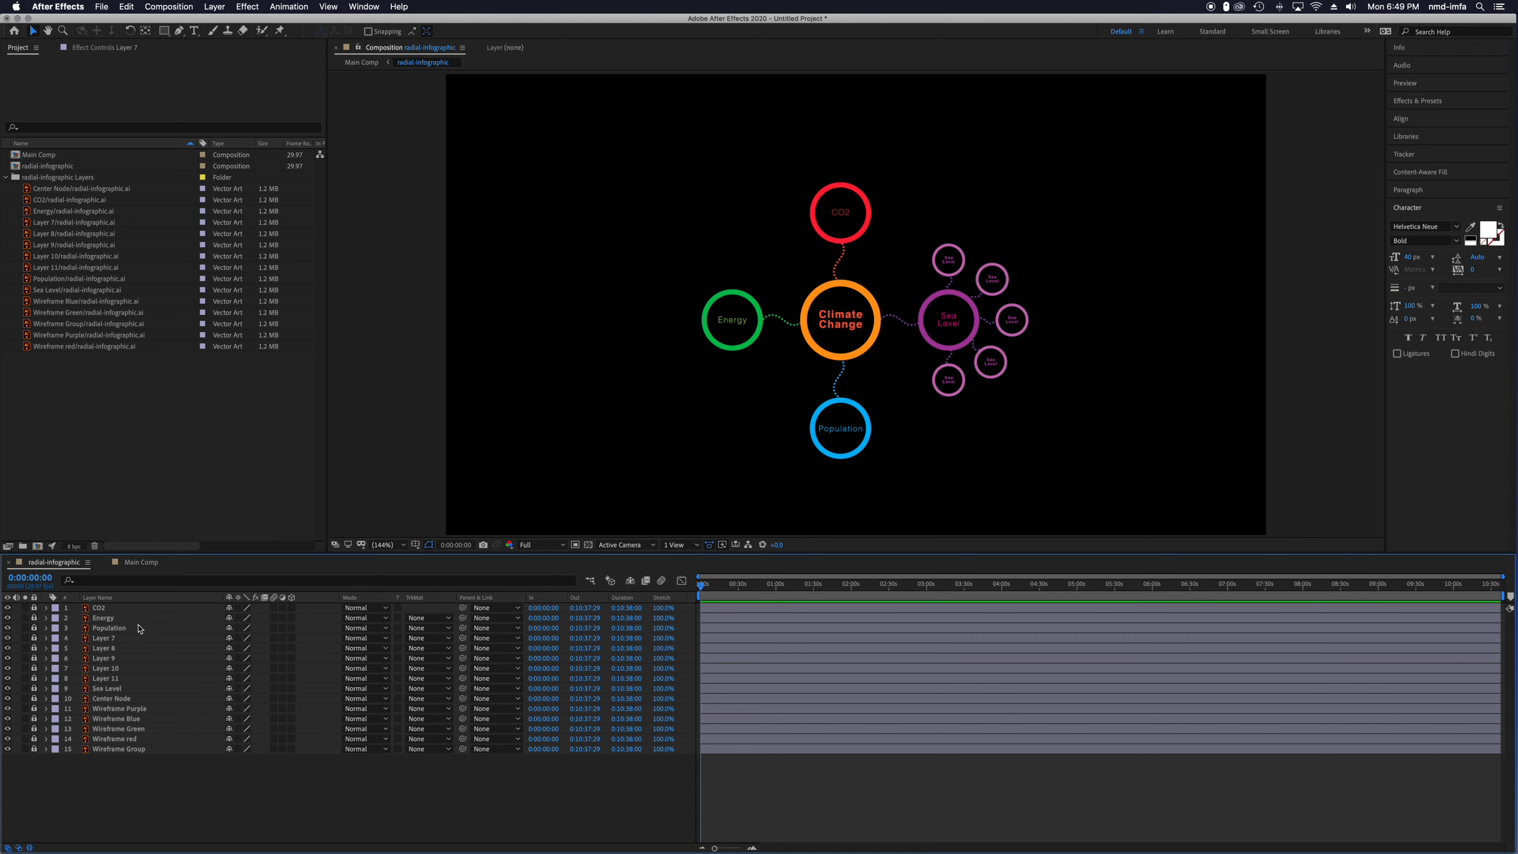
drag(35, 753, 34, 605)
Expand the Transform properties of the CO2 layer.
click(117, 608)
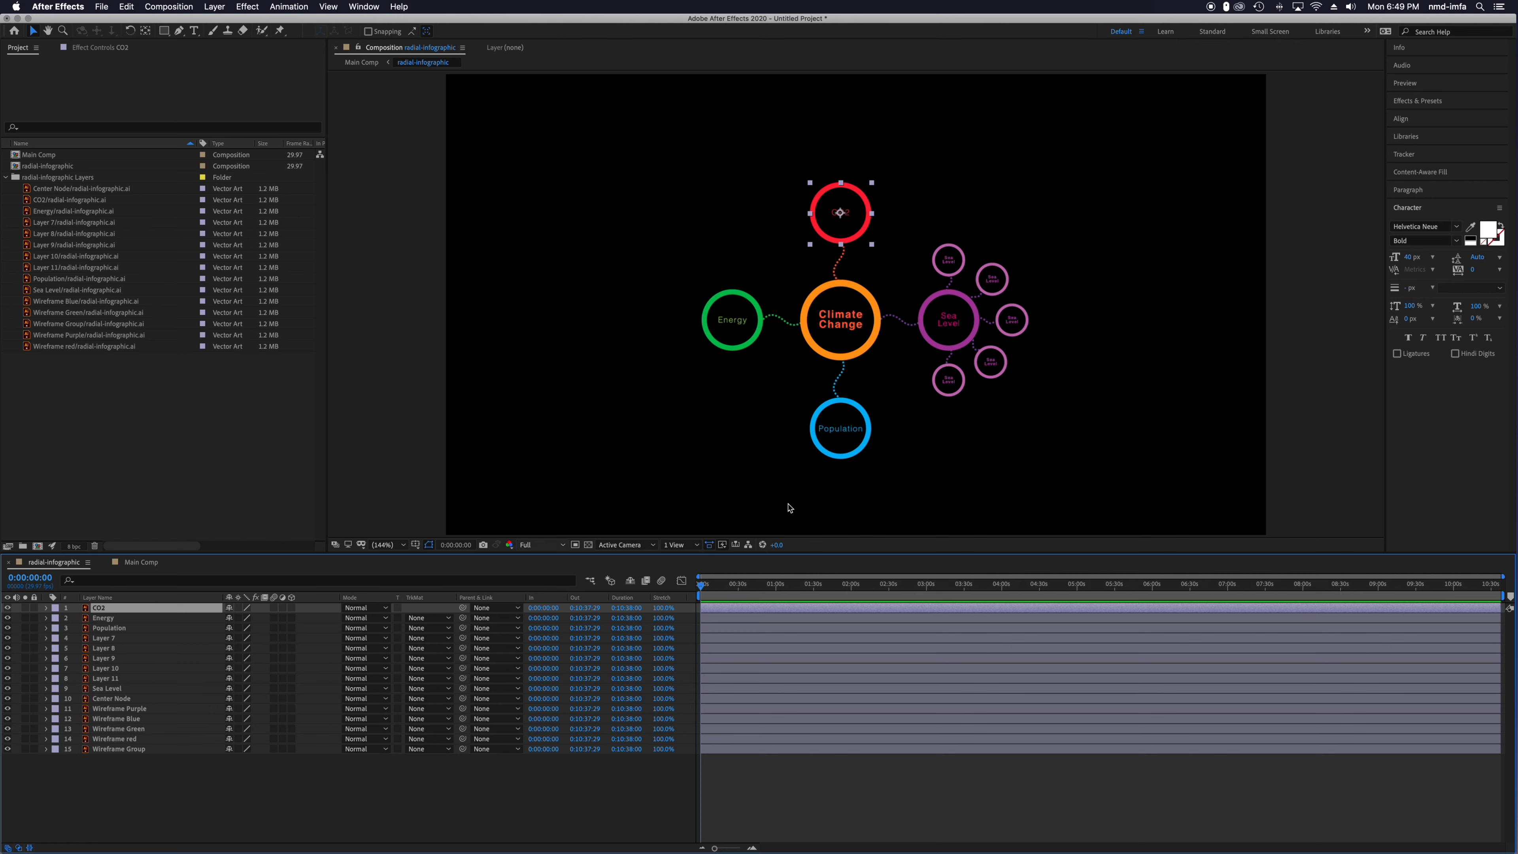
click(46, 608)
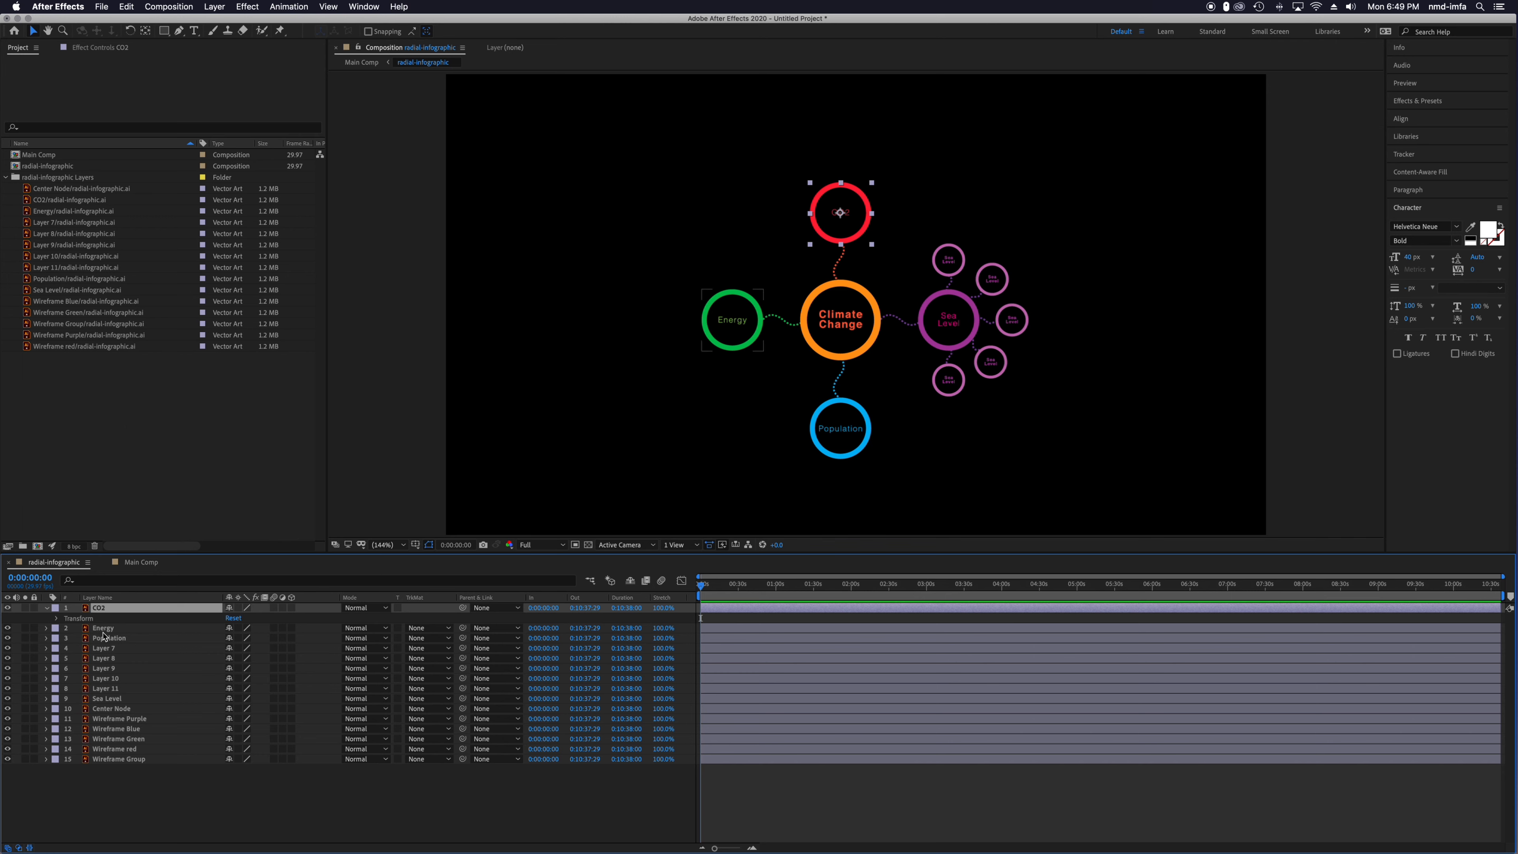
click(58, 619)
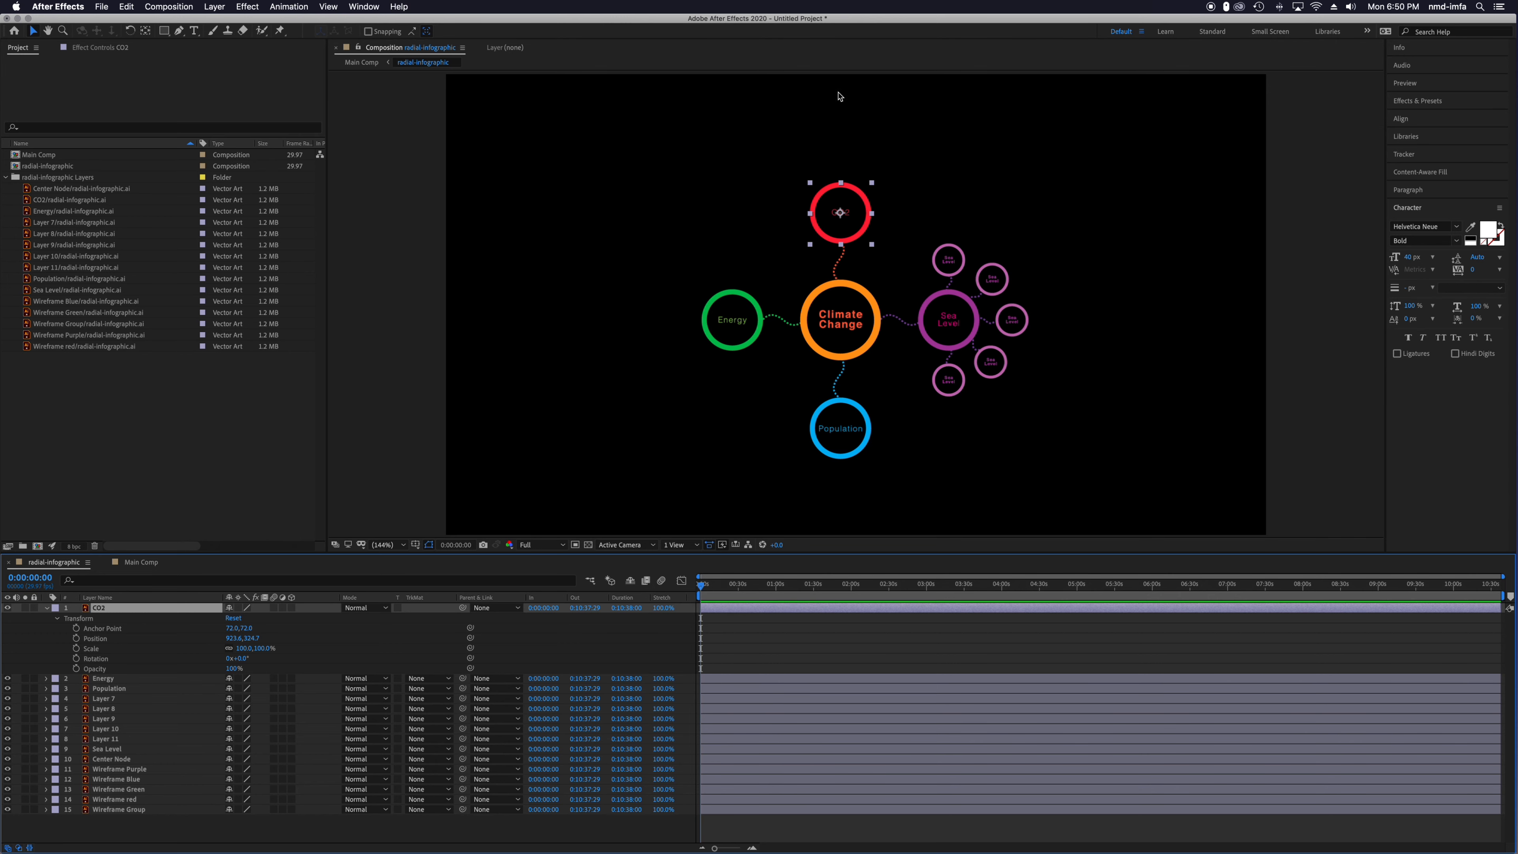
Magnify the composition view to 400% and center it on the selected CO2 circle.
key(period)
key(period)
key(period)
key(period)
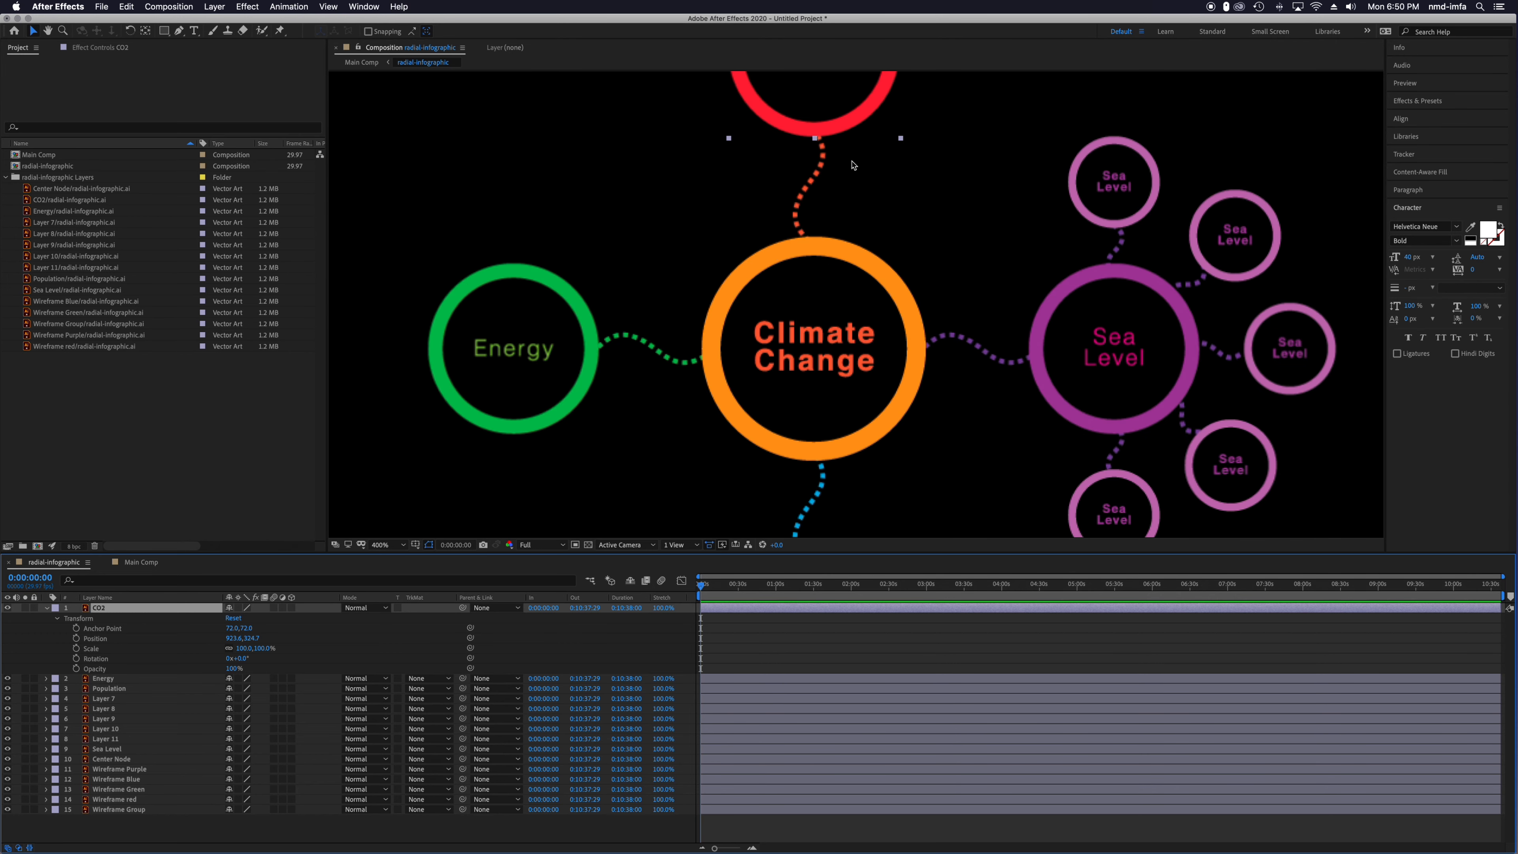
key(h)
drag(864, 213, 846, 437)
key(v)
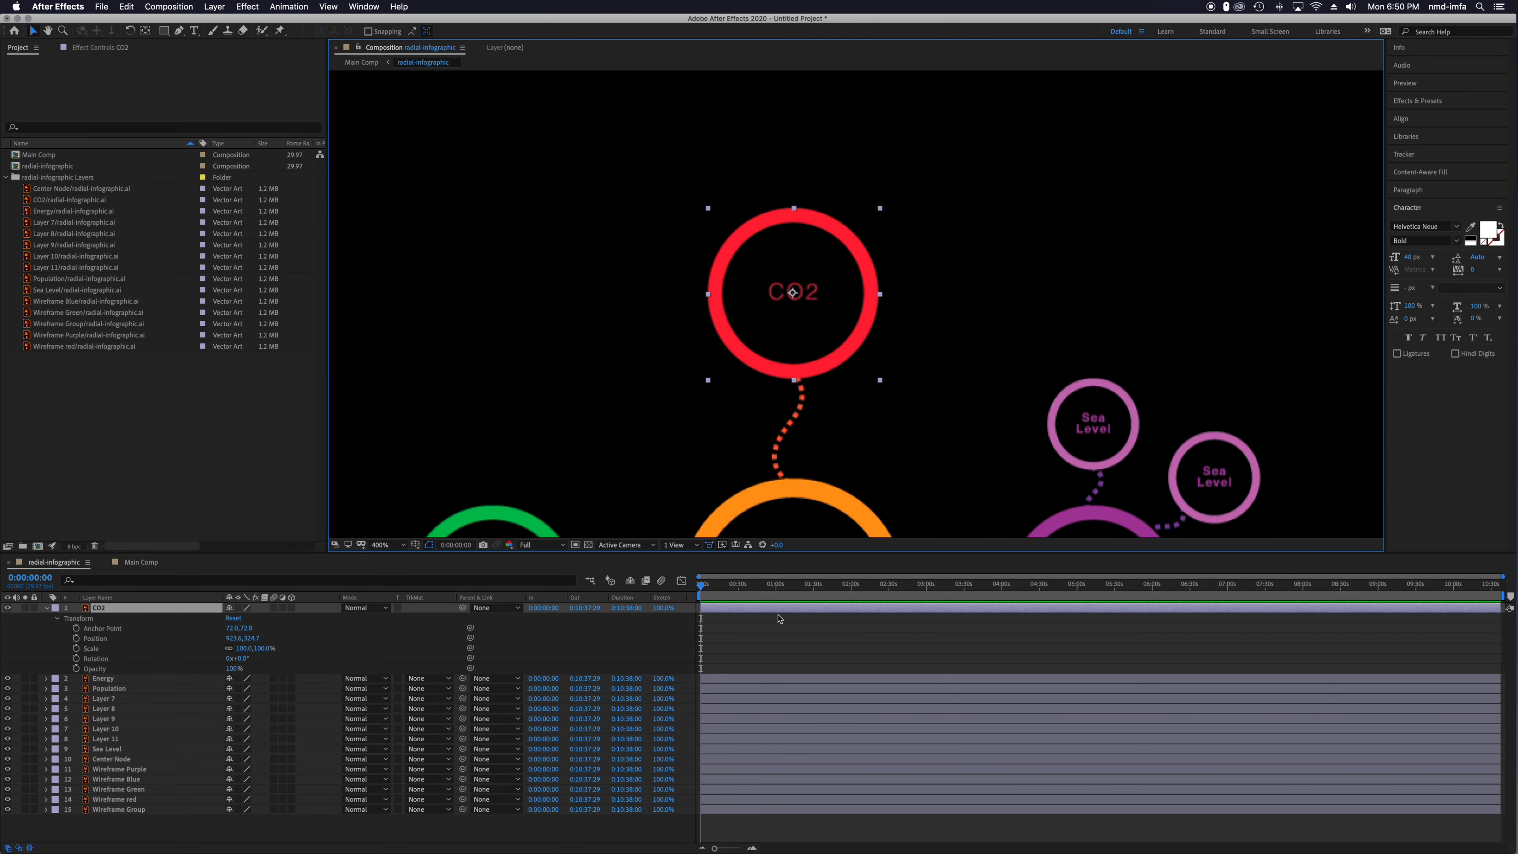
Try the CO2 layer's Opacity at 0% and 50%, and set it back to 100%.
key(space)
drag(792, 519, 809, 420)
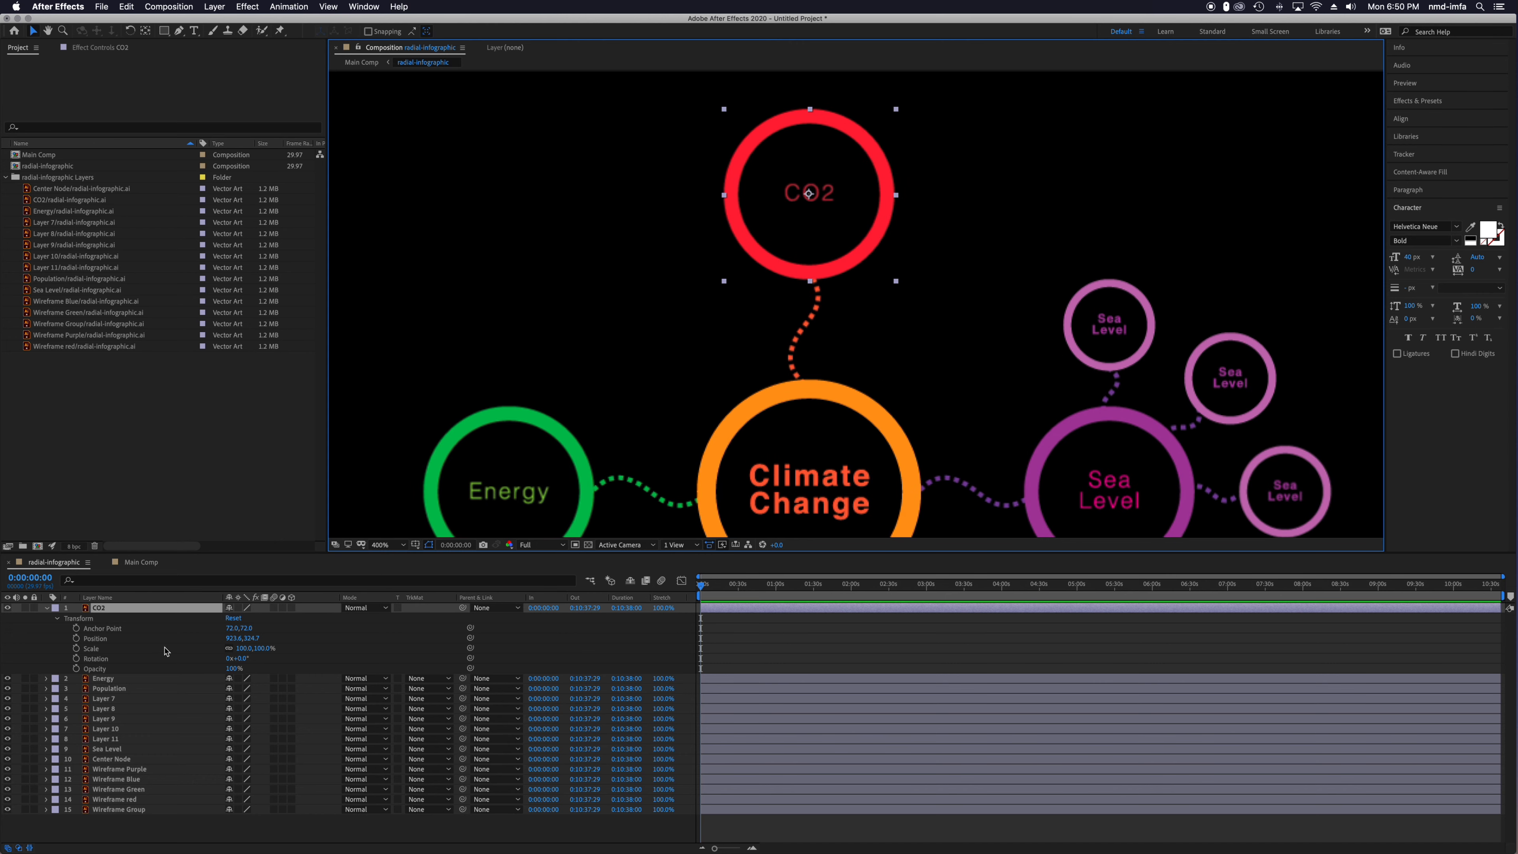
click(234, 669)
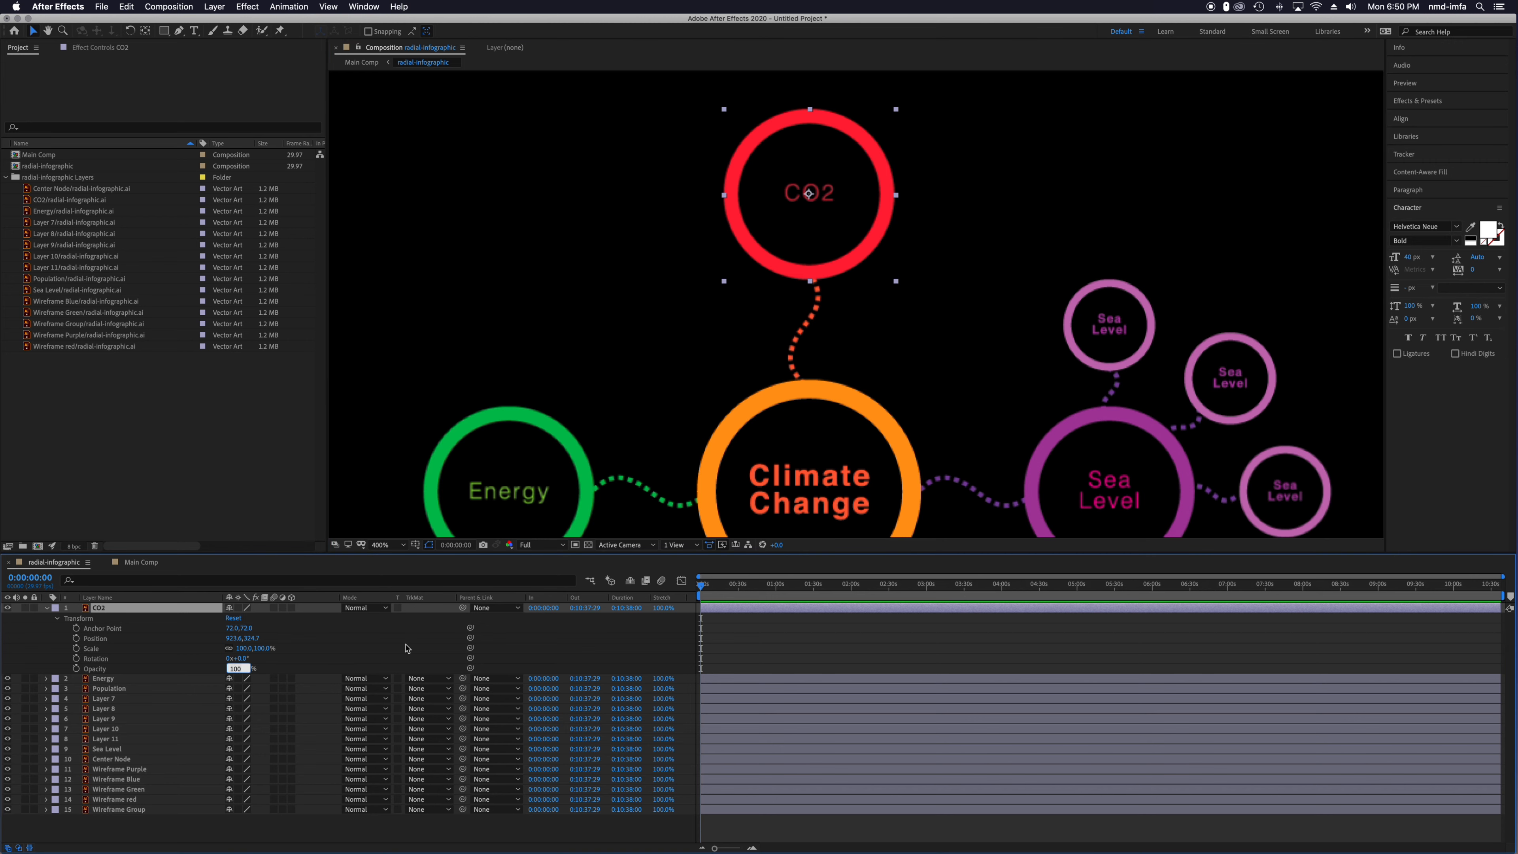
text(0)
key(Return)
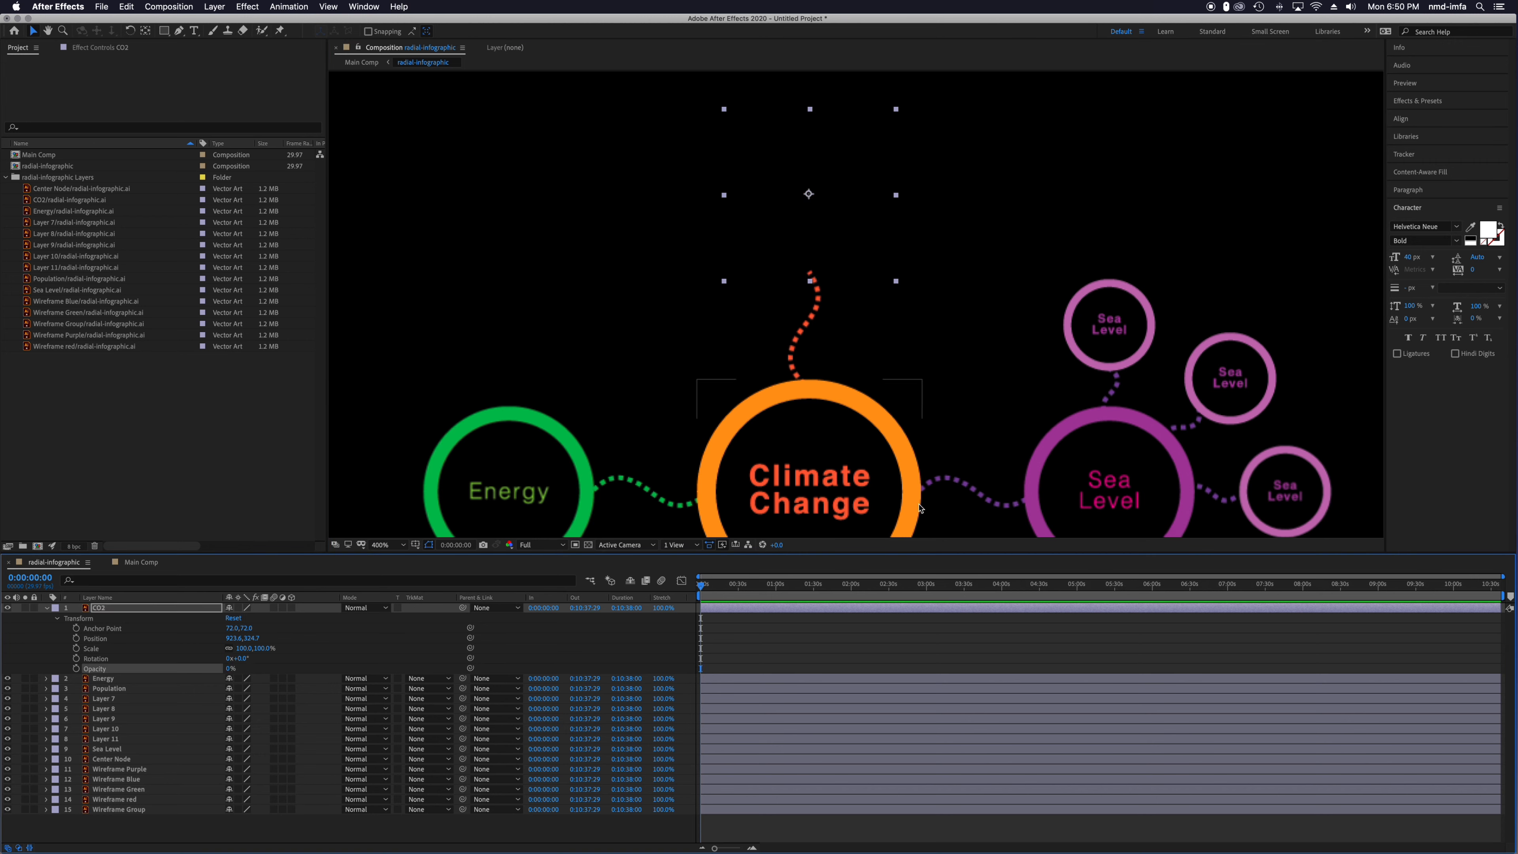
click(228, 669)
key(Return)
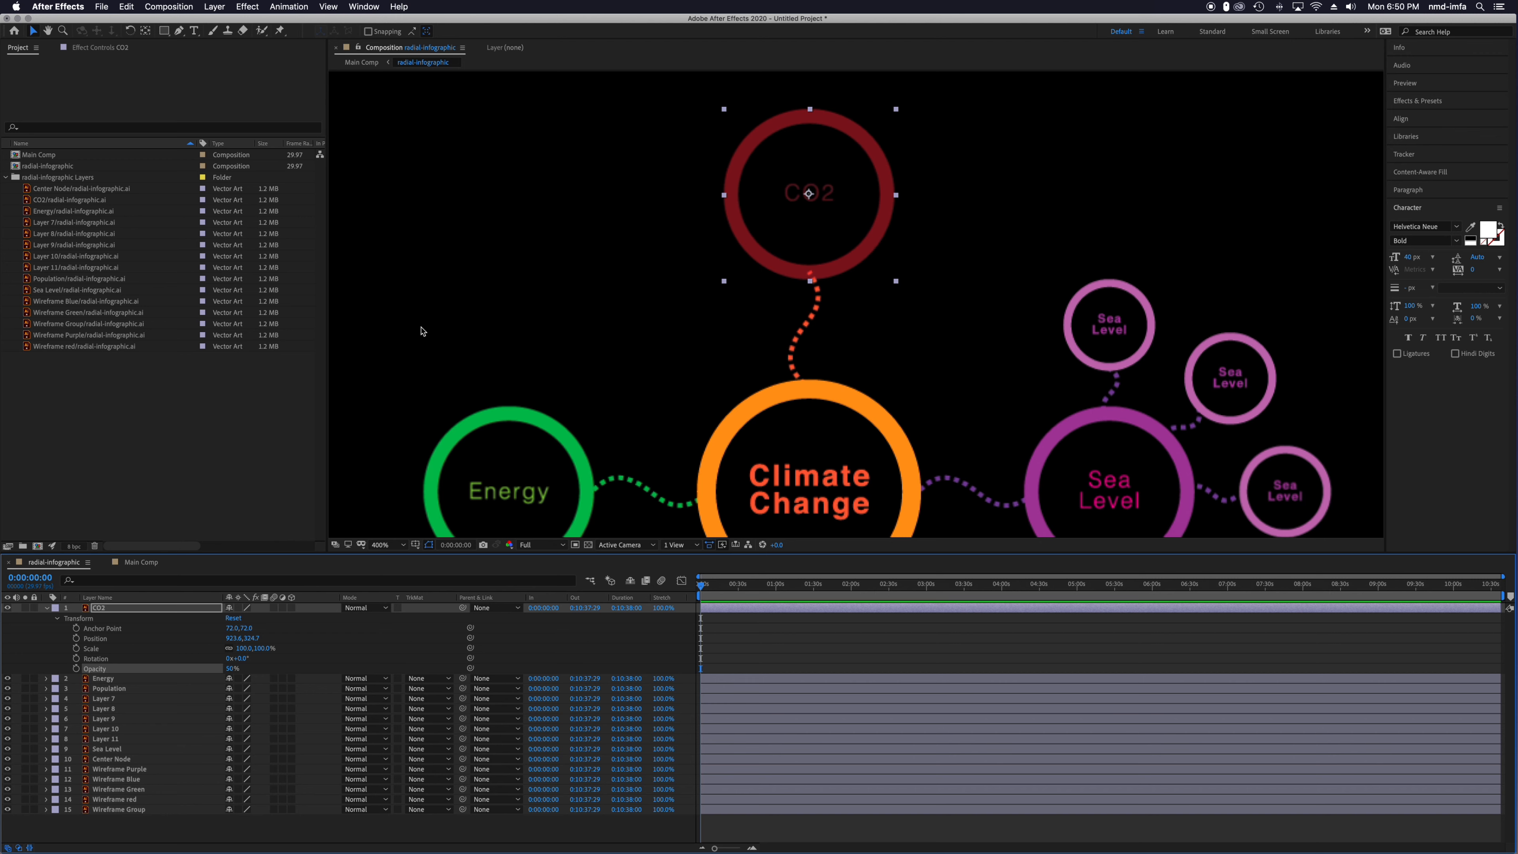
click(230, 668)
key(Return)
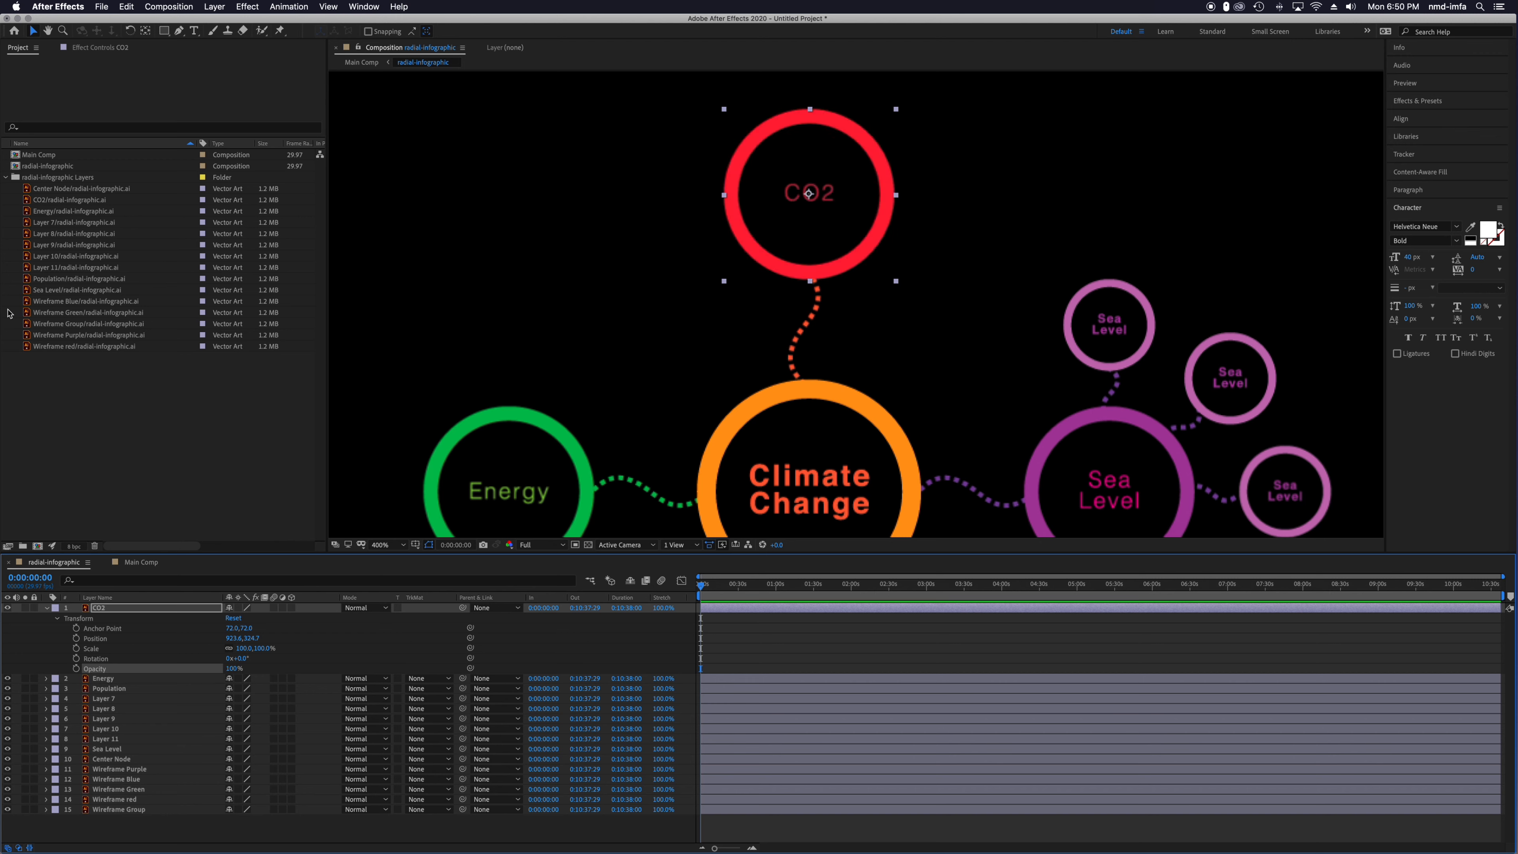
Try shifting the CO2 layer with its horizontal and vertical Position values, undoing each move.
drag(226, 638, 263, 642)
key(super+z)
drag(252, 638, 221, 652)
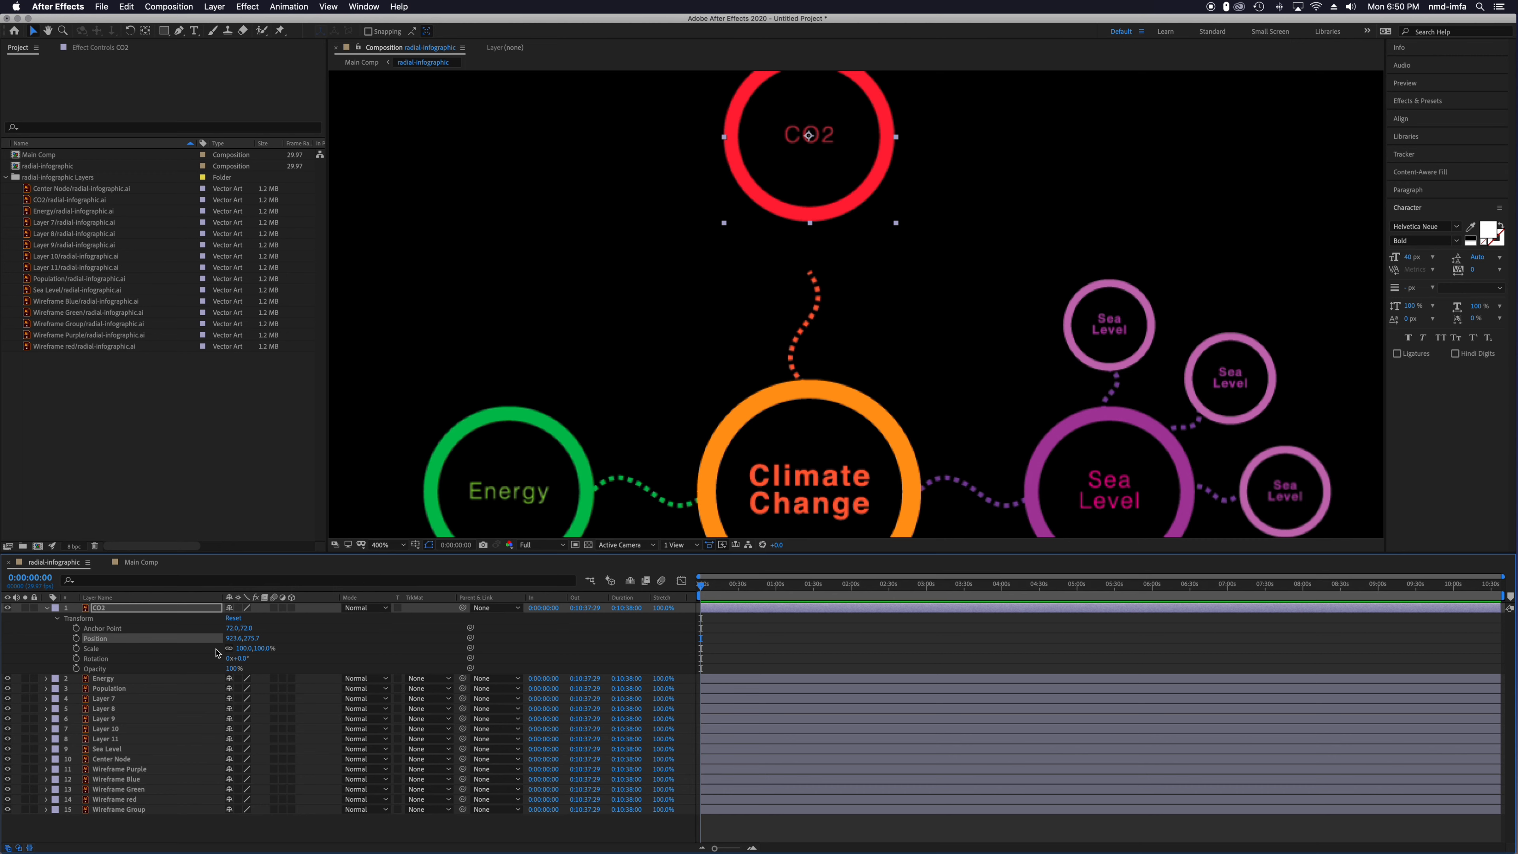
key(super+z)
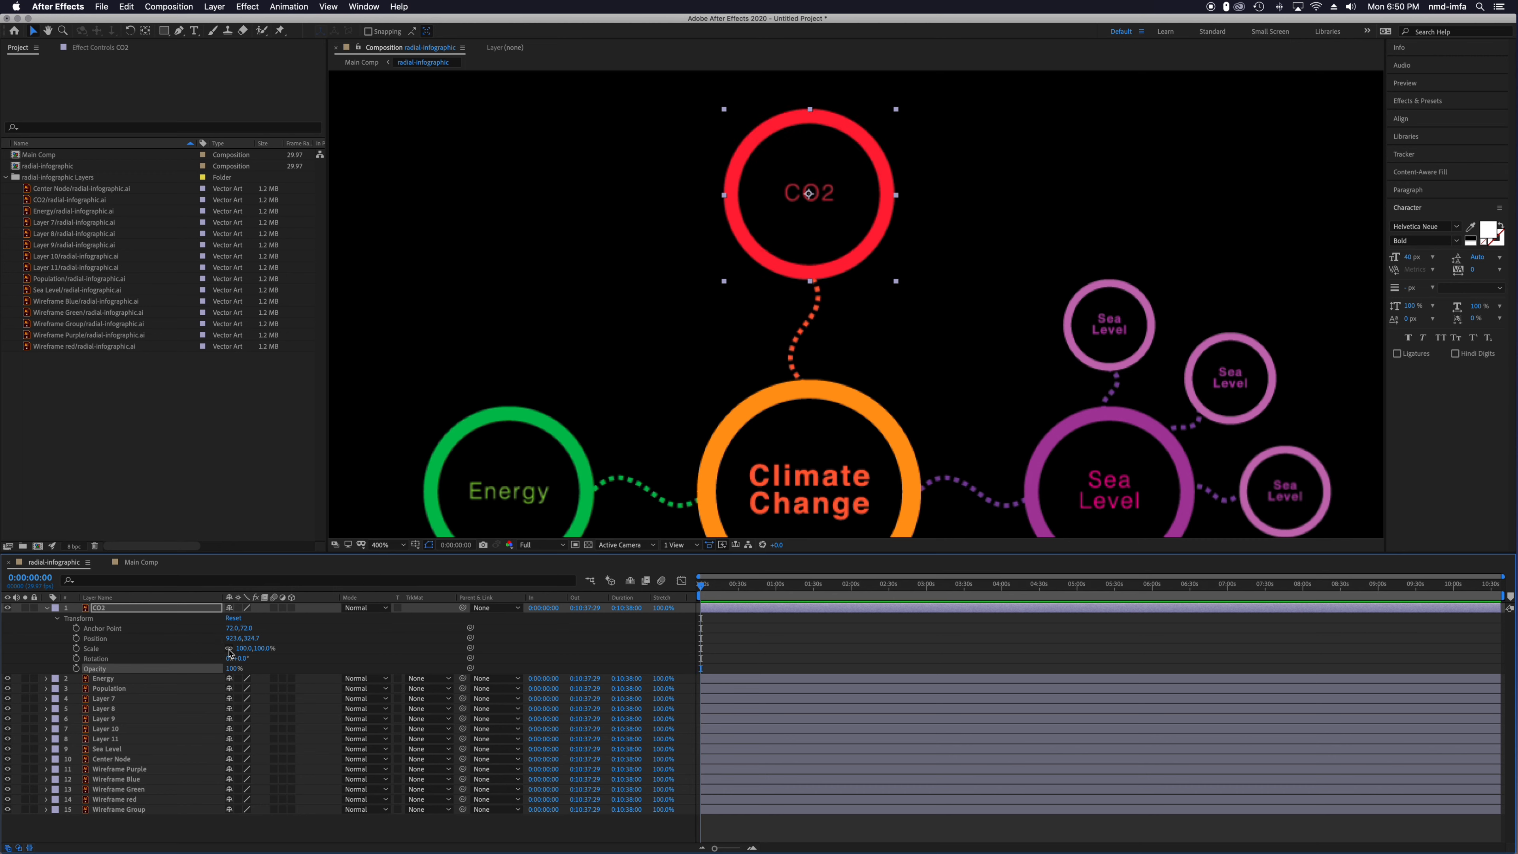
Try scaling the CO2 layer proportionally, and stretch only its width with the Scale dimensions unlinked, undoing each change.
drag(244, 652, 249, 653)
key(super+z)
drag(244, 647, 299, 648)
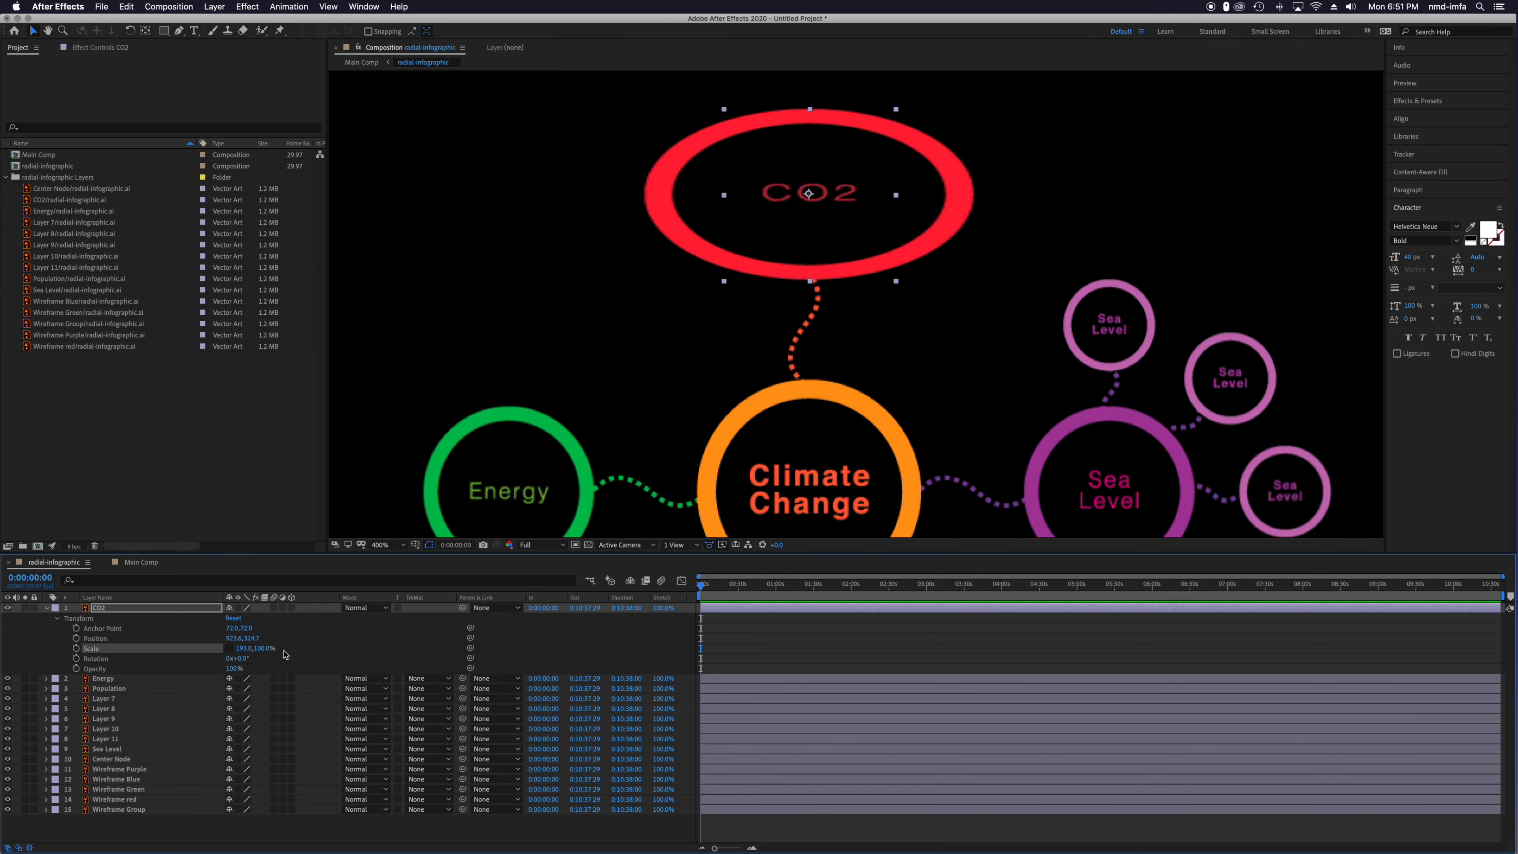
key(super+z)
Set the composition preview resolution to Half.
click(539, 545)
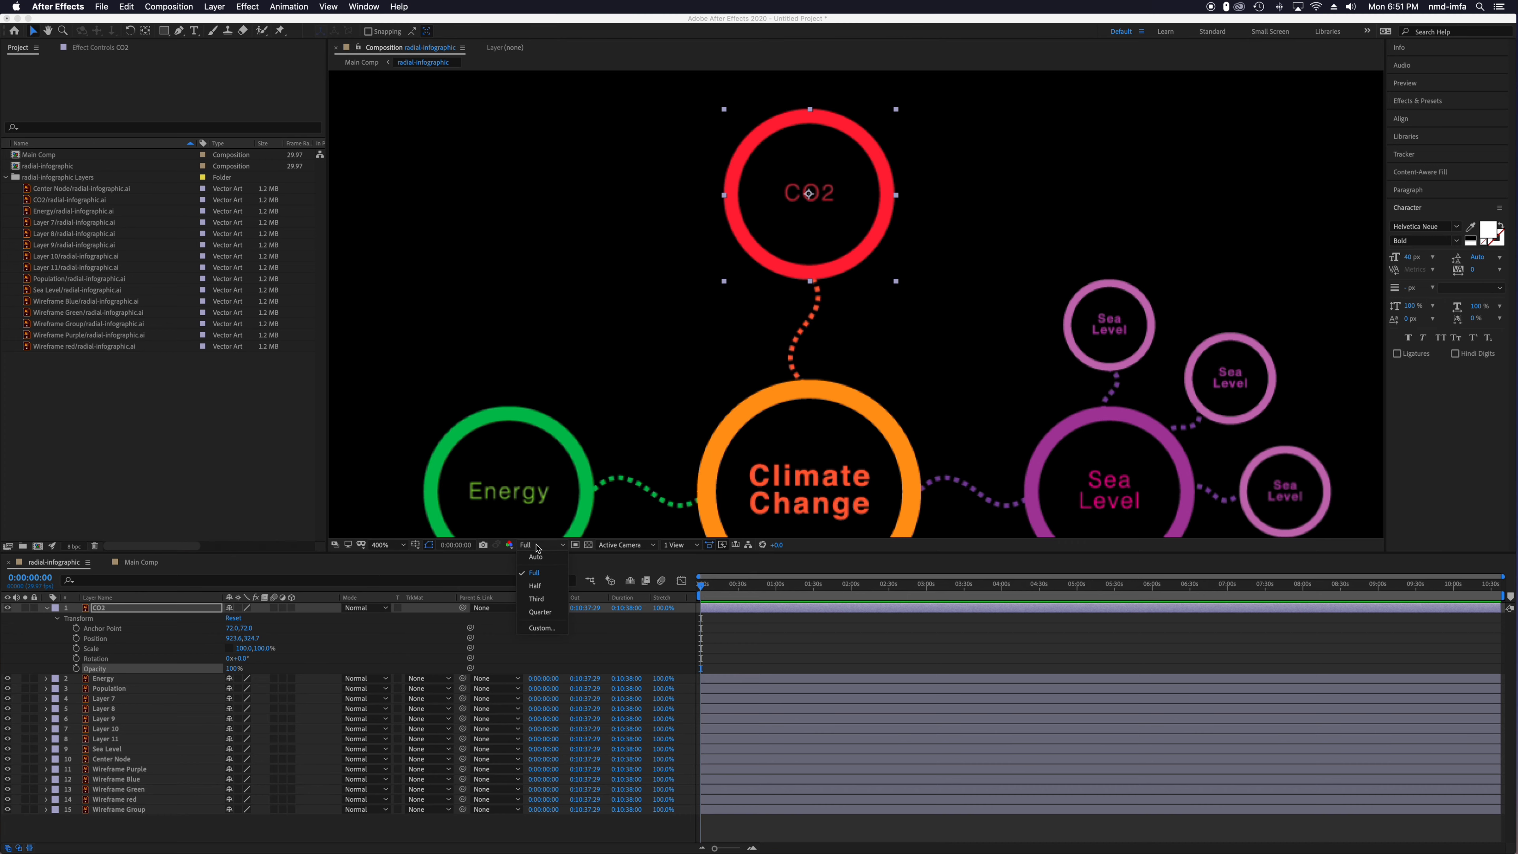
click(535, 587)
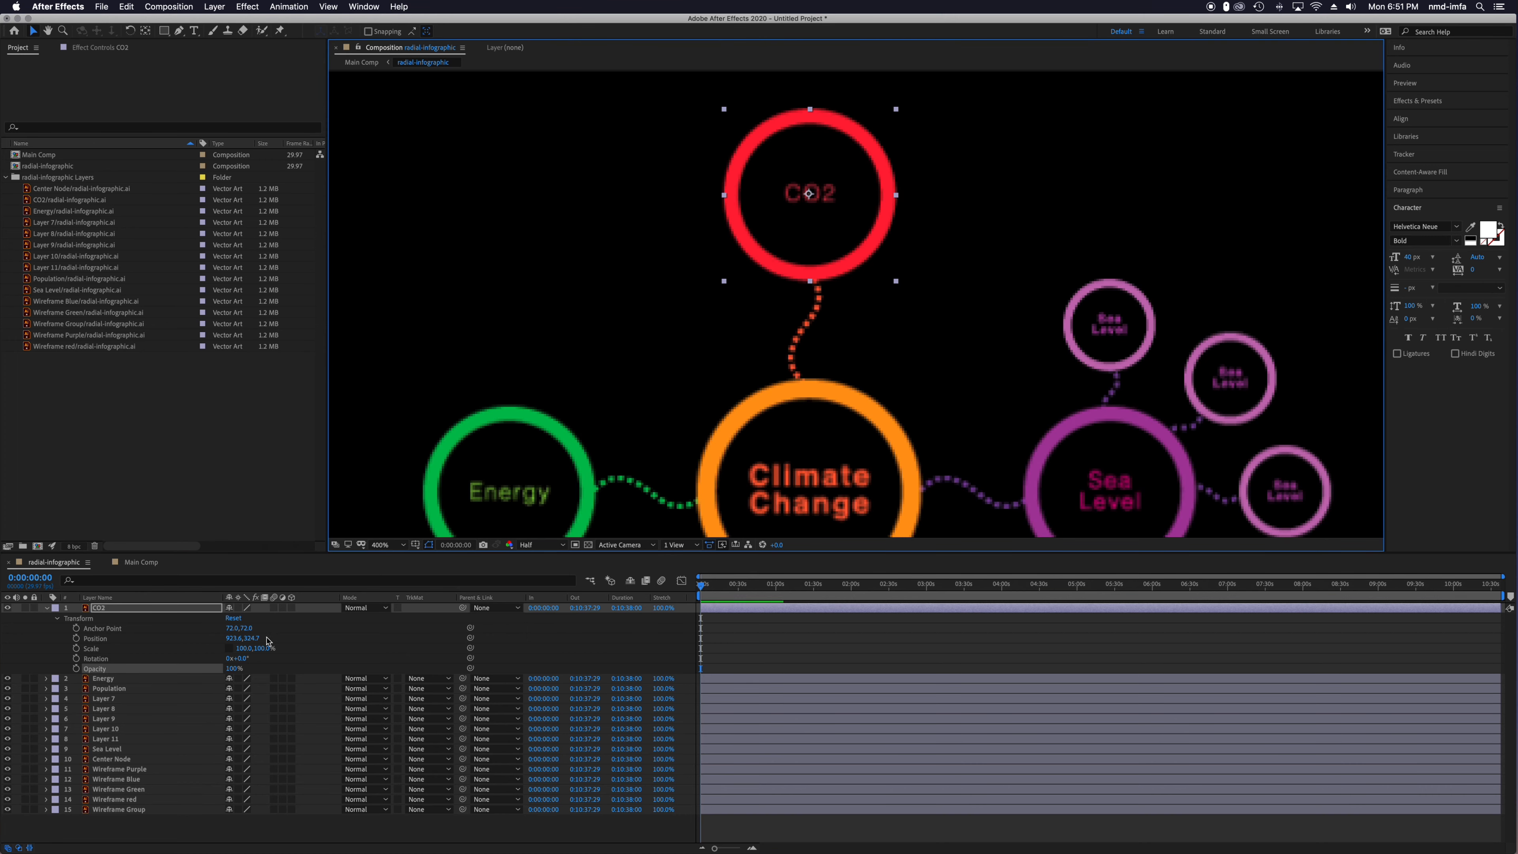
Try stretching the CO2 layer's height to about 209%, undo it, relink the Scale dimensions, and try a proportional reduction before undoing it.
drag(253, 640, 318, 649)
key(ctrl+z)
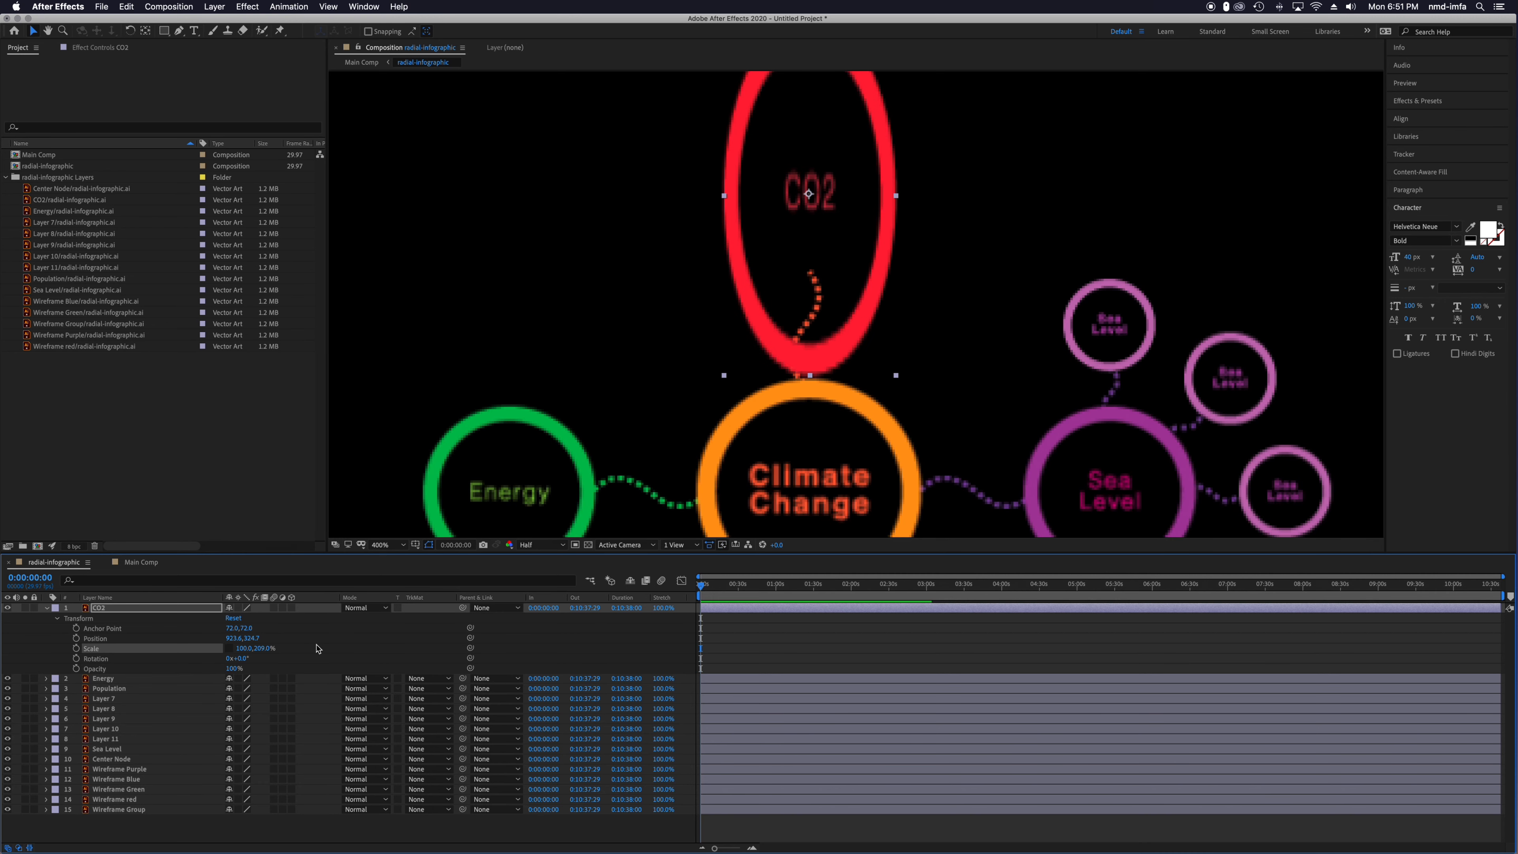
key(ctrl+z)
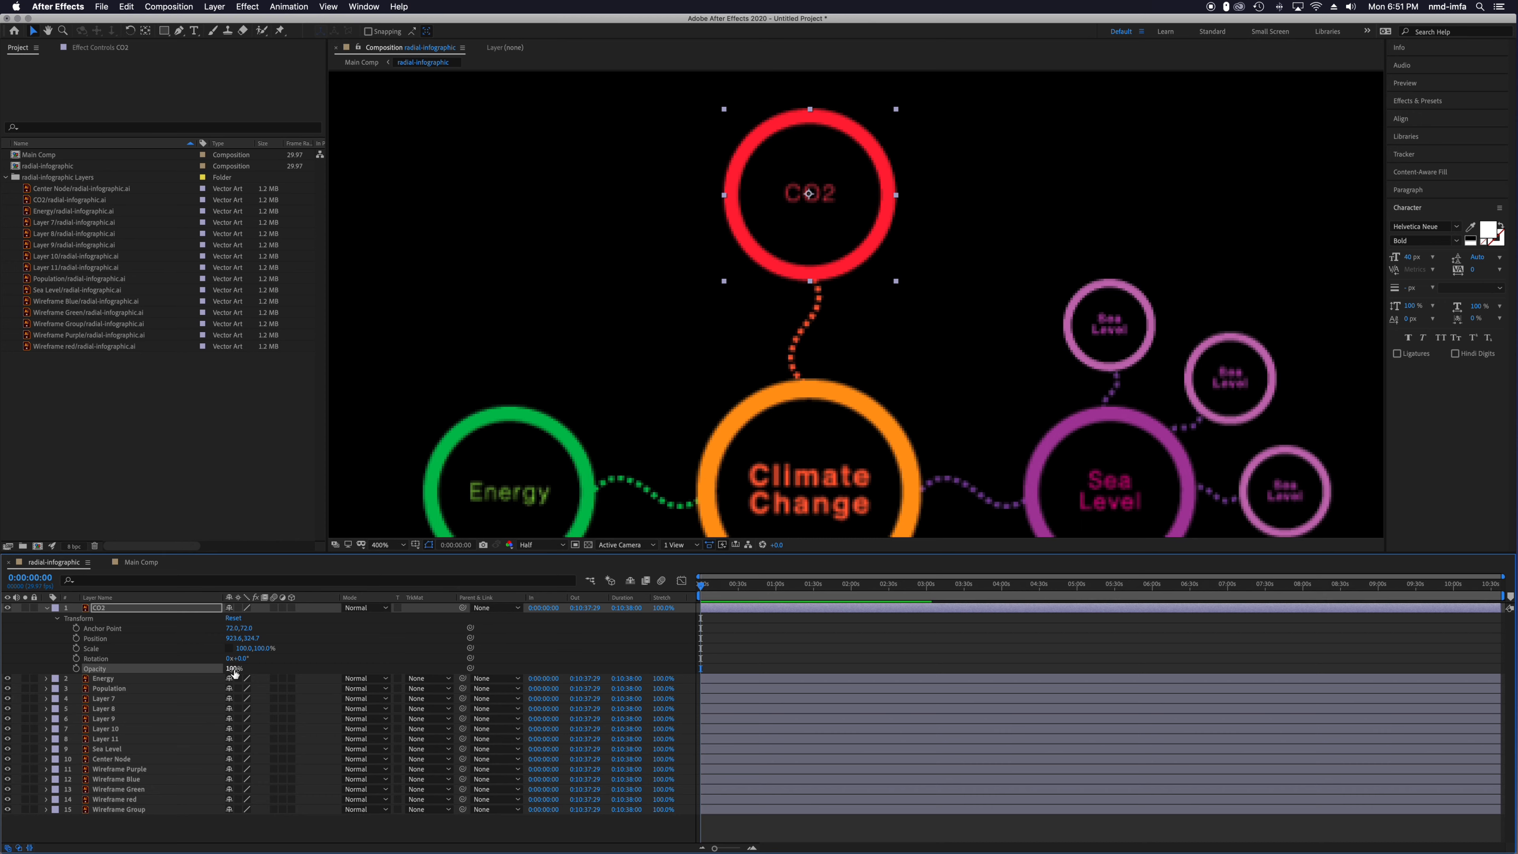
click(229, 649)
mouse_move(262, 648)
mouse_down()
mouse_move(320, 649)
mouse_move(256, 652)
mouse_up()
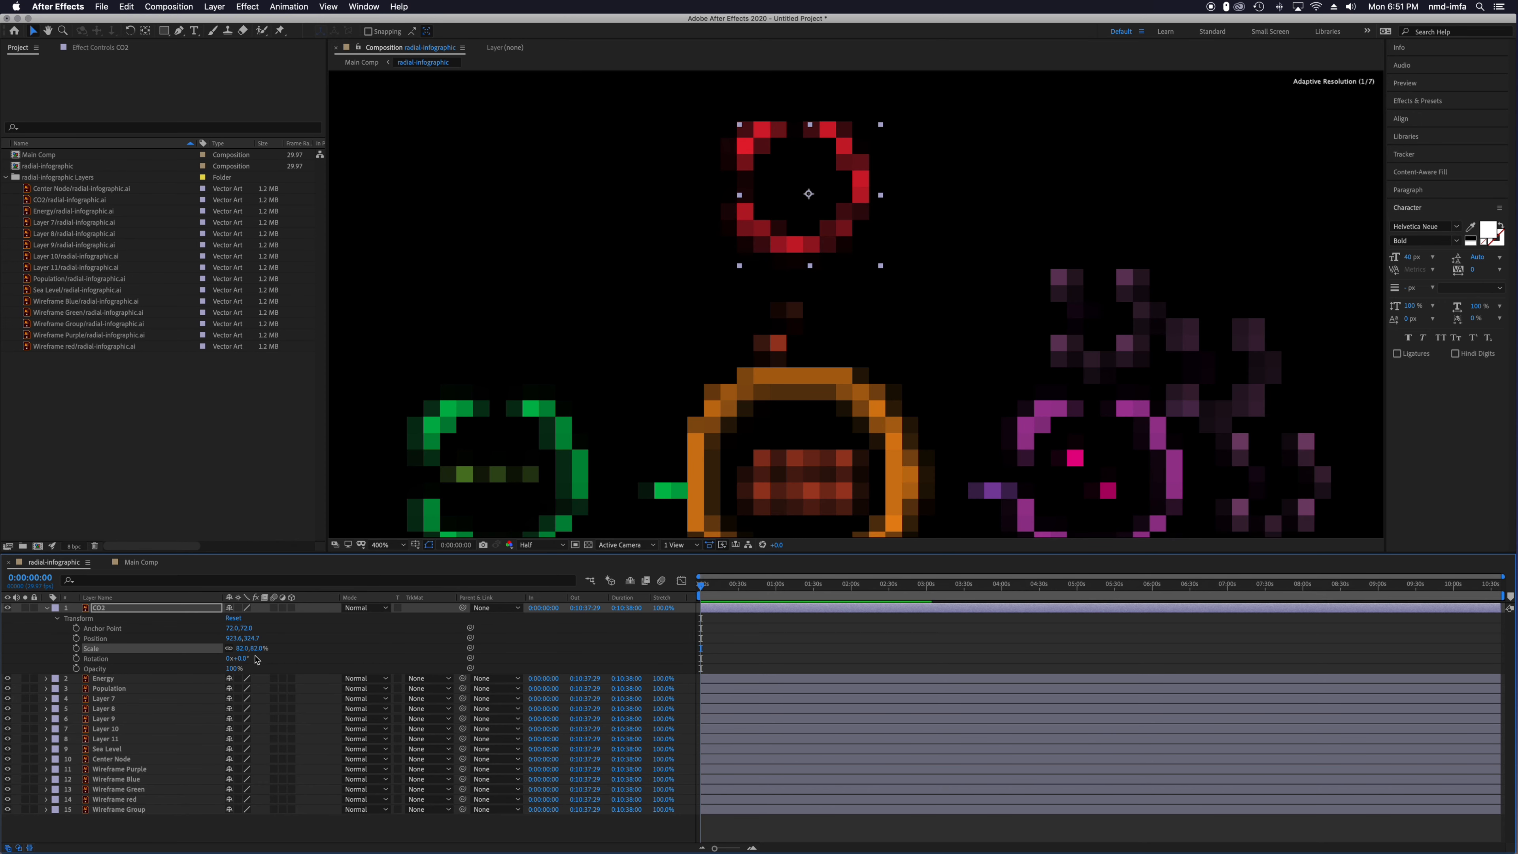
key(super+z)
Try rotating the CO2 layer counterclockwise with its Rotation value, and undo the rotation.
drag(917, 351, 901, 425)
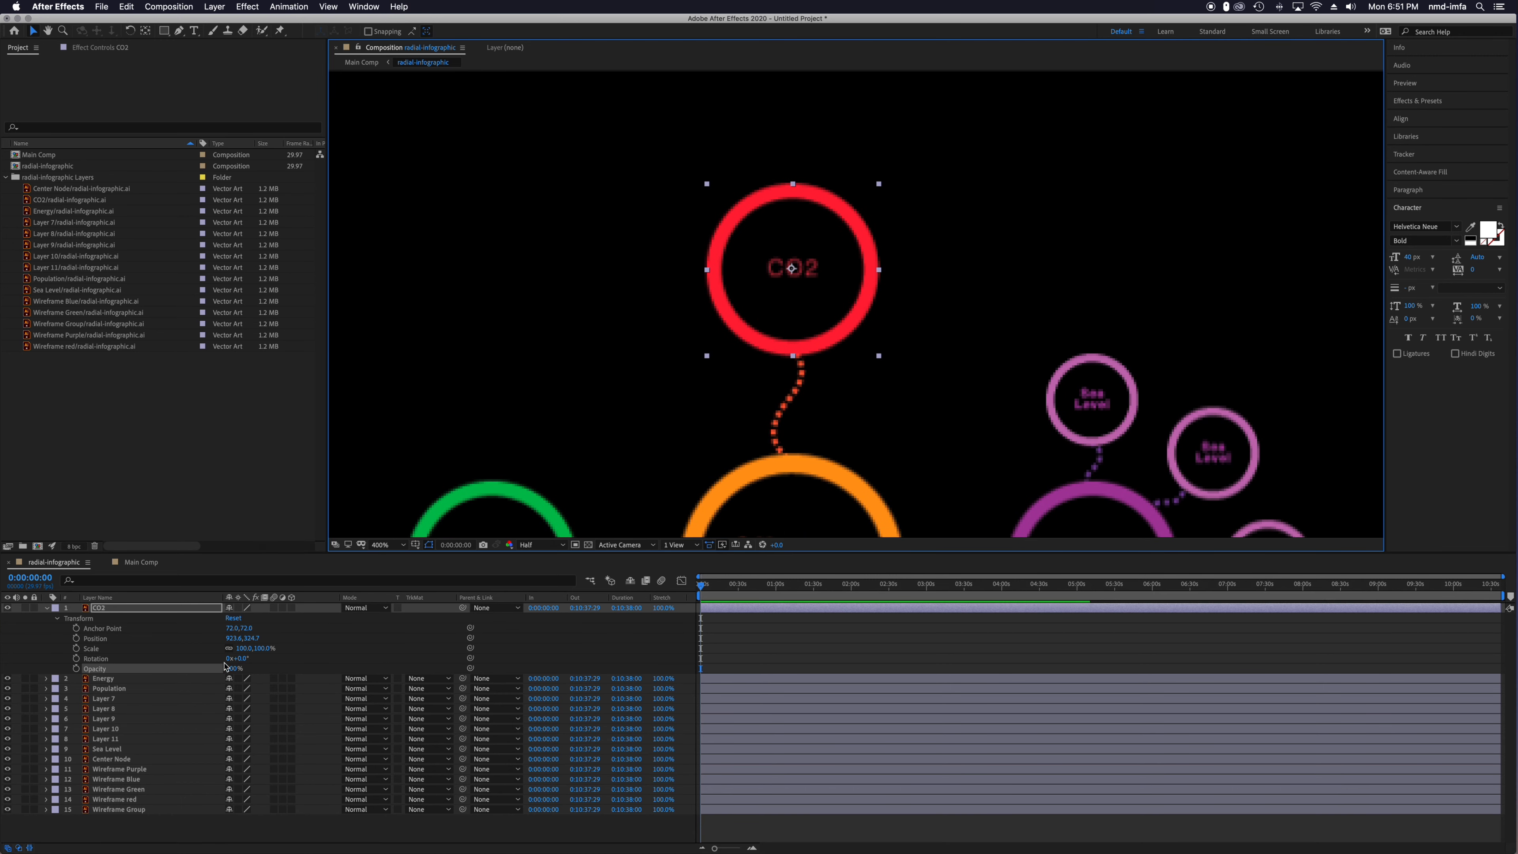
mouse_move(242, 663)
mouse_down()
mouse_move(210, 667)
mouse_move(250, 673)
mouse_move(226, 675)
mouse_up()
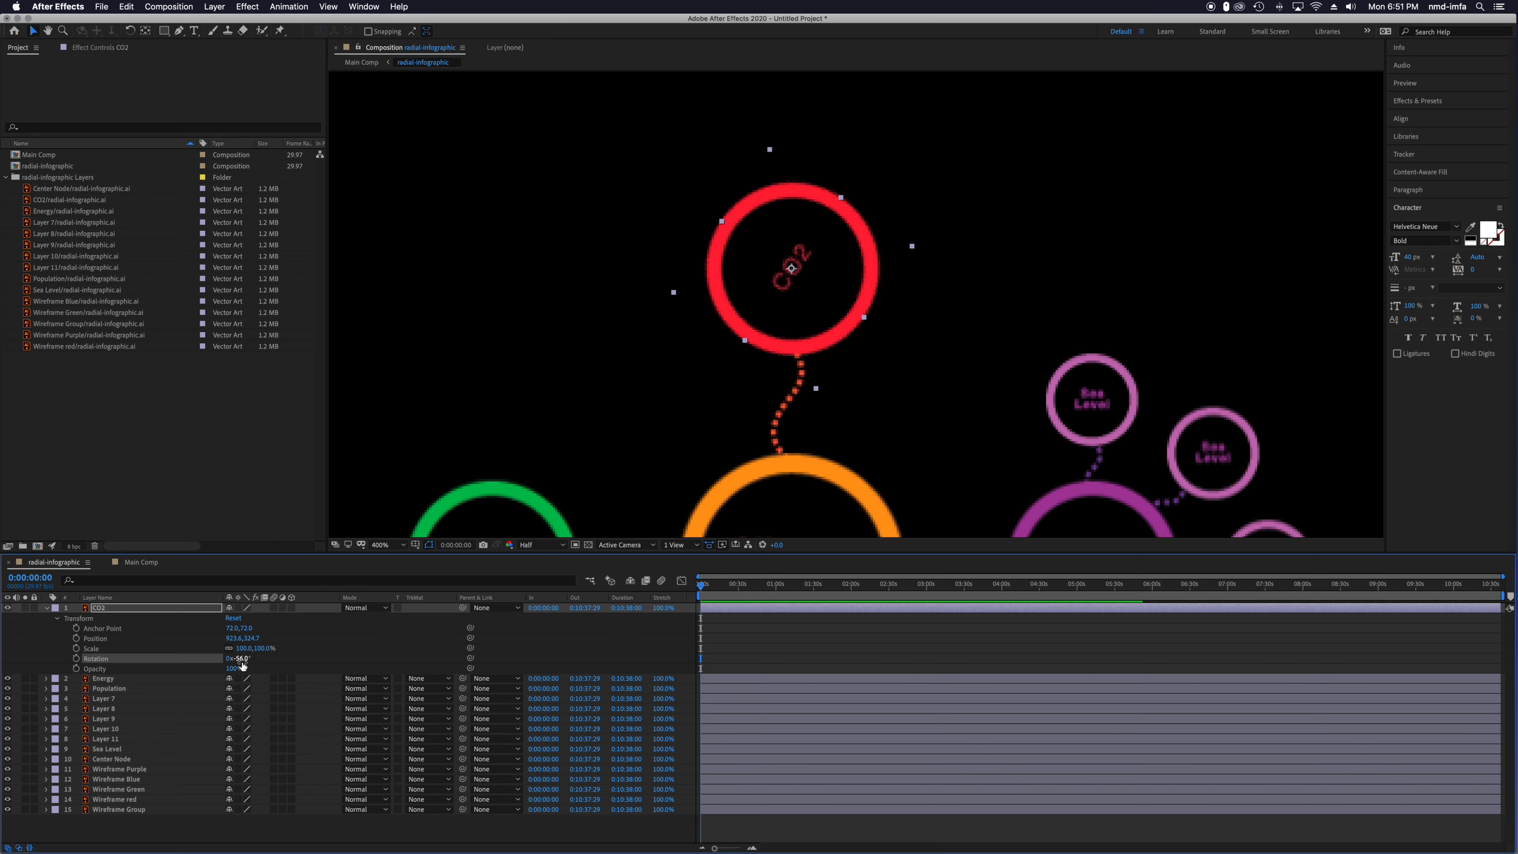
key(super+z)
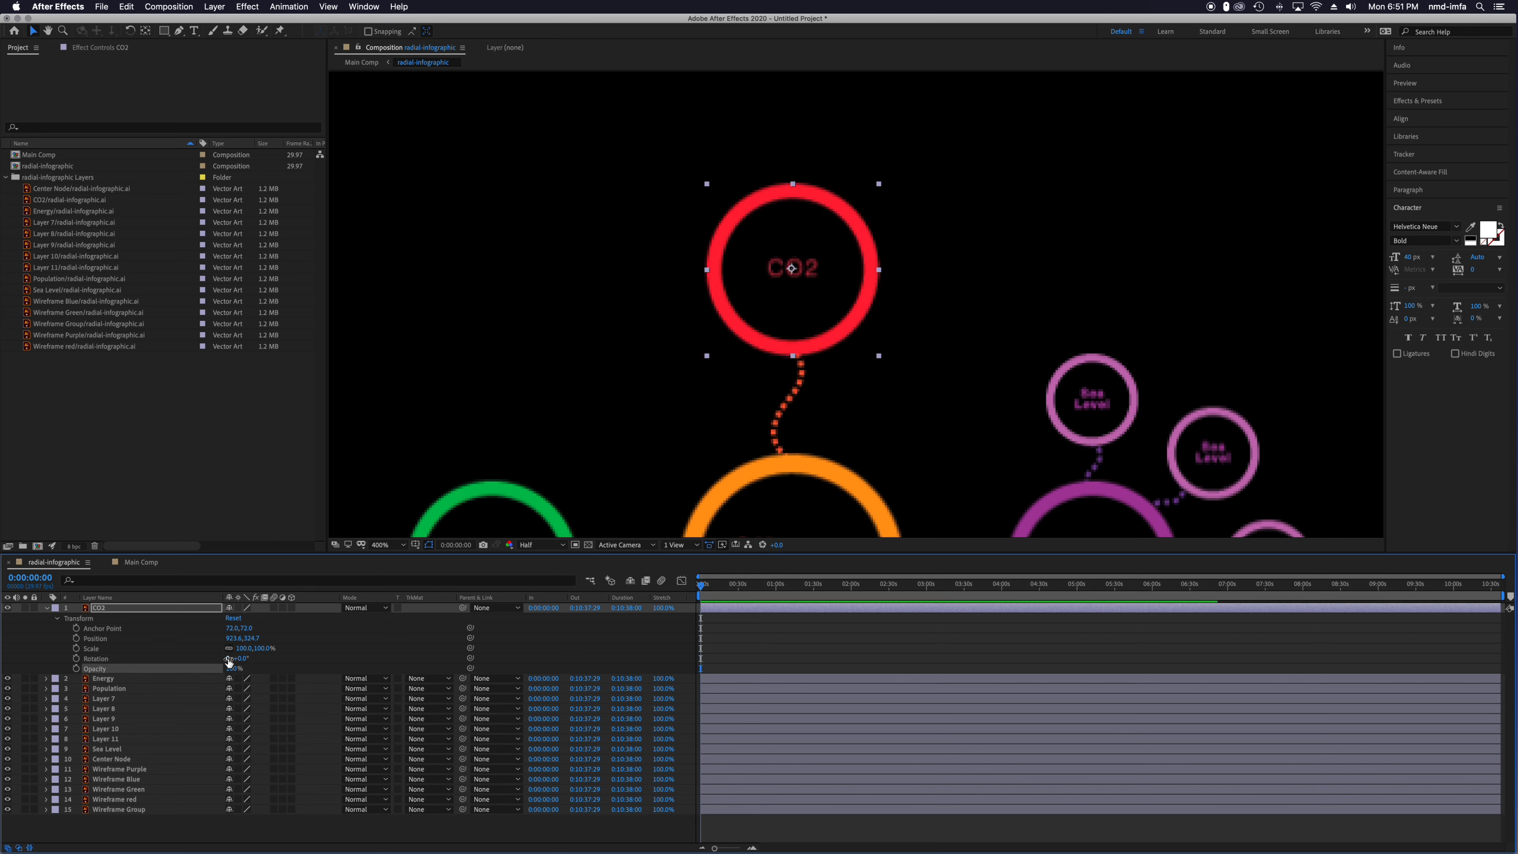
Try changing the CO2 layer's Anchor Point values and moving the circle directly in the composition, undoing each change.
drag(231, 628, 270, 629)
key(super+z)
drag(793, 270, 803, 273)
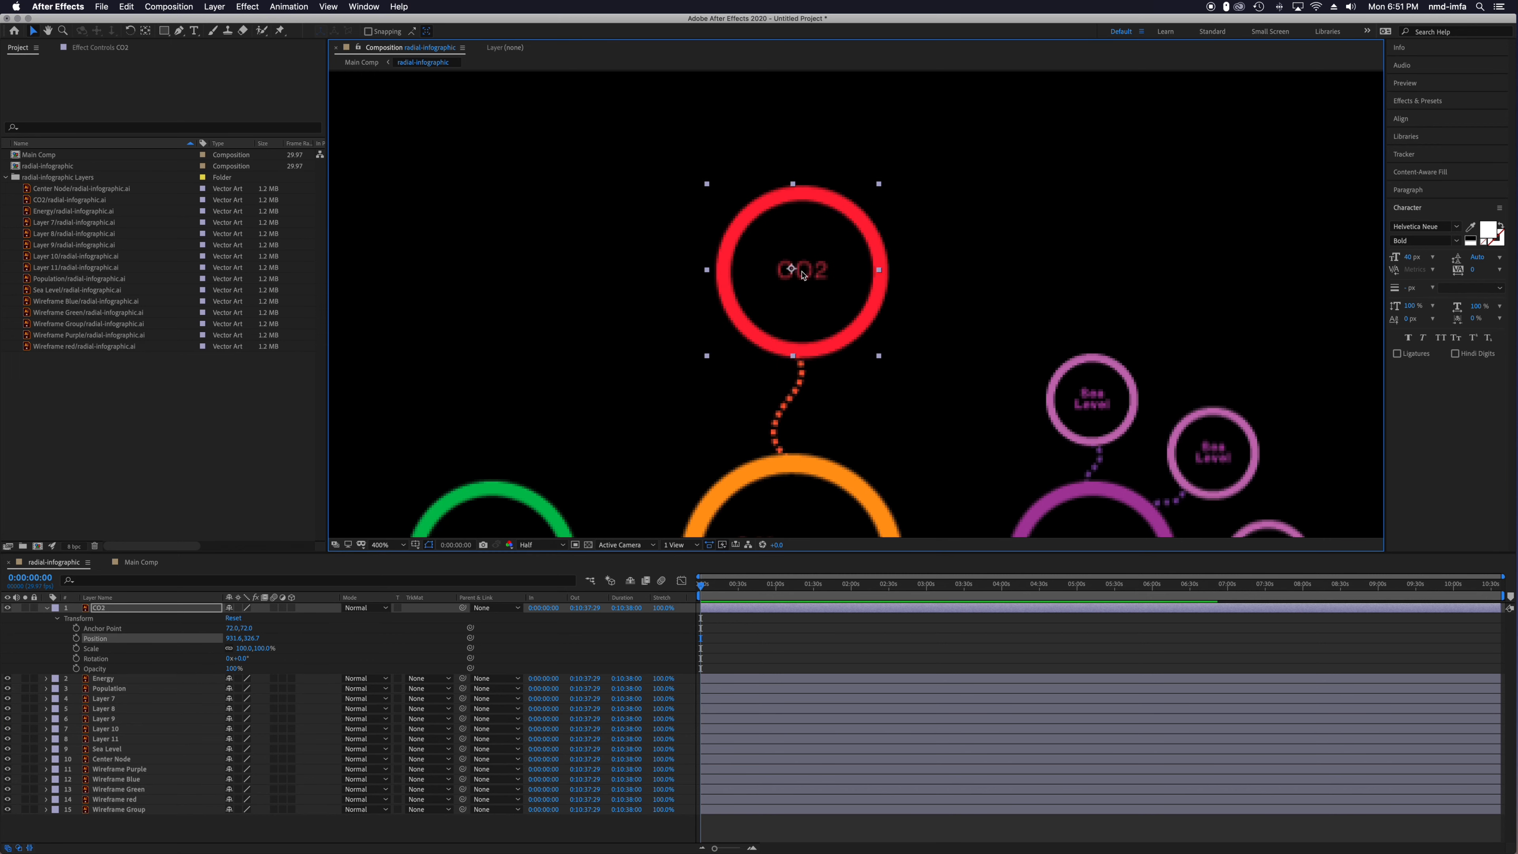
key(super+z)
drag(250, 631, 292, 624)
key(super+z)
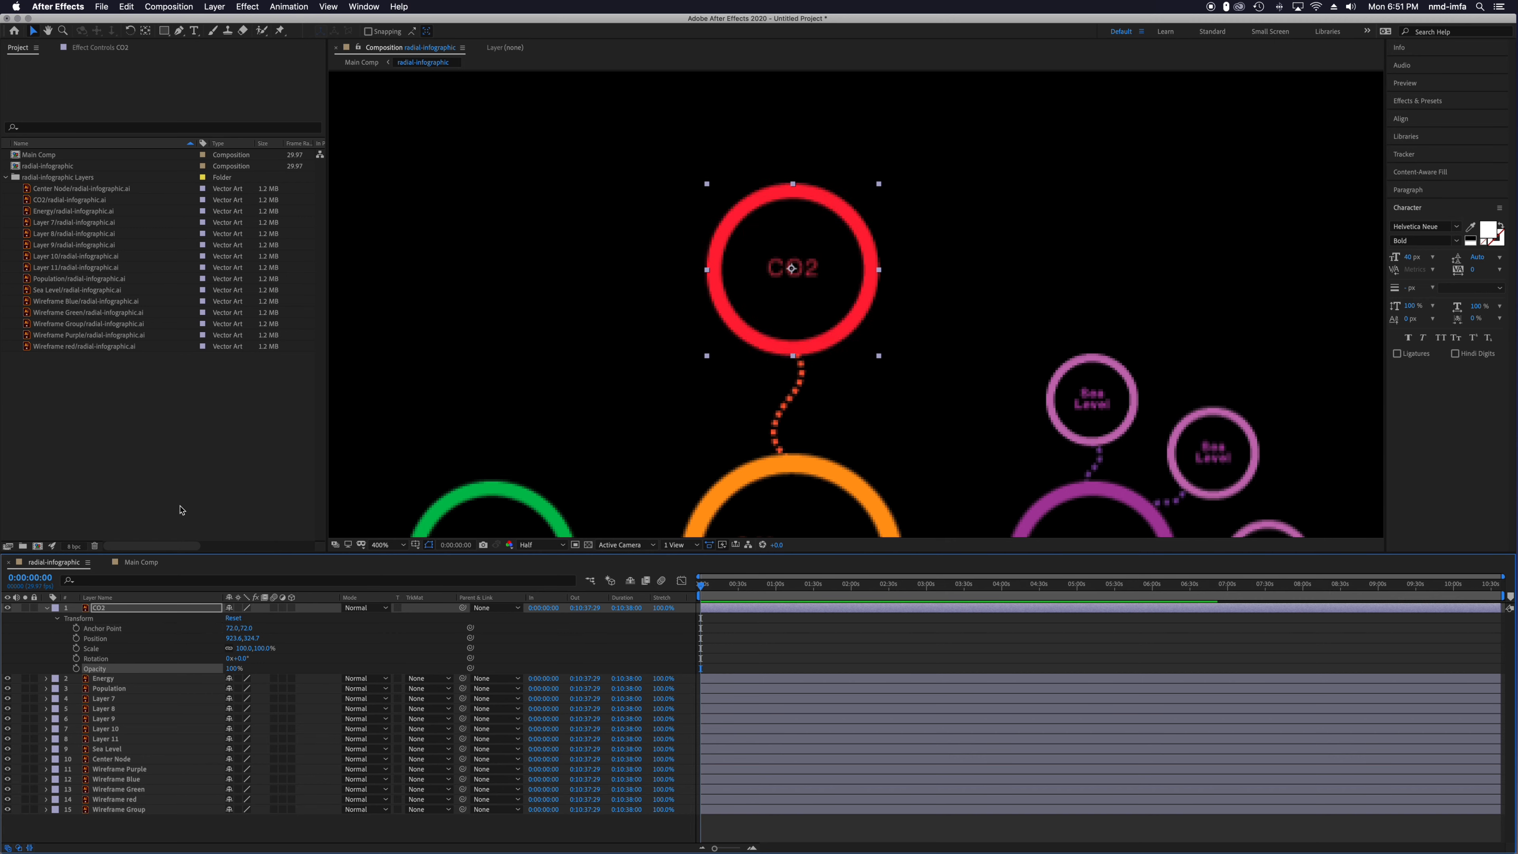
Move the CO2 anchor point to the circle's lower-right edge with the Pan Behind tool, and try rotating and scaling around it, undoing both.
click(145, 31)
drag(793, 269, 852, 328)
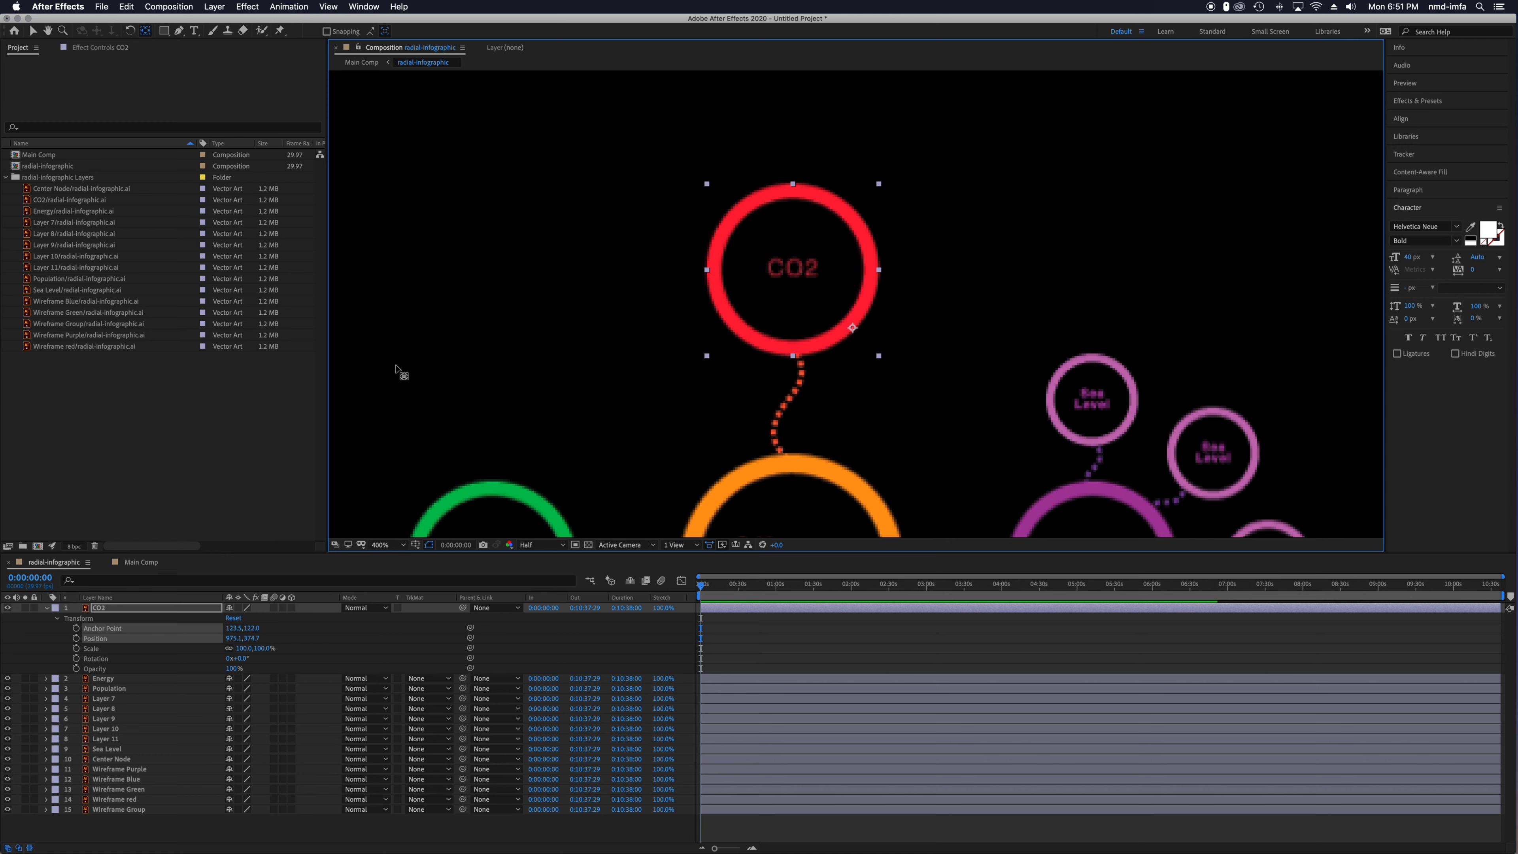
click(34, 31)
mouse_move(238, 659)
mouse_down()
mouse_move(275, 664)
mouse_move(230, 652)
mouse_up()
key(super+z)
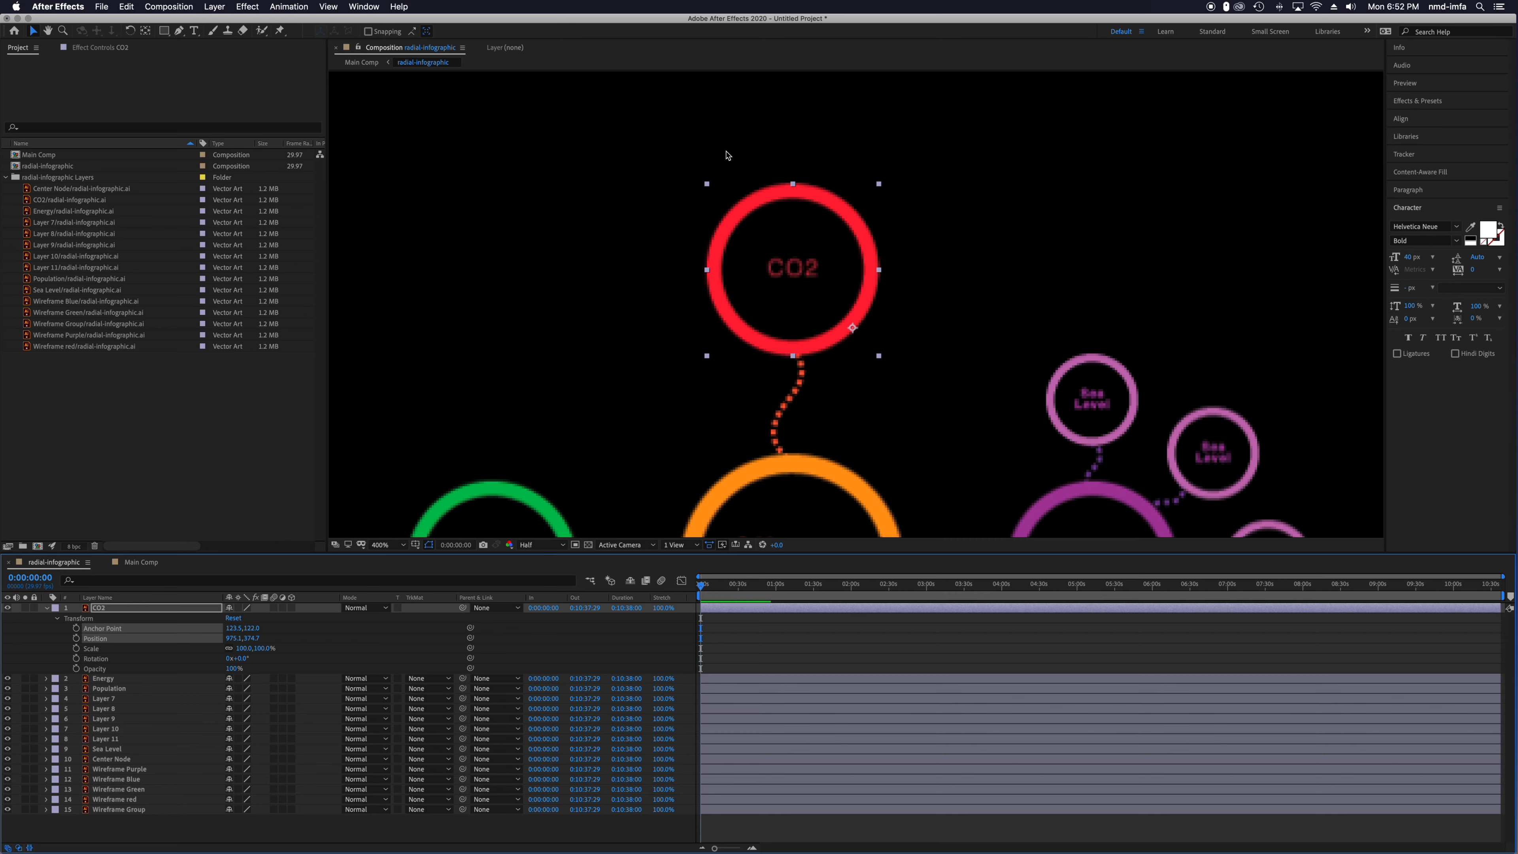
drag(707, 183, 627, 171)
key(super+z)
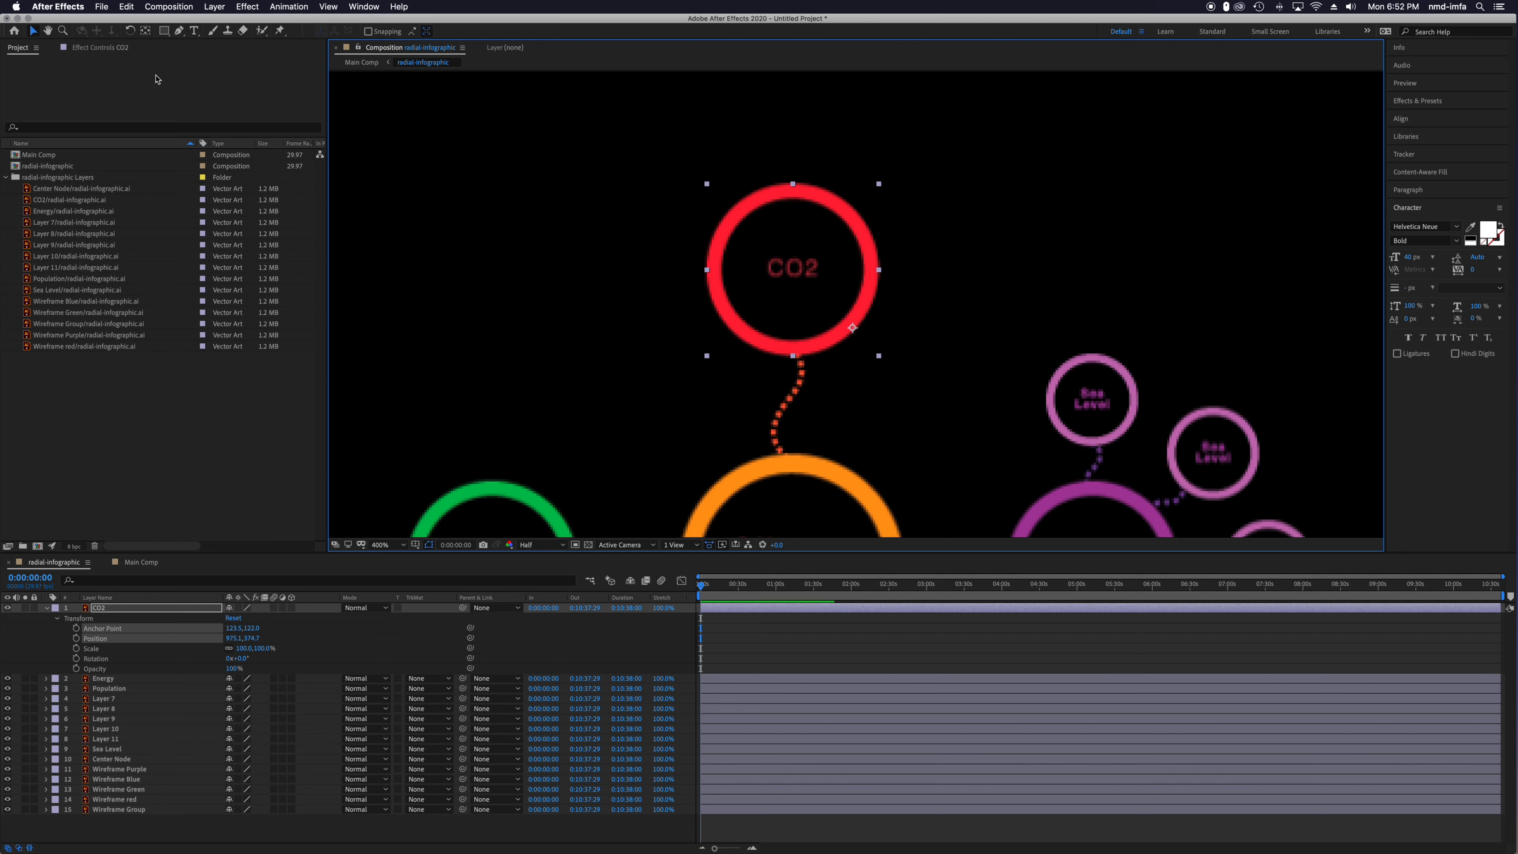
Try moving the CO2 anchor point back to the circle's center with the Pan Behind tool, and undo the anchor point changes.
click(146, 31)
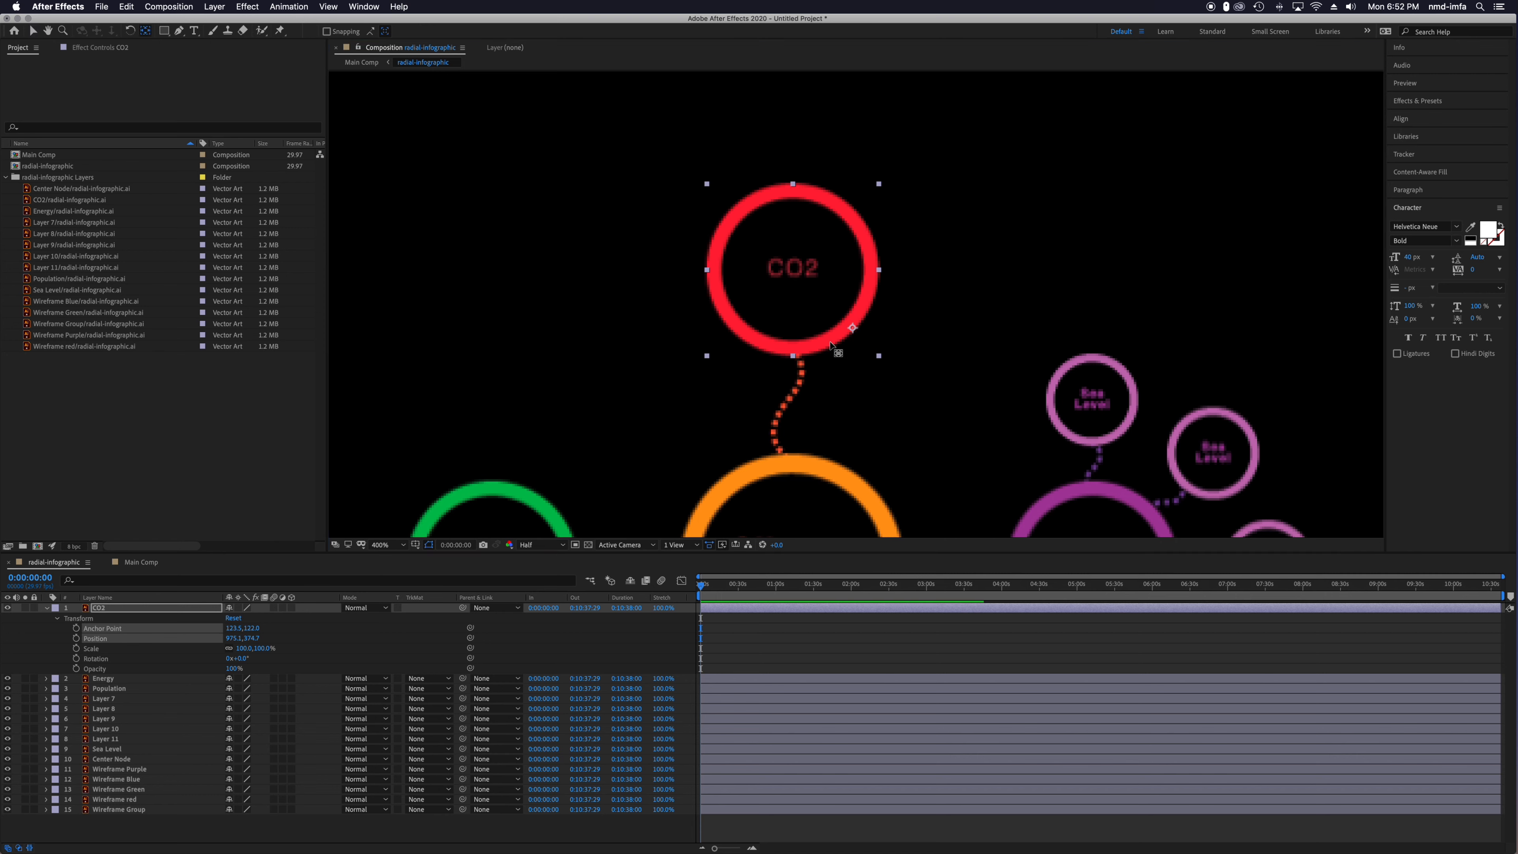
drag(853, 329, 791, 268)
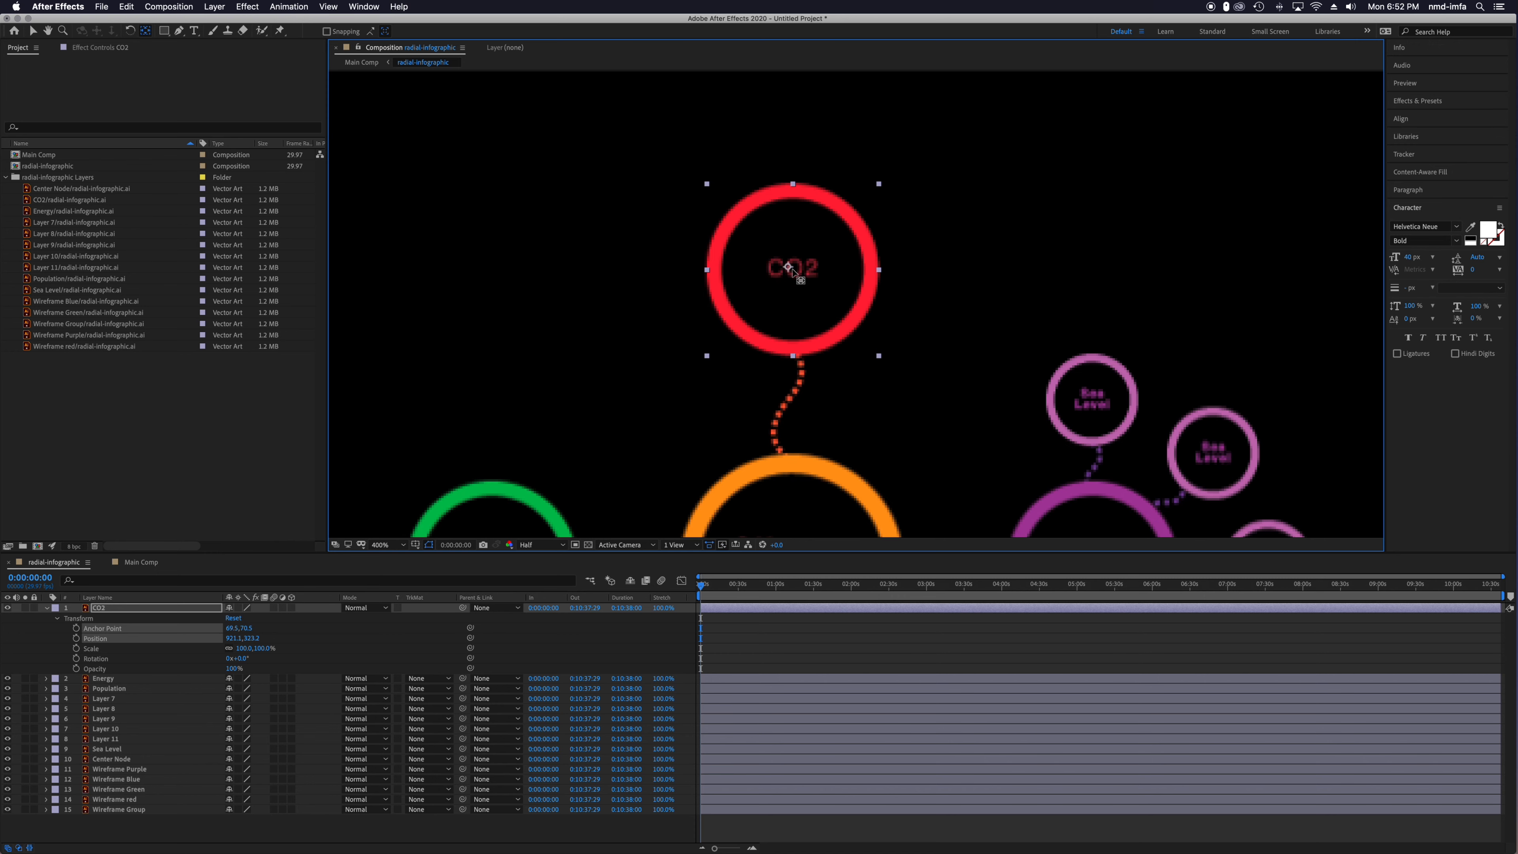
key(super+z)
drag(790, 328, 791, 269)
click(235, 629)
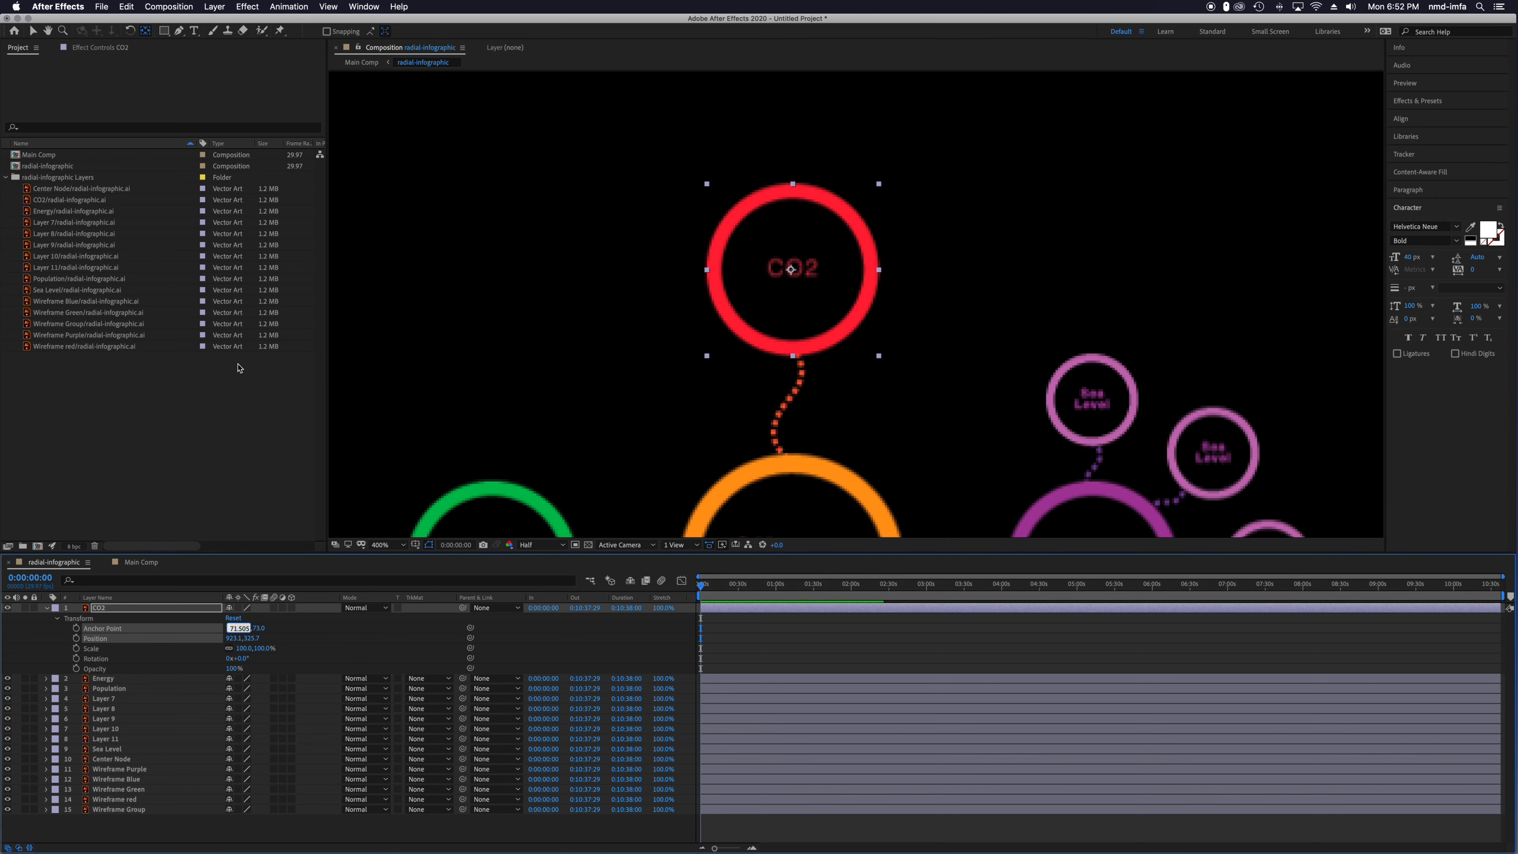
click(35, 33)
key(super+z)
key(super+z)
key(super+z)
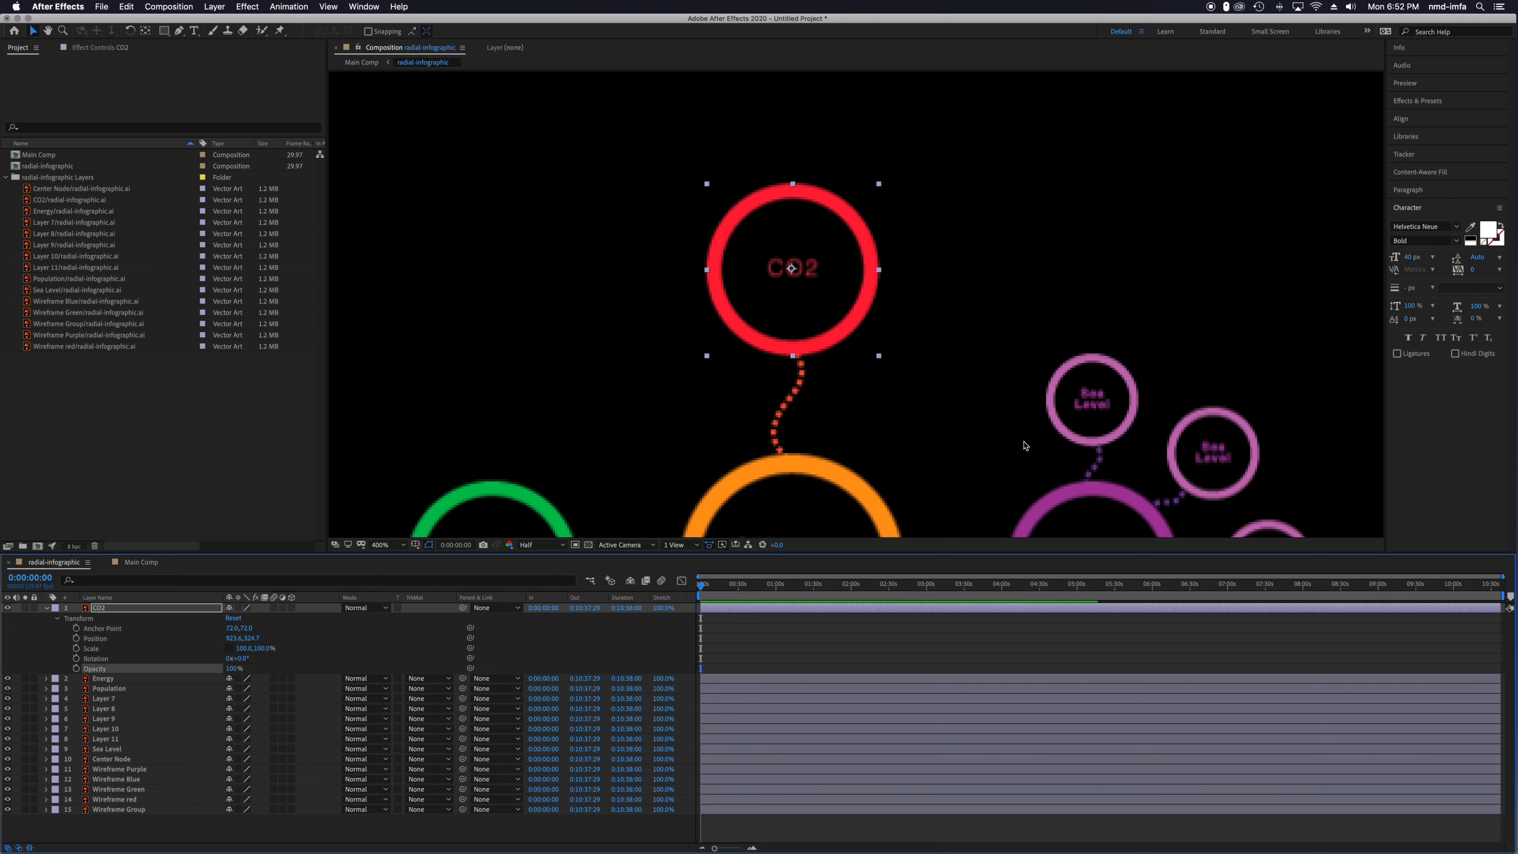
Deselect the CO2 layer, toggle the timeline's Transfer Controls and In/Out/Duration/Stretch panes, and leave both hidden.
click(668, 417)
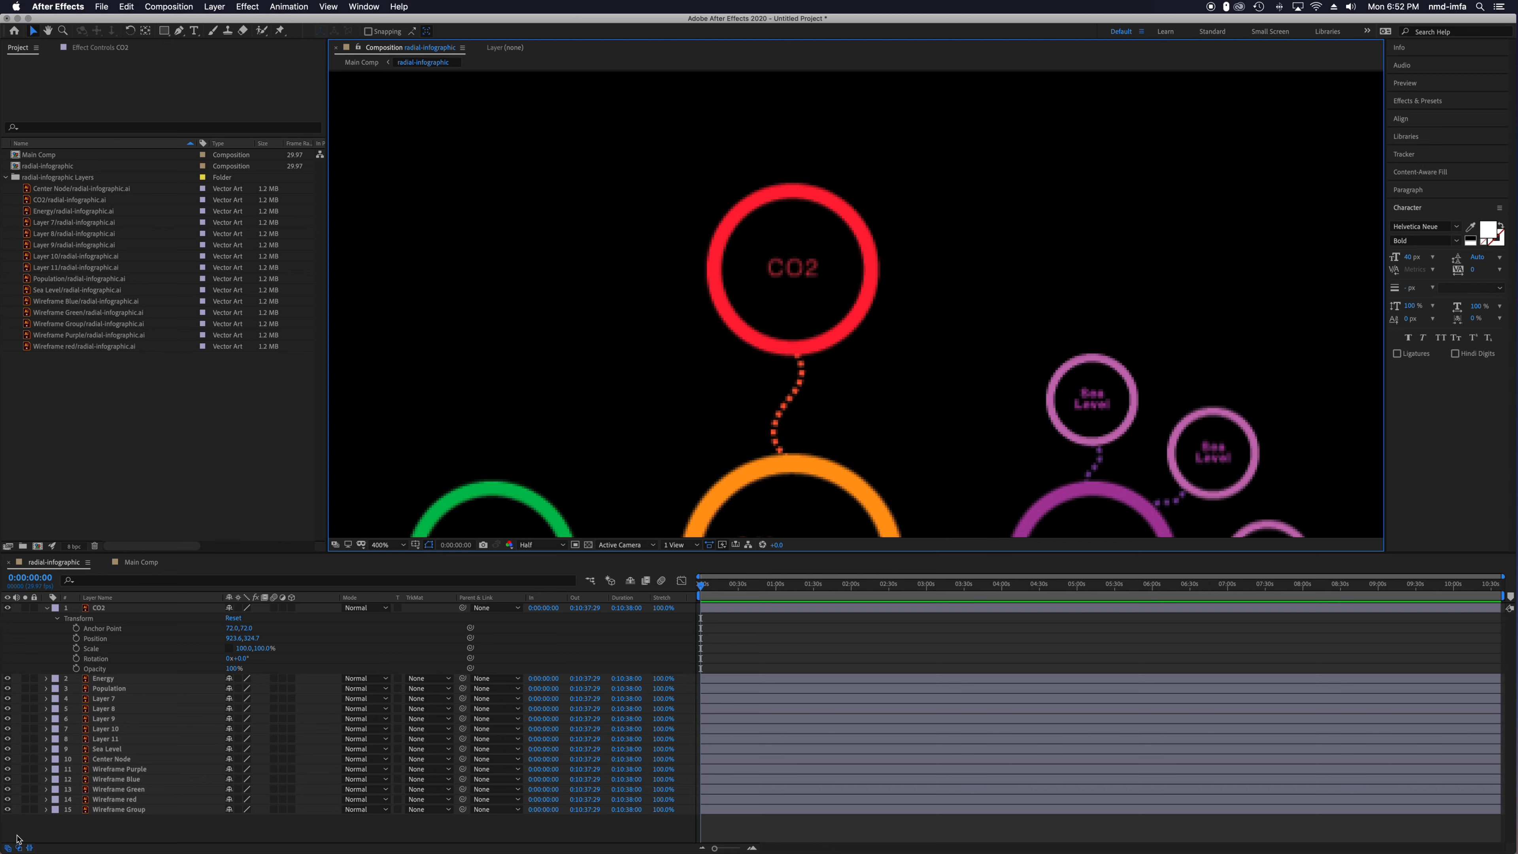
click(30, 848)
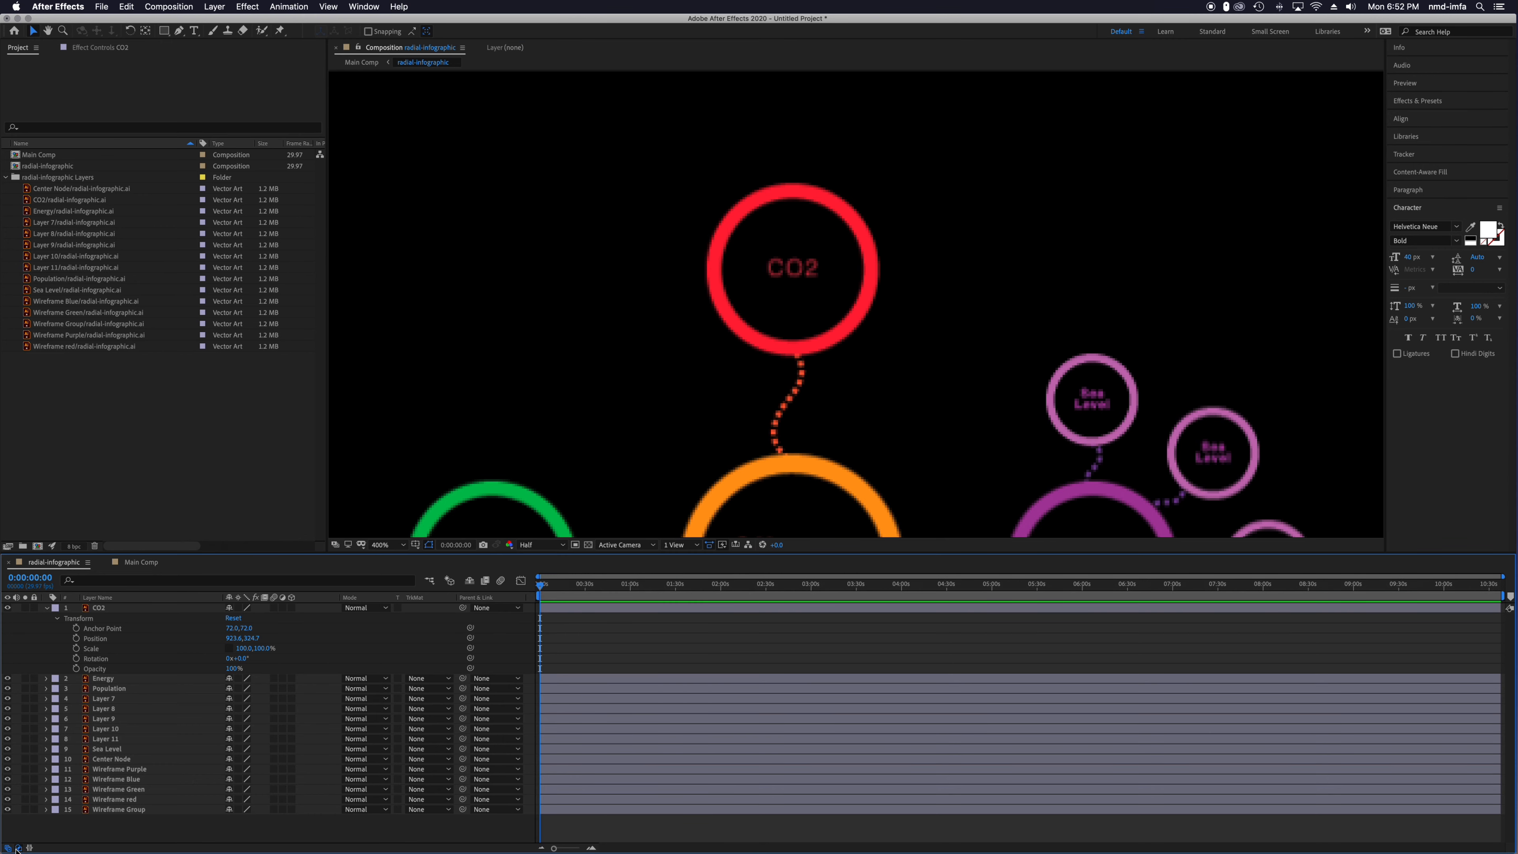
click(17, 848)
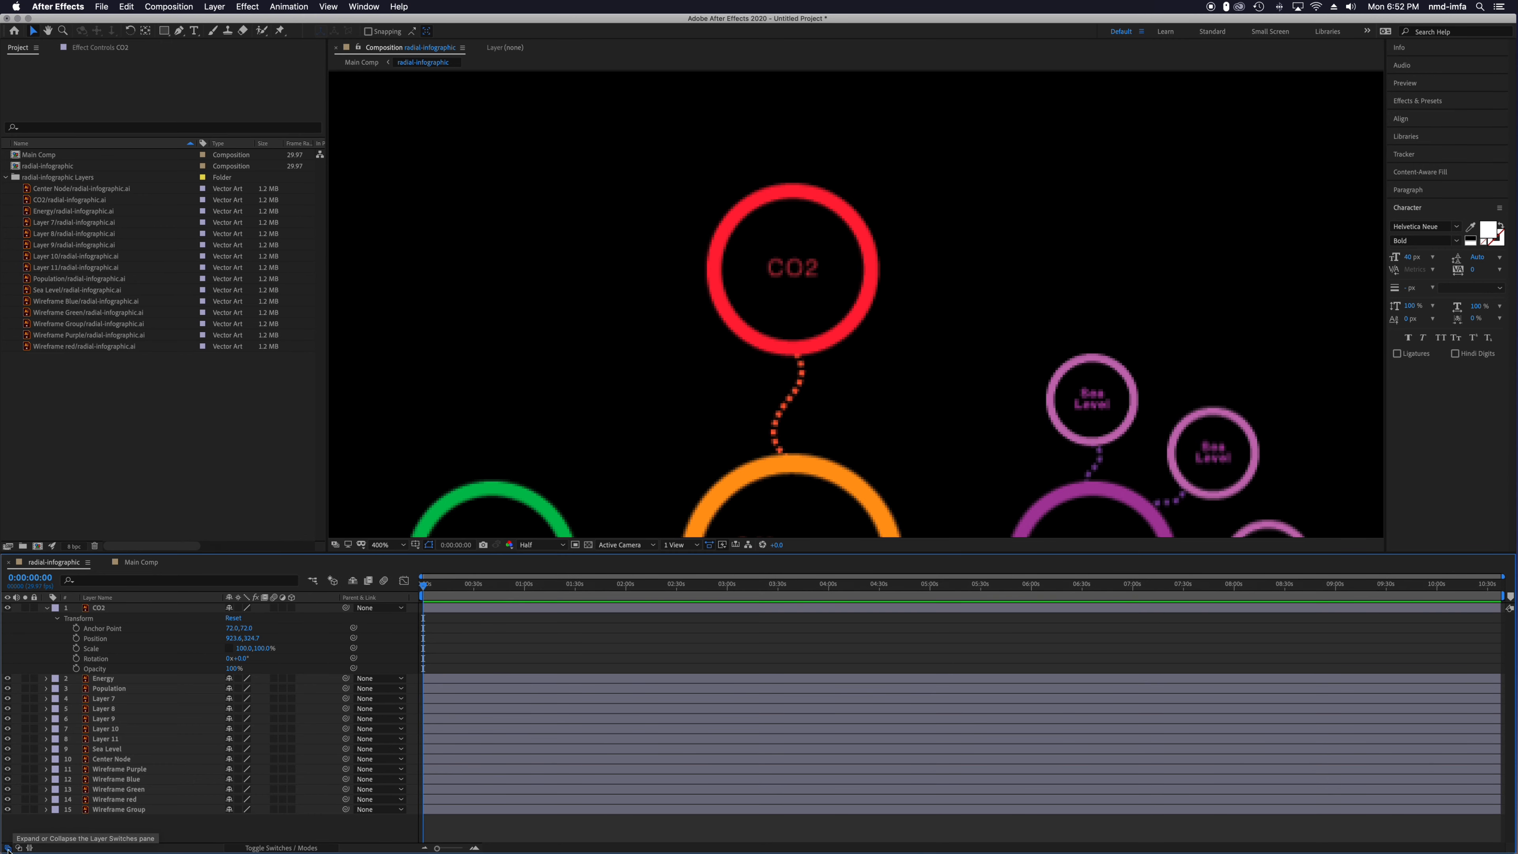
click(18, 848)
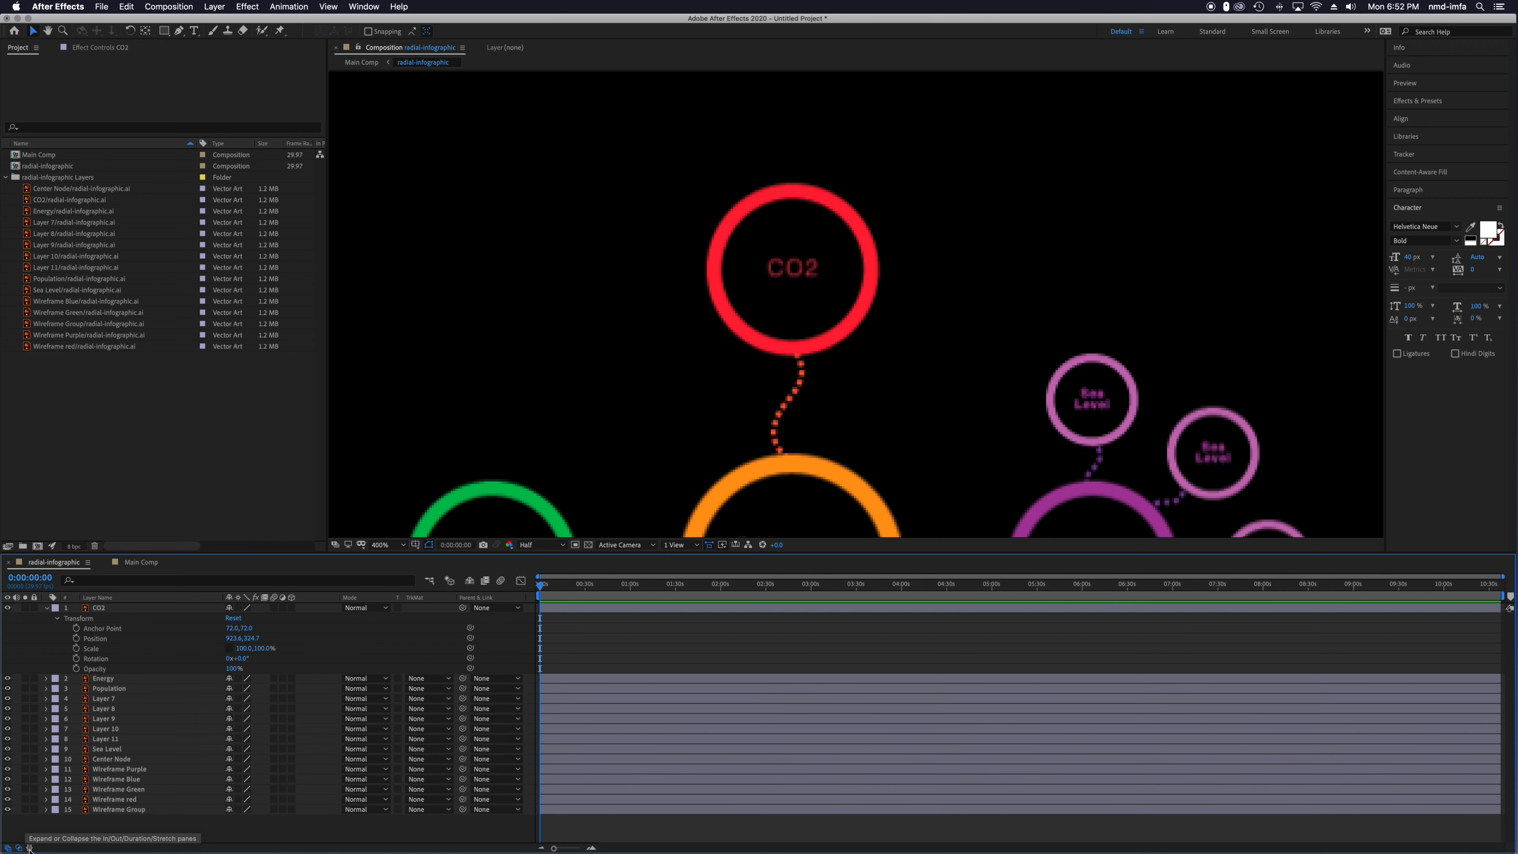
click(30, 848)
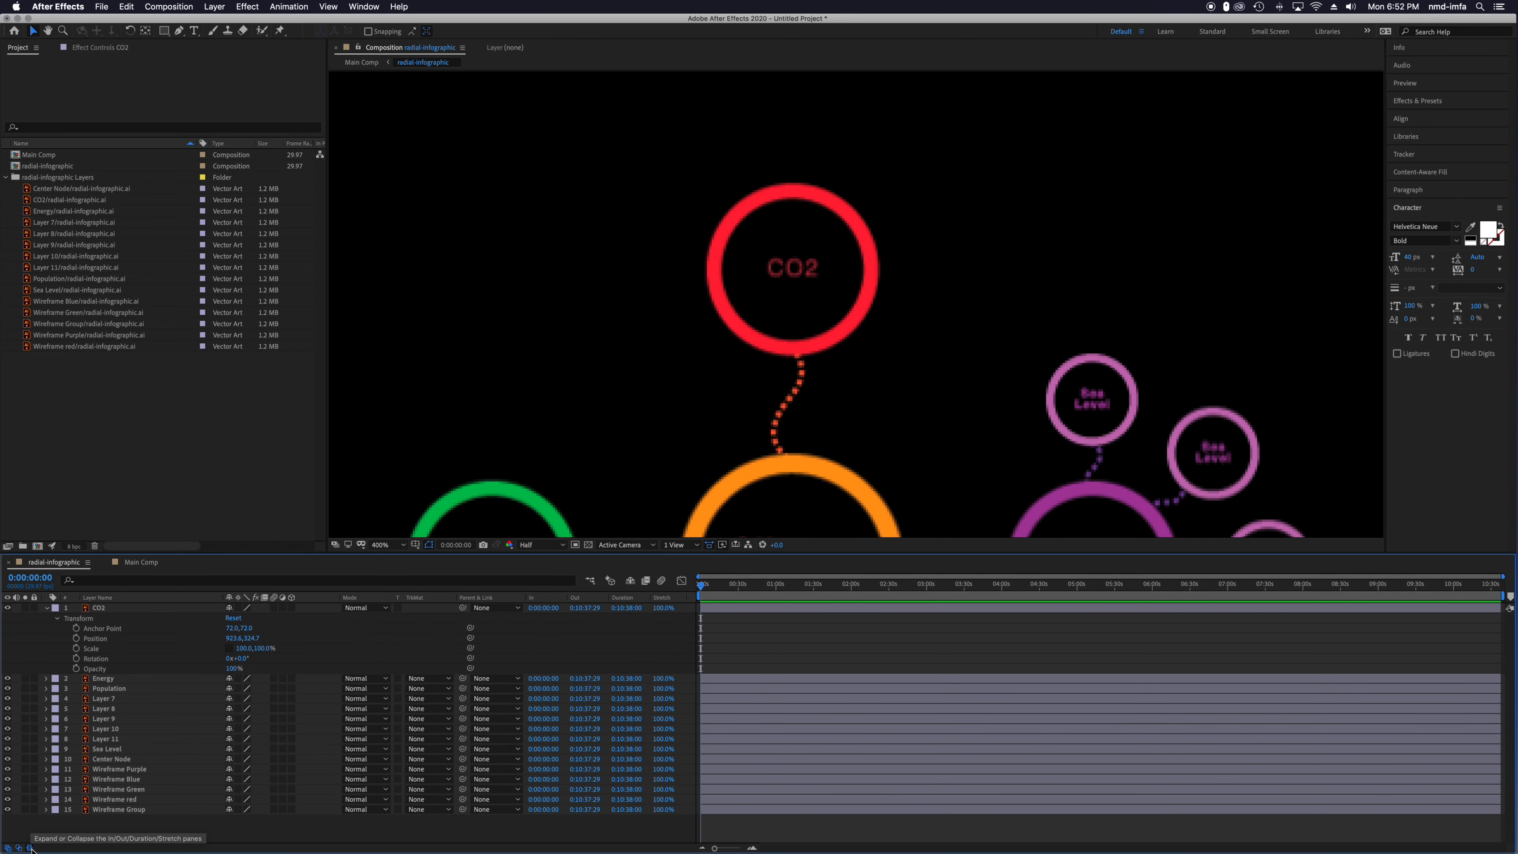
click(30, 848)
click(18, 848)
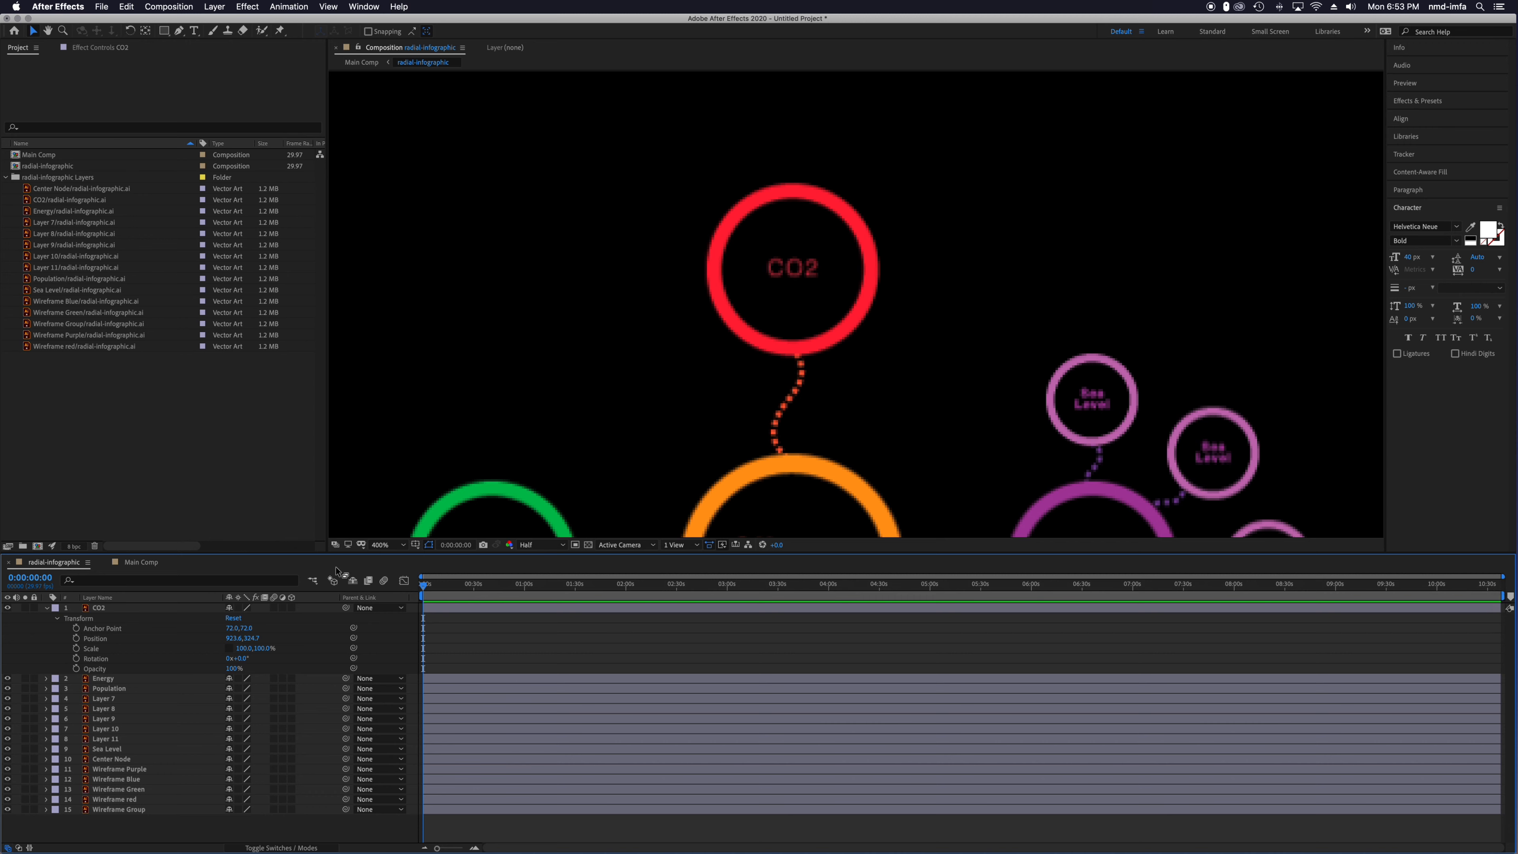
Zoom the timeline in and back out, and scrub the playhead to about 0:00:49:25 and back to the start.
mouse_move(438, 849)
mouse_down()
mouse_move(478, 848)
mouse_move(458, 848)
mouse_up()
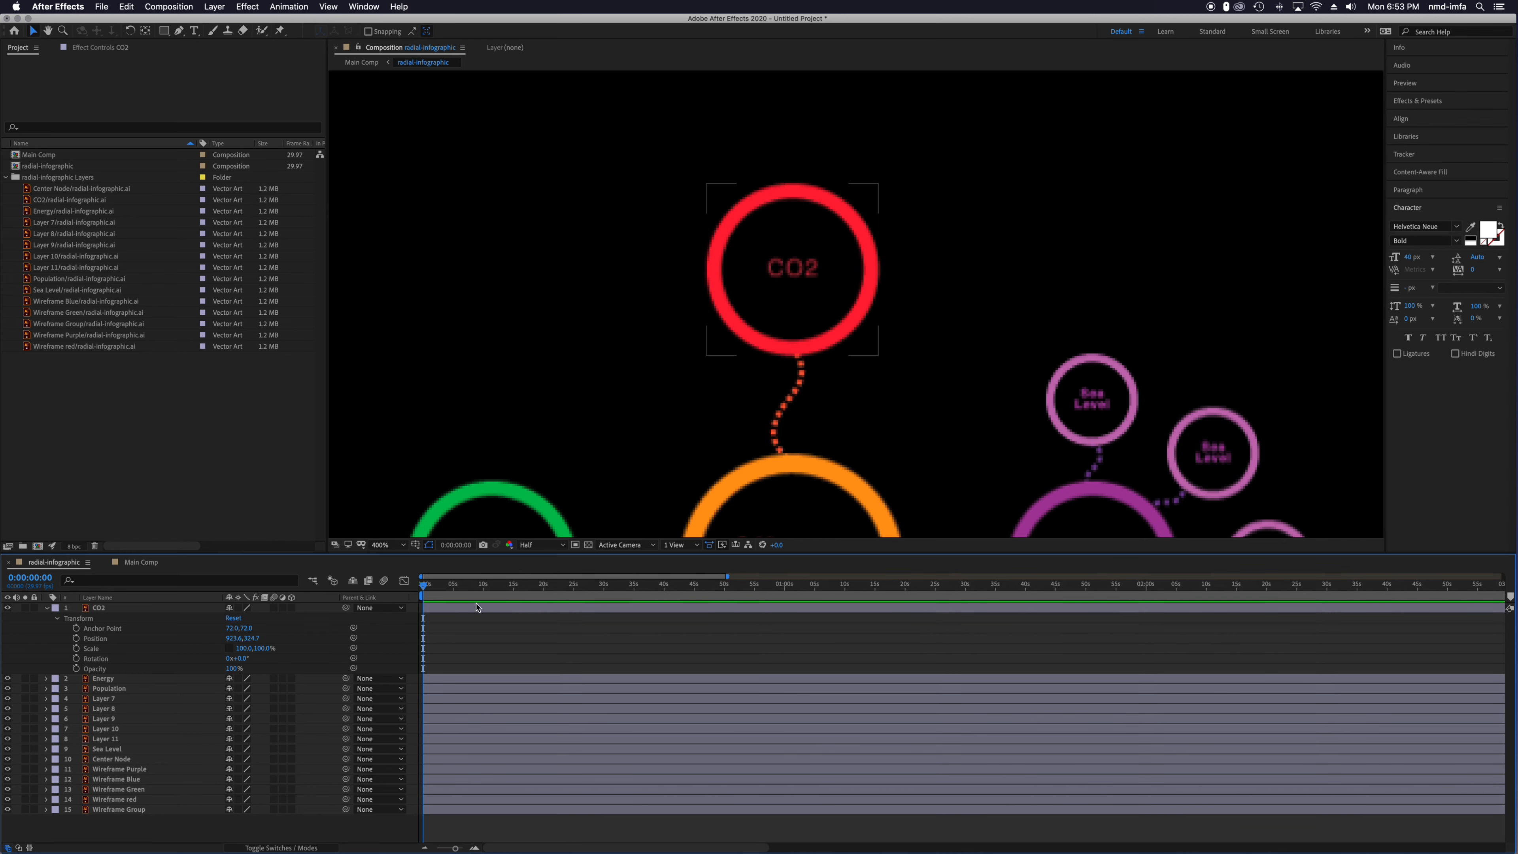
mouse_move(430, 589)
mouse_down()
mouse_move(493, 591)
mouse_move(423, 589)
mouse_up()
drag(455, 848, 433, 849)
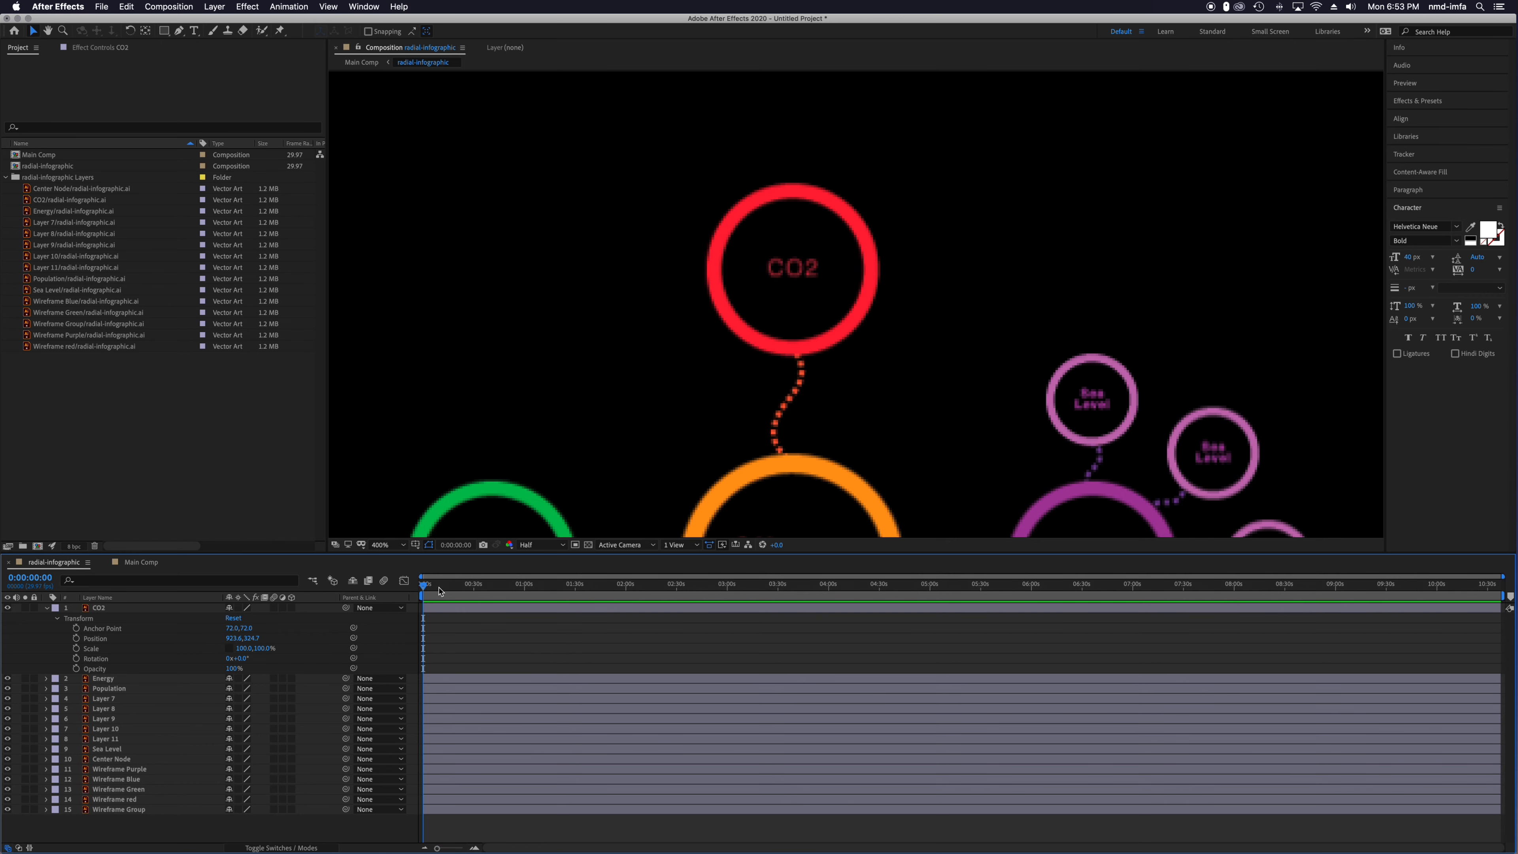
drag(421, 589, 508, 589)
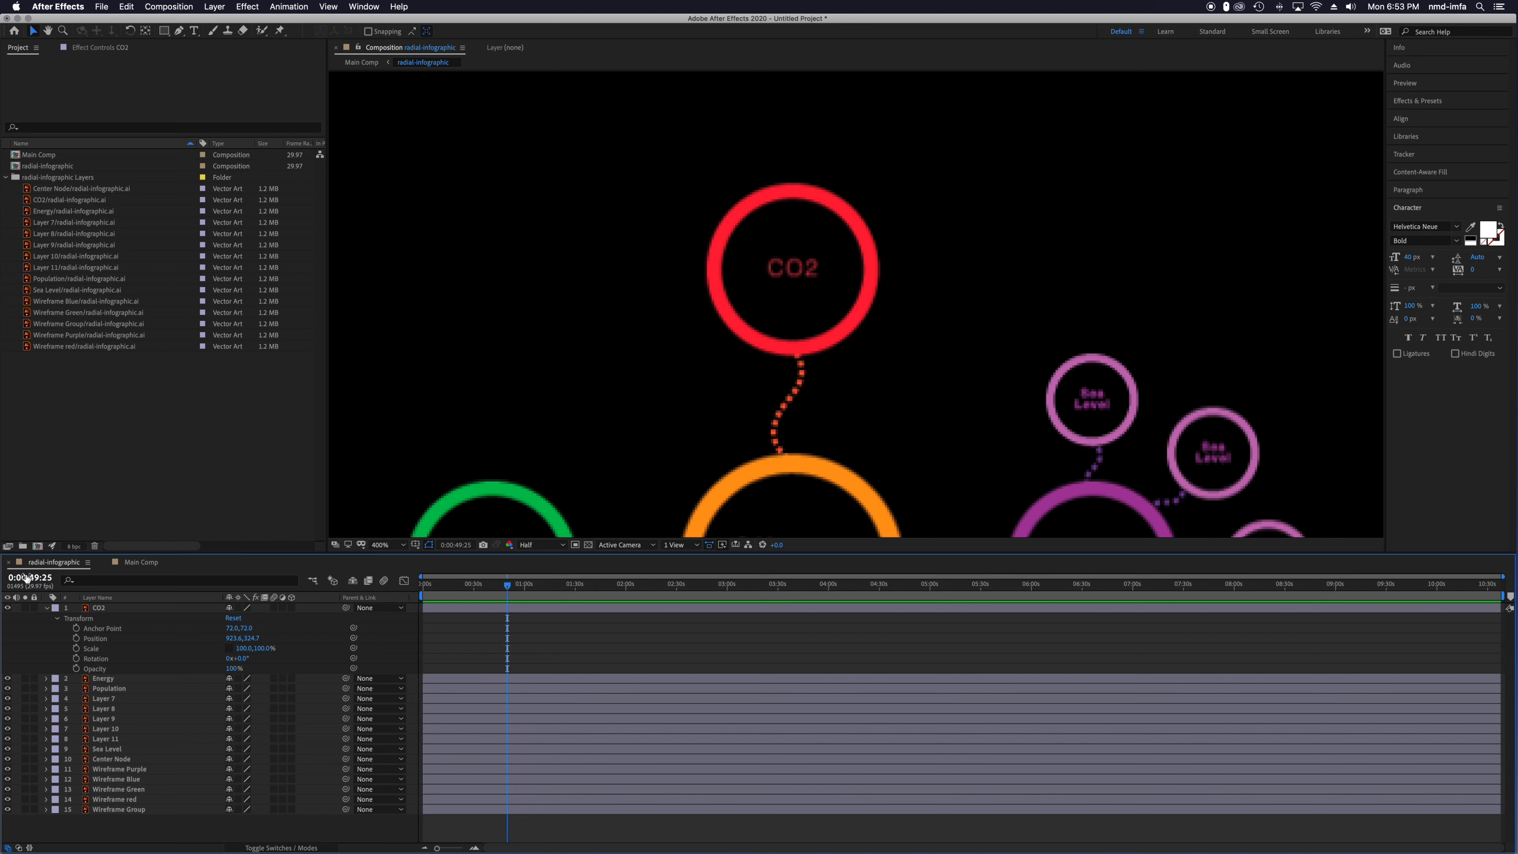
drag(506, 589, 421, 583)
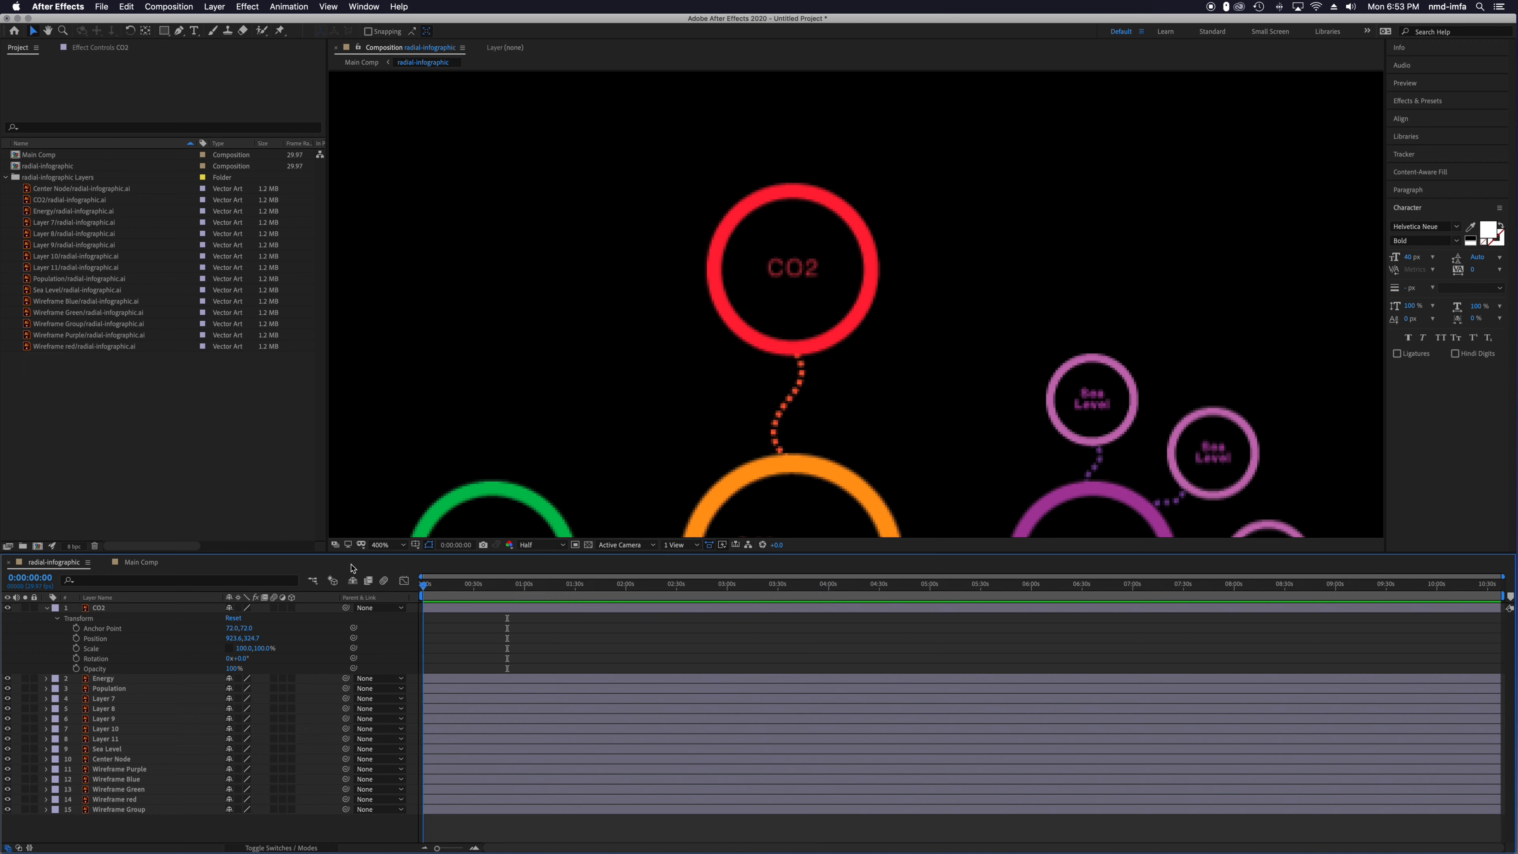
Set the radial-infographic composition's duration to 0:01:00:00 and its frame rate to 24 in the Composition Settings.
click(168, 6)
click(203, 41)
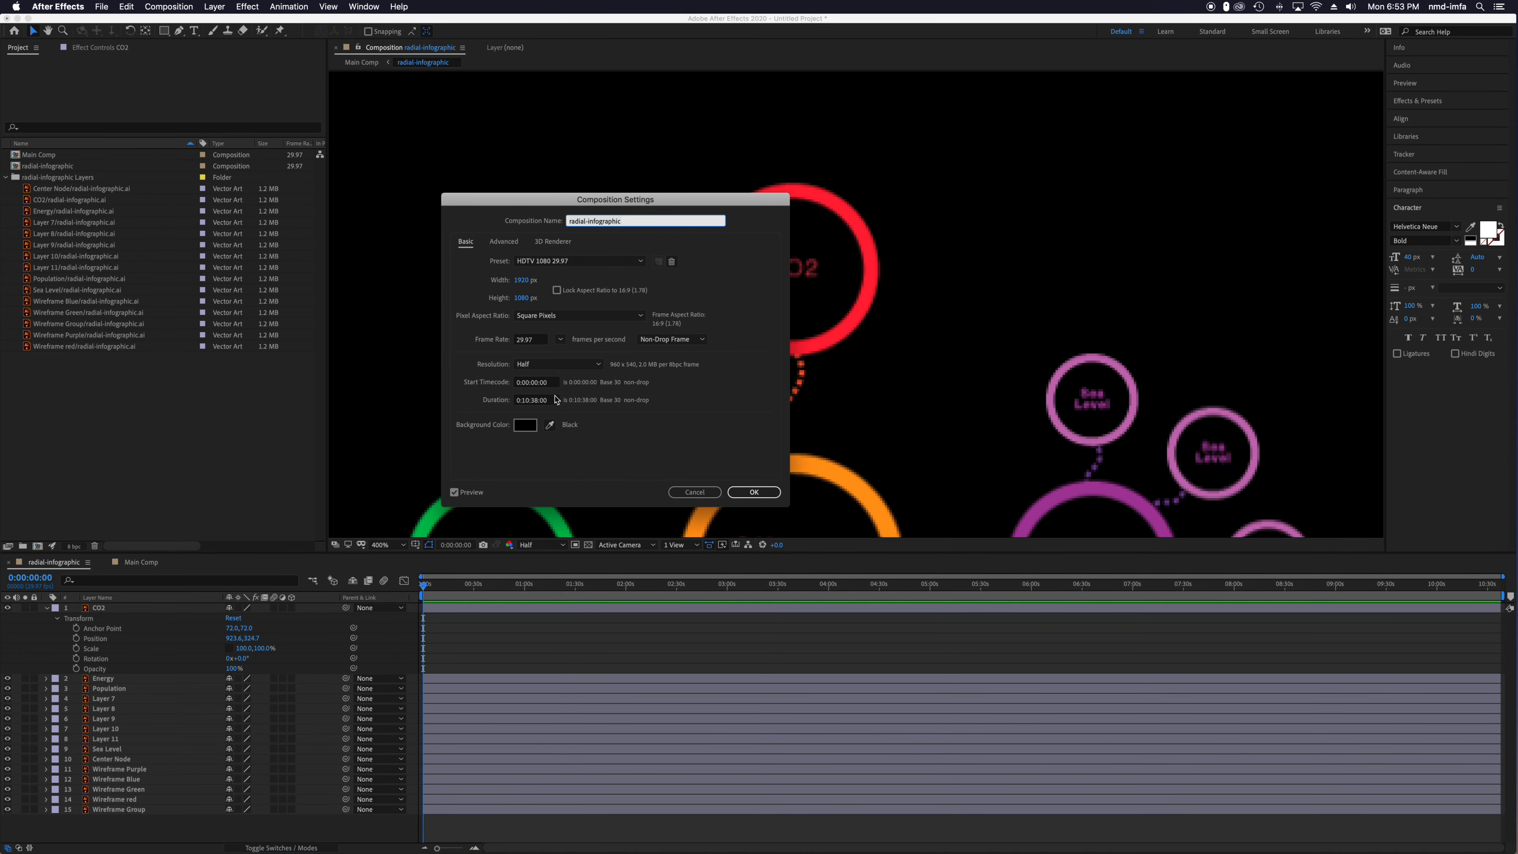
click(528, 400)
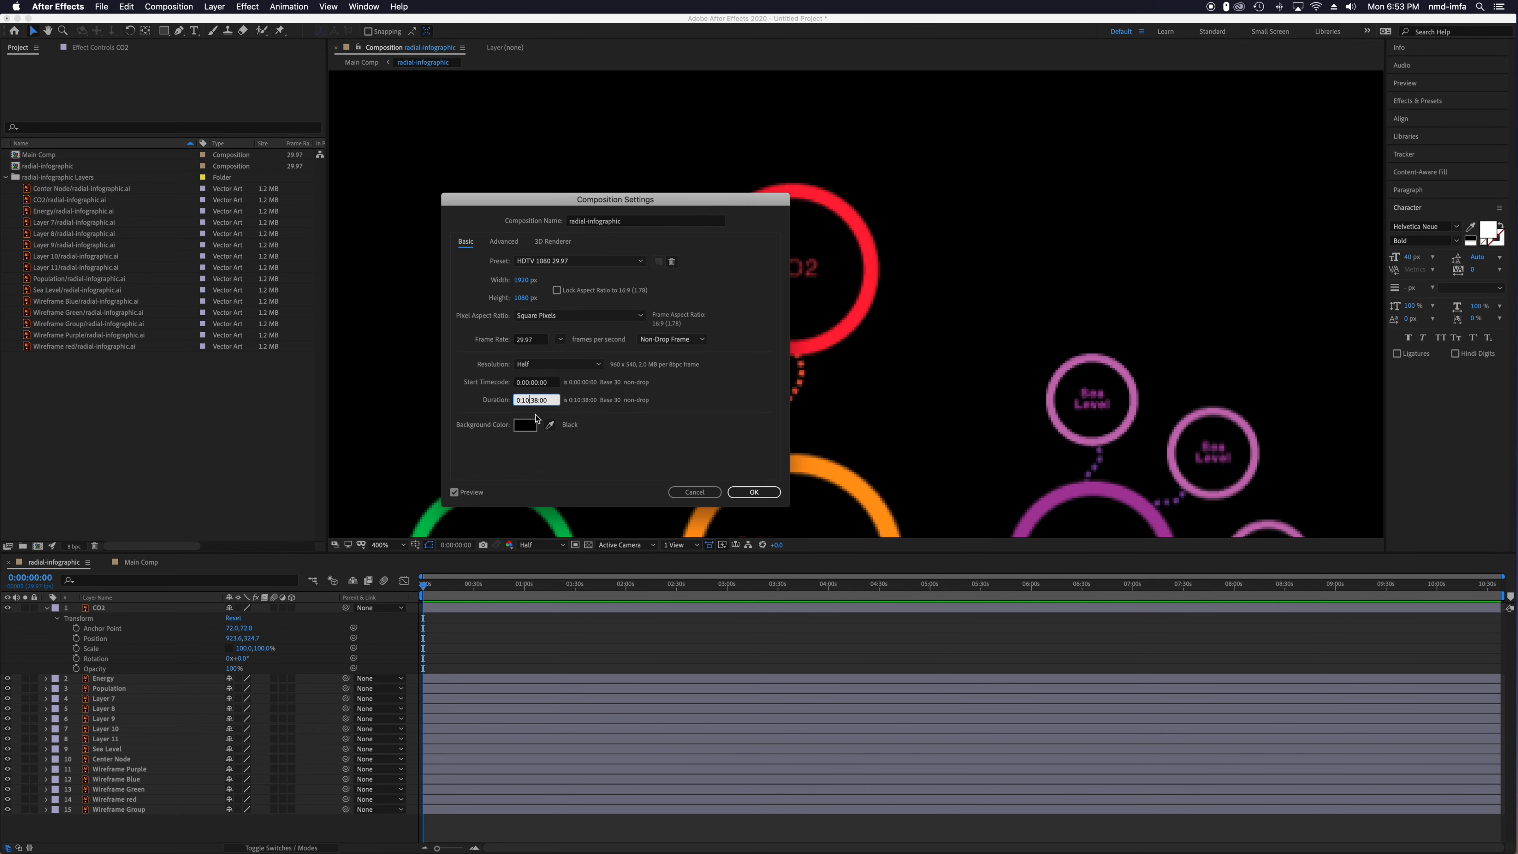
key(BackSpace)
text(01:)
click(540, 340)
click(564, 340)
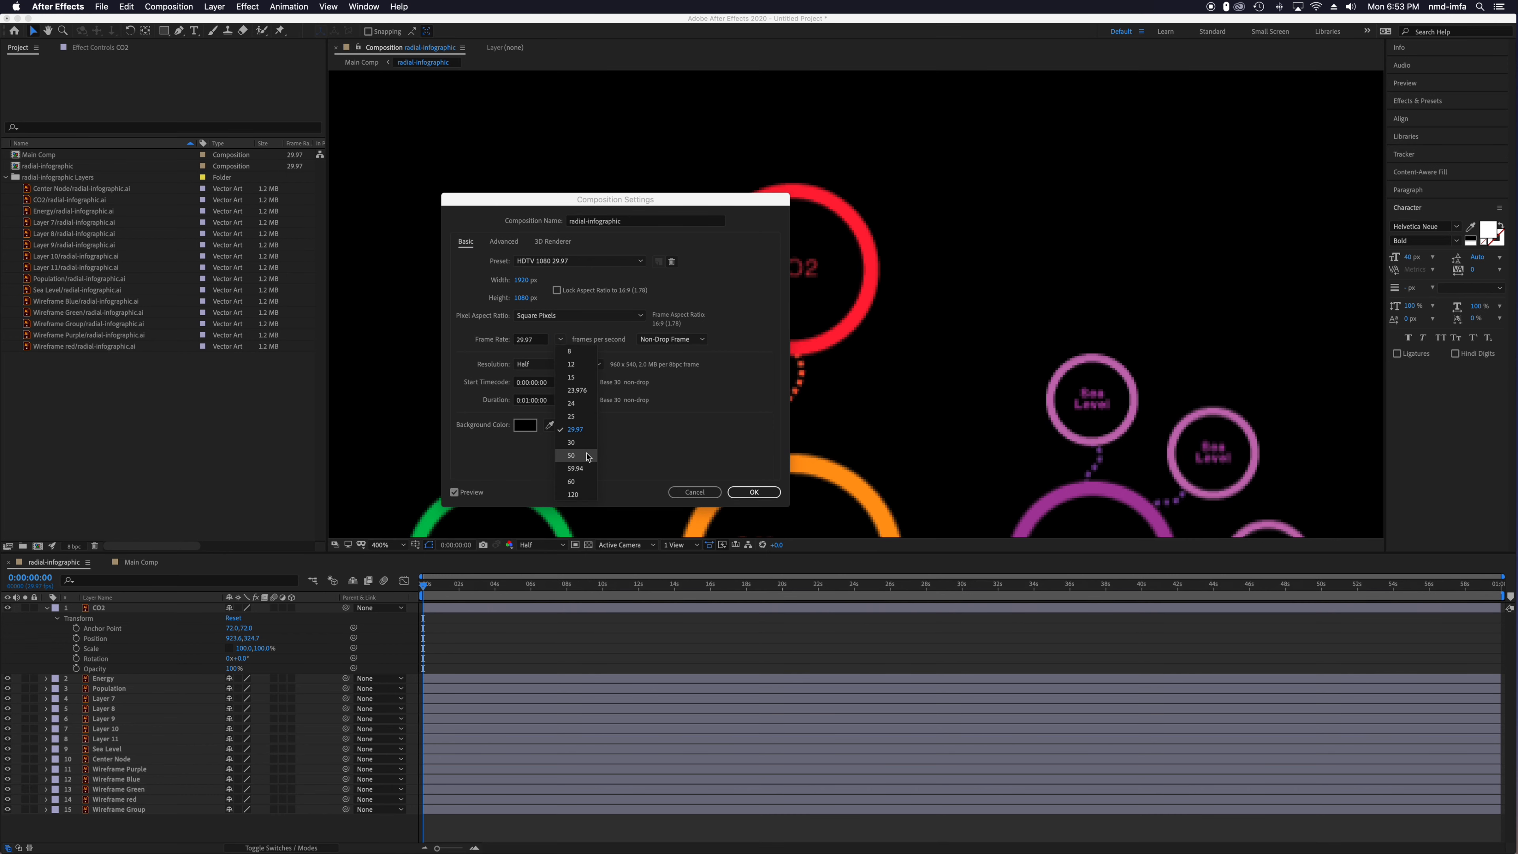
click(586, 409)
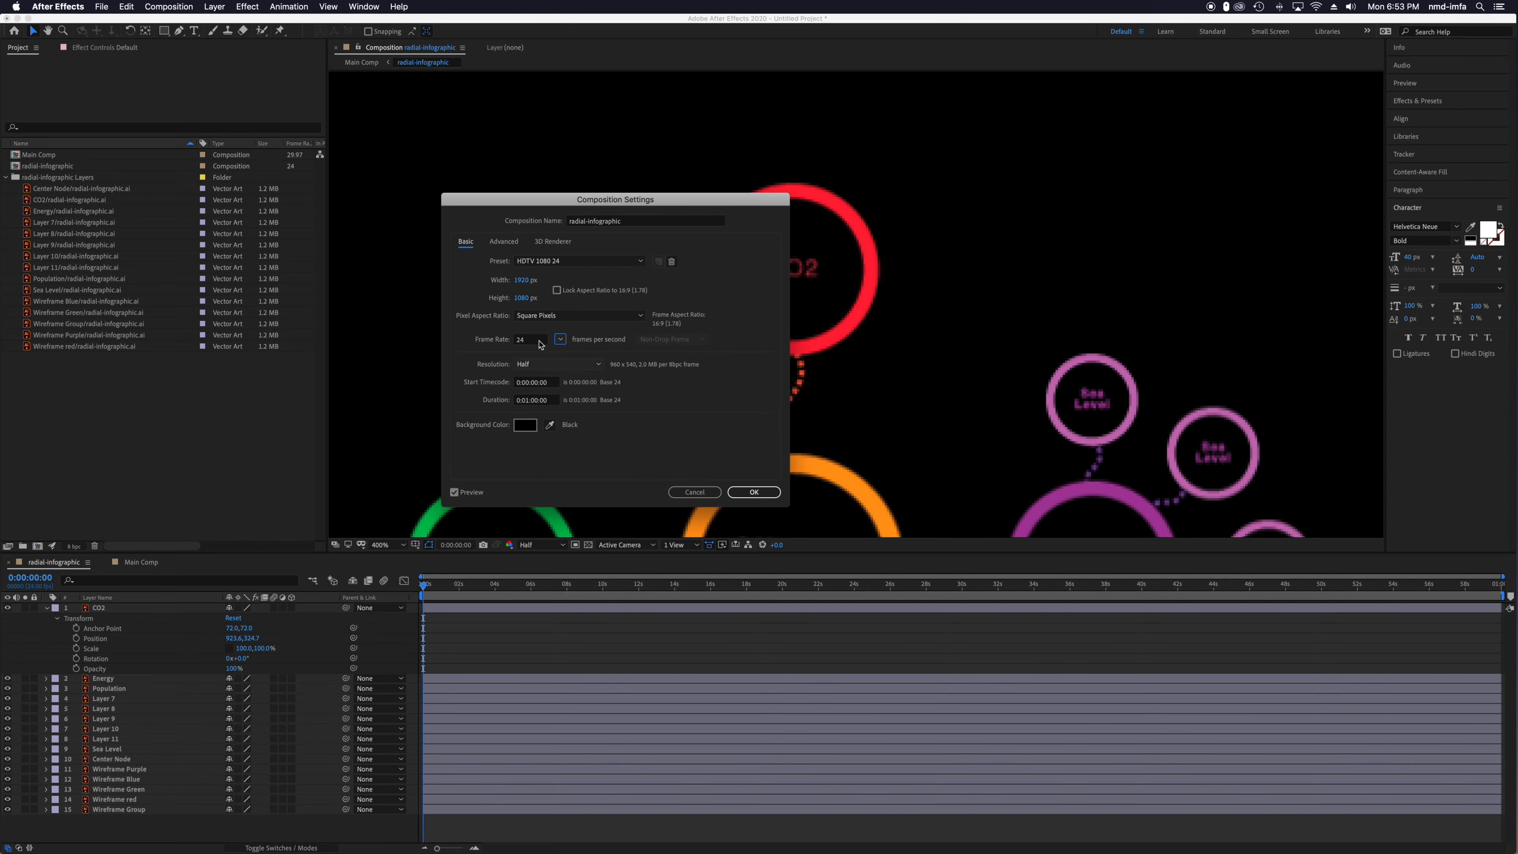
click(753, 492)
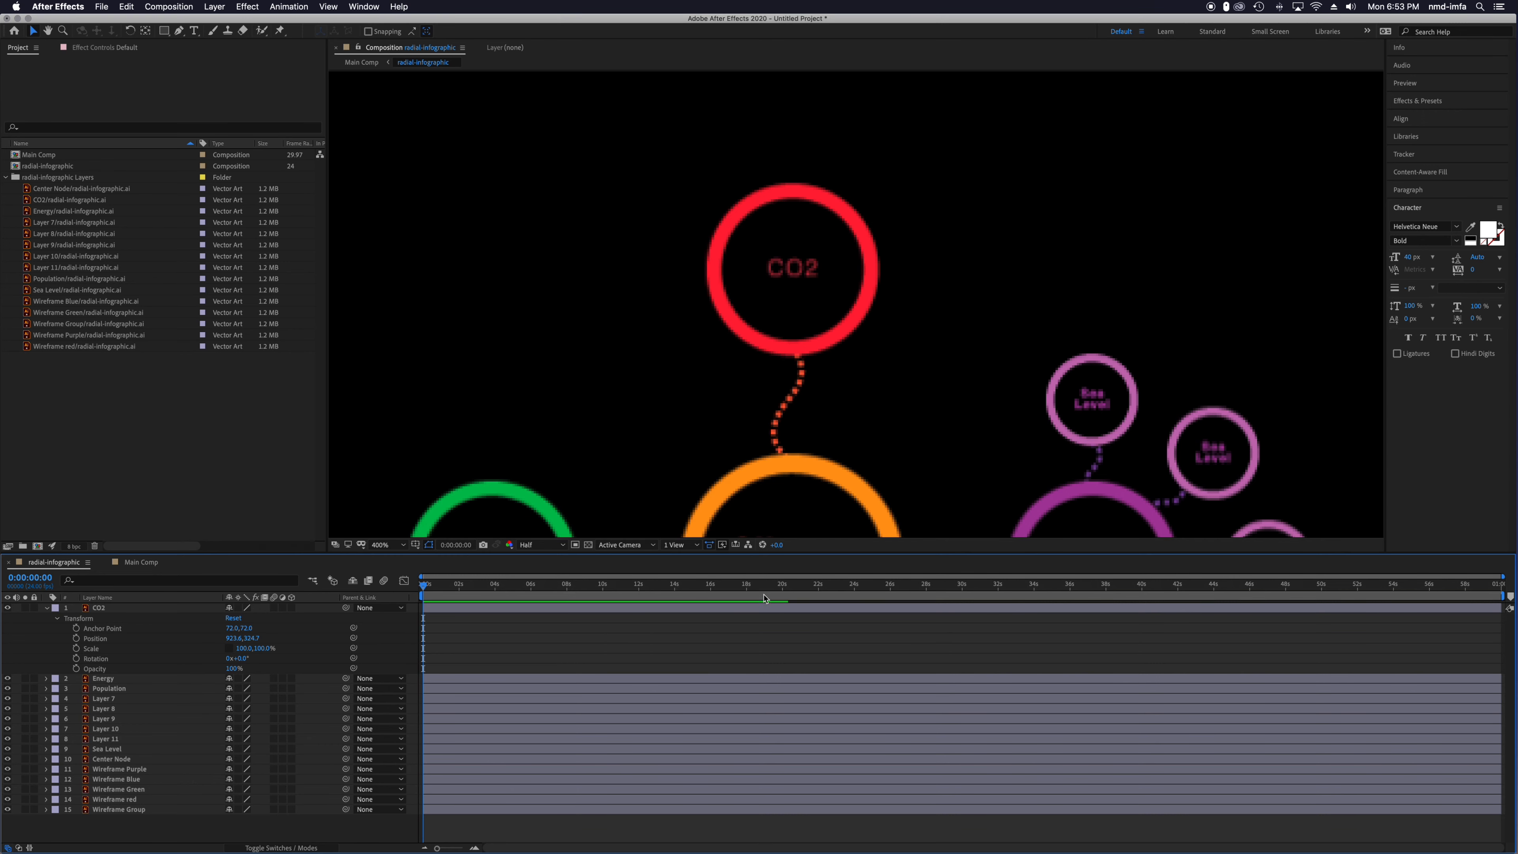
Zoom the timeline in with the time navigator and back out to the full composition duration.
mouse_move(428, 587)
mouse_down()
mouse_move(1419, 589)
mouse_move(423, 587)
mouse_up()
mouse_move(437, 849)
mouse_down()
mouse_move(460, 849)
mouse_move(437, 848)
mouse_up()
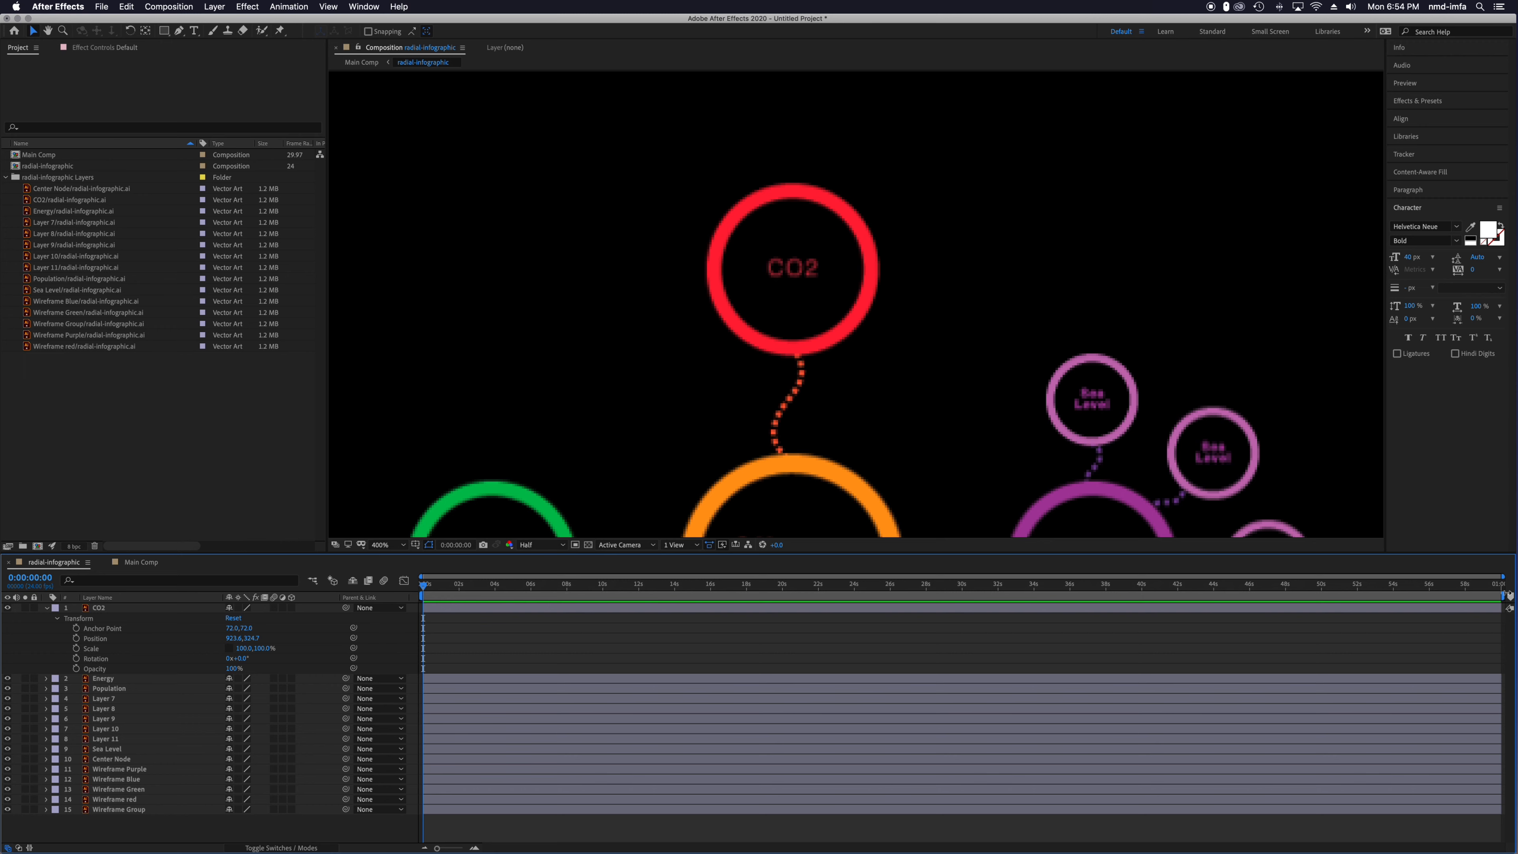
drag(1503, 578, 646, 576)
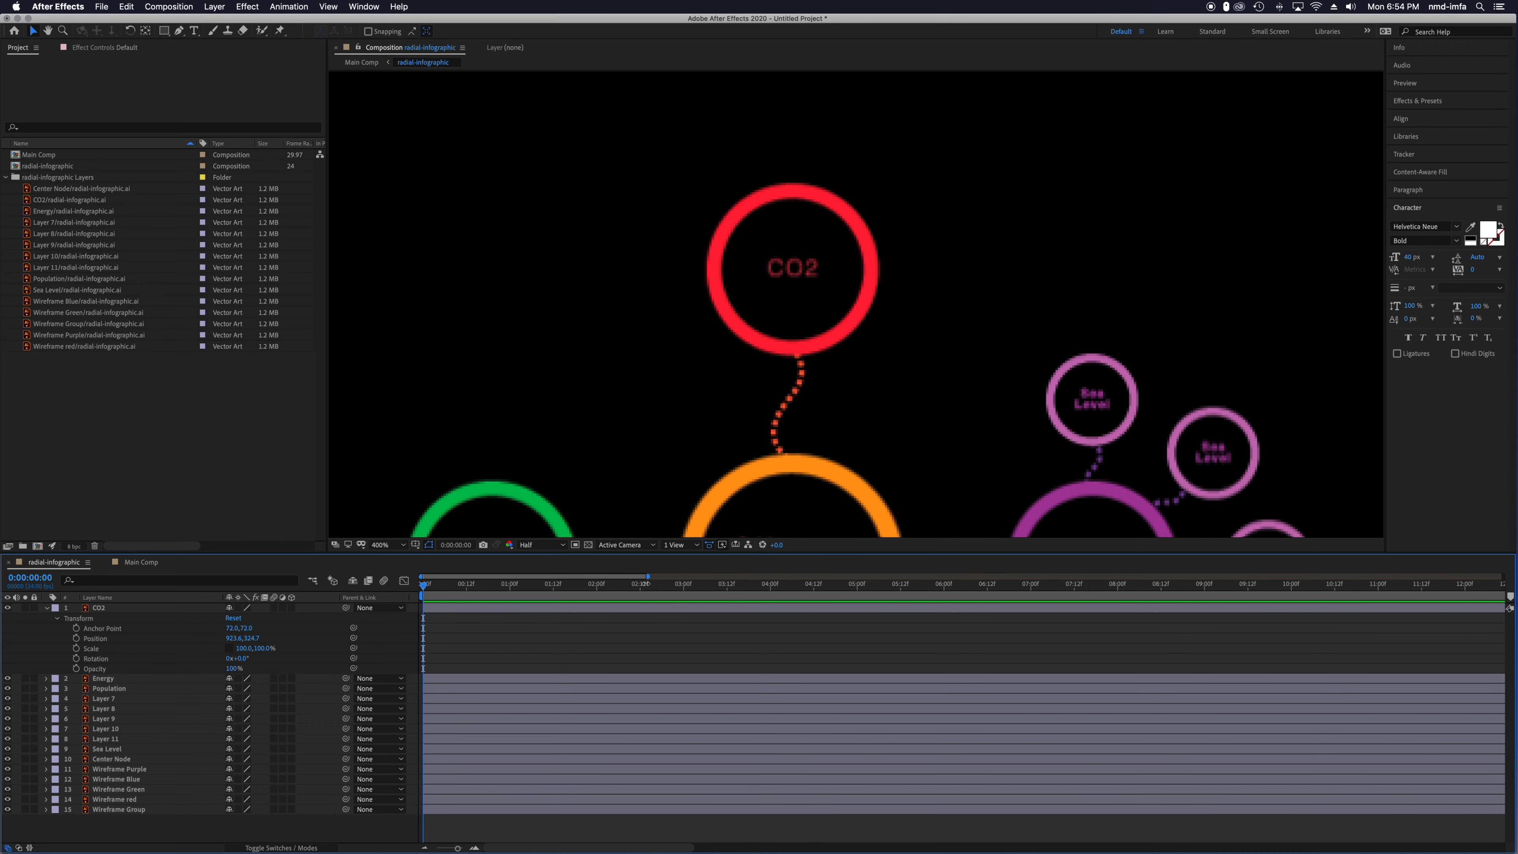
drag(645, 587, 1515, 572)
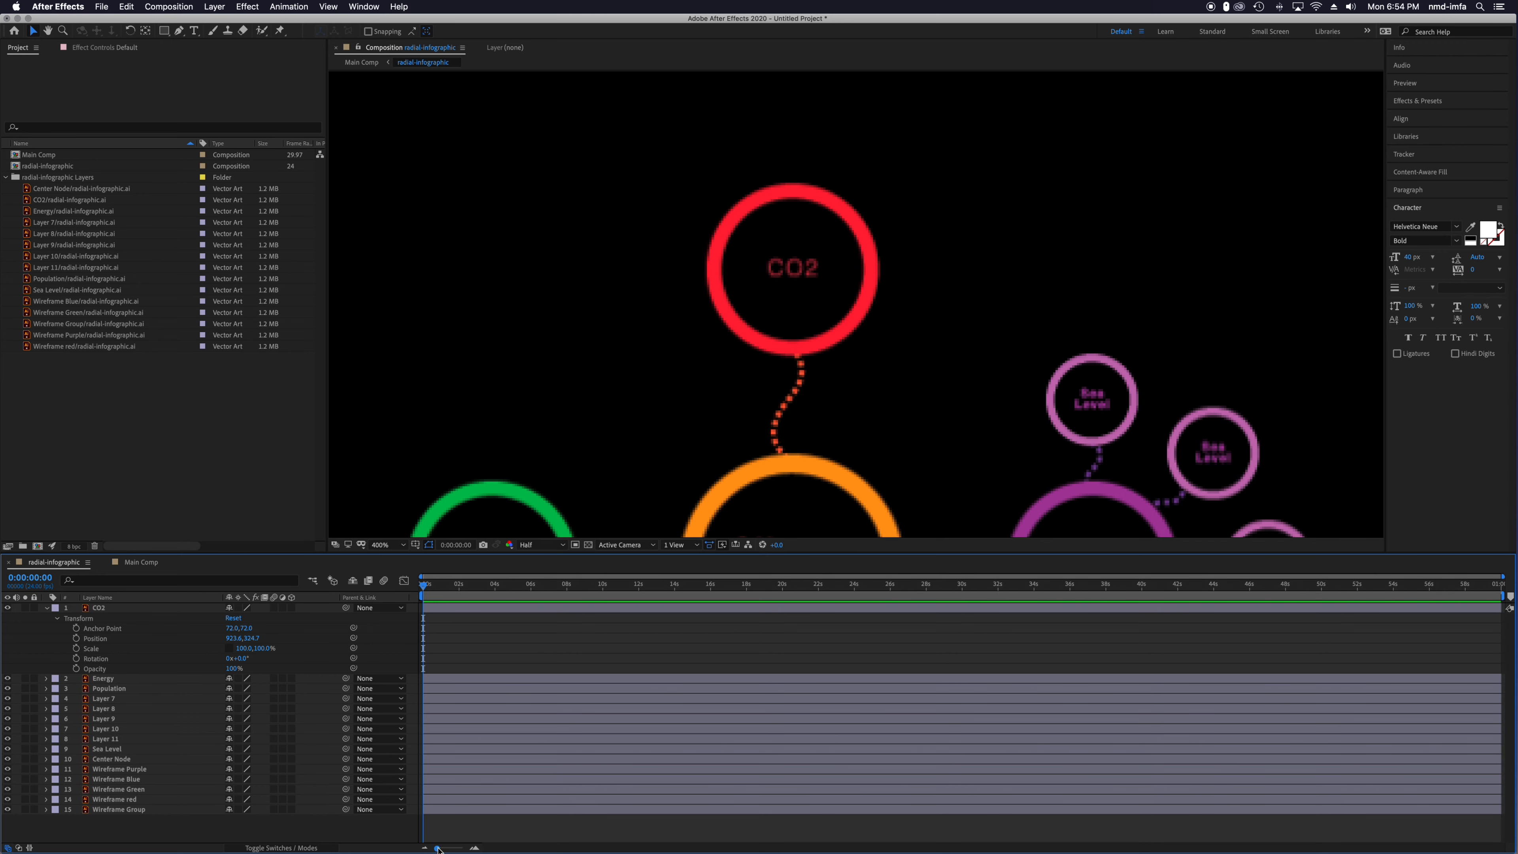
Shorten the work area to about the first eight seconds of the timeline and preview it.
drag(1507, 596, 492, 598)
click(521, 610)
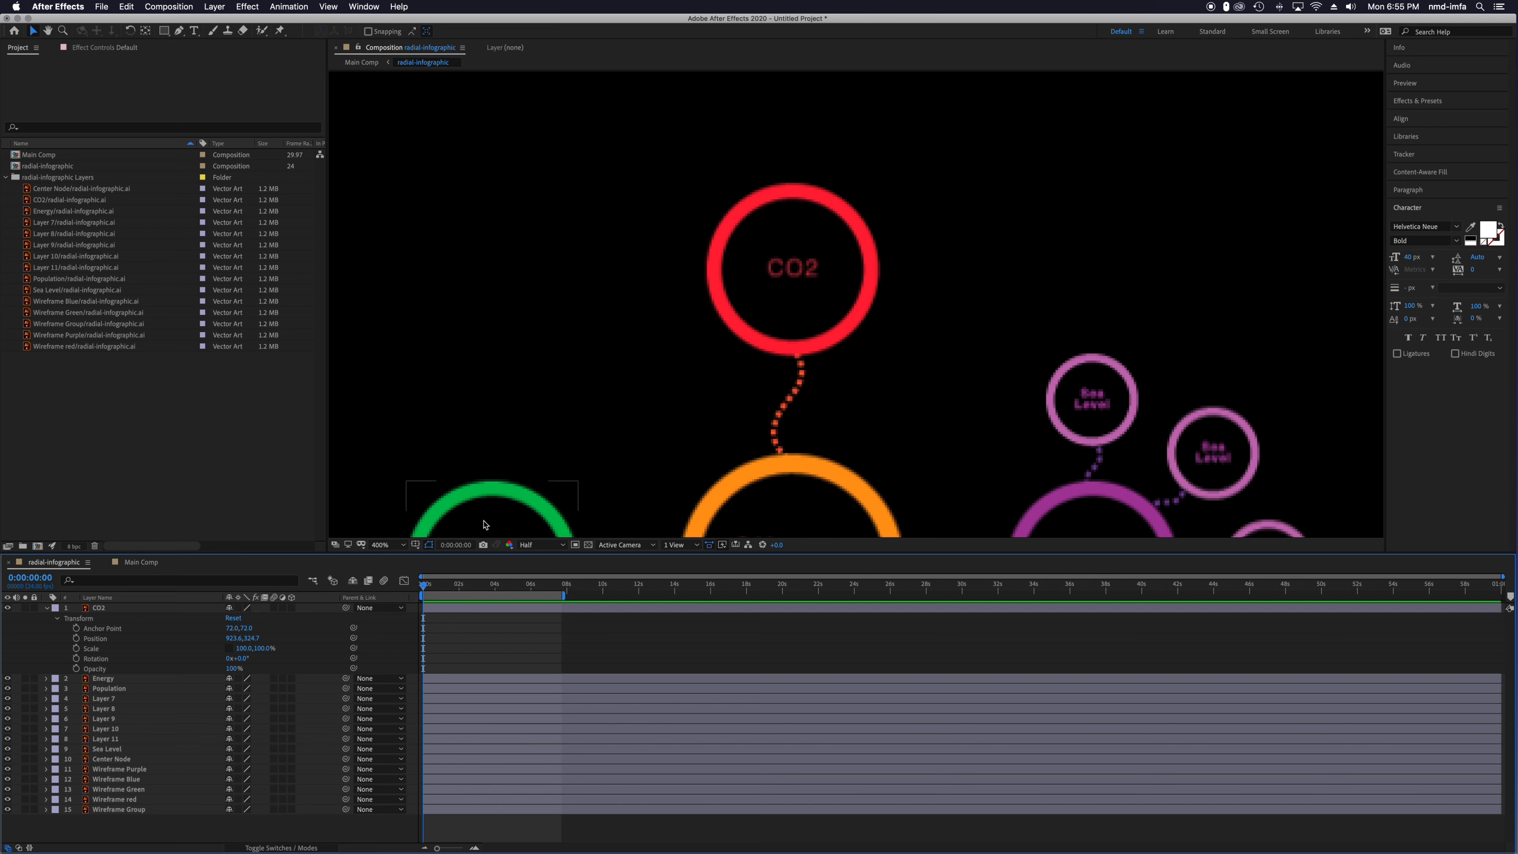
drag(568, 595, 576, 596)
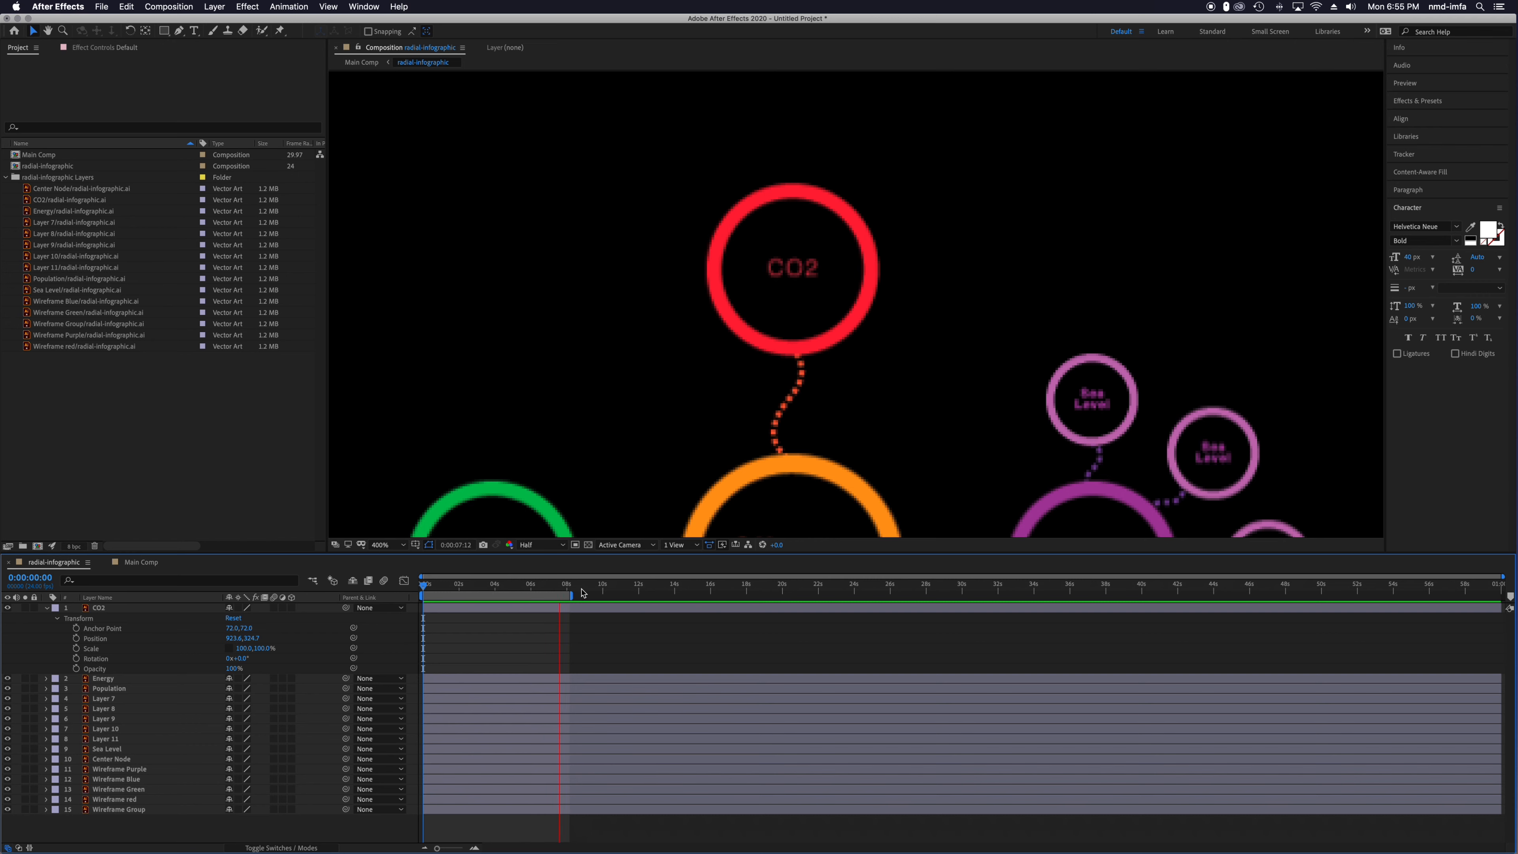
key(space)
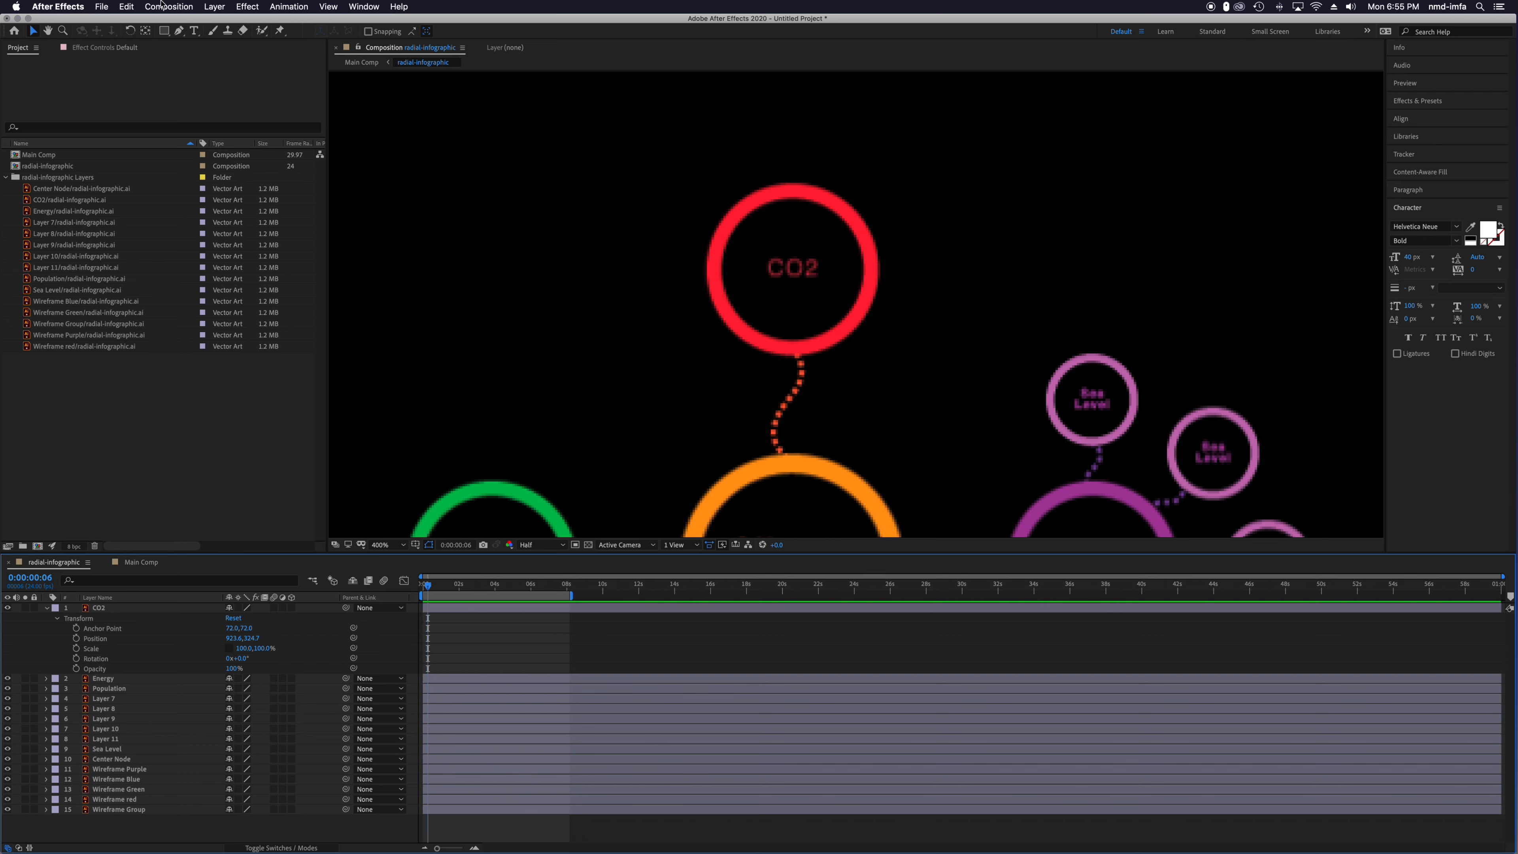
Empty the disk cache in the Media & Disk Cache preferences.
click(88, 6)
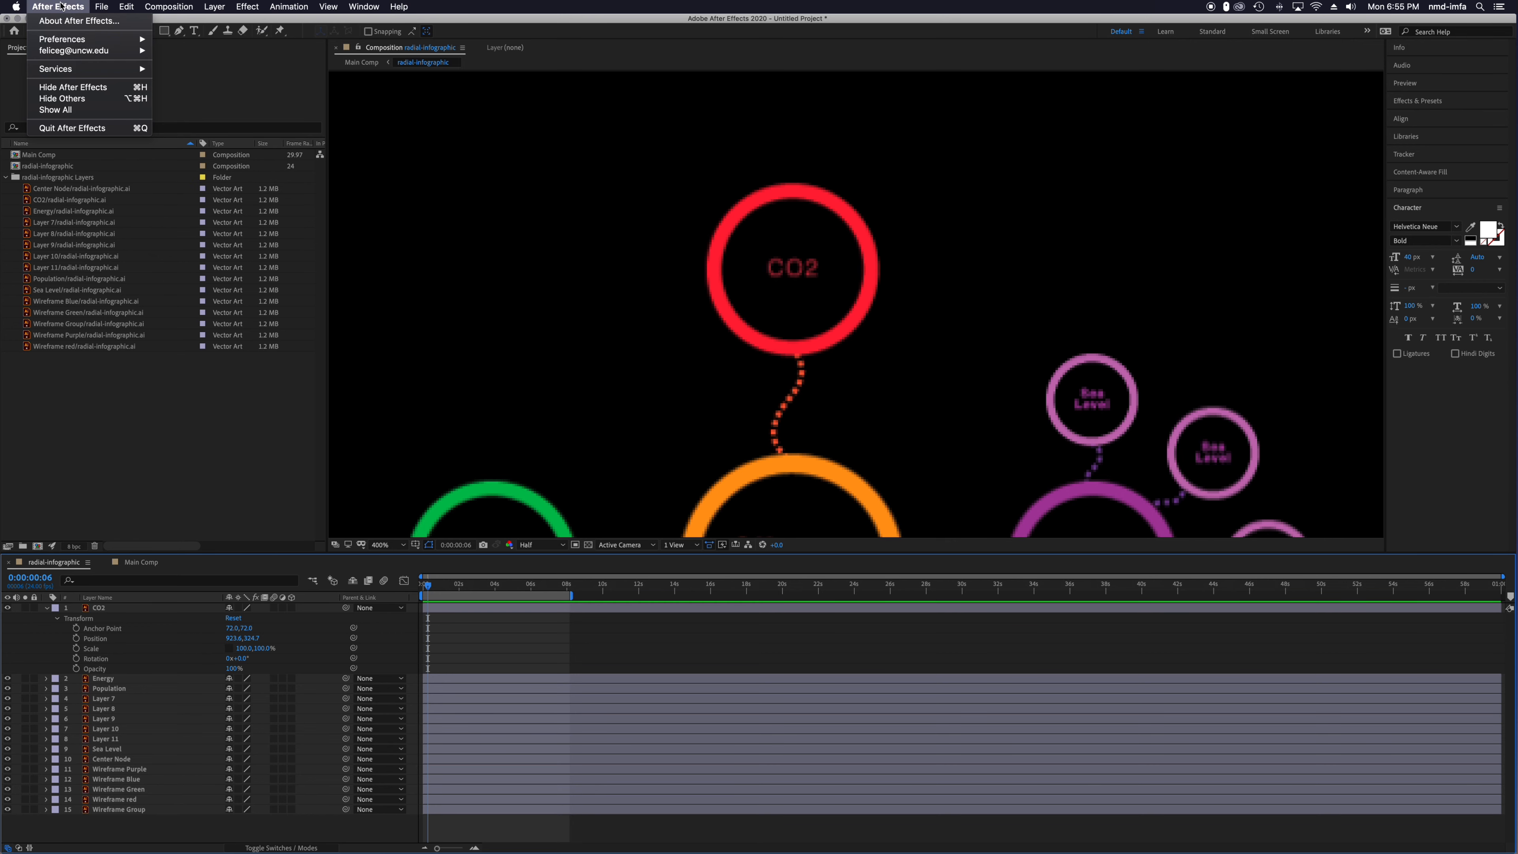
mouse_move(89, 38)
click(212, 120)
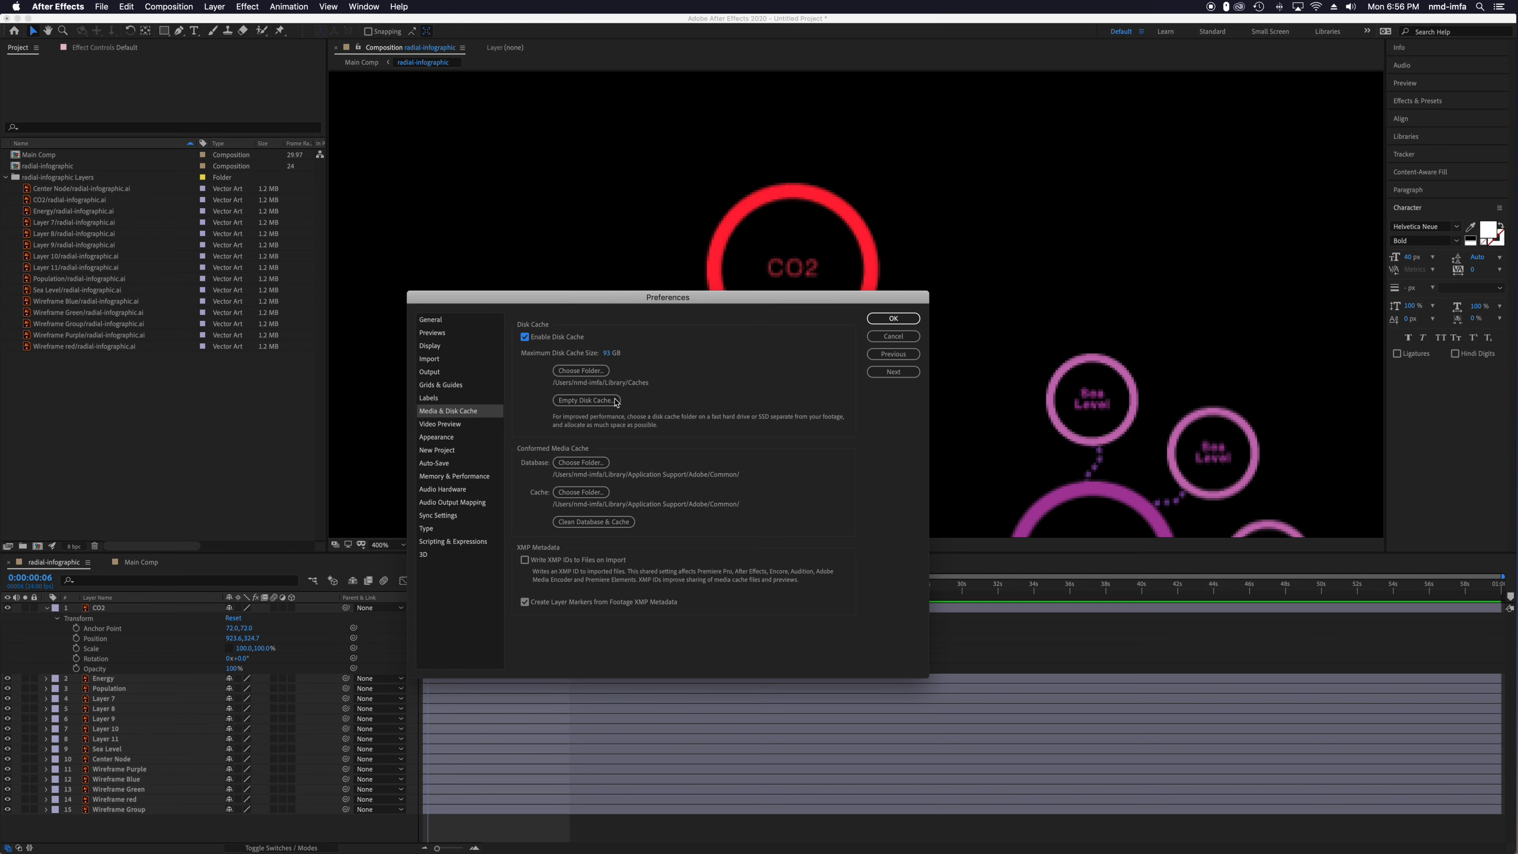
drag(678, 298, 648, 191)
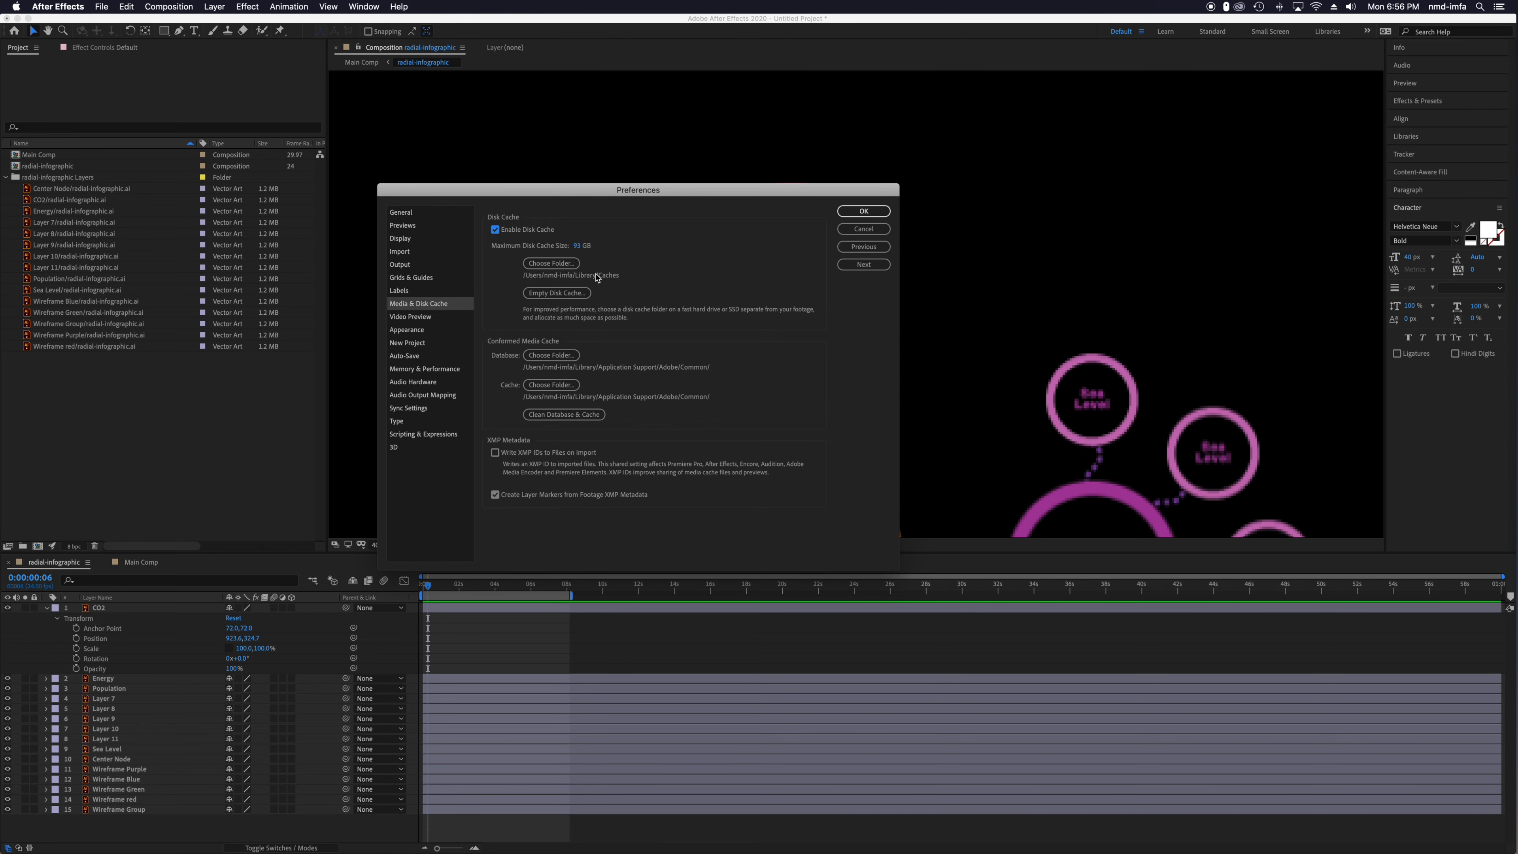
click(567, 295)
click(818, 464)
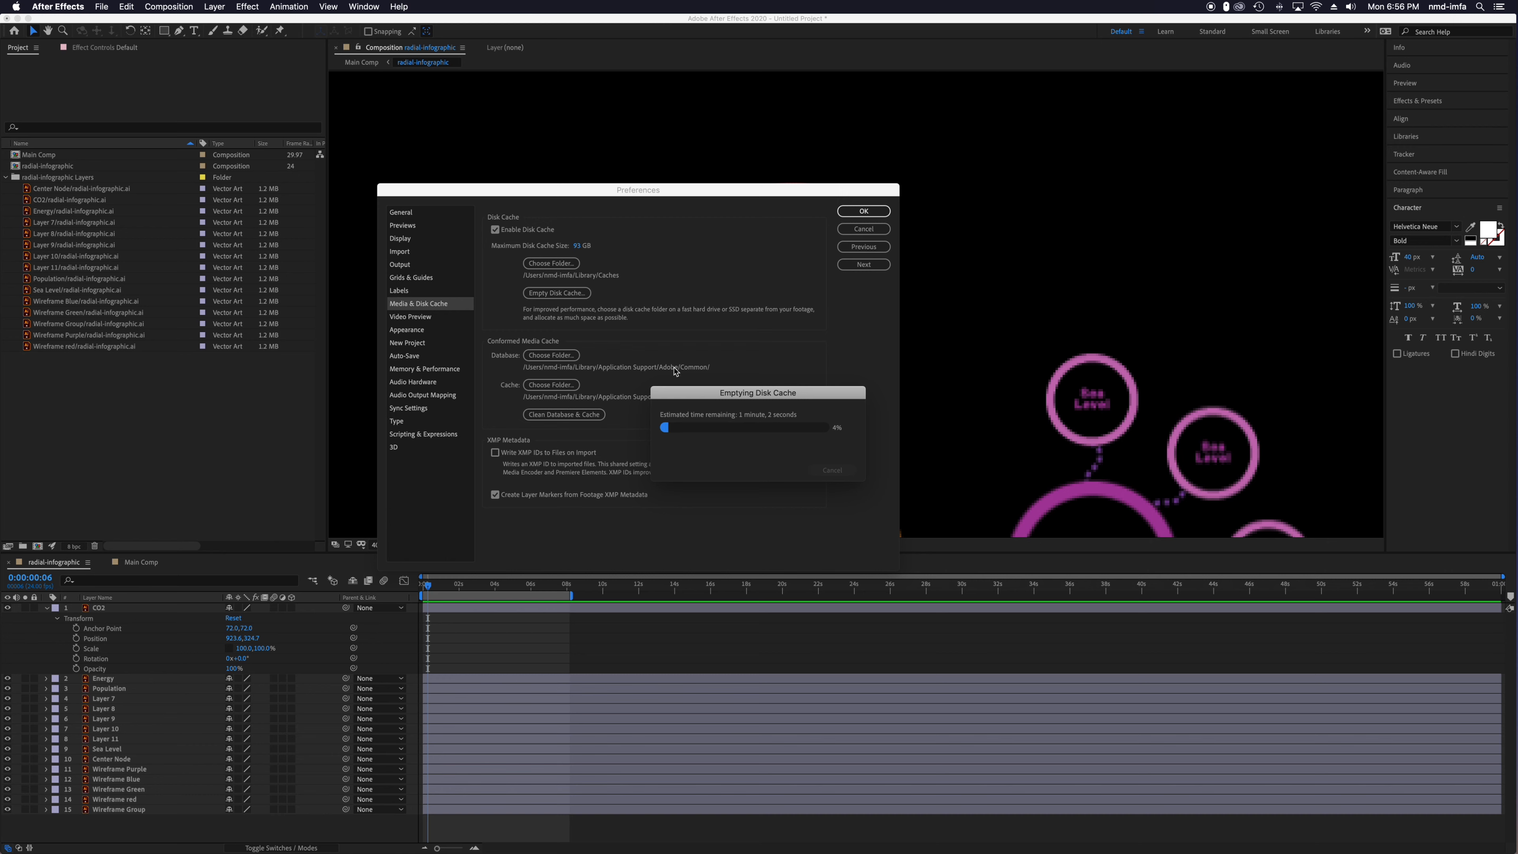
drag(741, 393, 1008, 184)
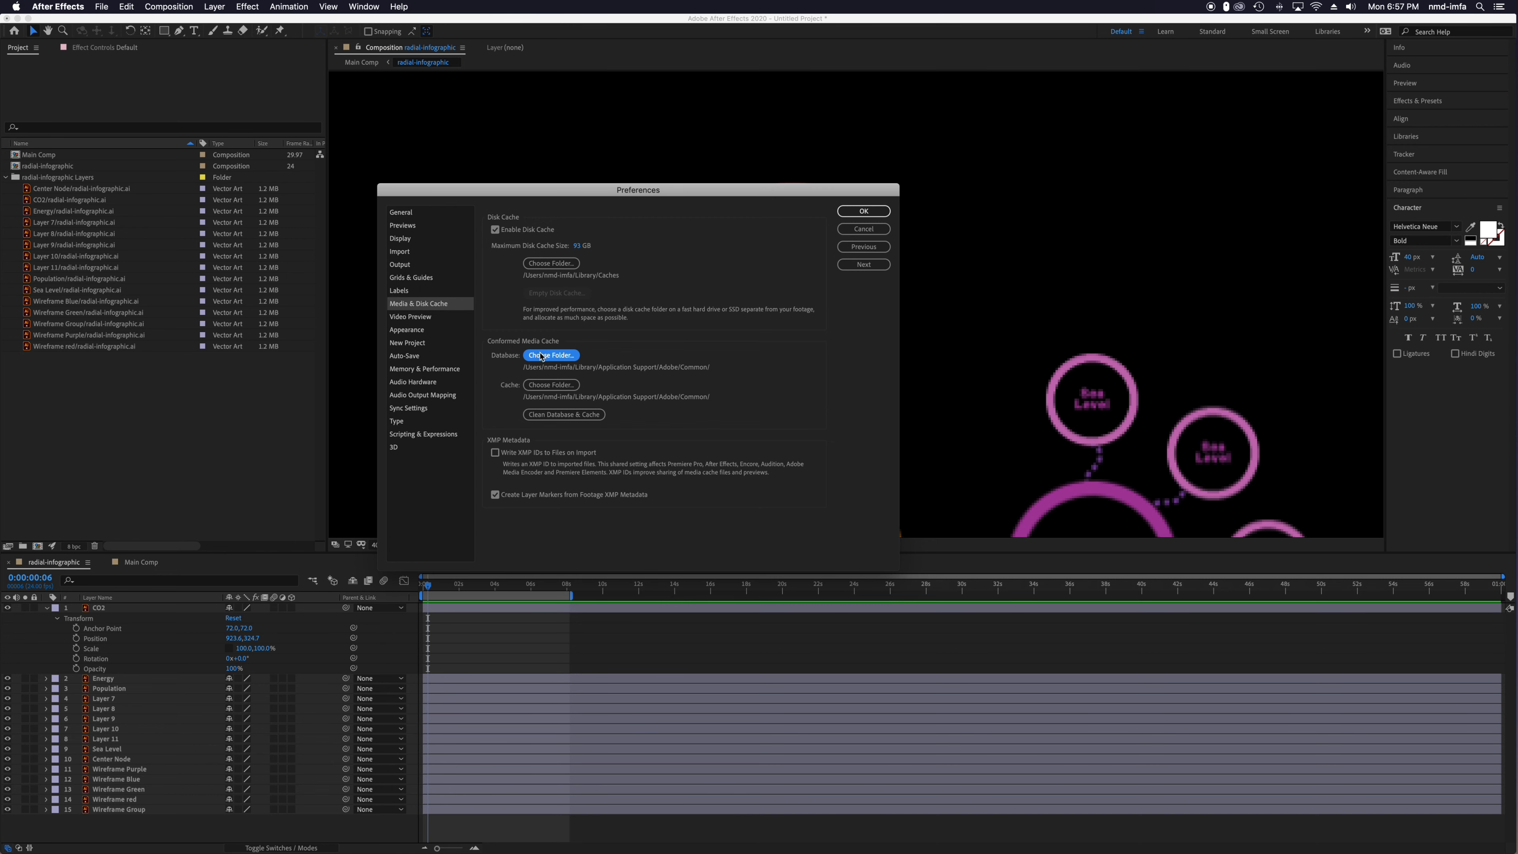
Clean the conformed media database and cache, and accept the preferences.
click(564, 414)
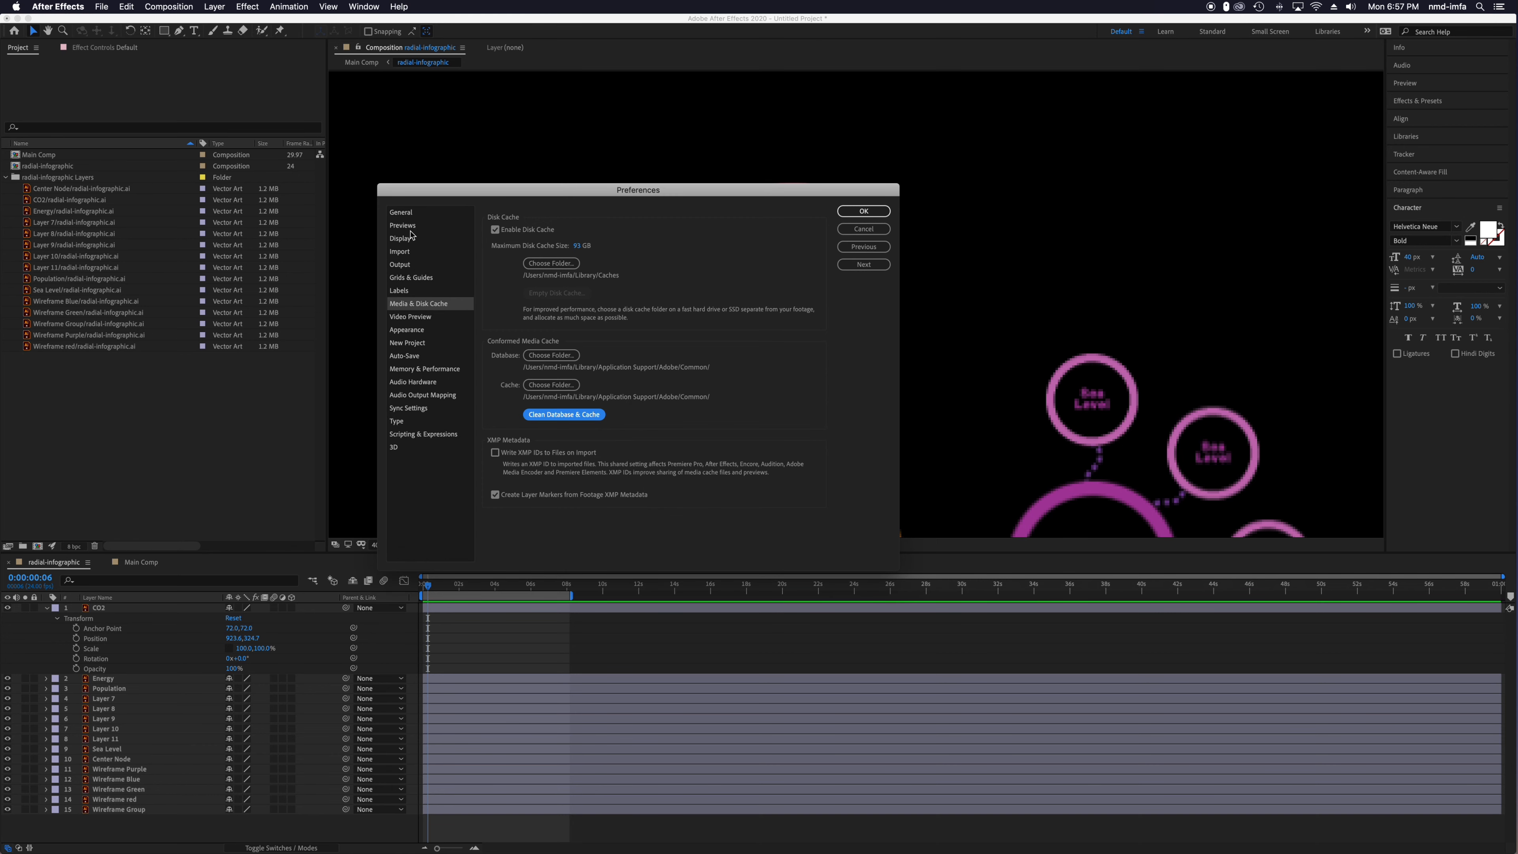
click(414, 304)
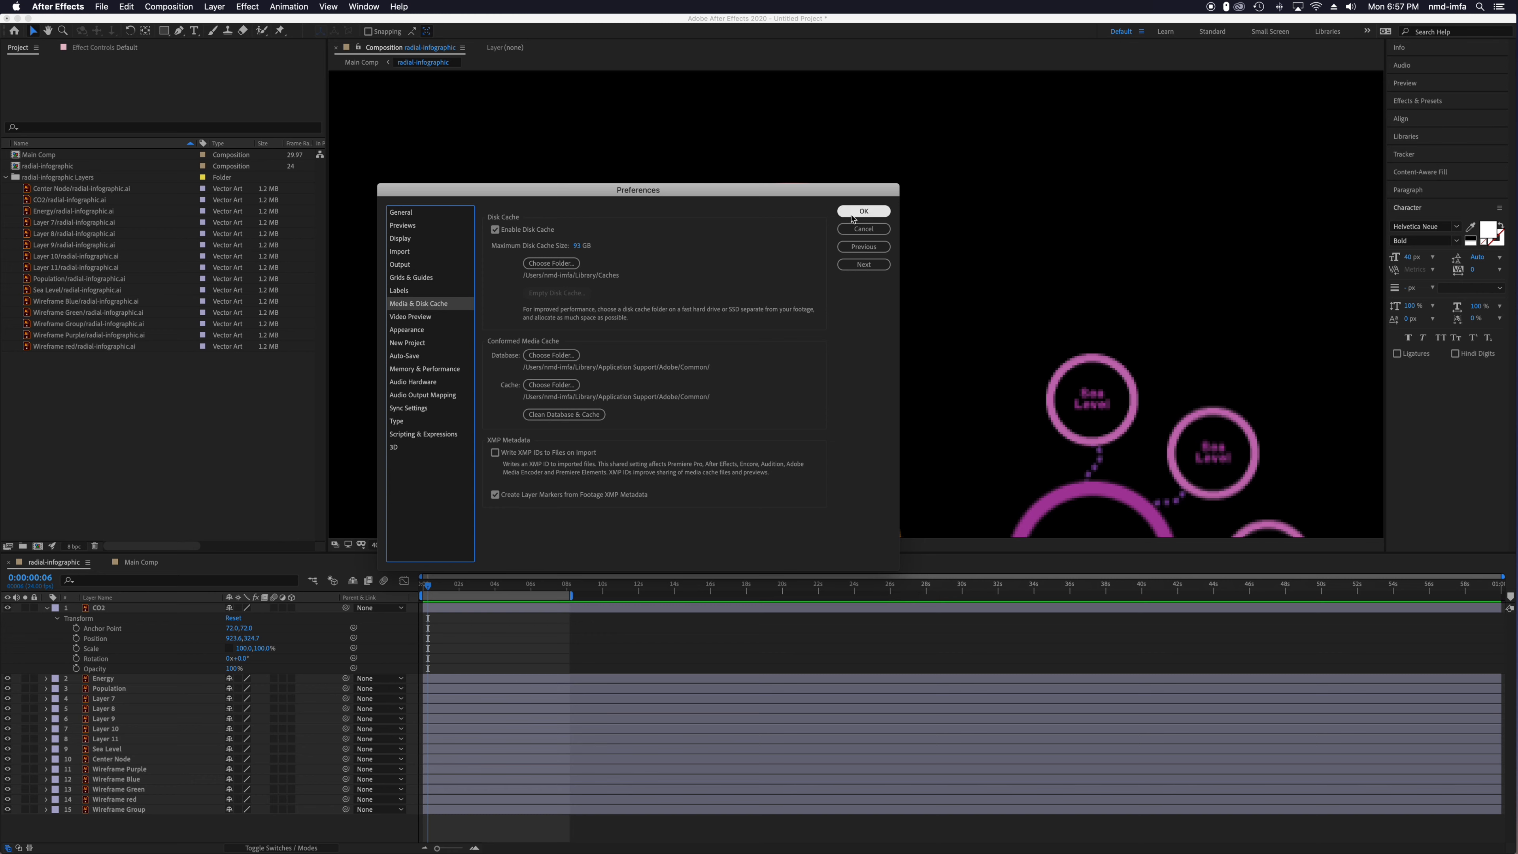
click(863, 212)
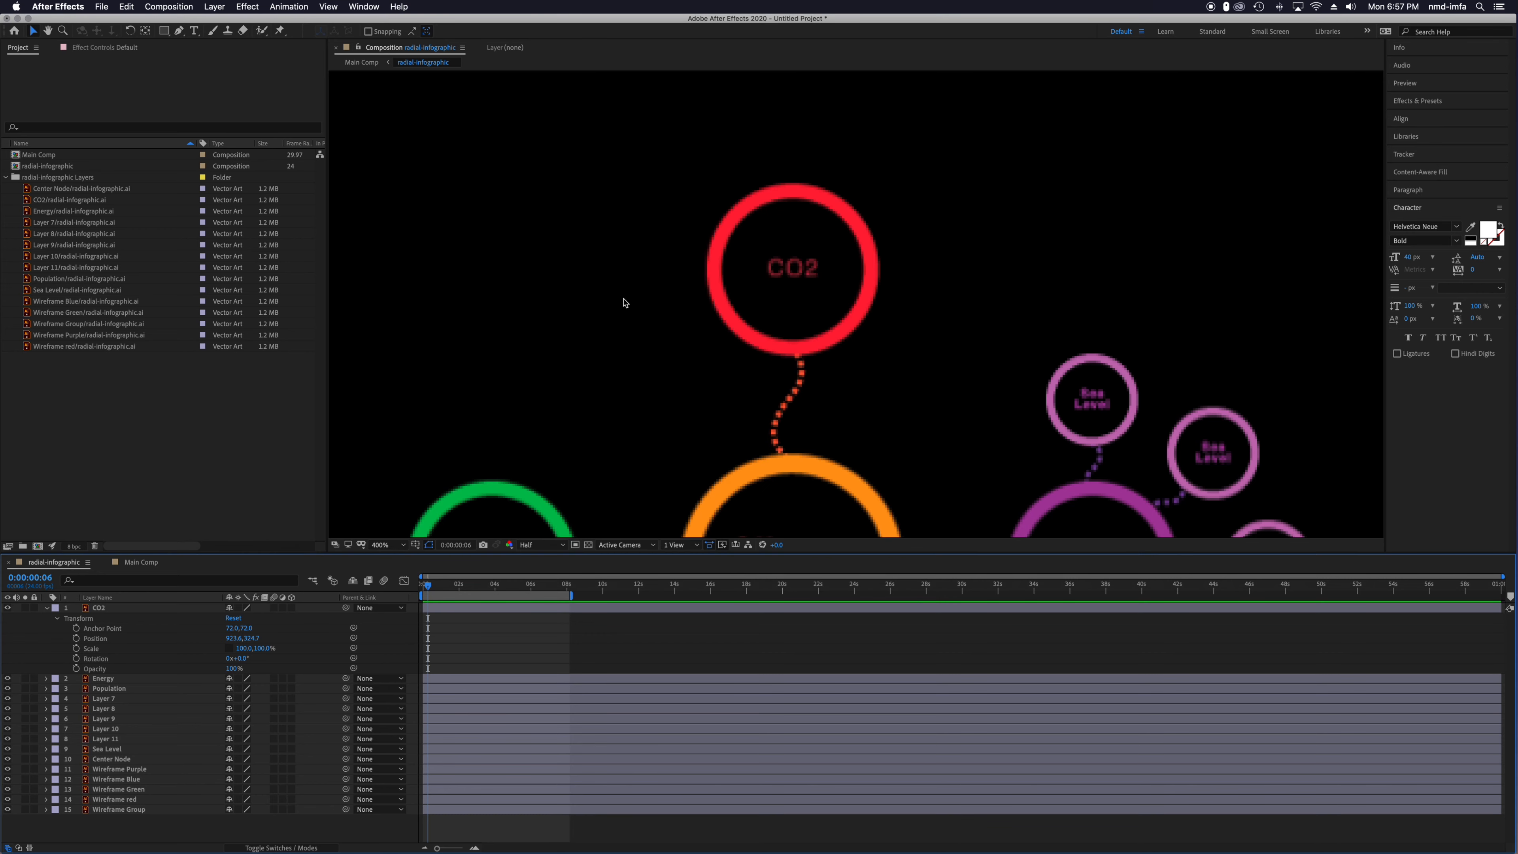
Move the playhead to 0:00:10:00 and extend the work area end to that time.
scroll(624, 300, down, 2)
scroll(623, 300, up, 1)
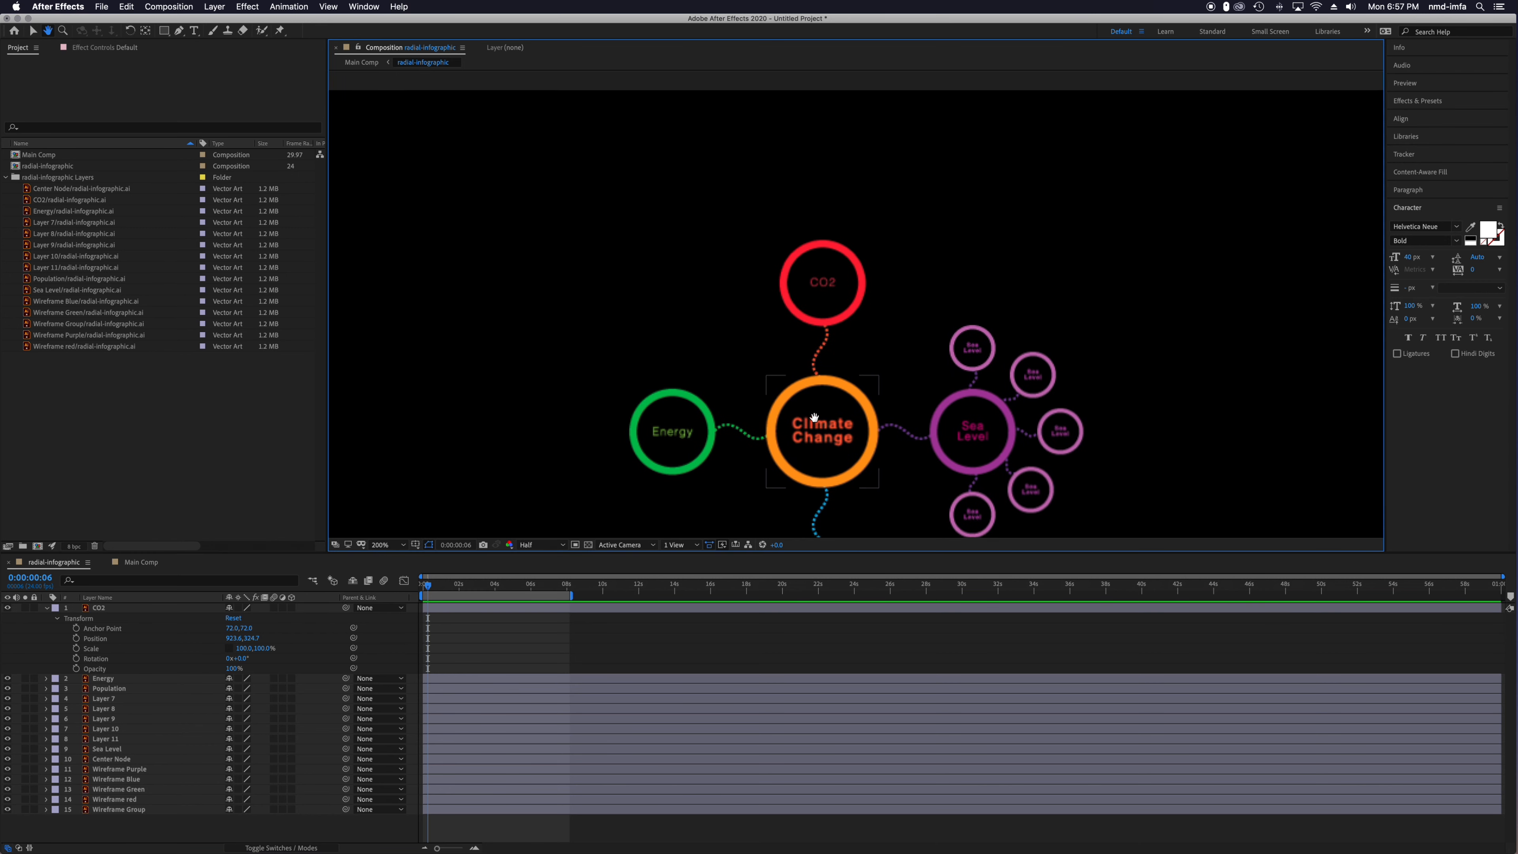
scroll(746, 407, down, 3)
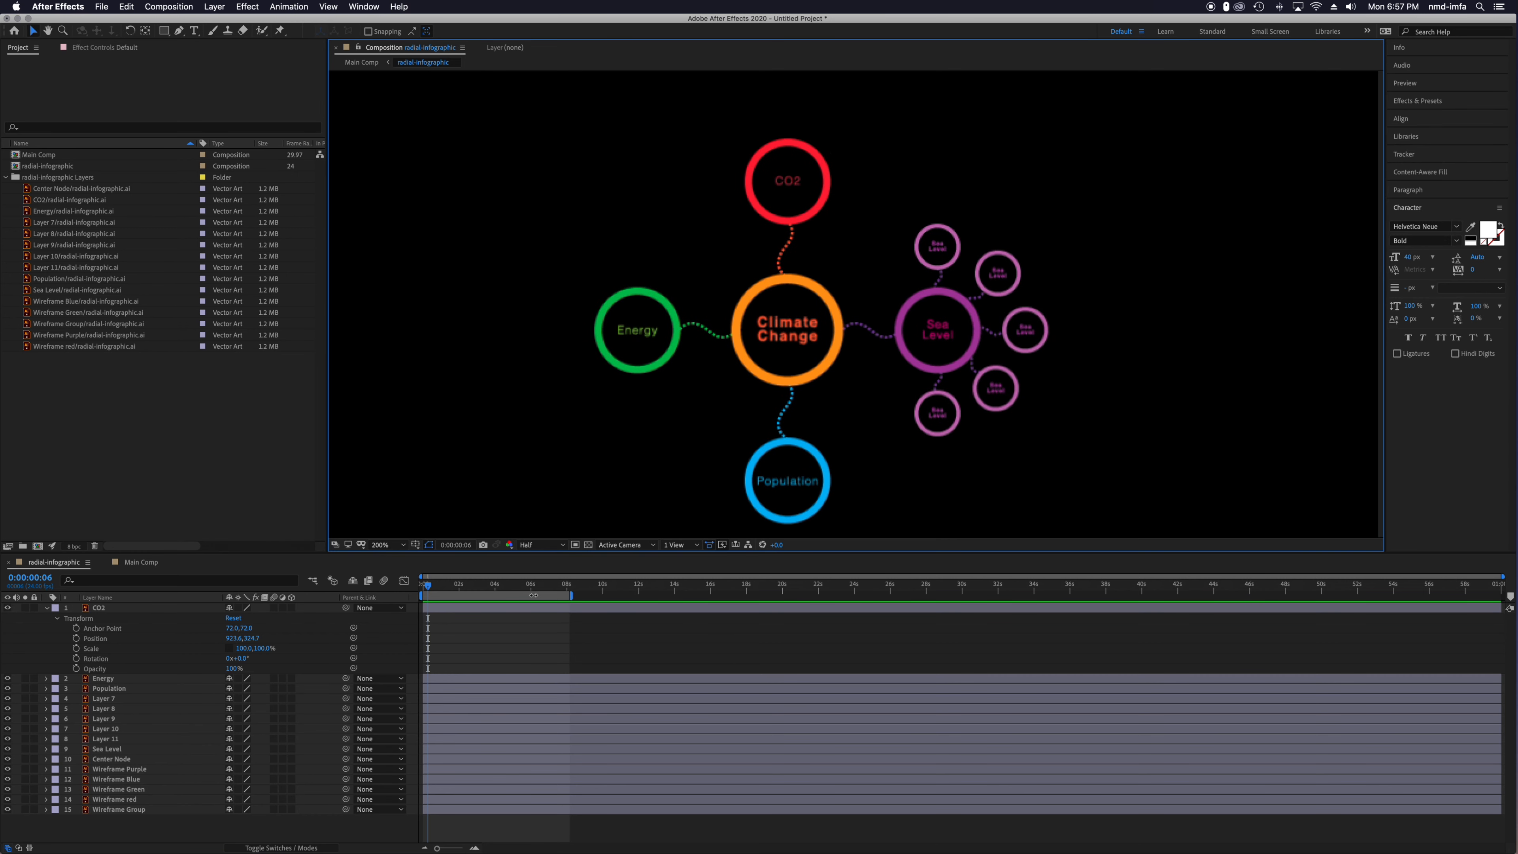
mouse_move(432, 589)
mouse_down()
mouse_move(565, 593)
mouse_move(418, 590)
mouse_up()
click(598, 589)
drag(599, 586, 605, 587)
click(33, 577)
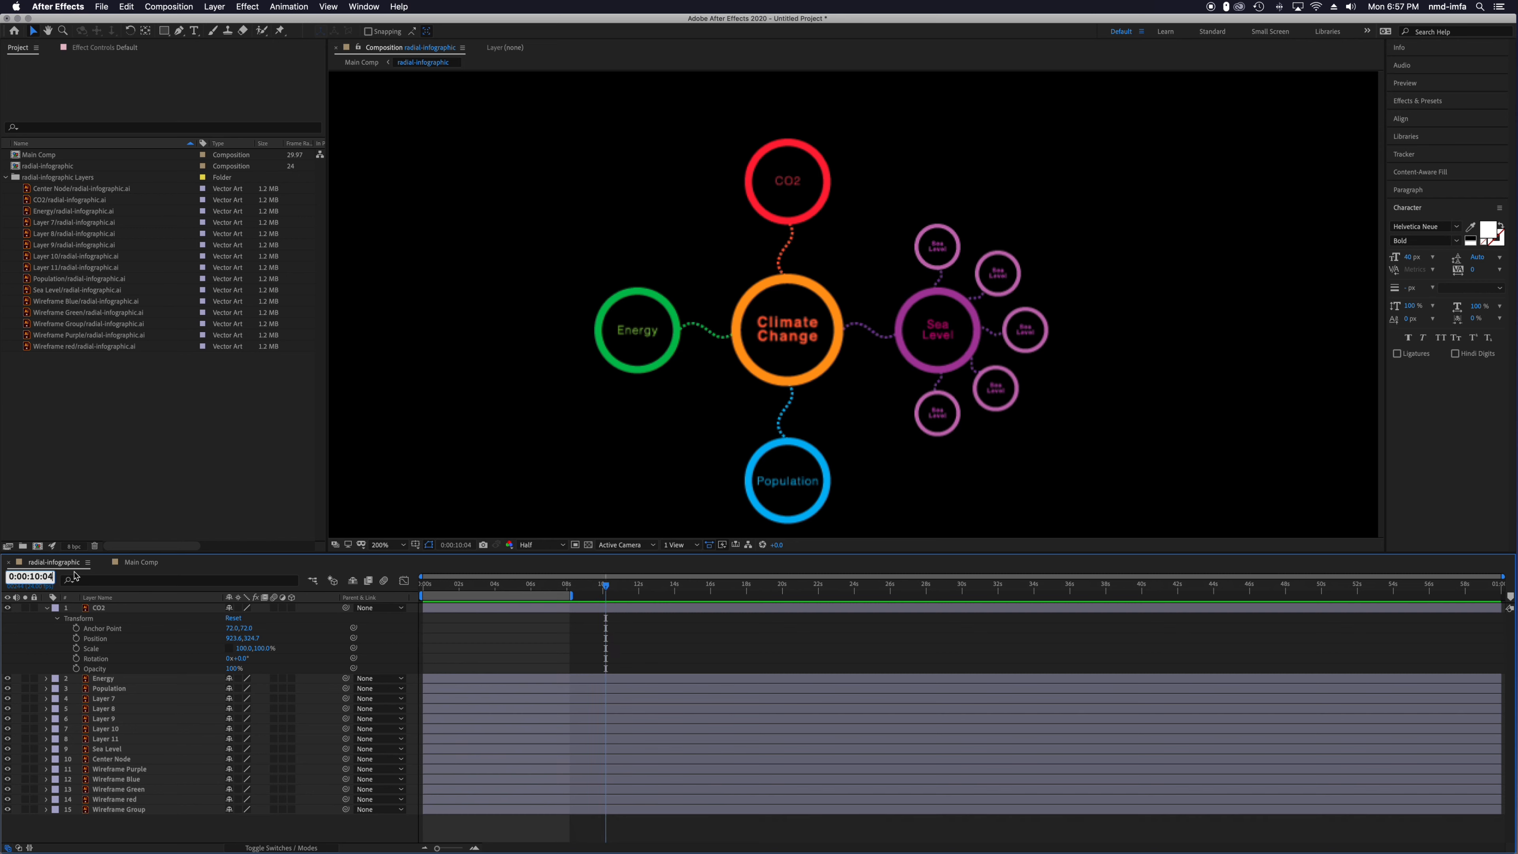
text(0)
key(Return)
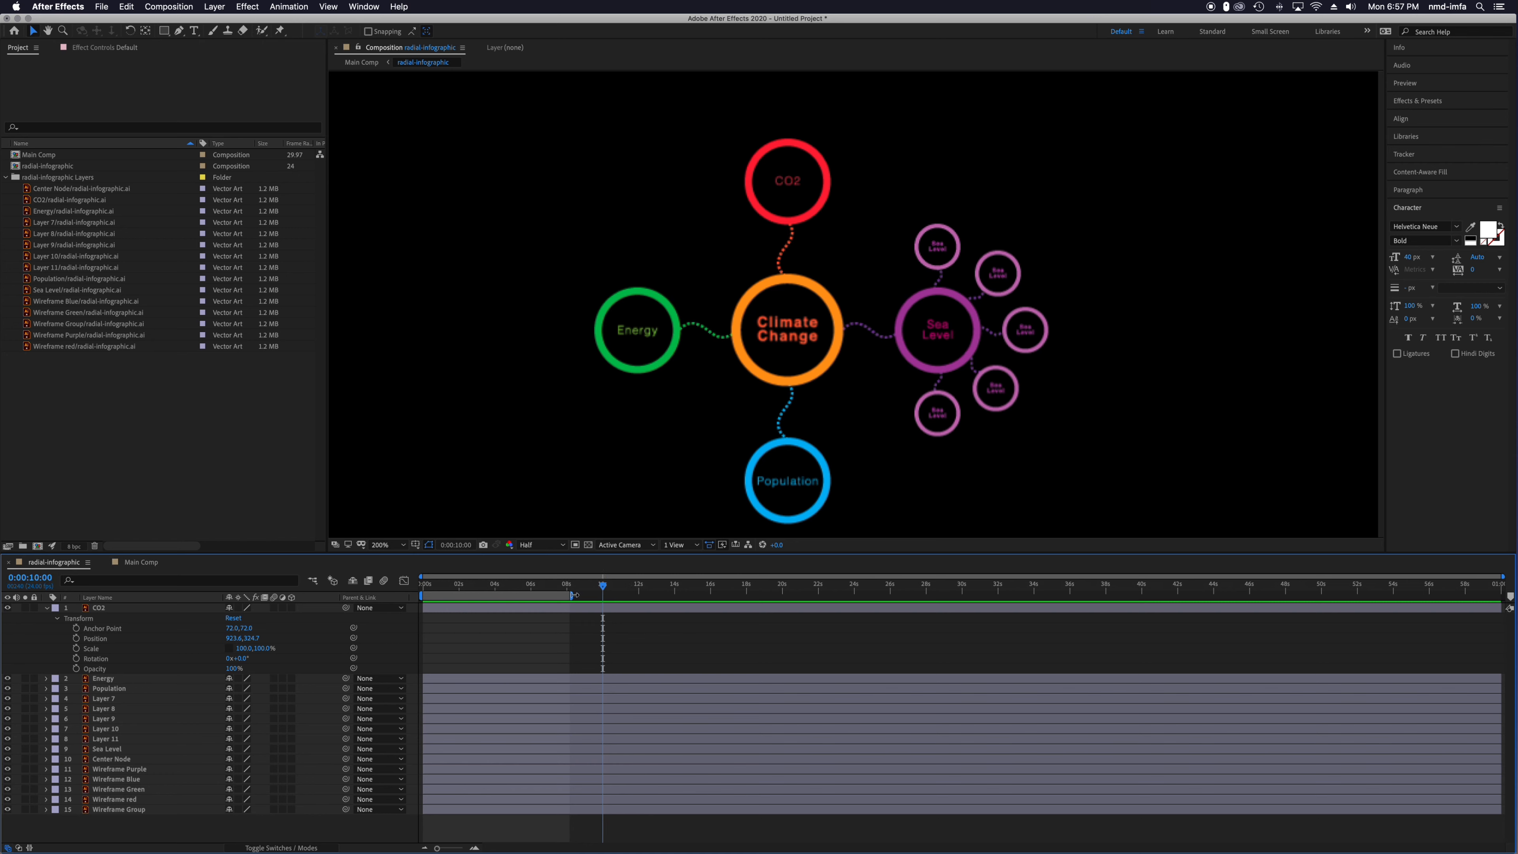
drag(573, 593, 599, 604)
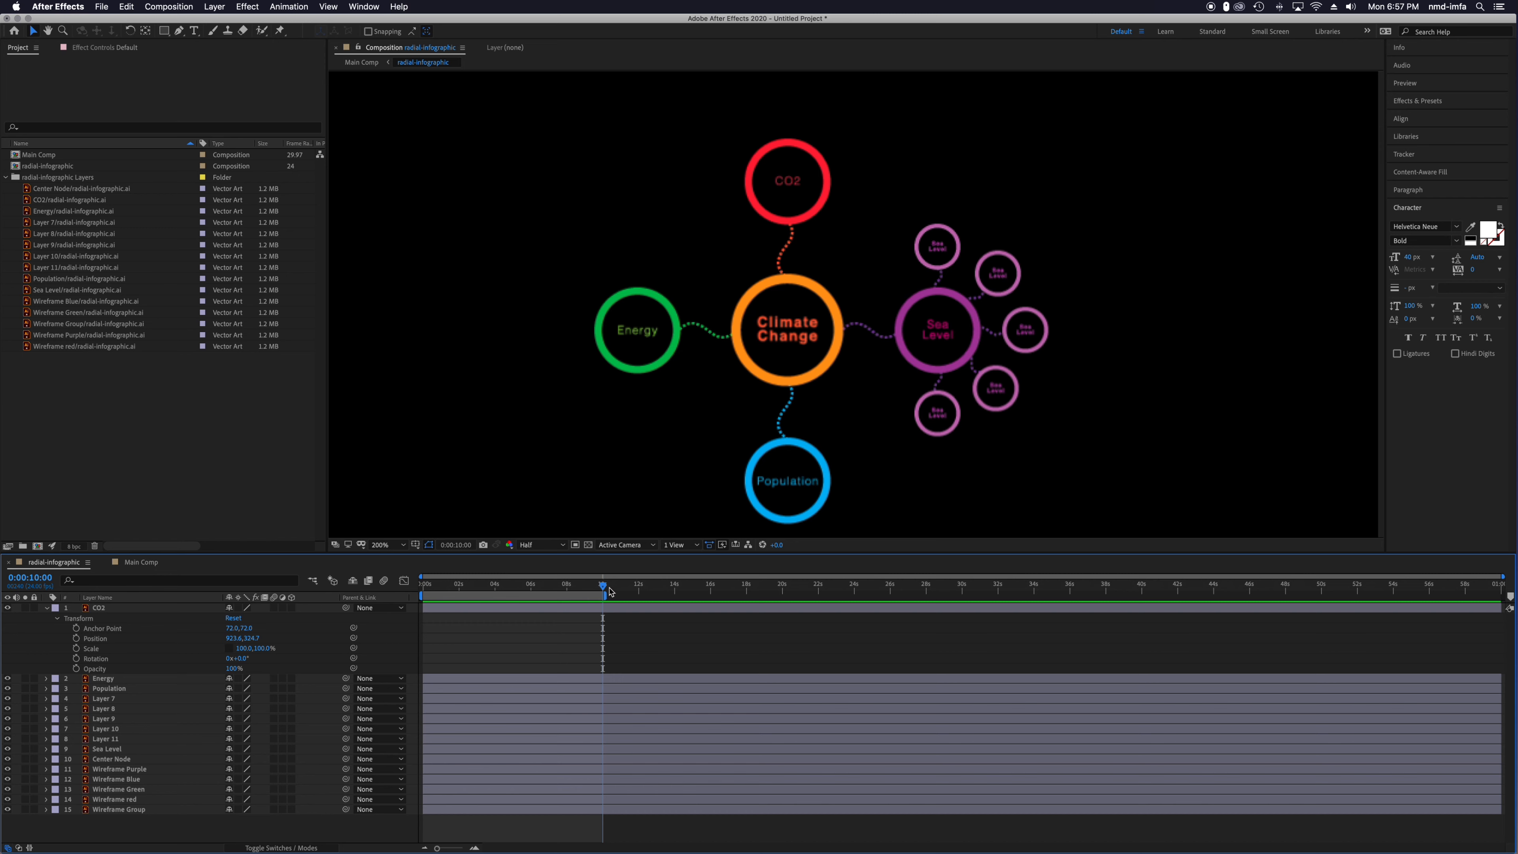
Select the Center Node layer, collapse the CO2 layer's properties, and hide every layer except Center Node.
drag(603, 592, 501, 599)
click(803, 334)
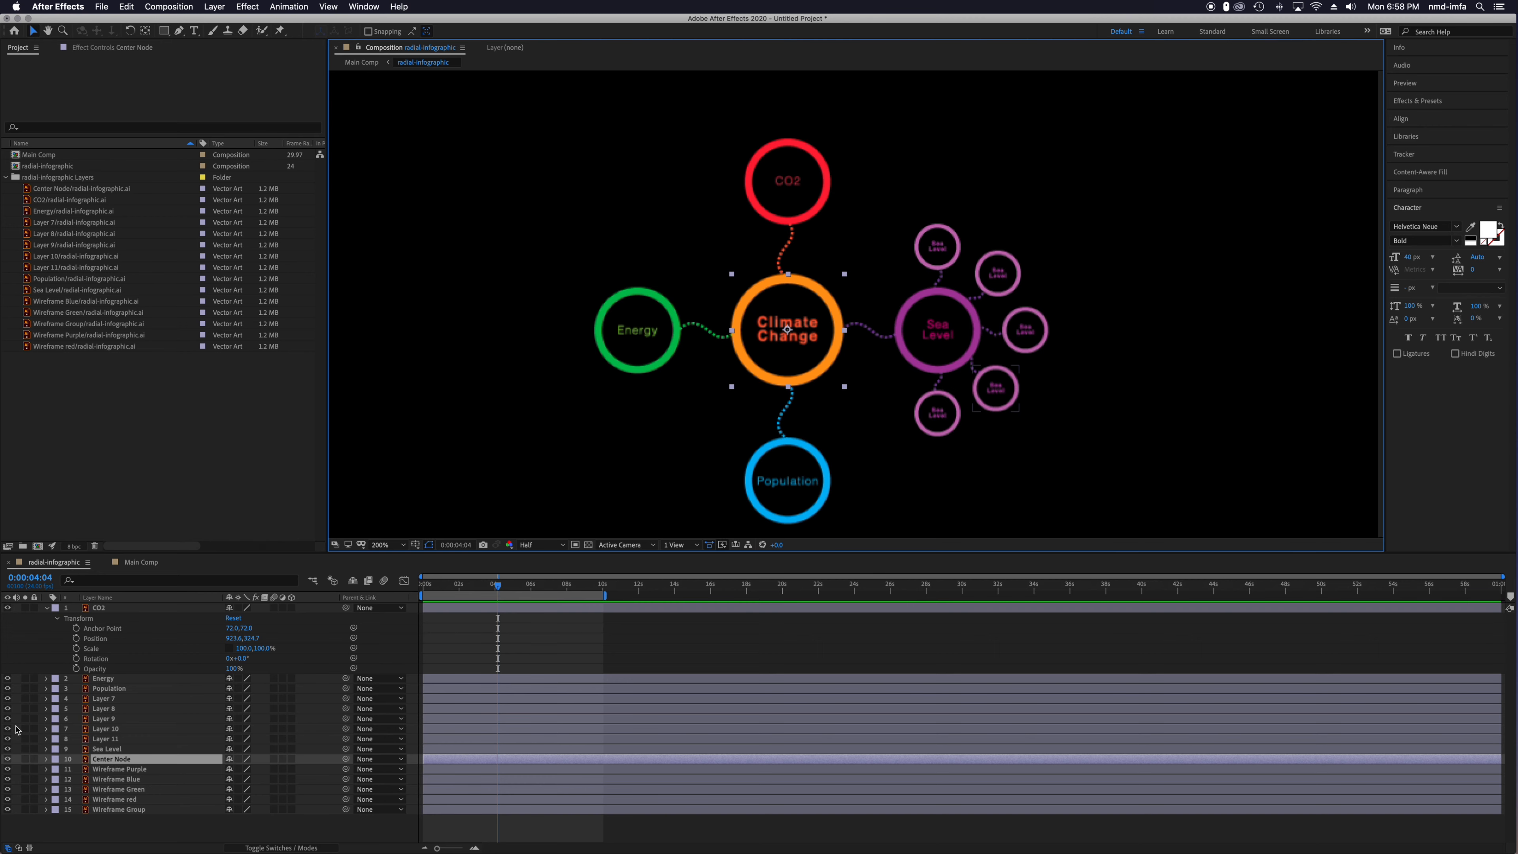
click(47, 609)
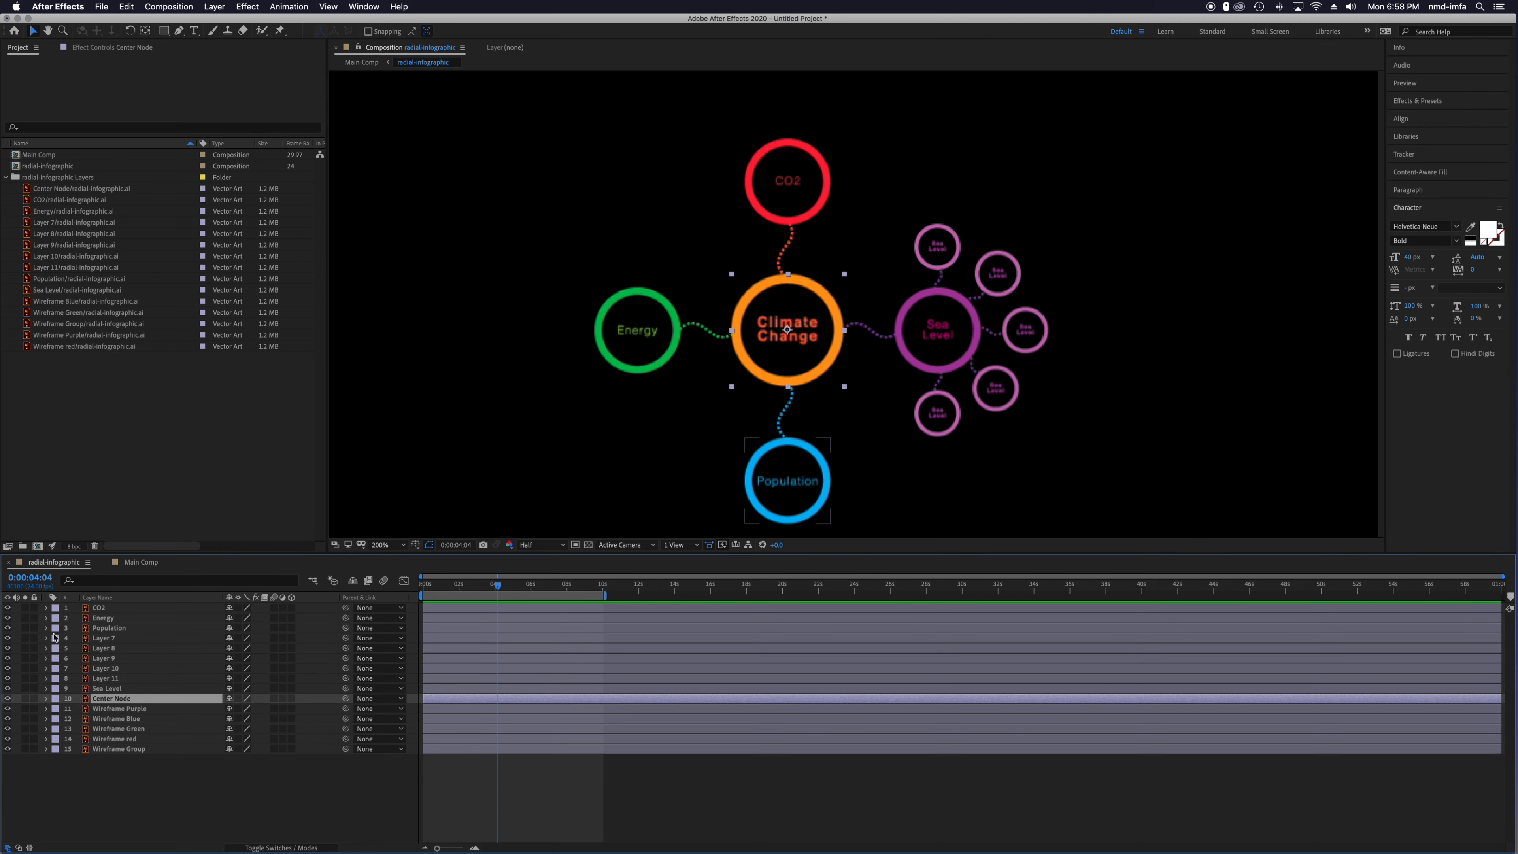
drag(7, 688, 7, 615)
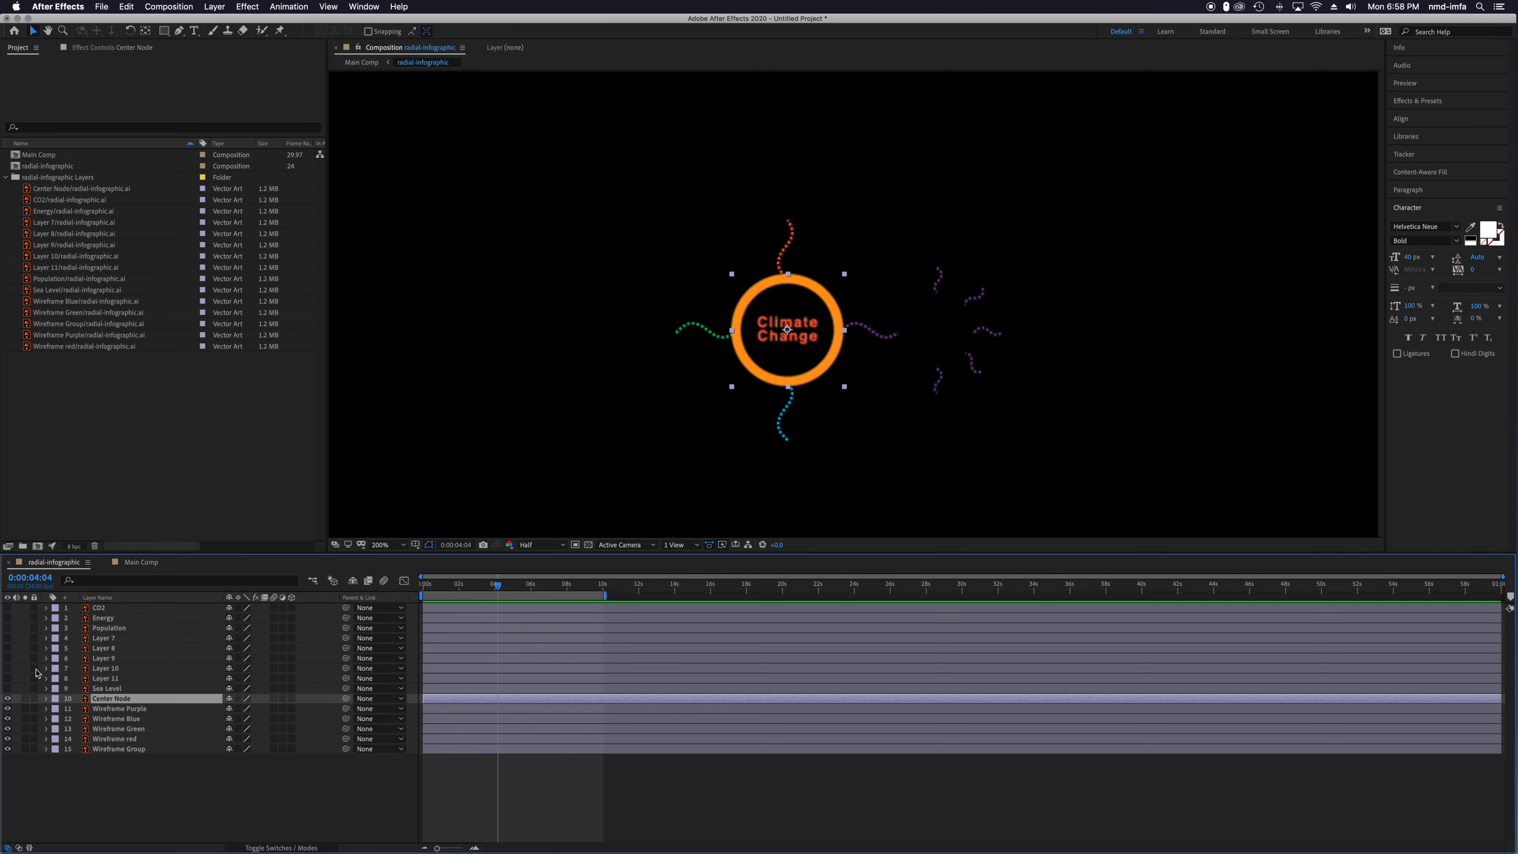
drag(7, 708, 10, 752)
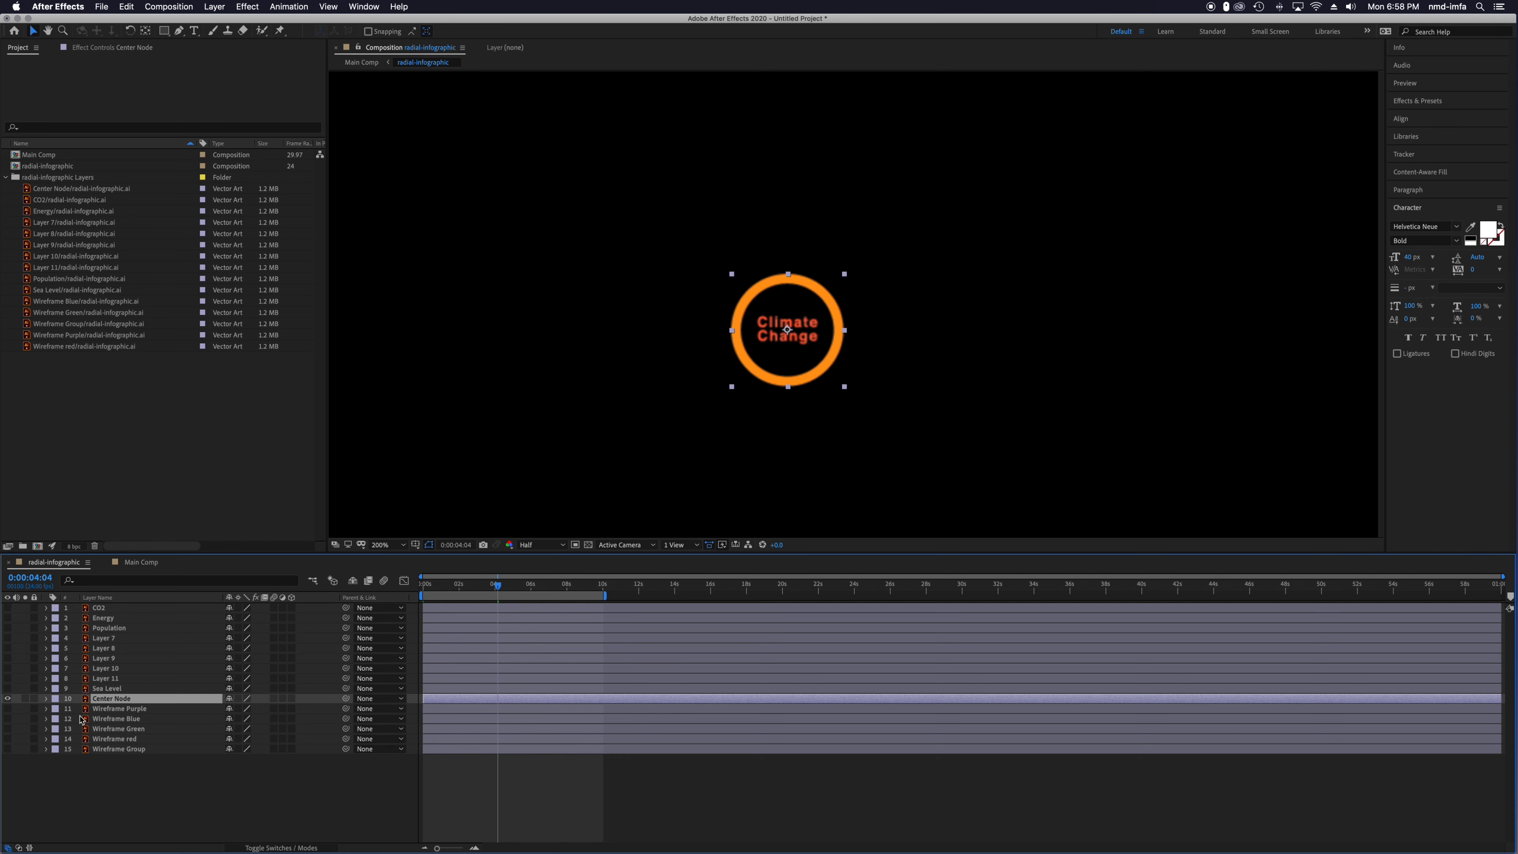
Move the Center Node layer to the bottom of the stack and back above Wireframe Purple, and expand its Transform properties.
drag(121, 700, 125, 757)
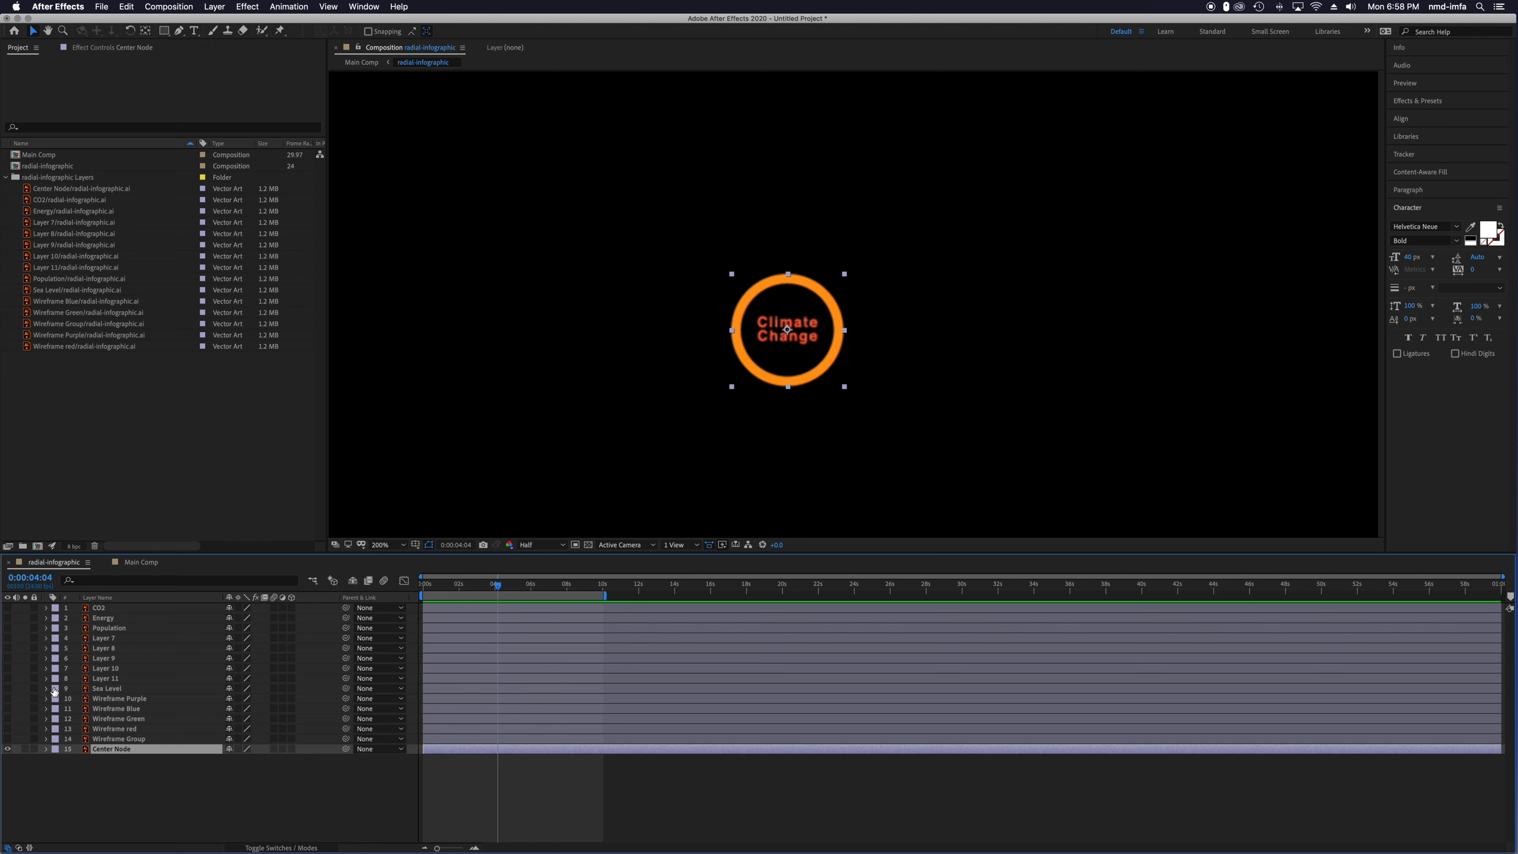
drag(127, 752, 138, 701)
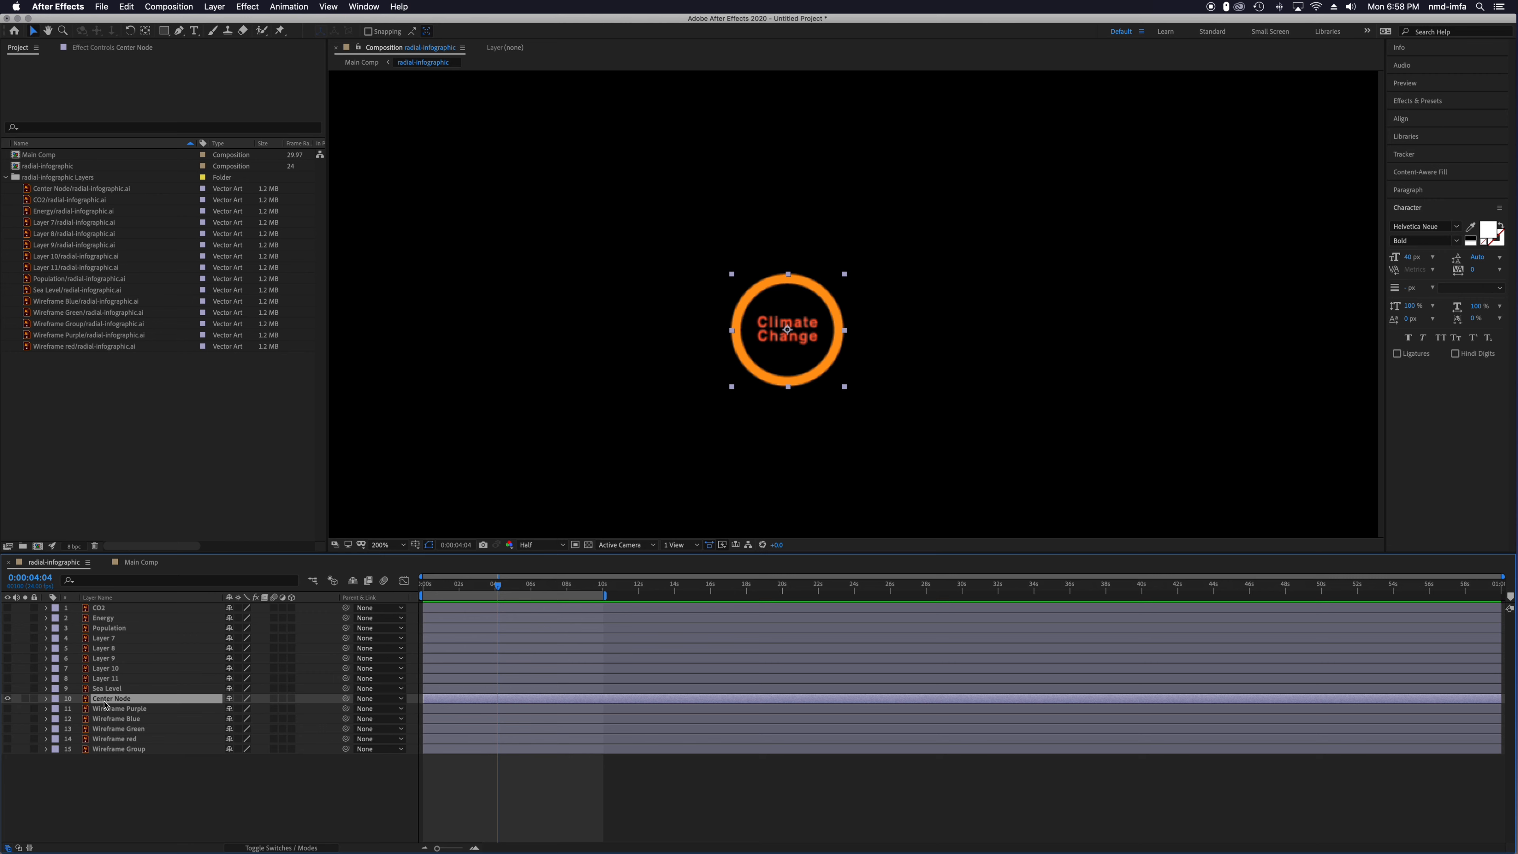
click(47, 700)
click(57, 710)
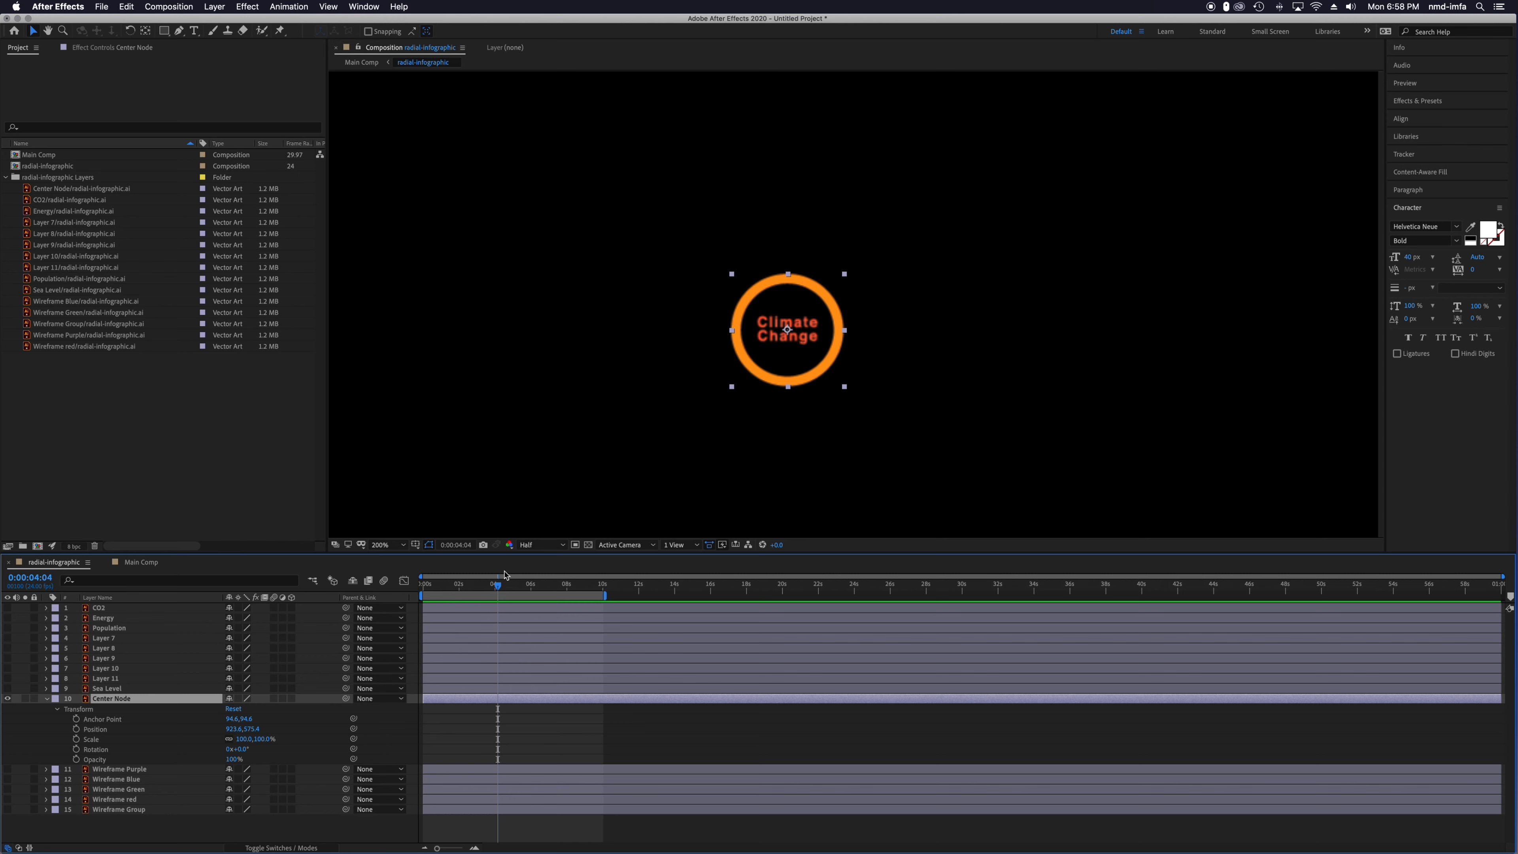
Add an Opacity keyframe of 0% to the Center Node layer at 0:00:00:00.
drag(497, 591, 394, 592)
click(77, 760)
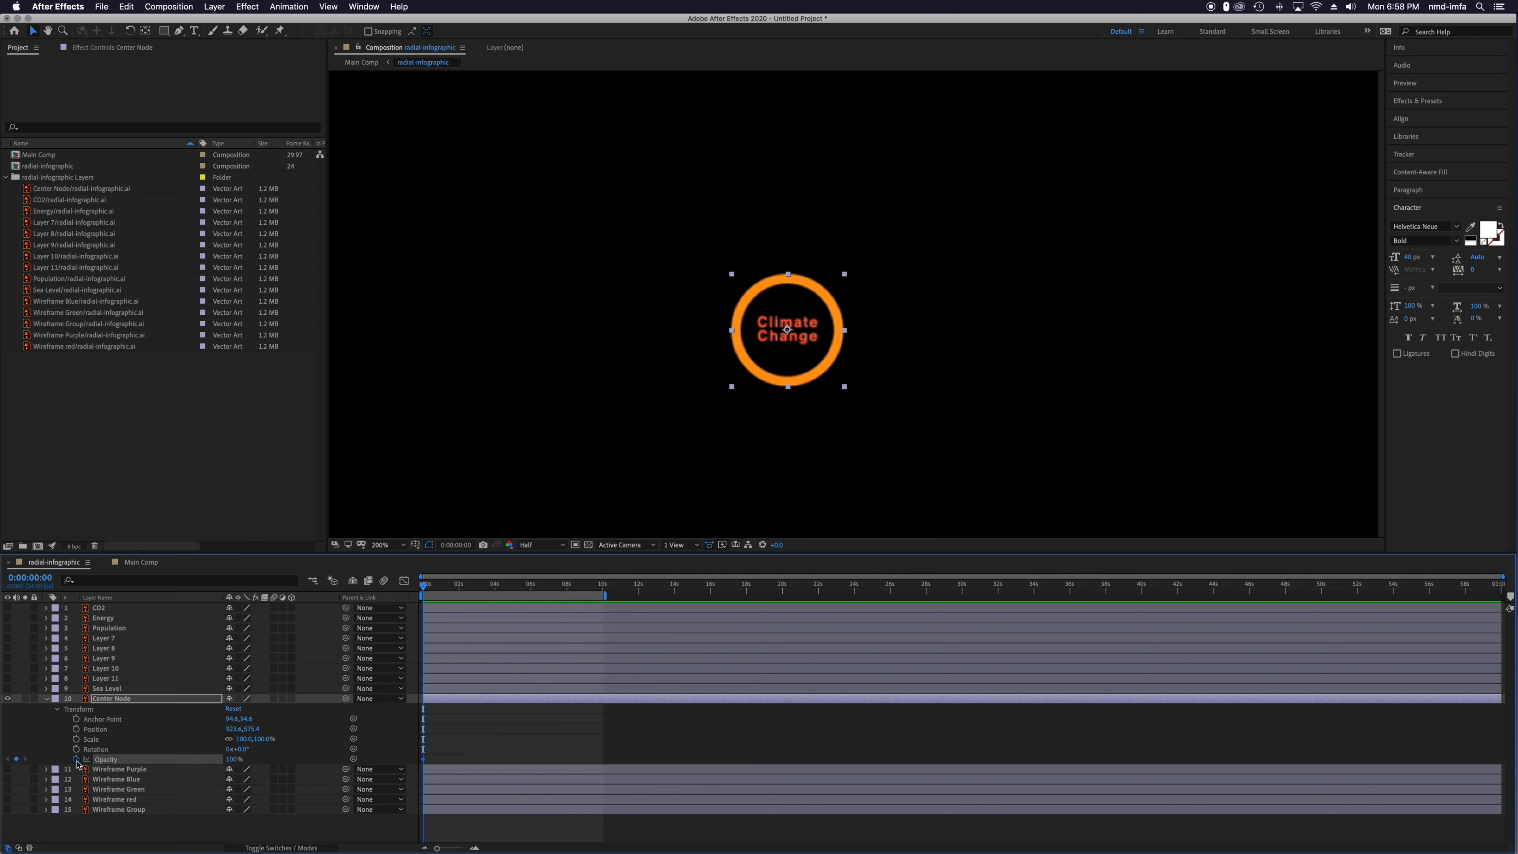
click(231, 760)
text(0)
key(Return)
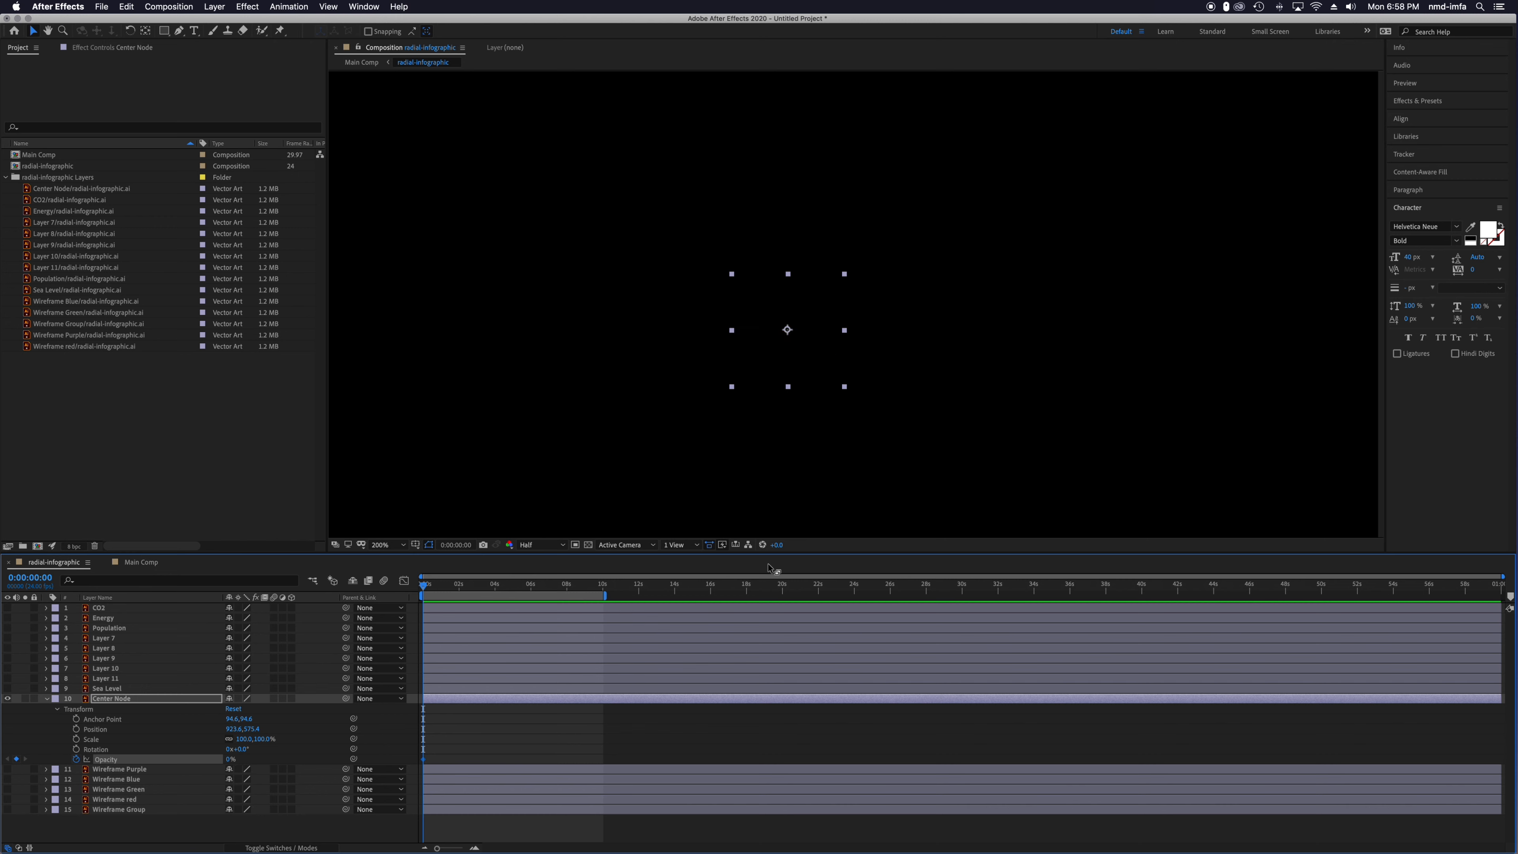
Add a Center Node Opacity keyframe of 100% at 0:00:02:00, and move the playhead to about 0:00:04:01.
drag(441, 589, 459, 590)
click(230, 759)
text(100)
key(Return)
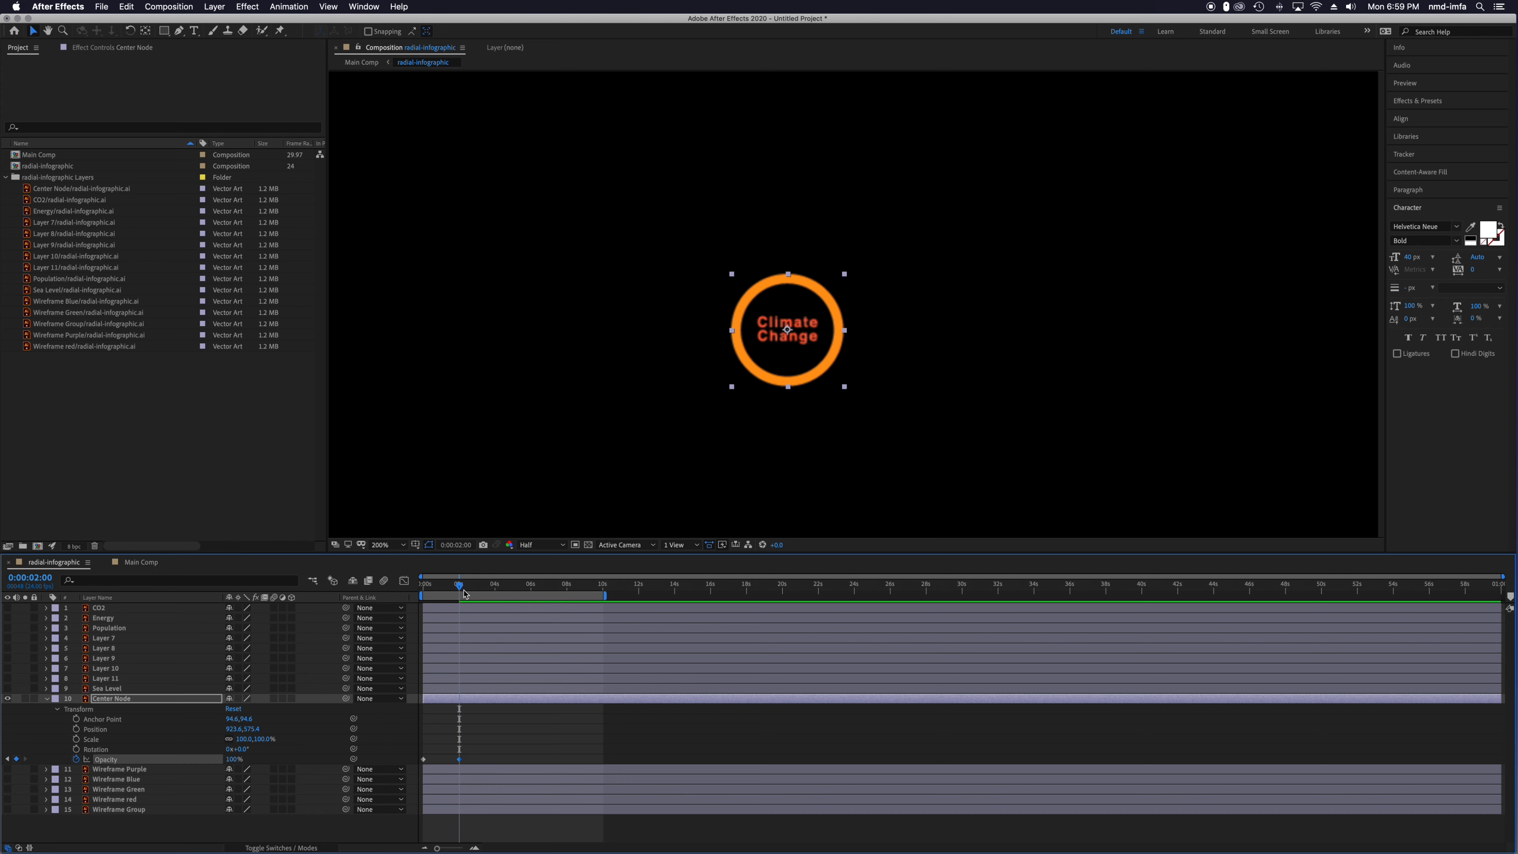
drag(466, 589, 502, 589)
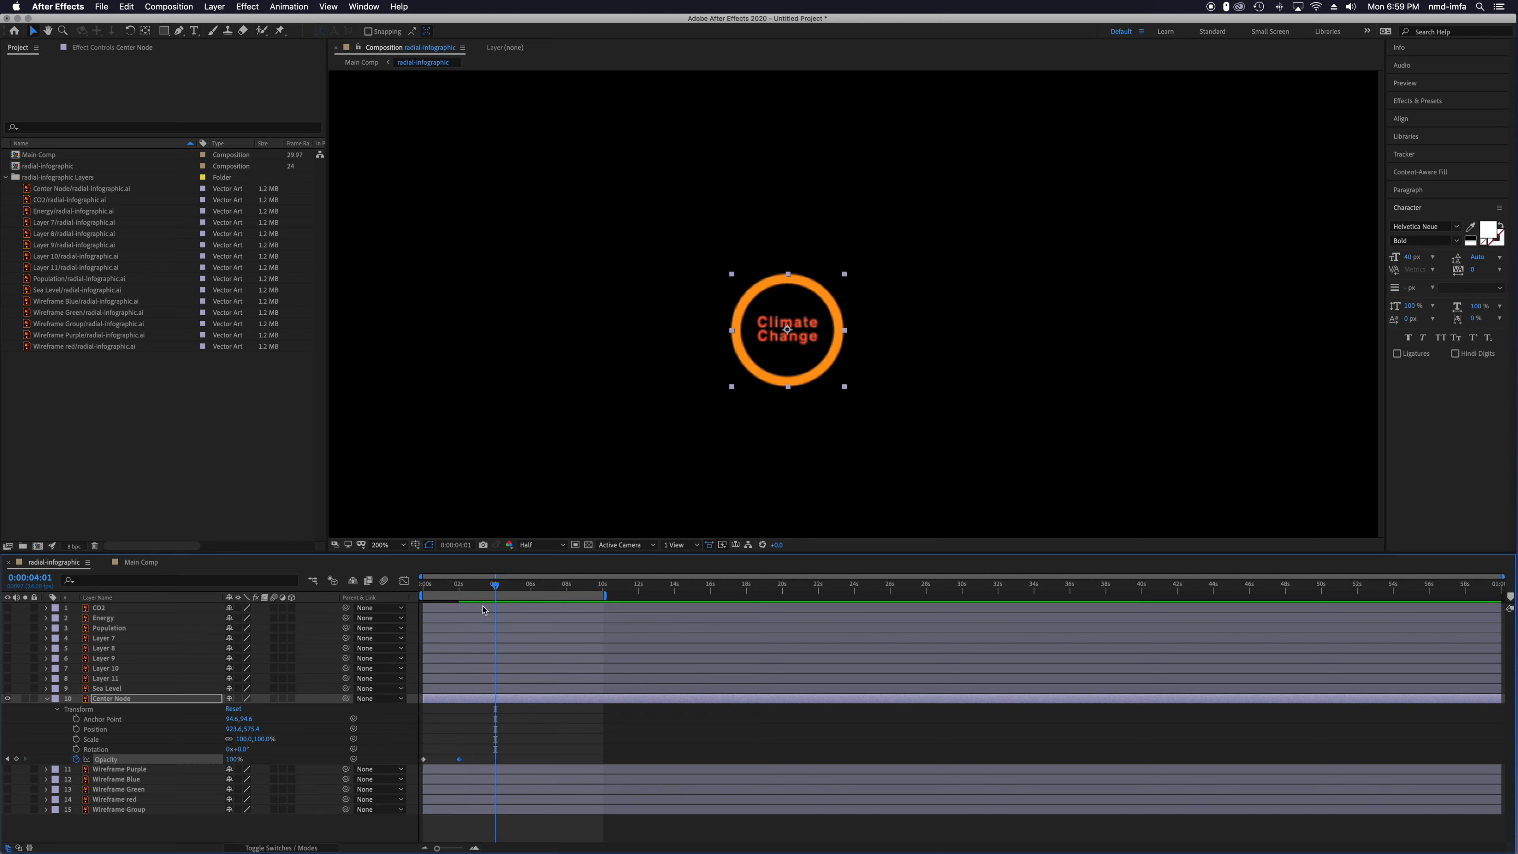
Try setting the Center Node layer's Opacity to 80% at 0:00:04:01.
click(233, 759)
text(80)
key(Return)
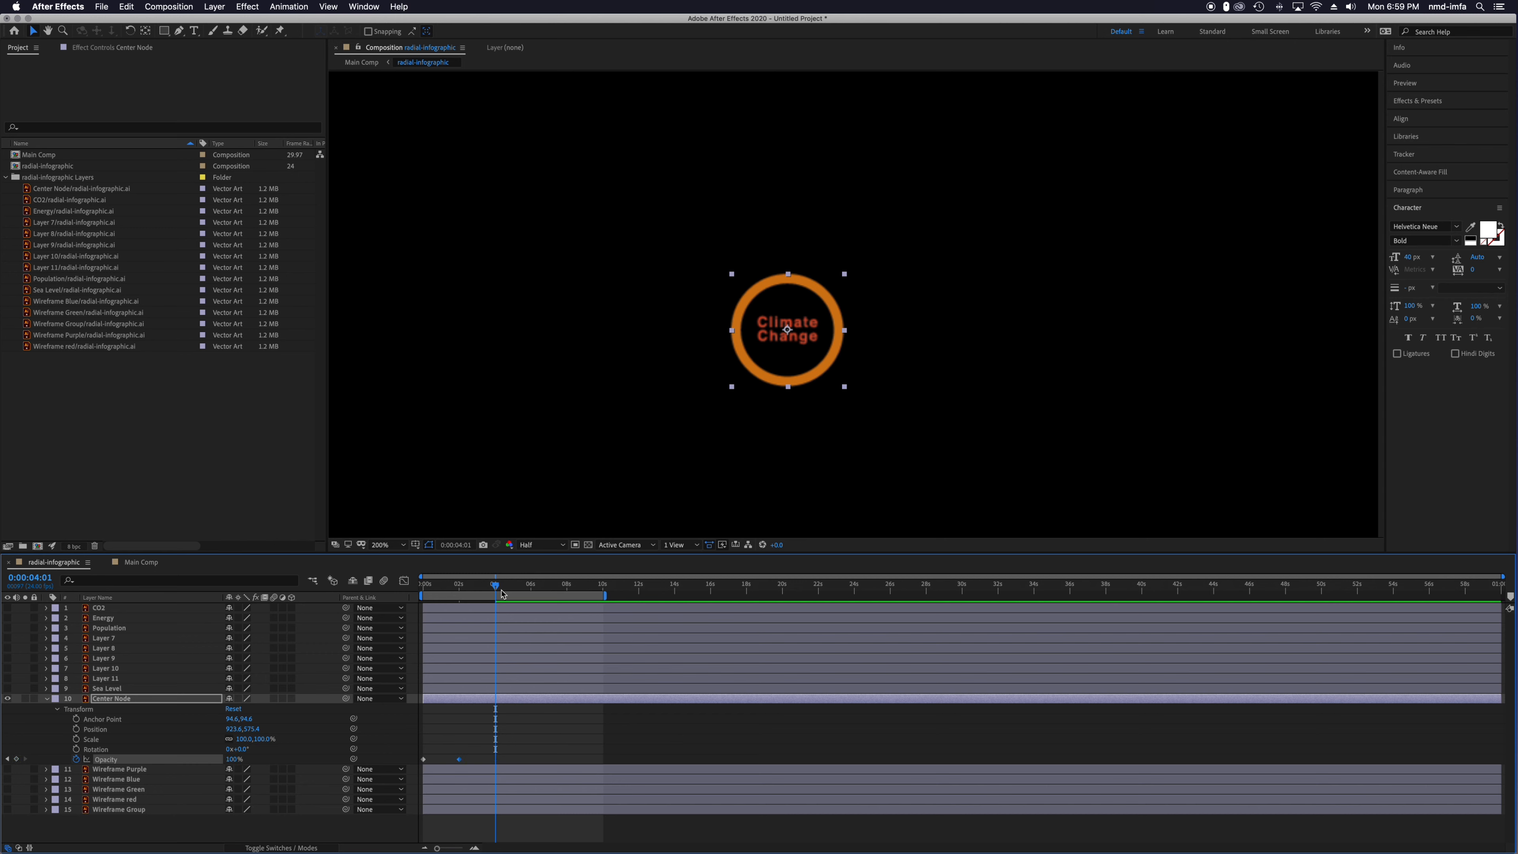
Preview the Center Node's opacity fade-in from 0:00:00:00 and return the playhead to the start.
drag(497, 587, 422, 596)
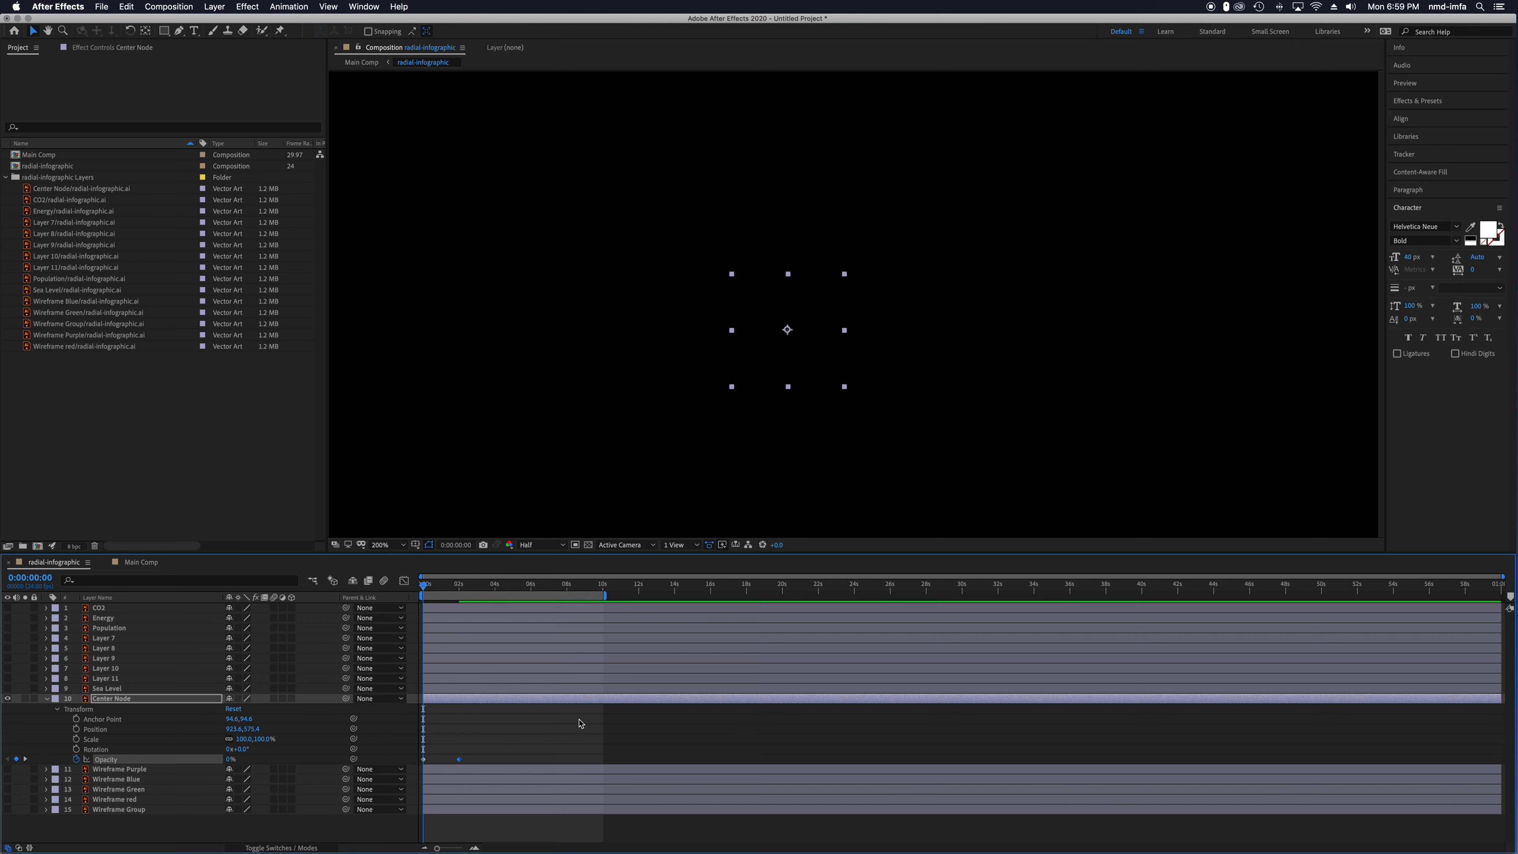
key(space)
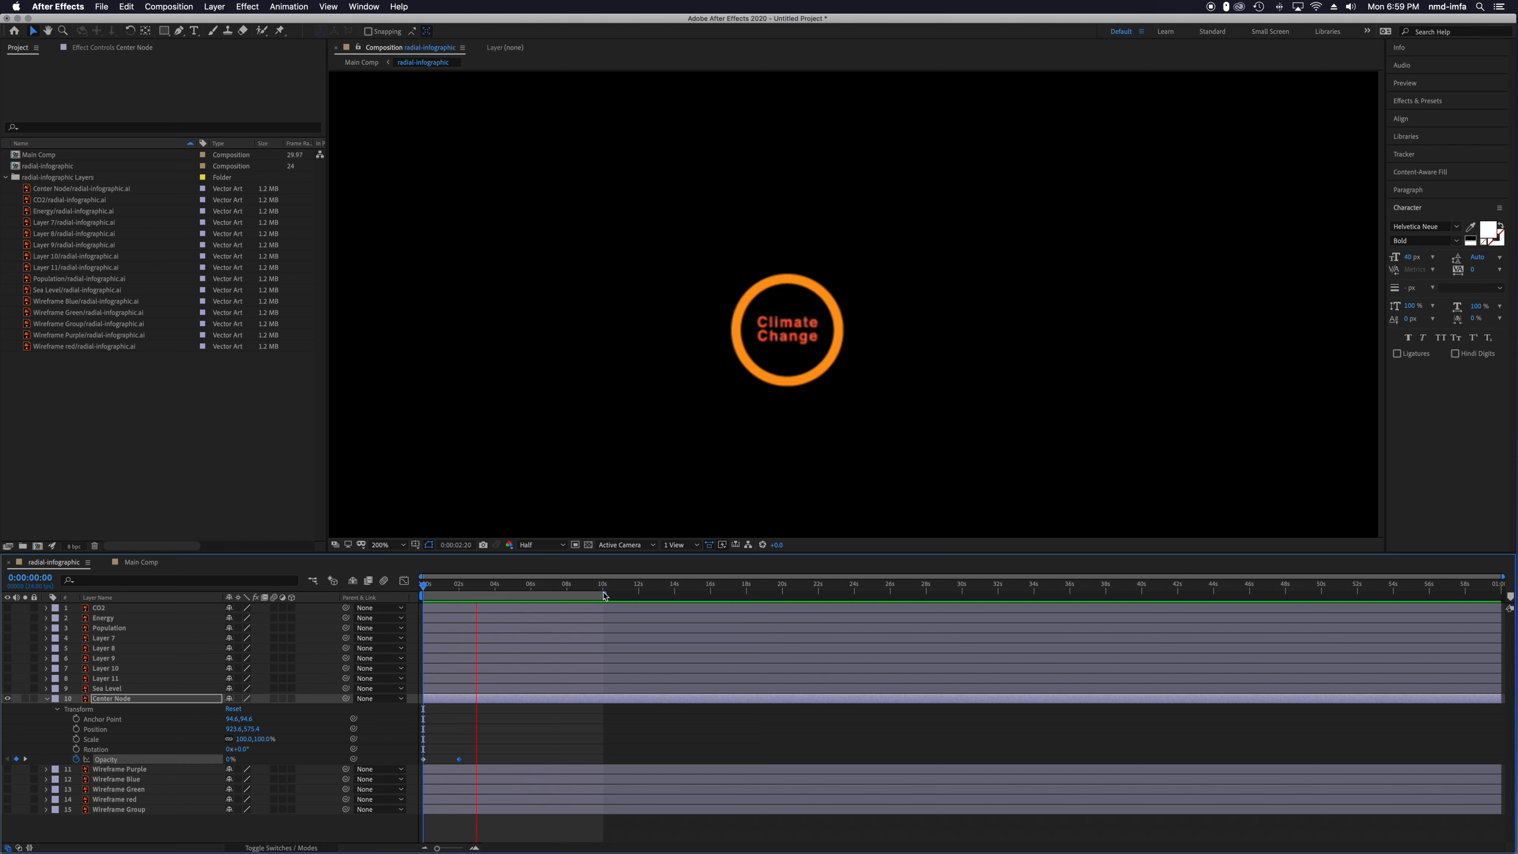
key(space)
key(space)
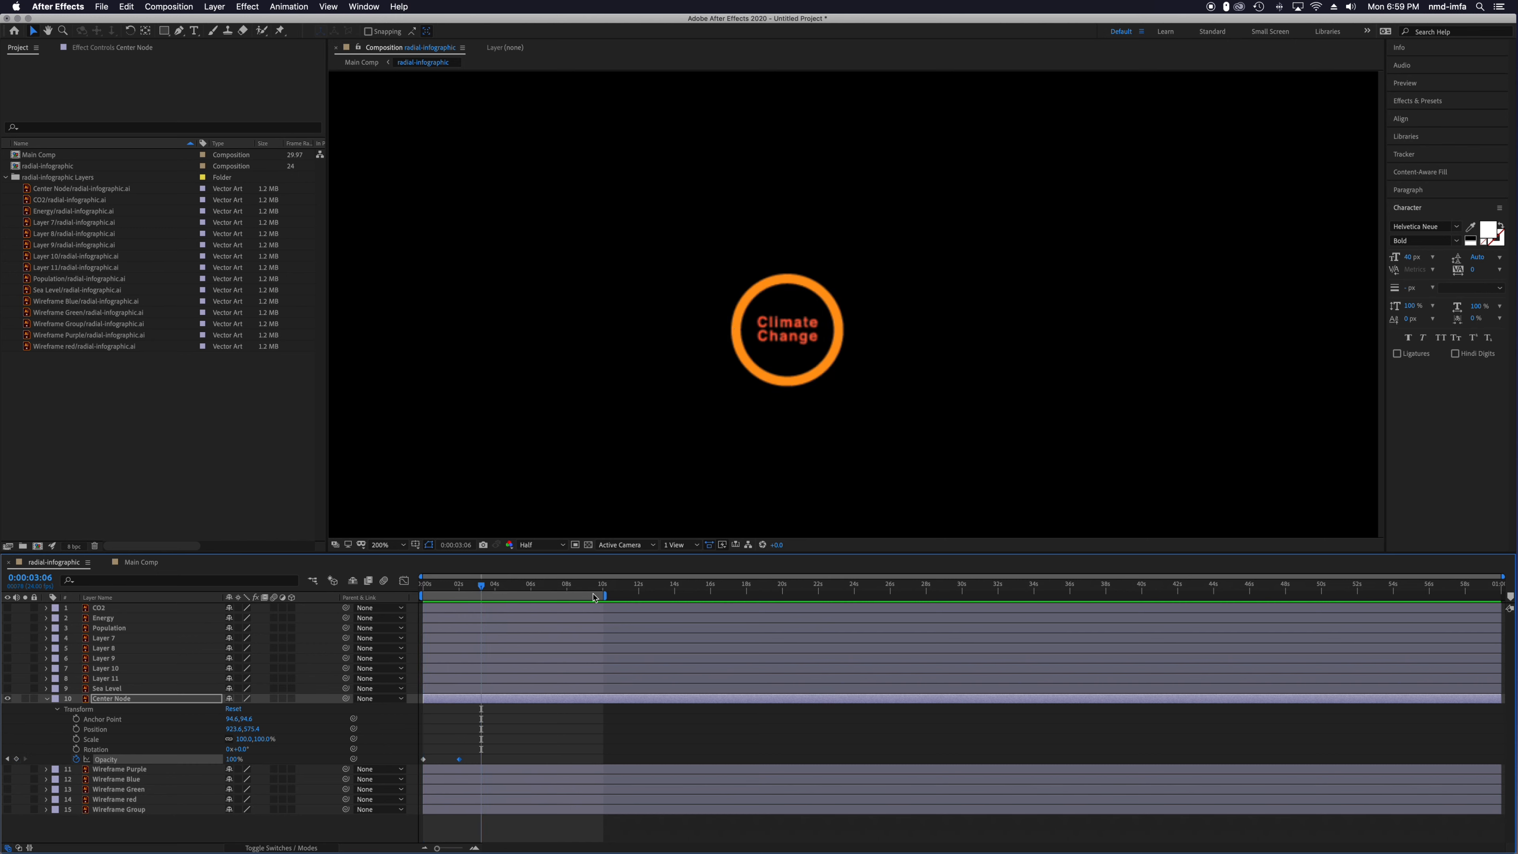
drag(482, 586, 417, 593)
key(space)
drag(466, 590, 423, 589)
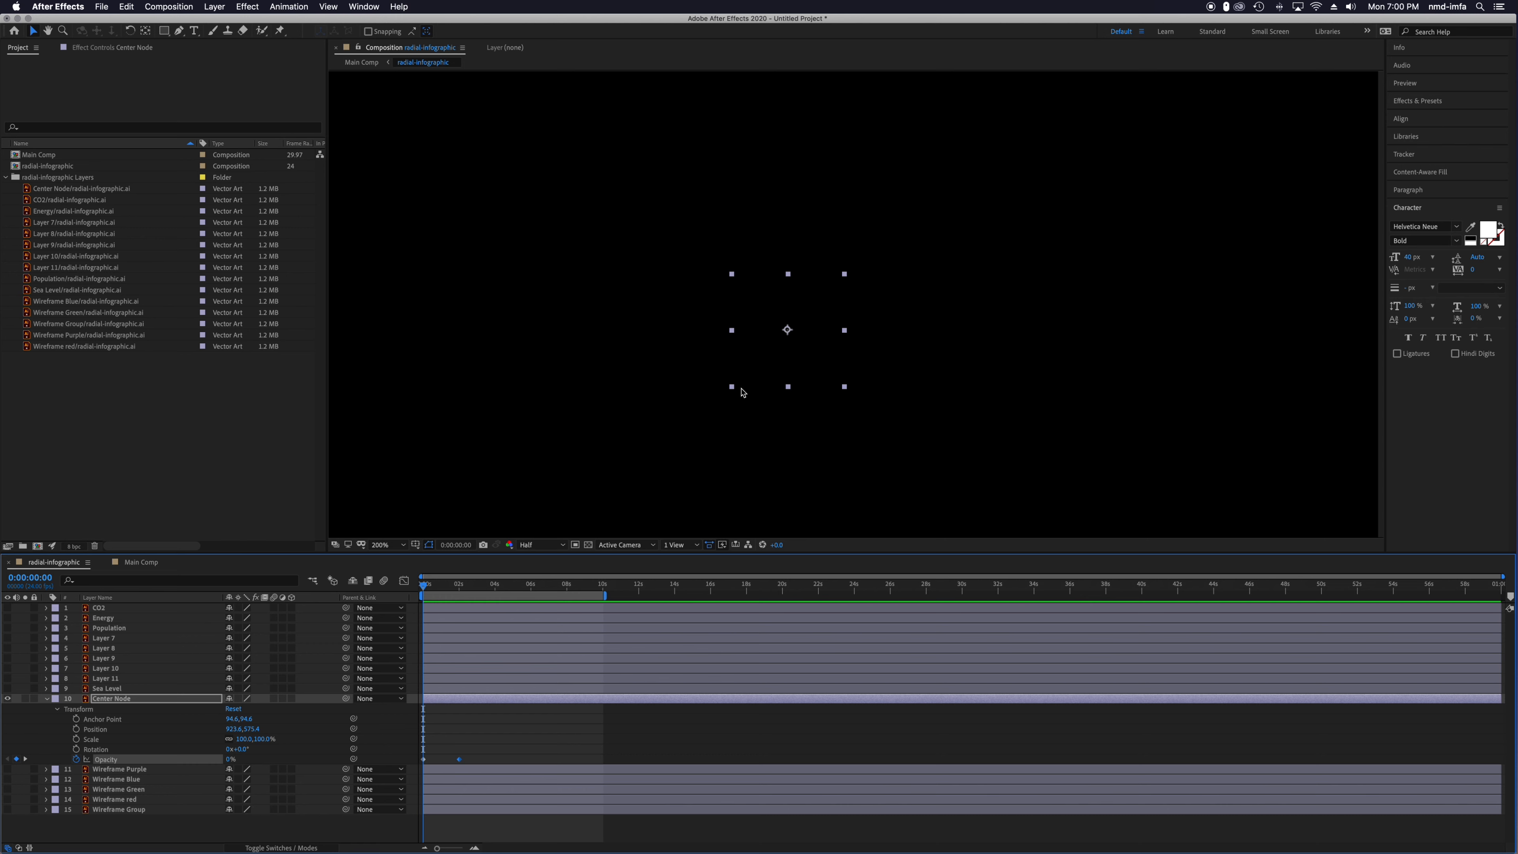
Shrink the Center Node layer proportionally around its centre to about 9% scale at 0:00:00:00.
drag(732, 386, 782, 338)
drag(239, 743, 247, 744)
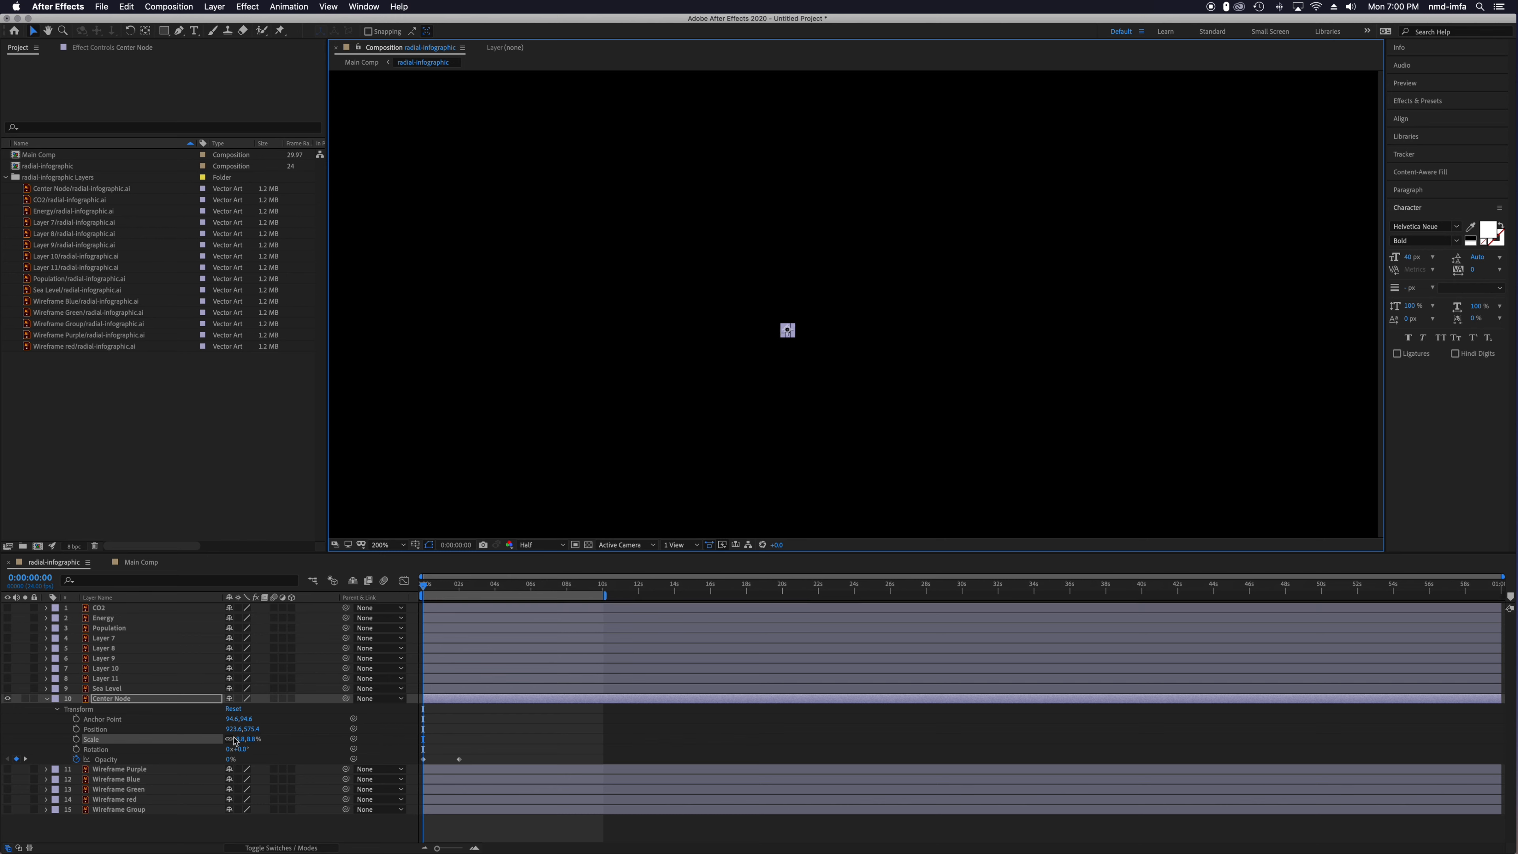
Try Center Node Scale values of 5% at 0:00:00:00 and 100% at 0:00:02:00 without keyframing enabled, and undo them.
click(247, 738)
click(247, 741)
text(5)
key(Return)
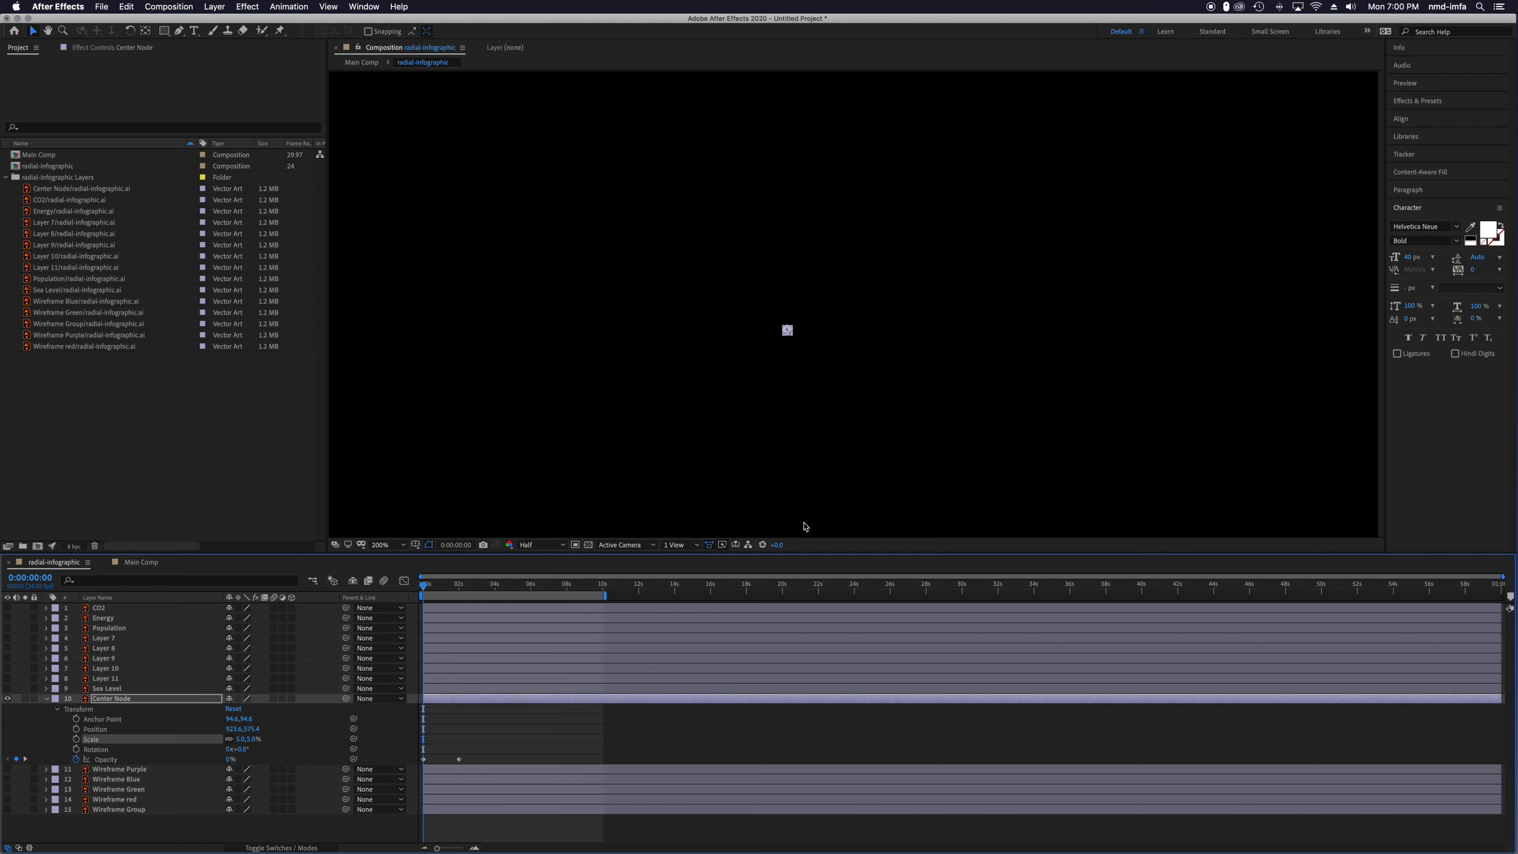
drag(428, 589, 459, 589)
click(243, 741)
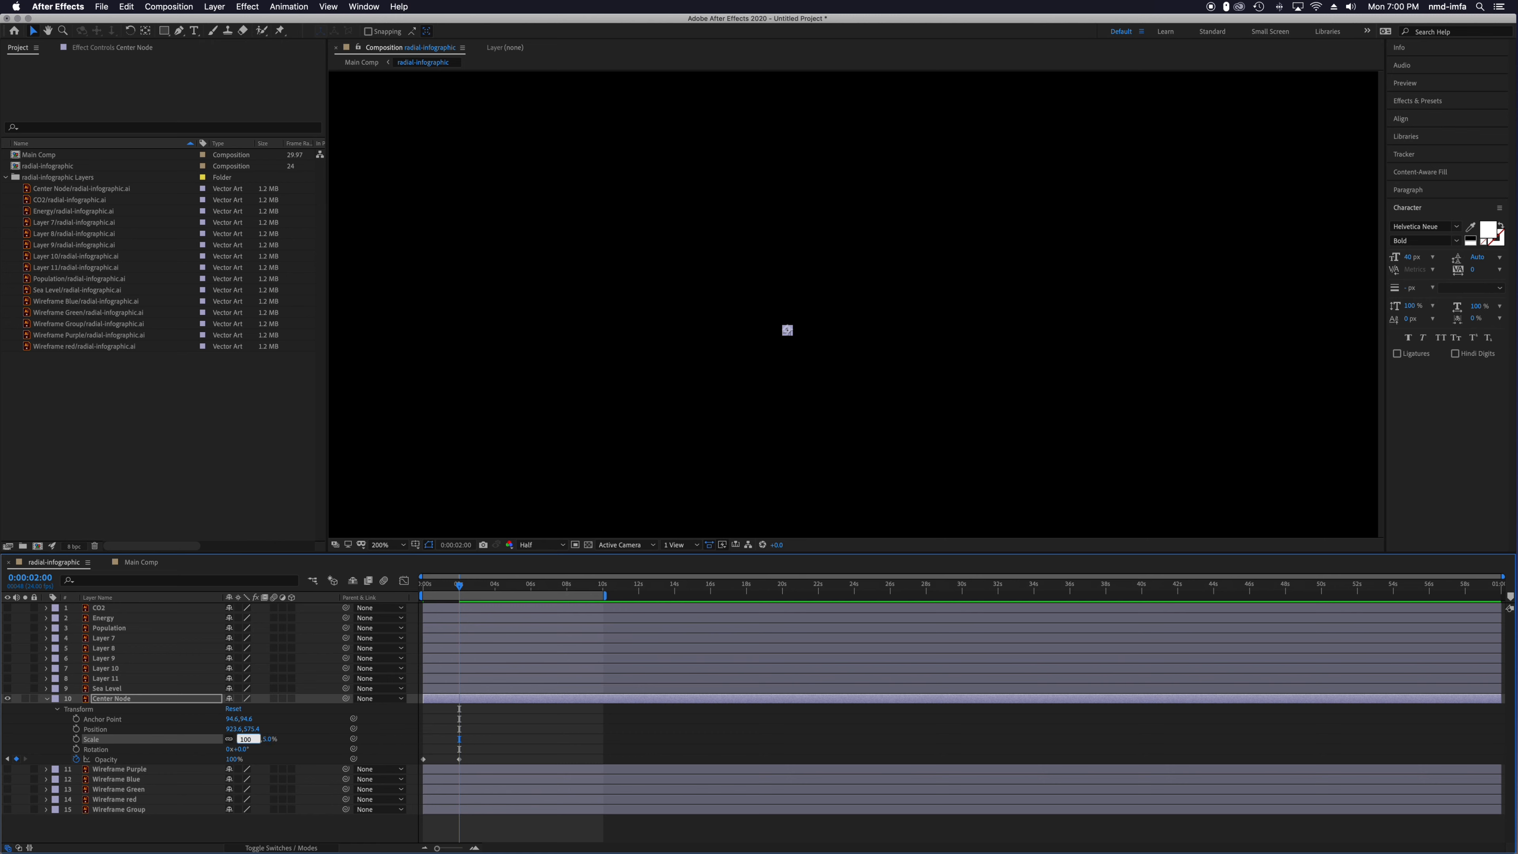
key(Return)
key(super+z)
key(super+z)
key(super+z)
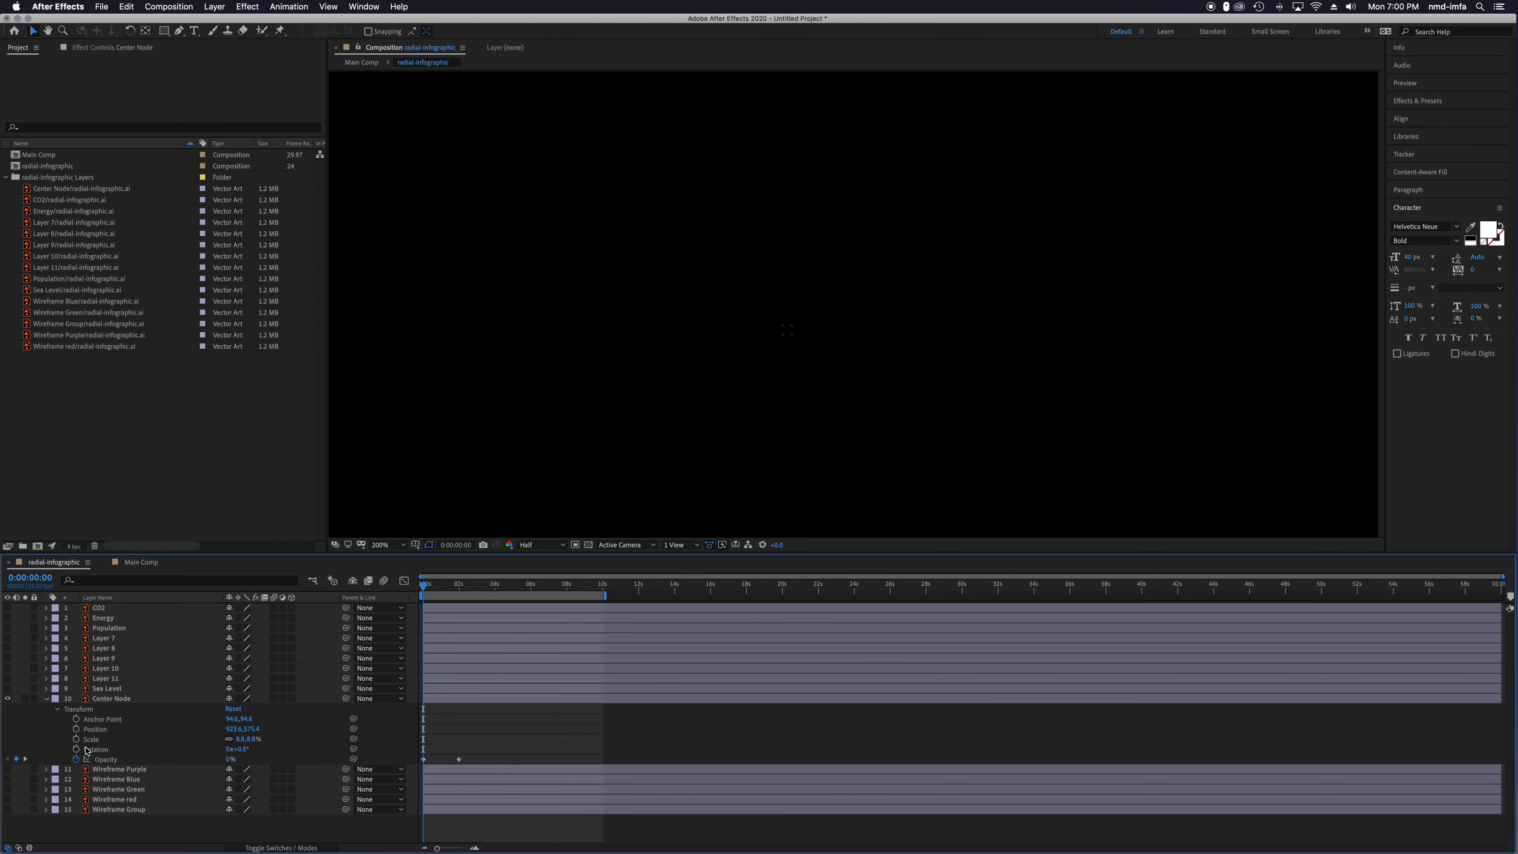
Enable Scale keyframing on the Center Node layer at 0:00:00:00 and add a 100% Scale keyframe at 0:00:02:00.
click(77, 740)
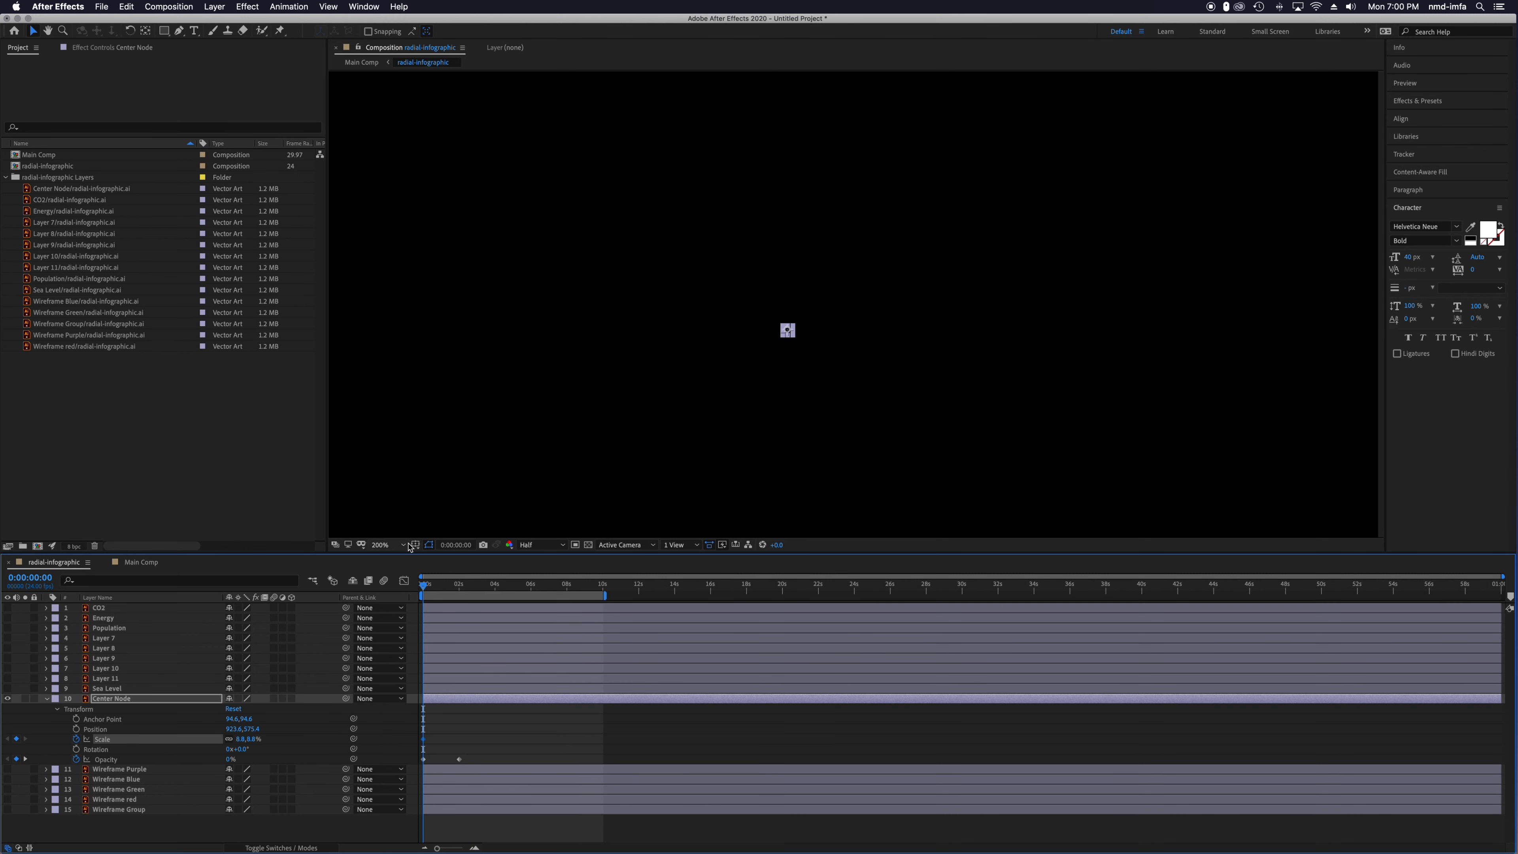
drag(437, 585, 463, 590)
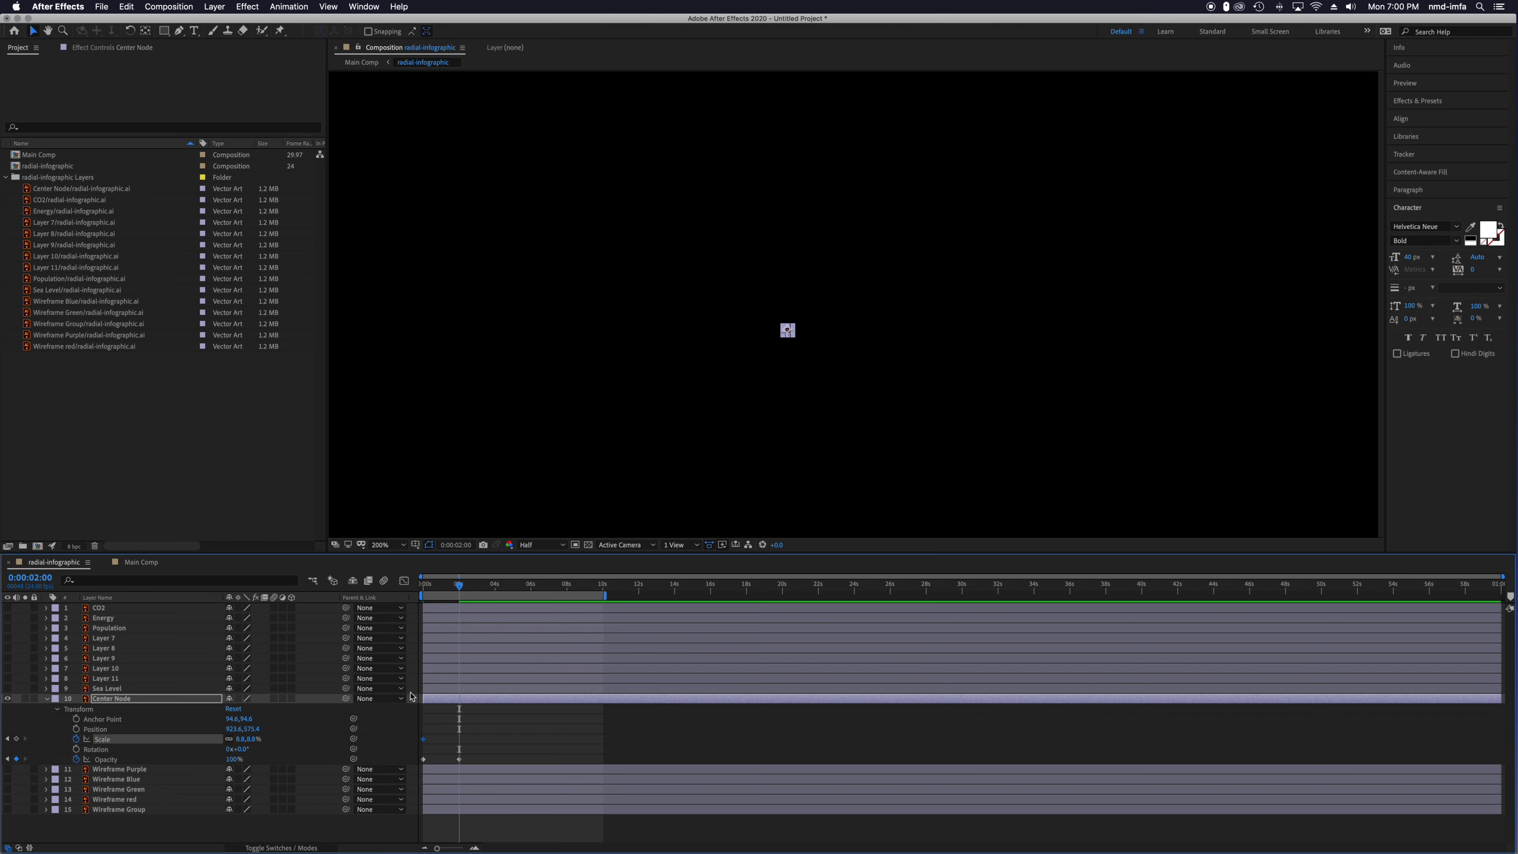
click(243, 739)
text(100)
key(Return)
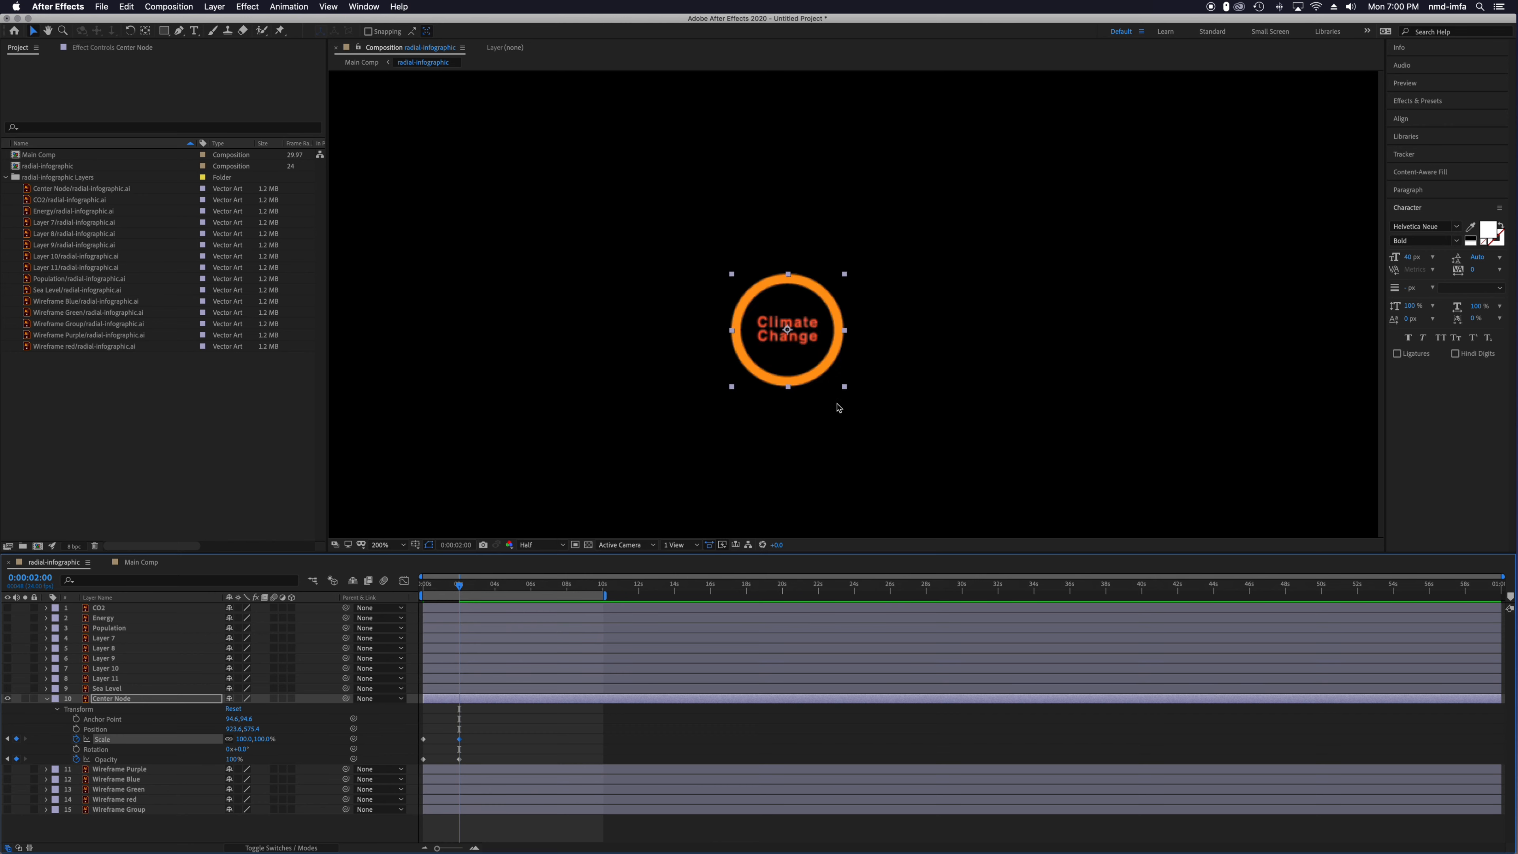
Save the project as test-animation.aep on the Desktop.
key(super+s)
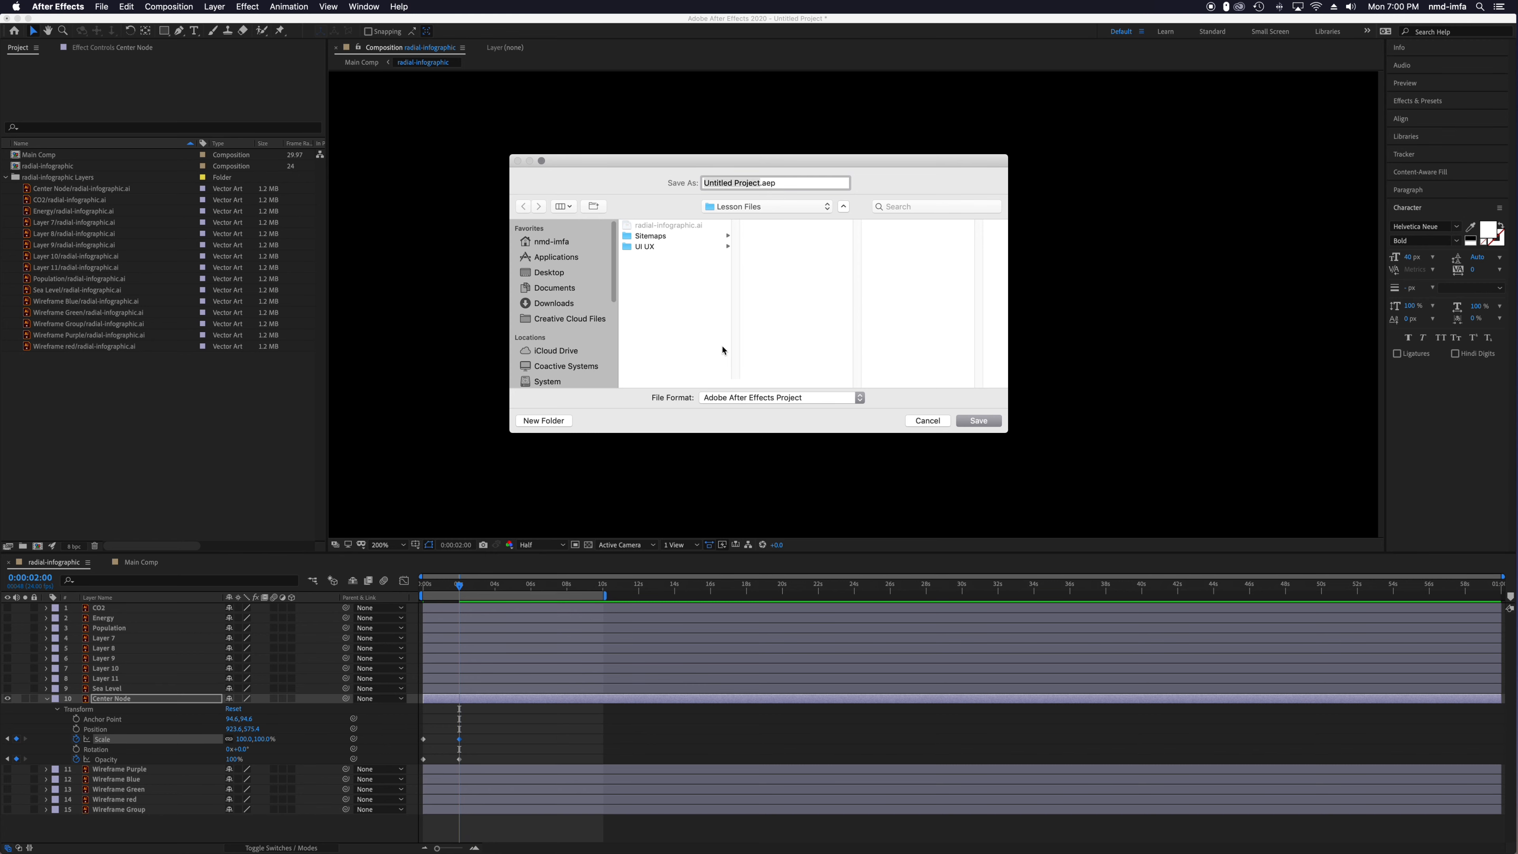
text(test-animatio)
click(558, 277)
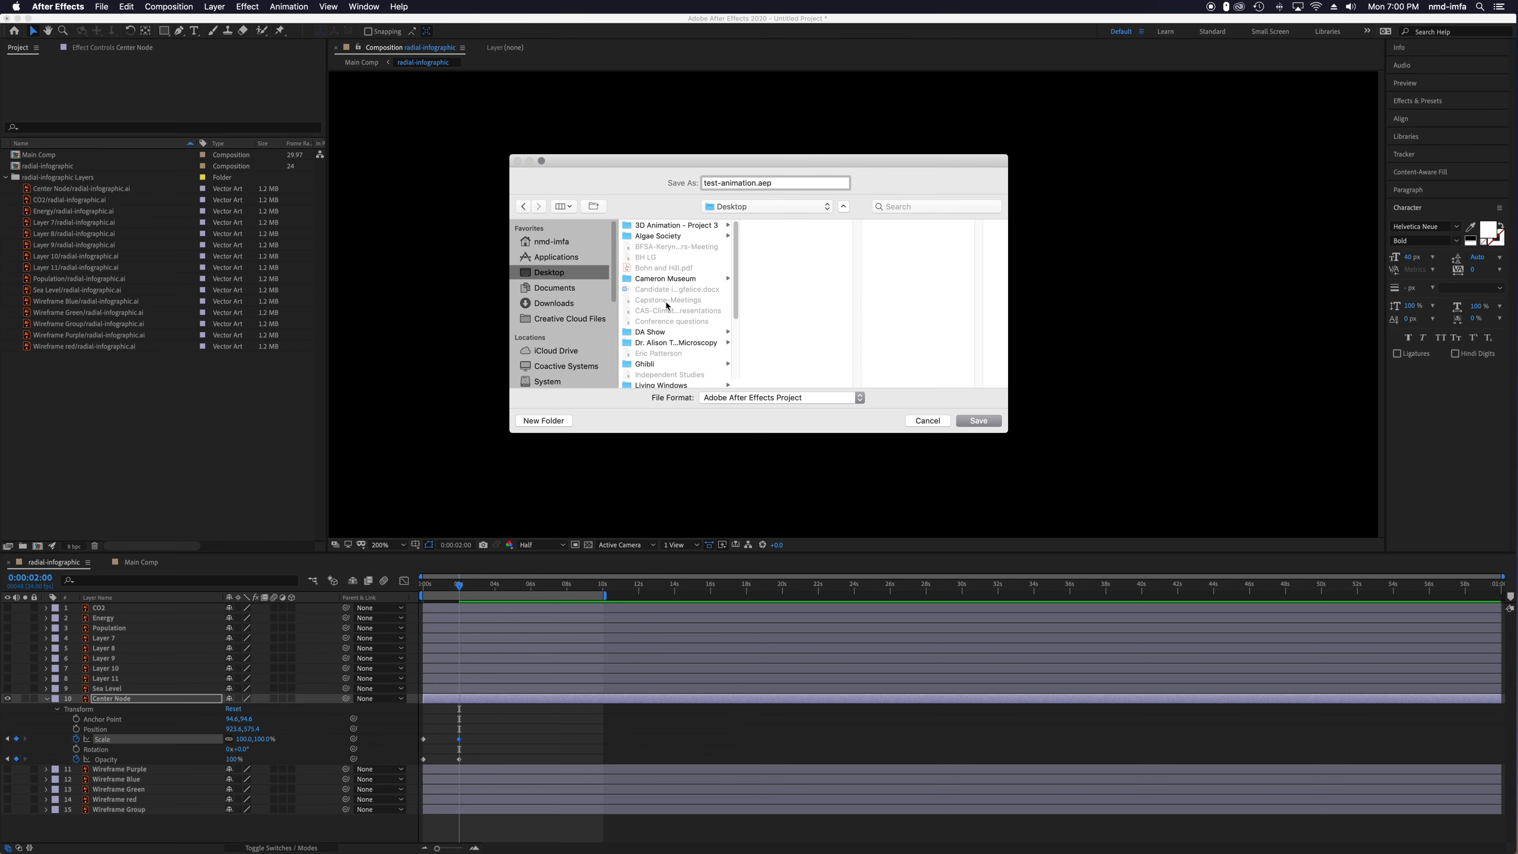
click(979, 420)
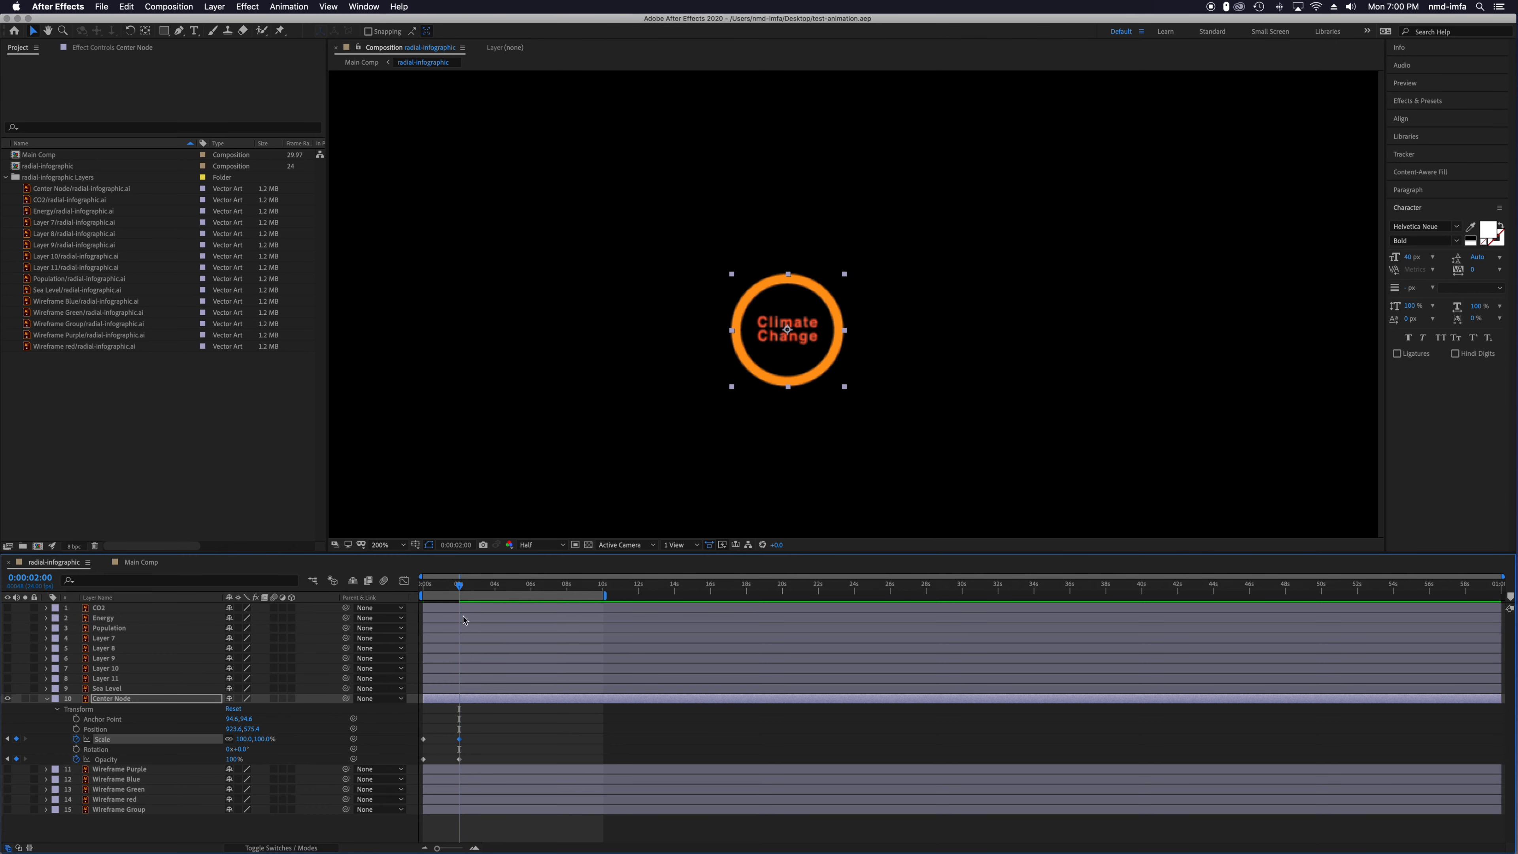
Preview the Center Node animation from the start, and shorten the work area to end at 0:00:02:00 for a looped preview.
drag(460, 586, 423, 585)
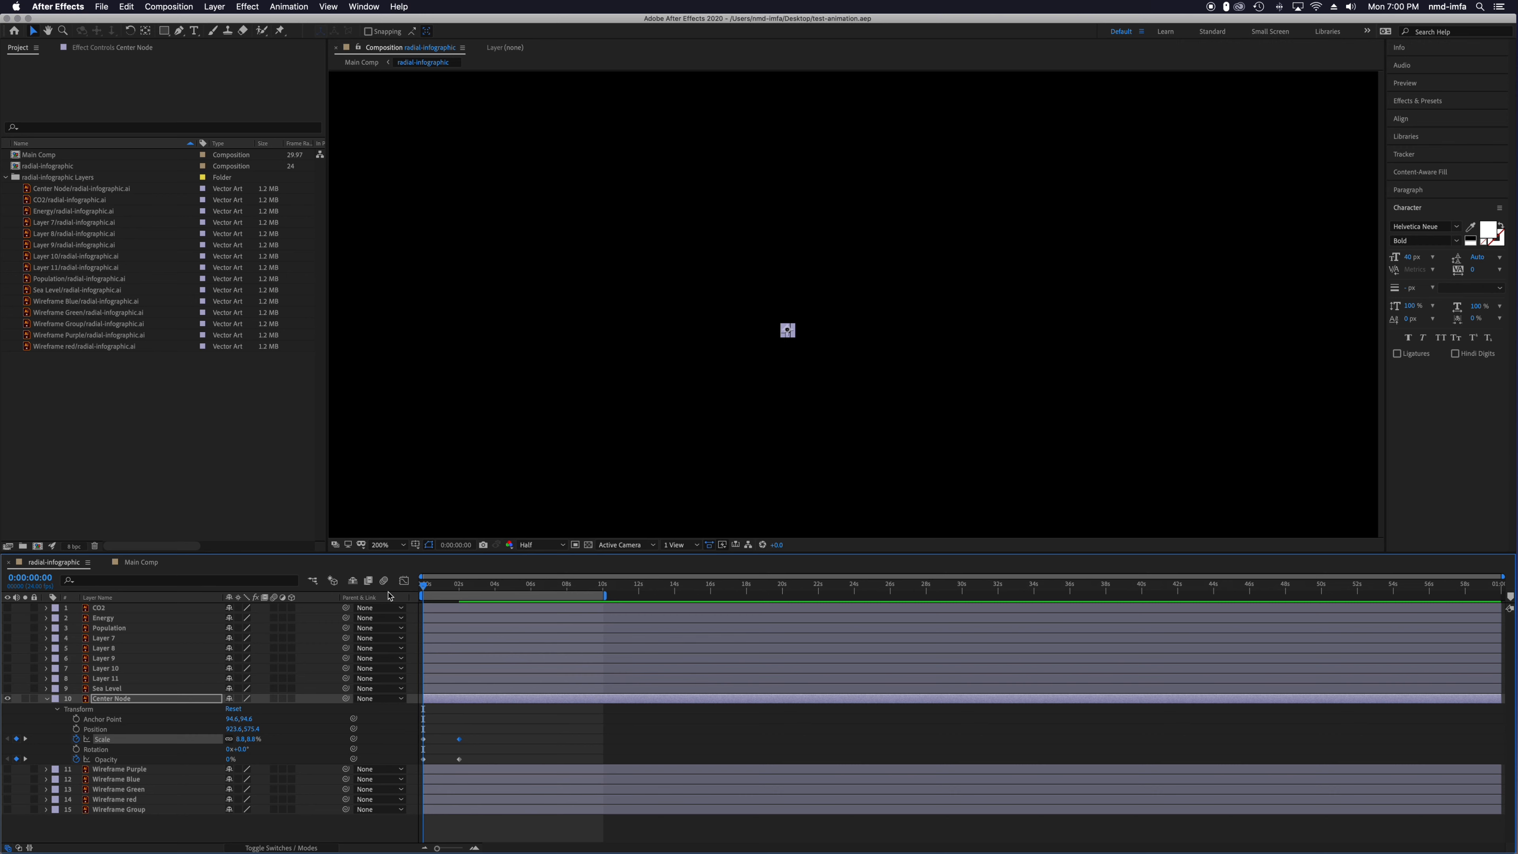
key(space)
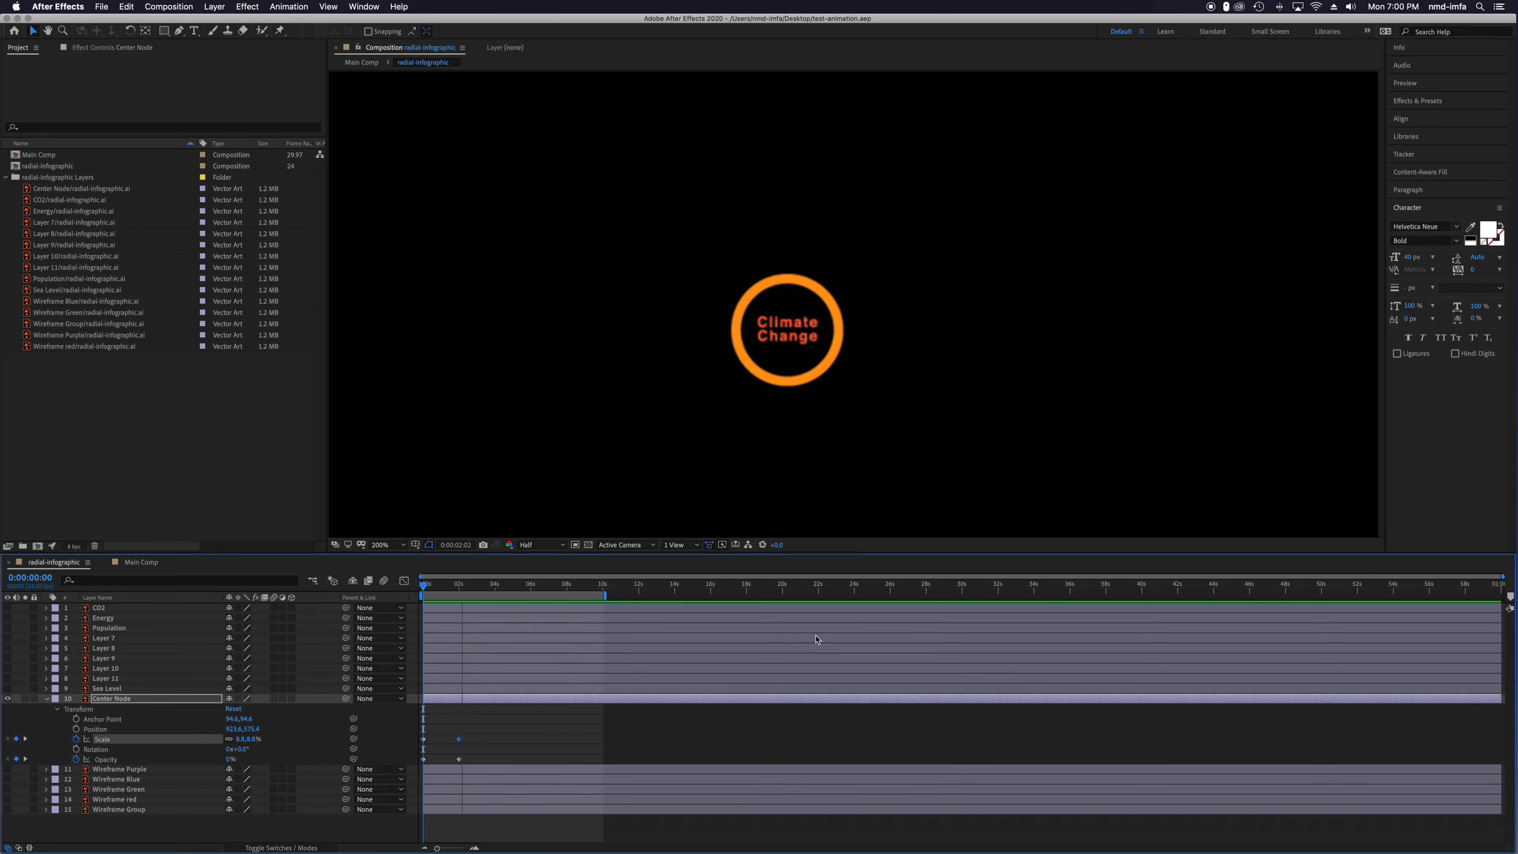
key(space)
drag(603, 595, 422, 589)
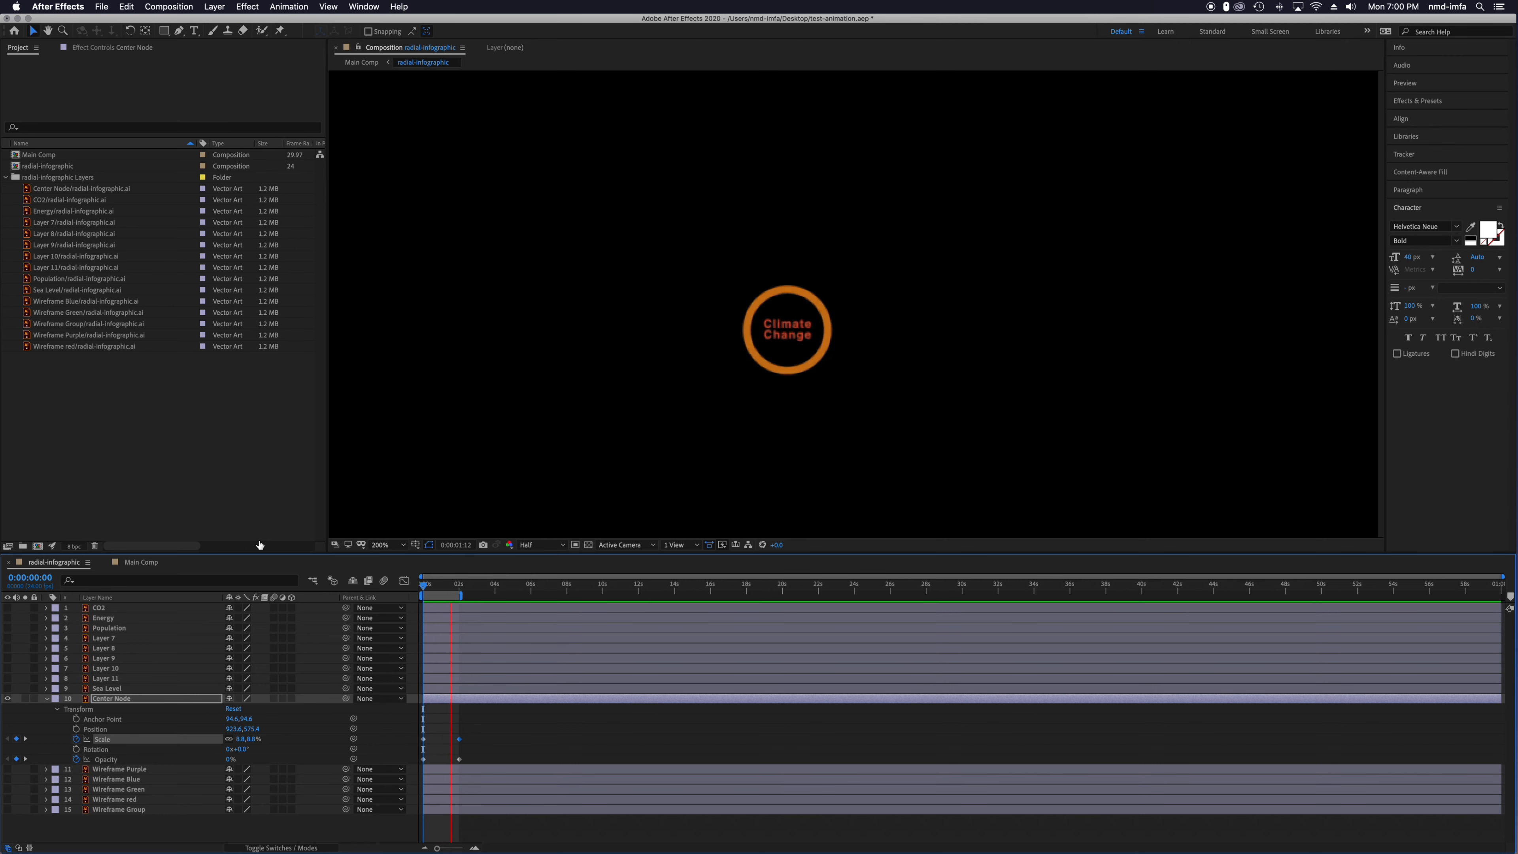
key(space)
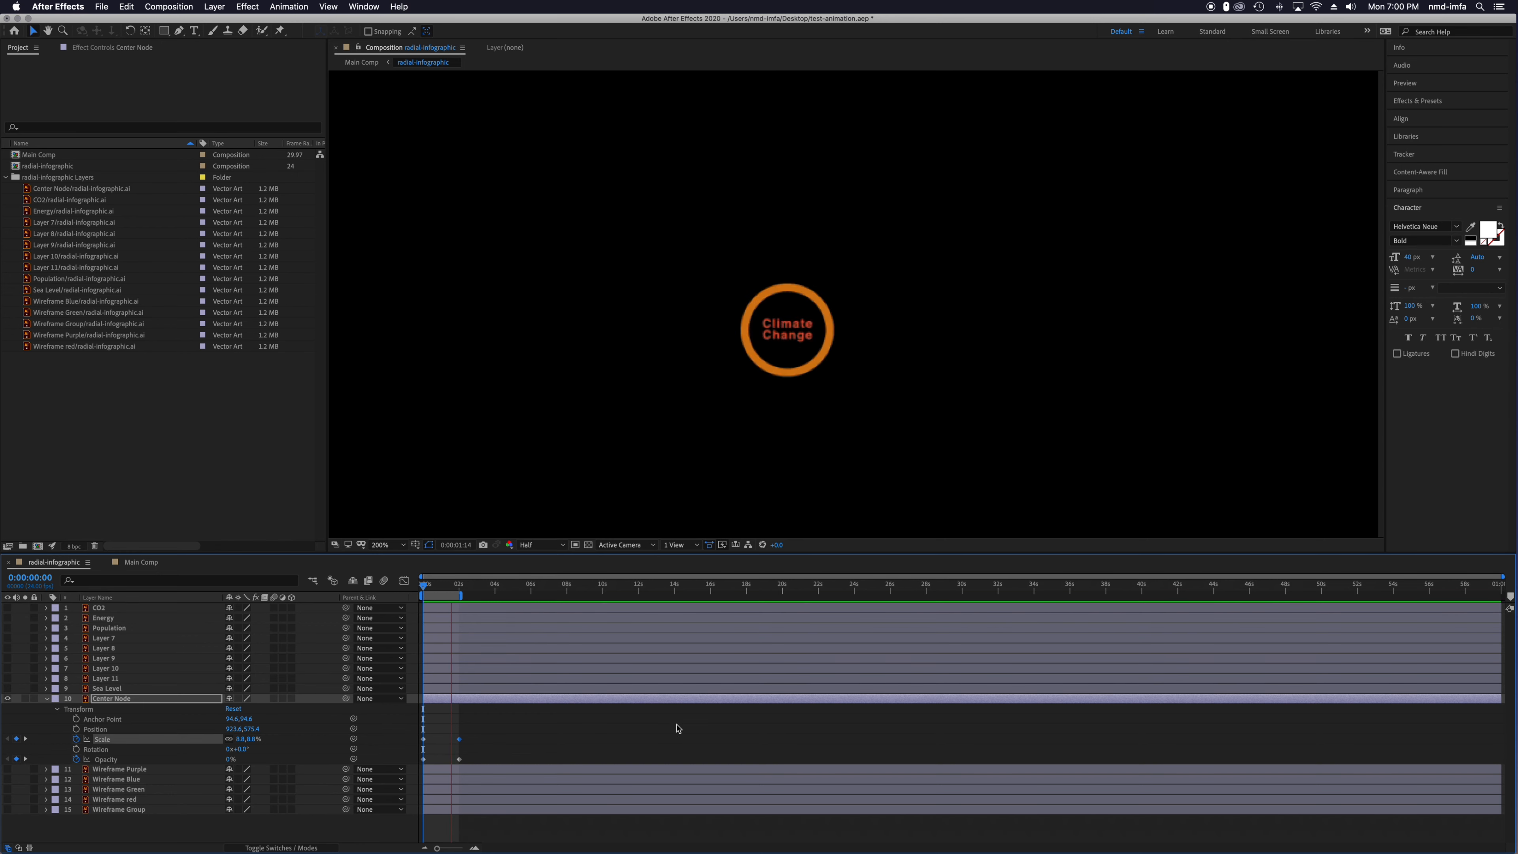
Examine the preview playback settings and the real-time frame rate information for the looping animation.
click(1415, 84)
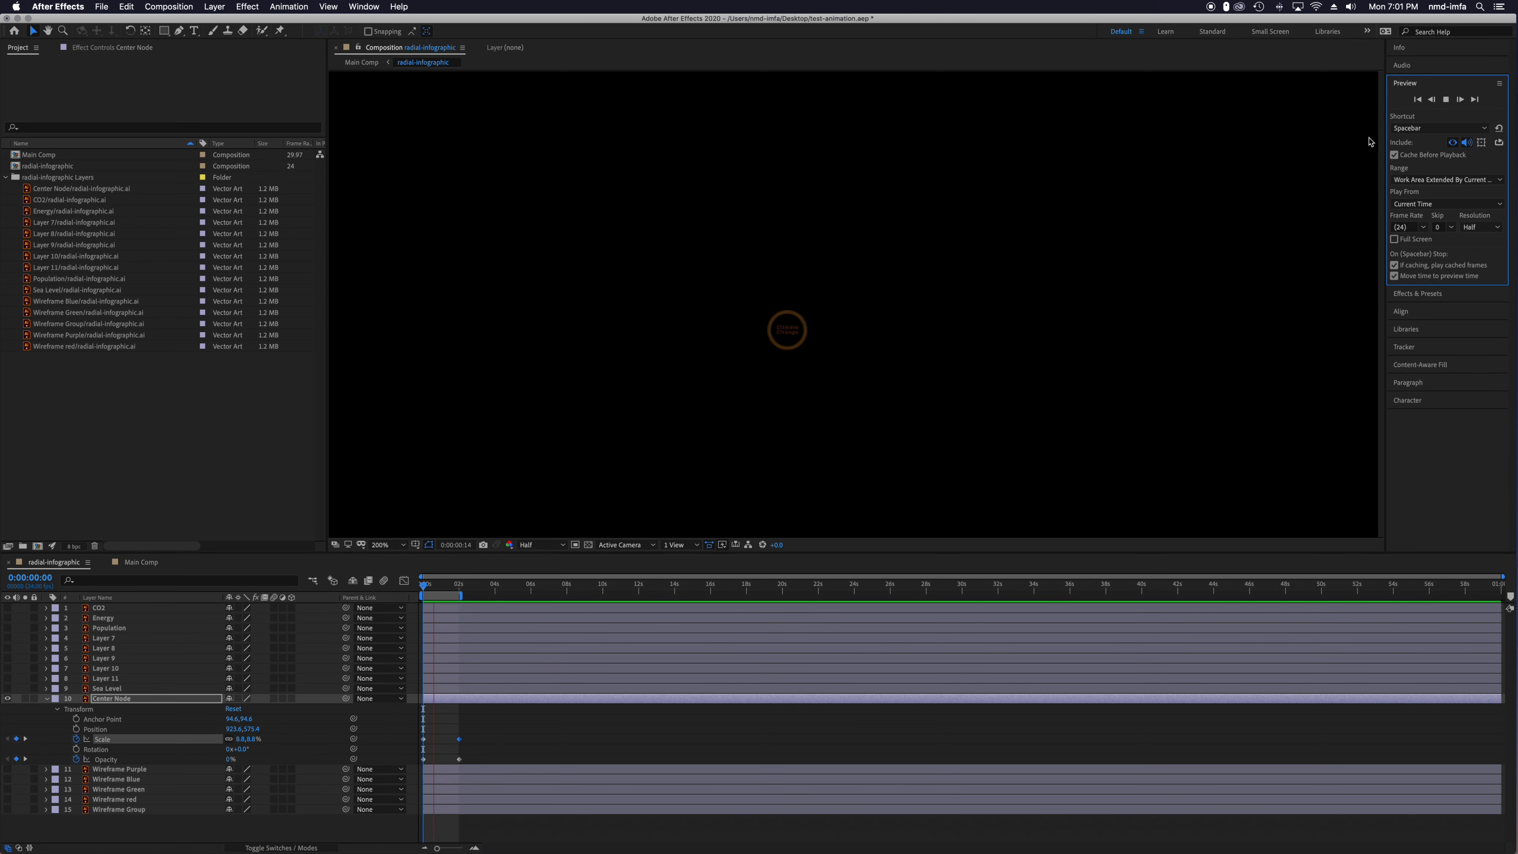
click(1421, 53)
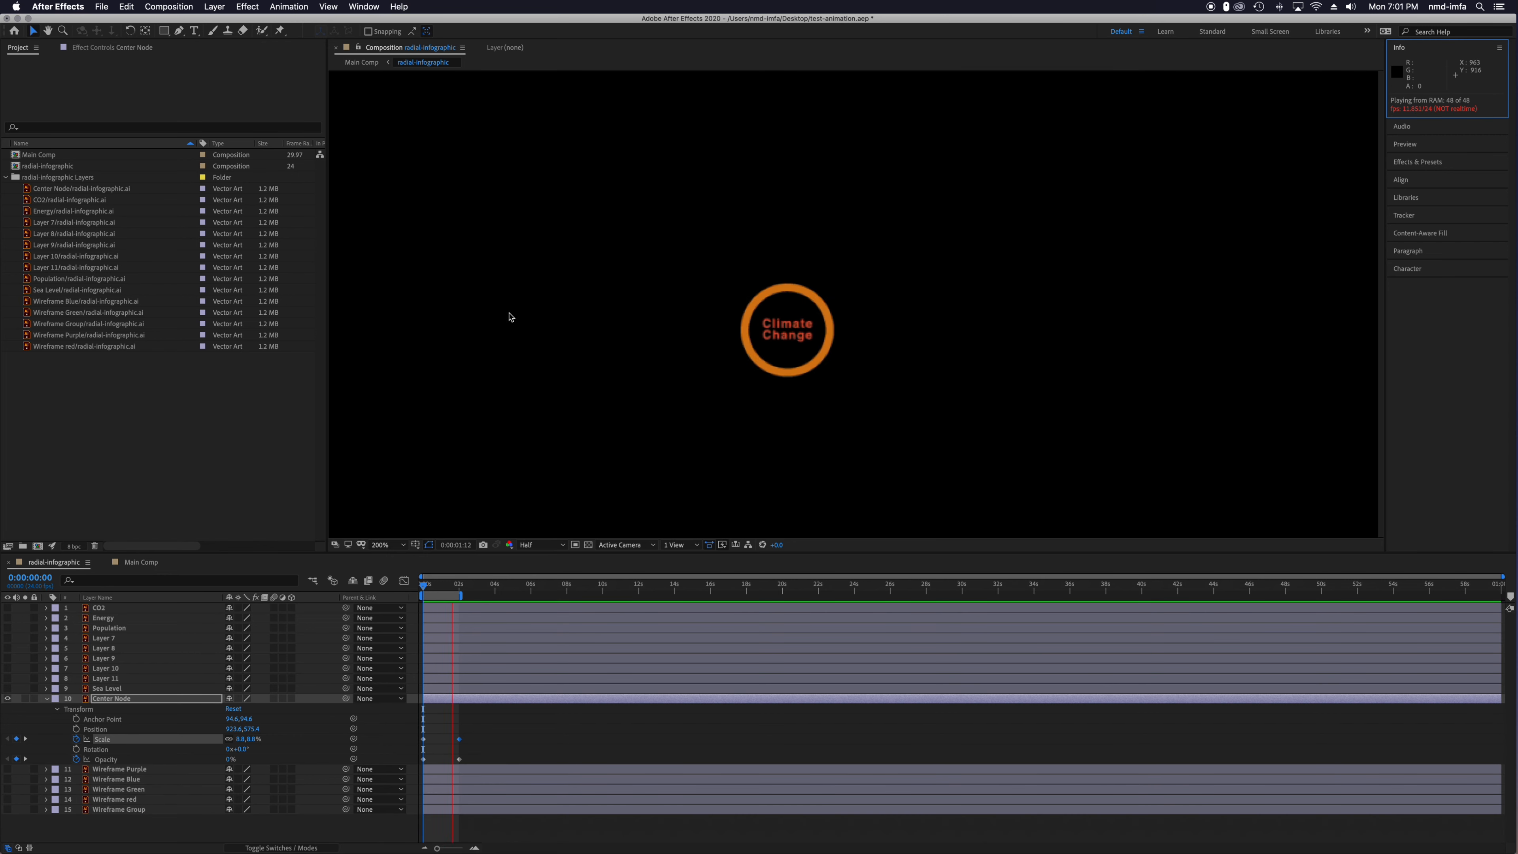
click(382, 561)
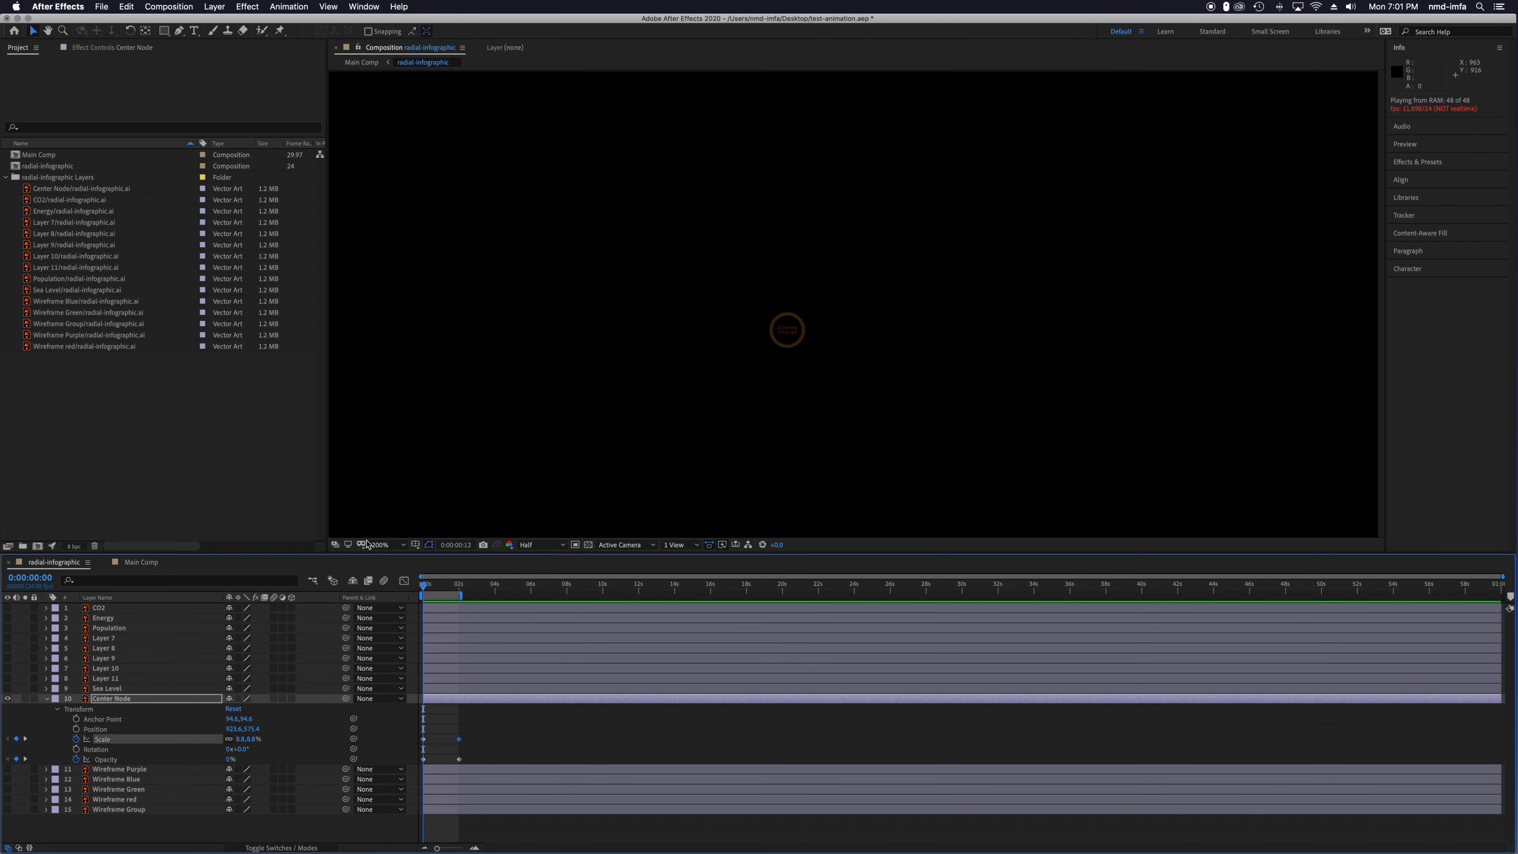
key(space)
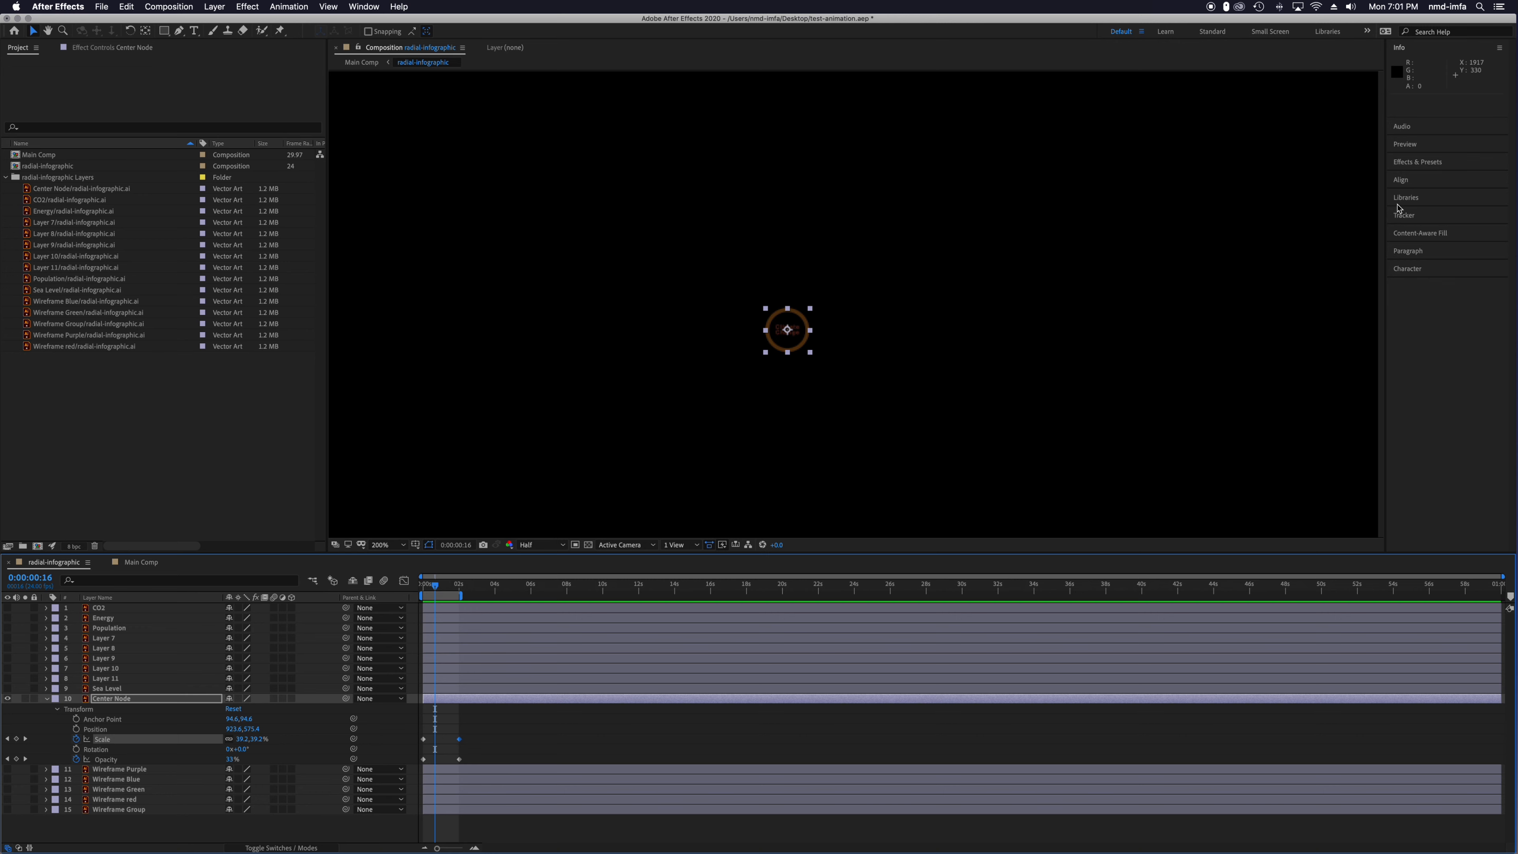
click(1409, 145)
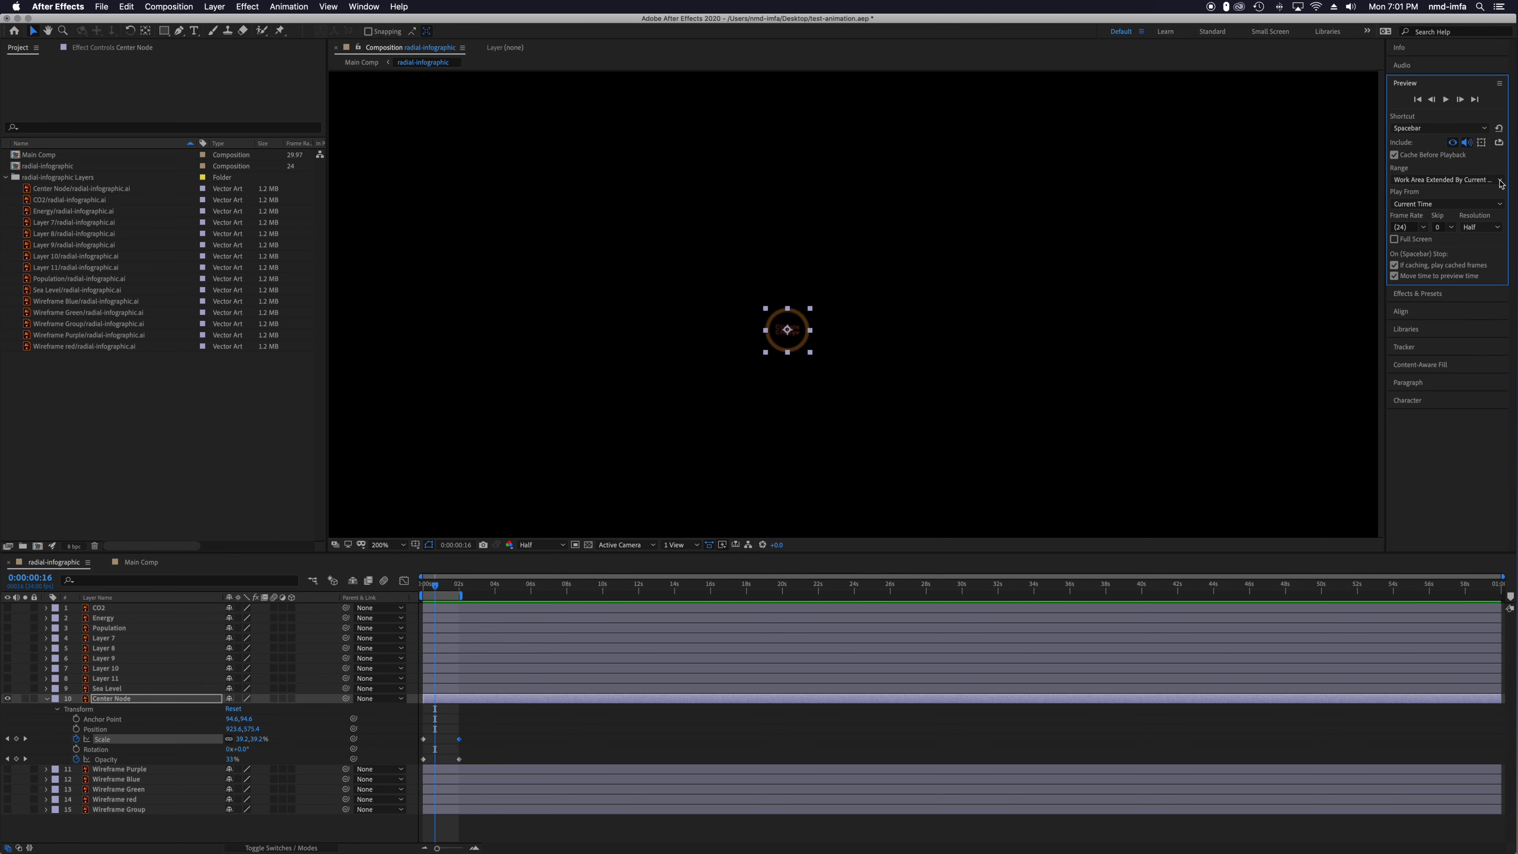
click(1417, 50)
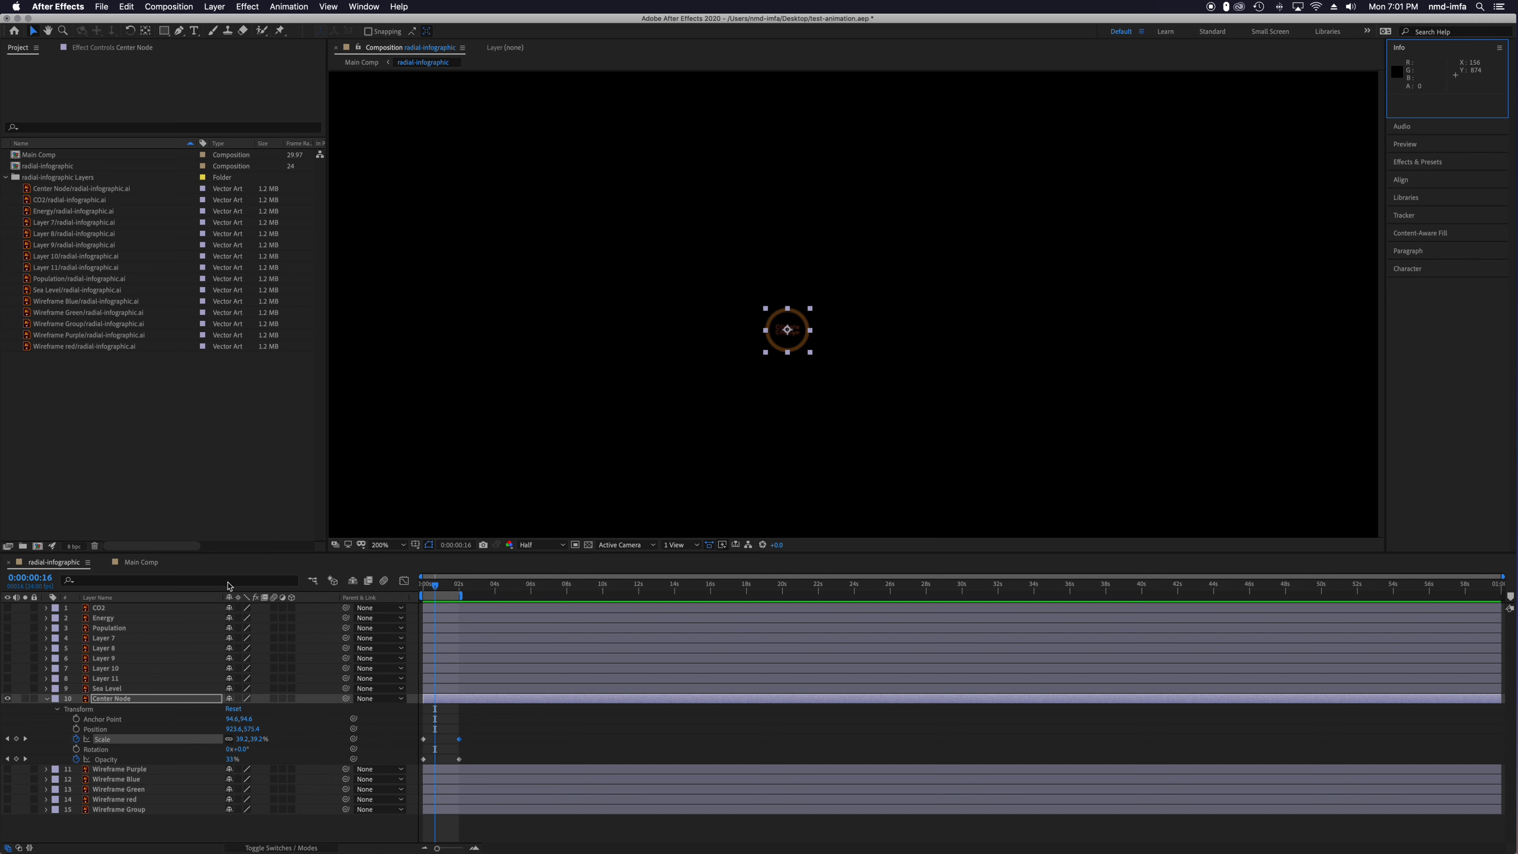
Try enabling Position keyframing on the Center Node layer at 0:00:00:00, and undo it.
drag(438, 591, 417, 592)
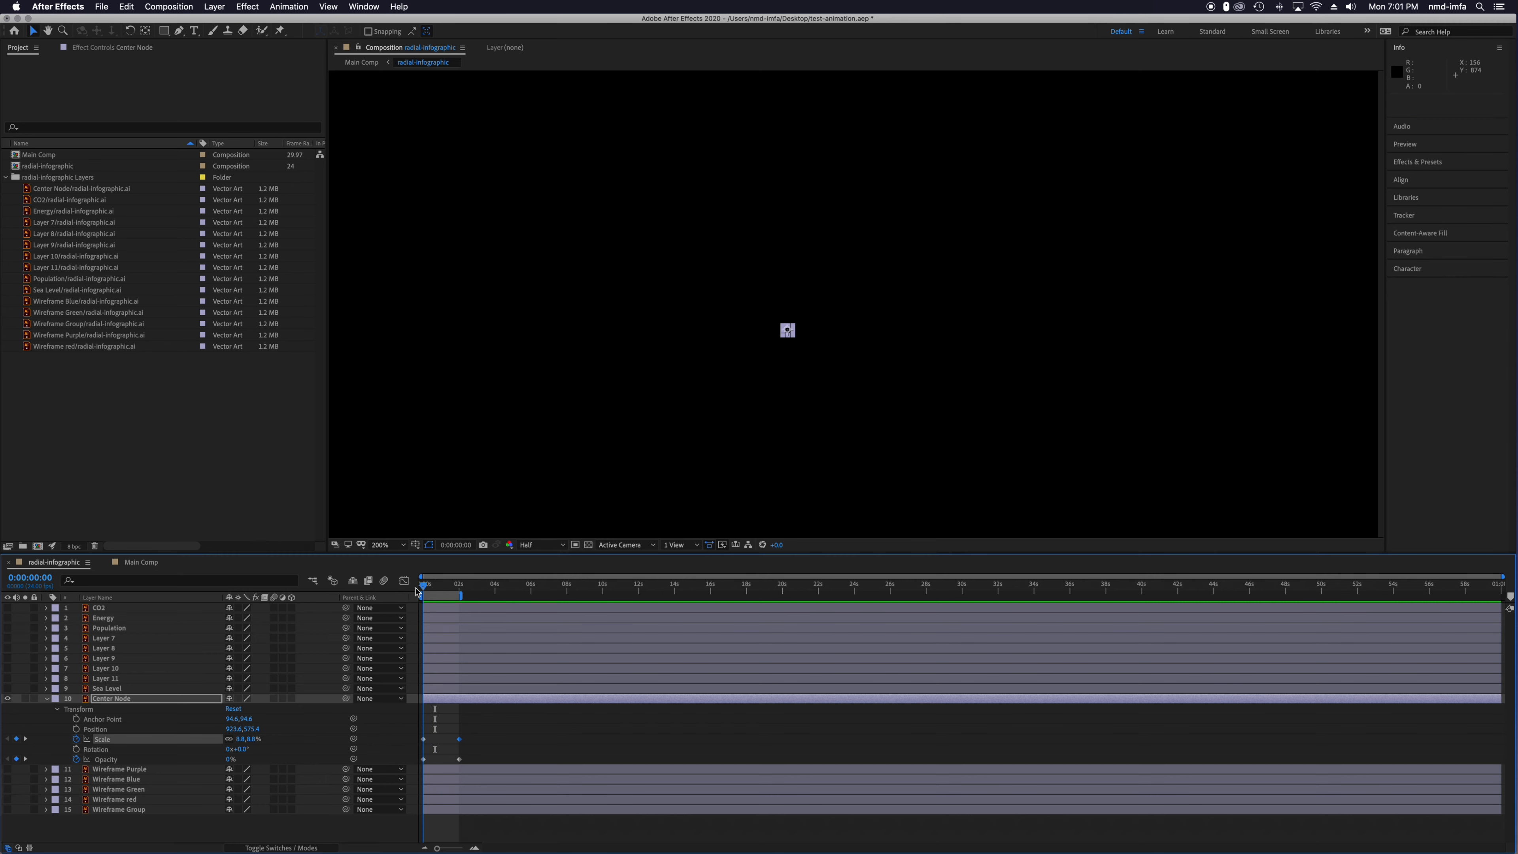
click(76, 730)
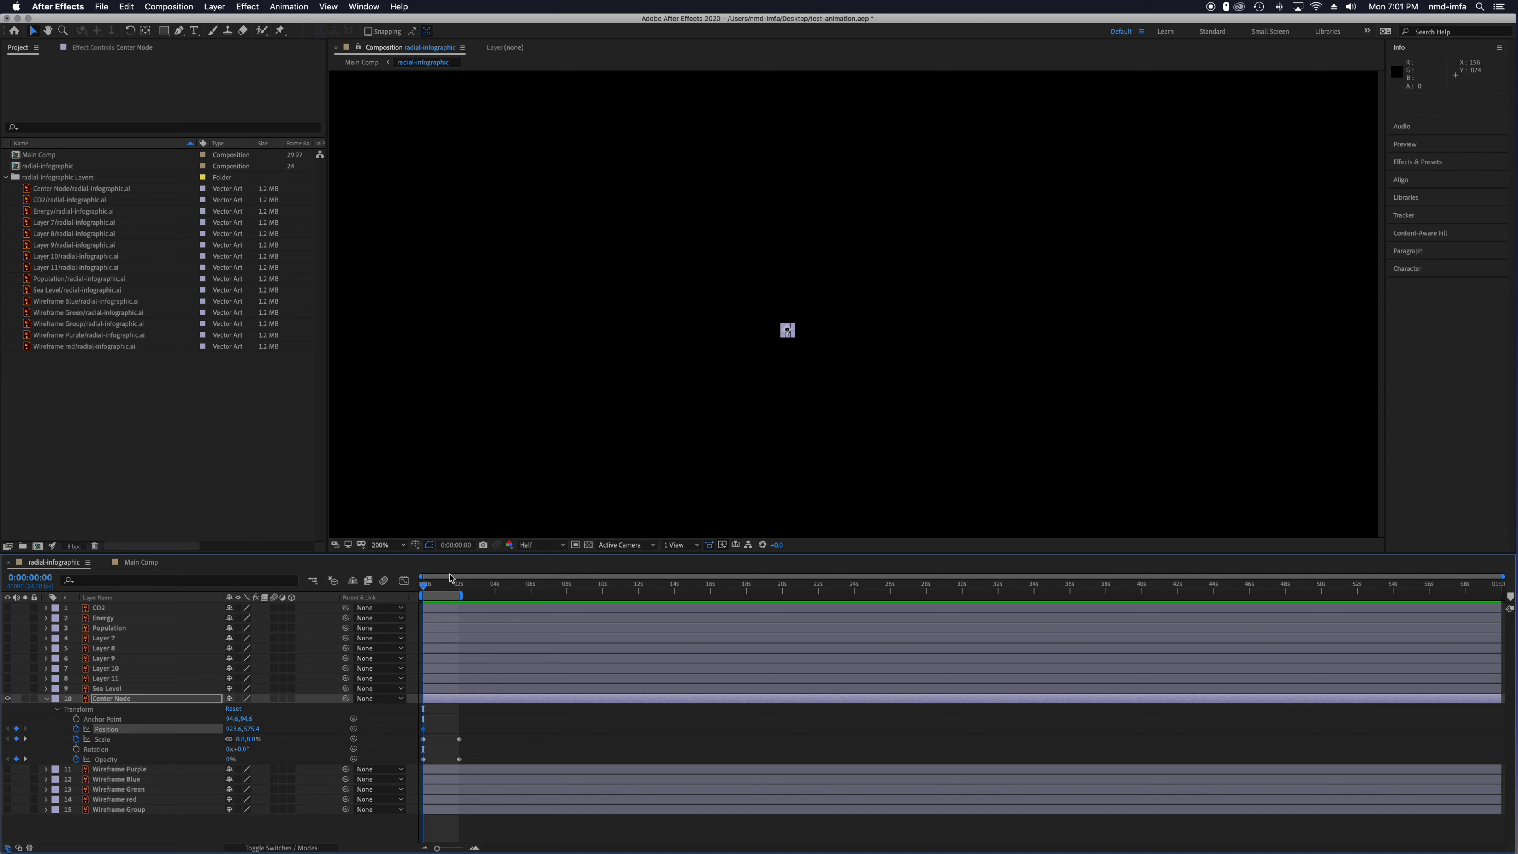
key(super+z)
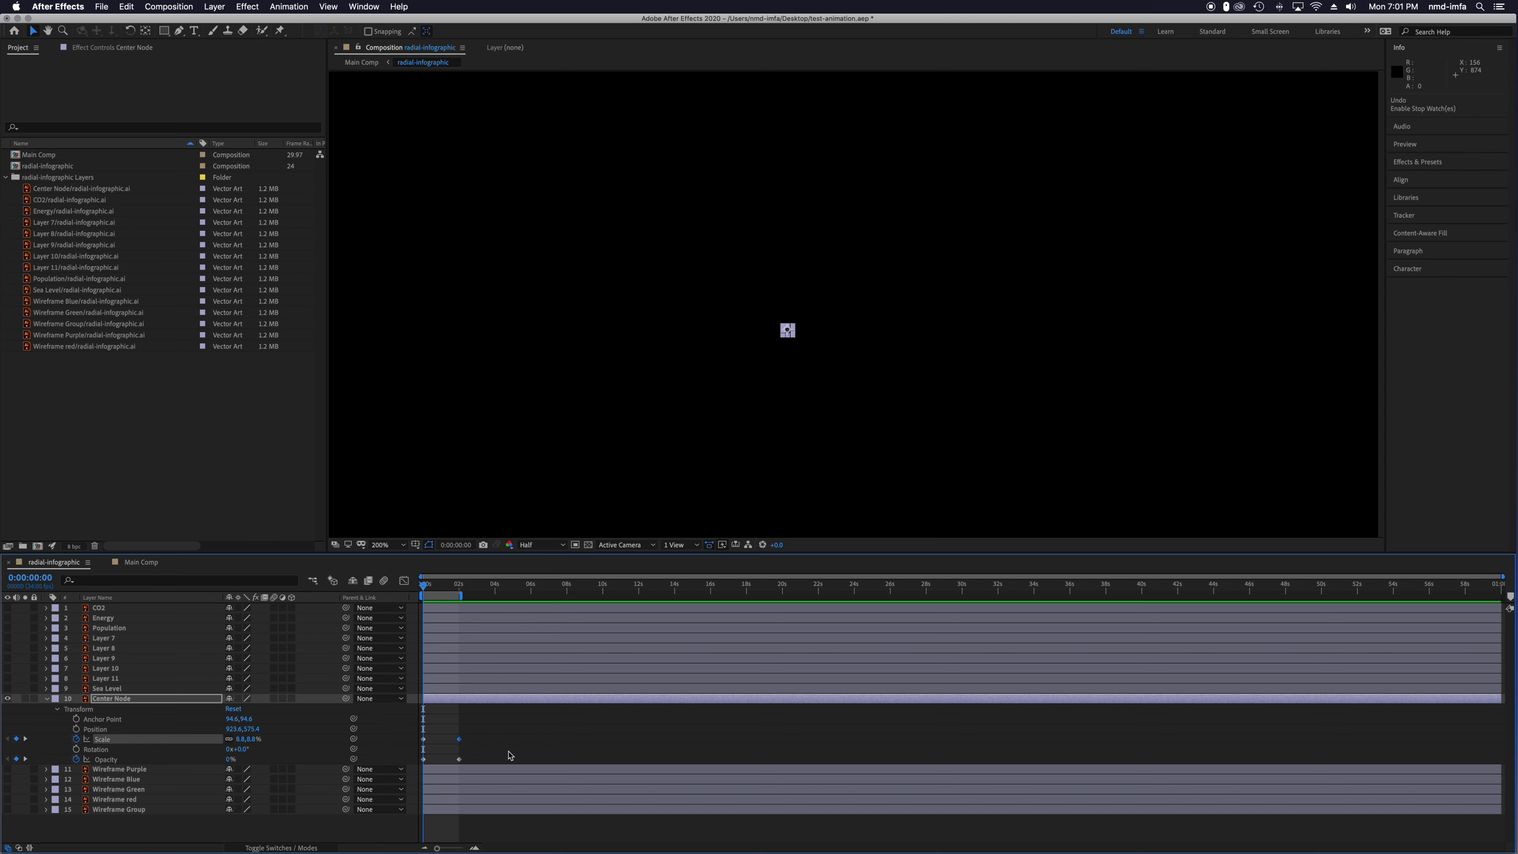
Deselect the Center Node keyframes and extend the work area to end at about 0:00:10:00.
click(499, 739)
drag(472, 727, 469, 762)
click(484, 747)
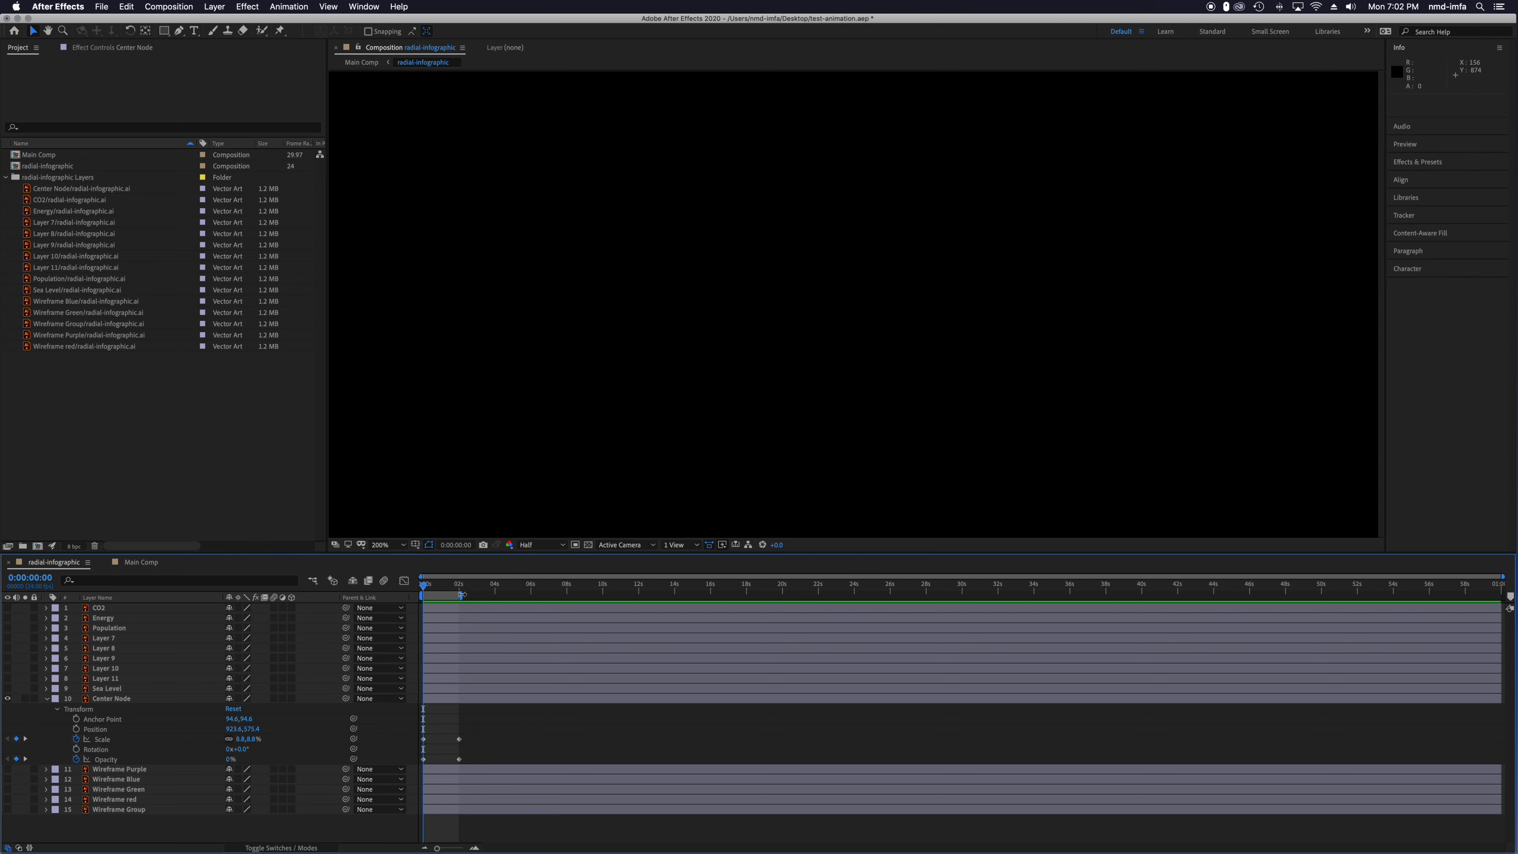
drag(461, 594, 605, 593)
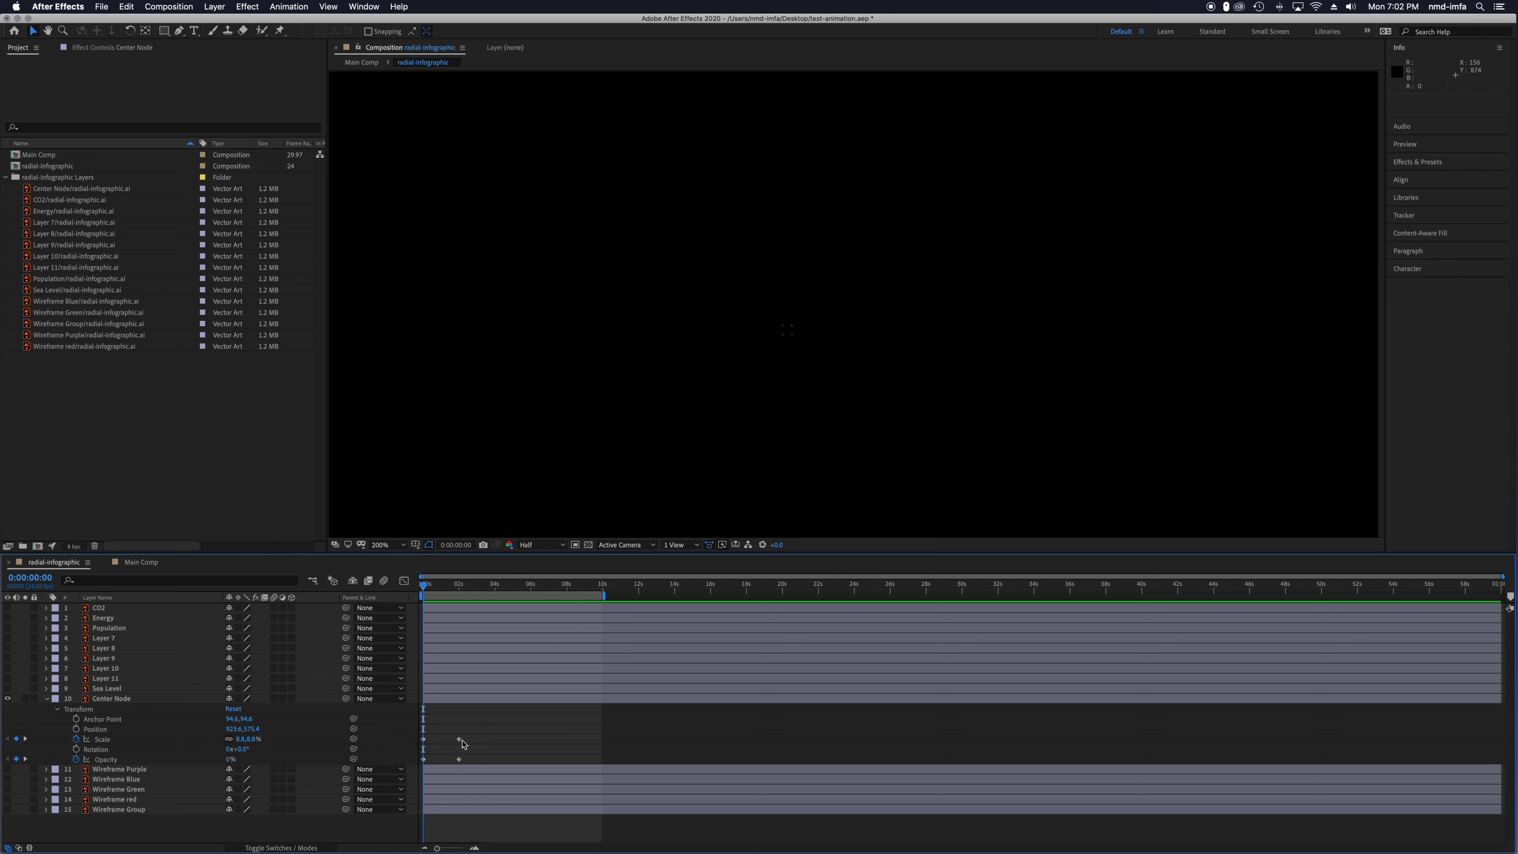
Copy the Center Node's Scale and Opacity keyframes at 0:00:02:00 and paste them at 0:00:08:00.
drag(444, 728, 472, 764)
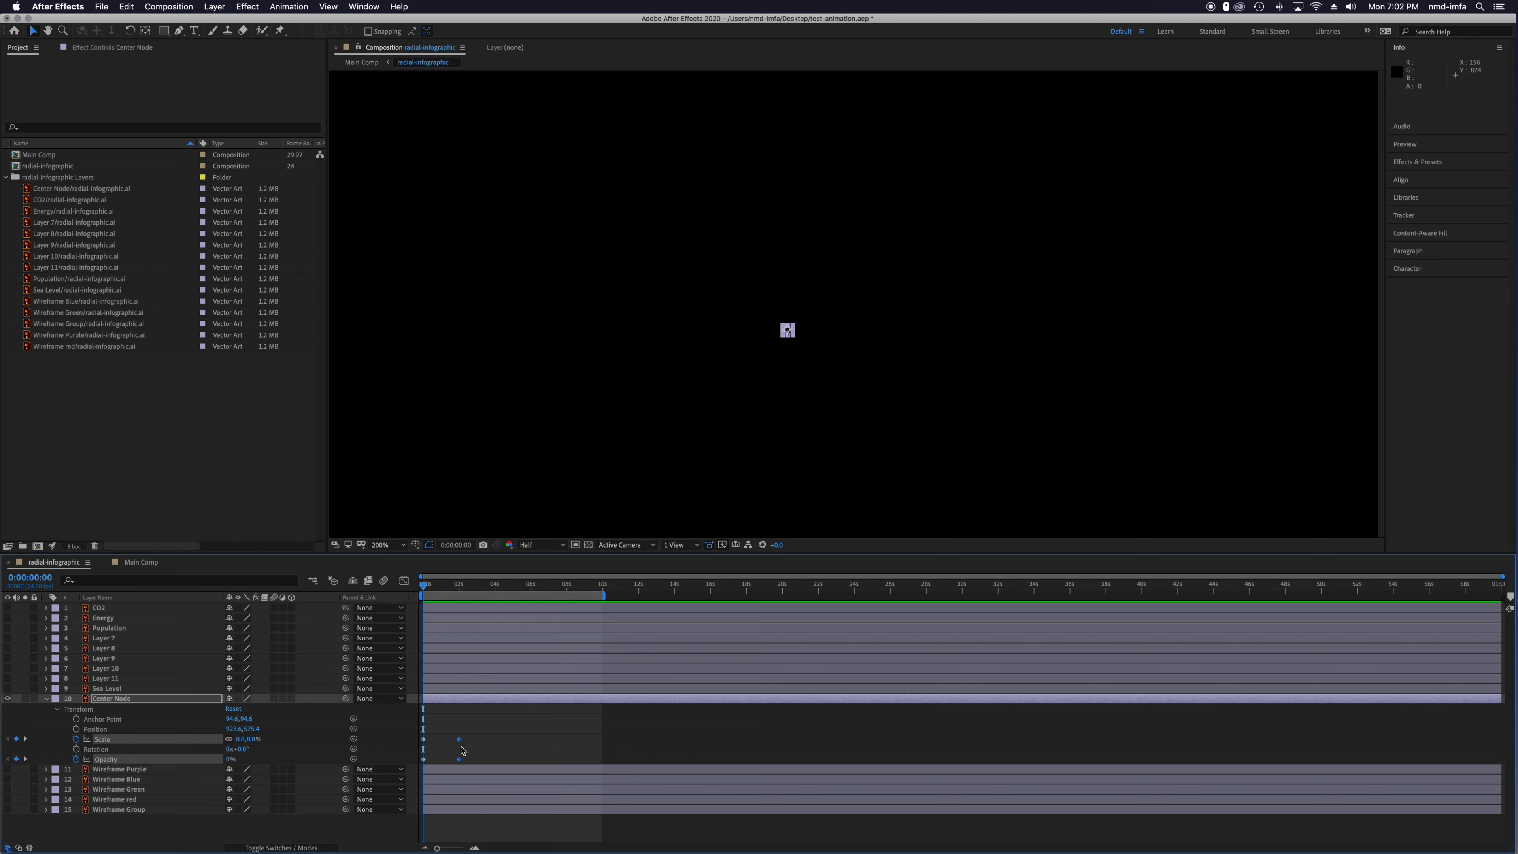
click(460, 740)
click(459, 761)
shift+click(459, 740)
key(cmd+c)
click(126, 6)
click(126, 7)
drag(559, 585, 568, 587)
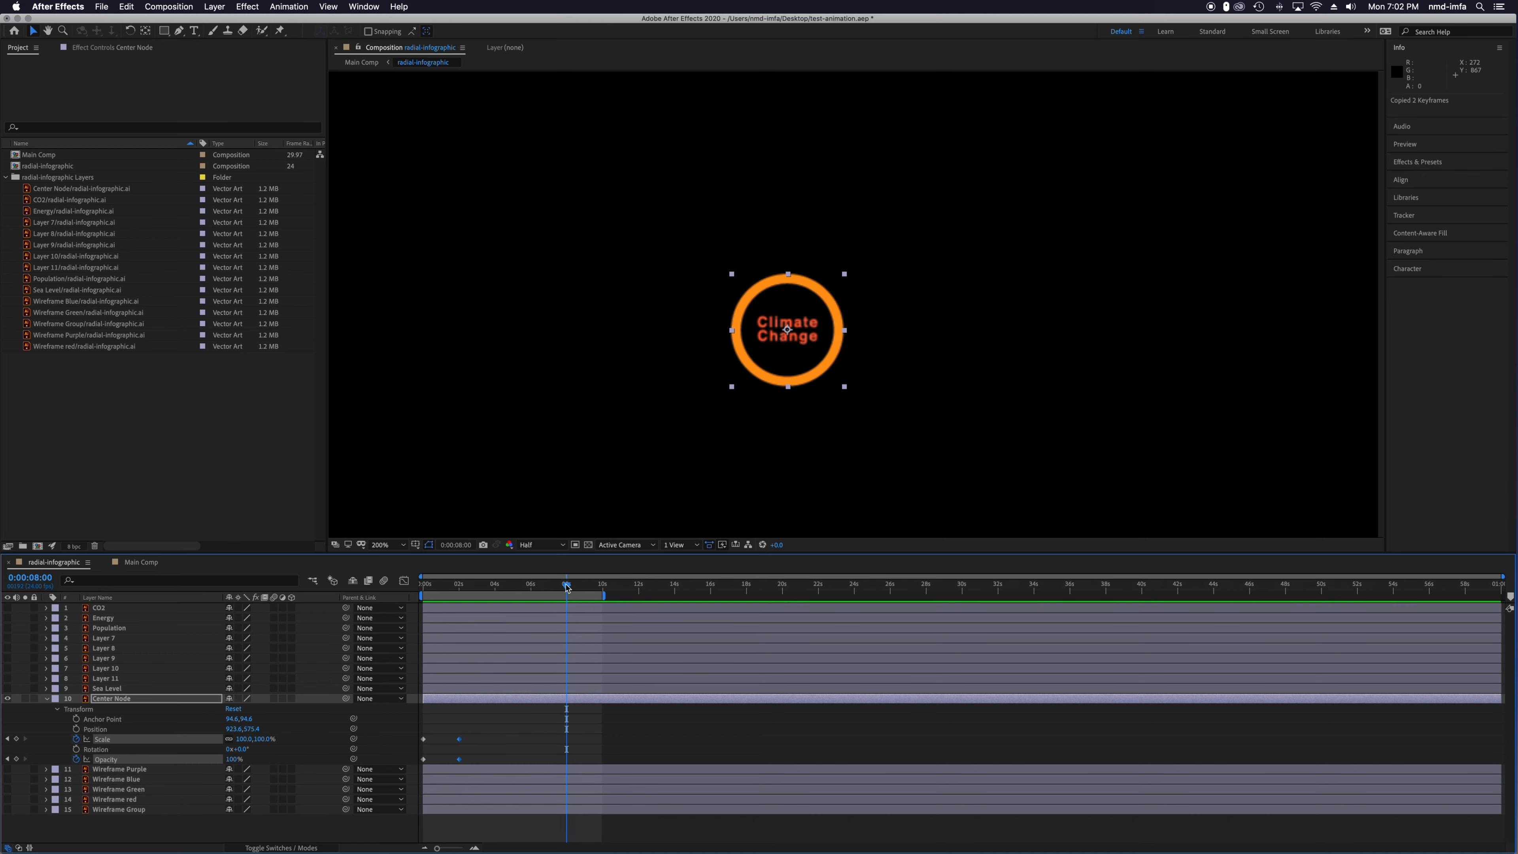
key(super+v)
Copy the Center Node's Scale and Opacity keyframes at 0:00:00:00, paste them at 0:00:09:22, and scrub through the resulting fade-out.
drag(570, 588, 598, 590)
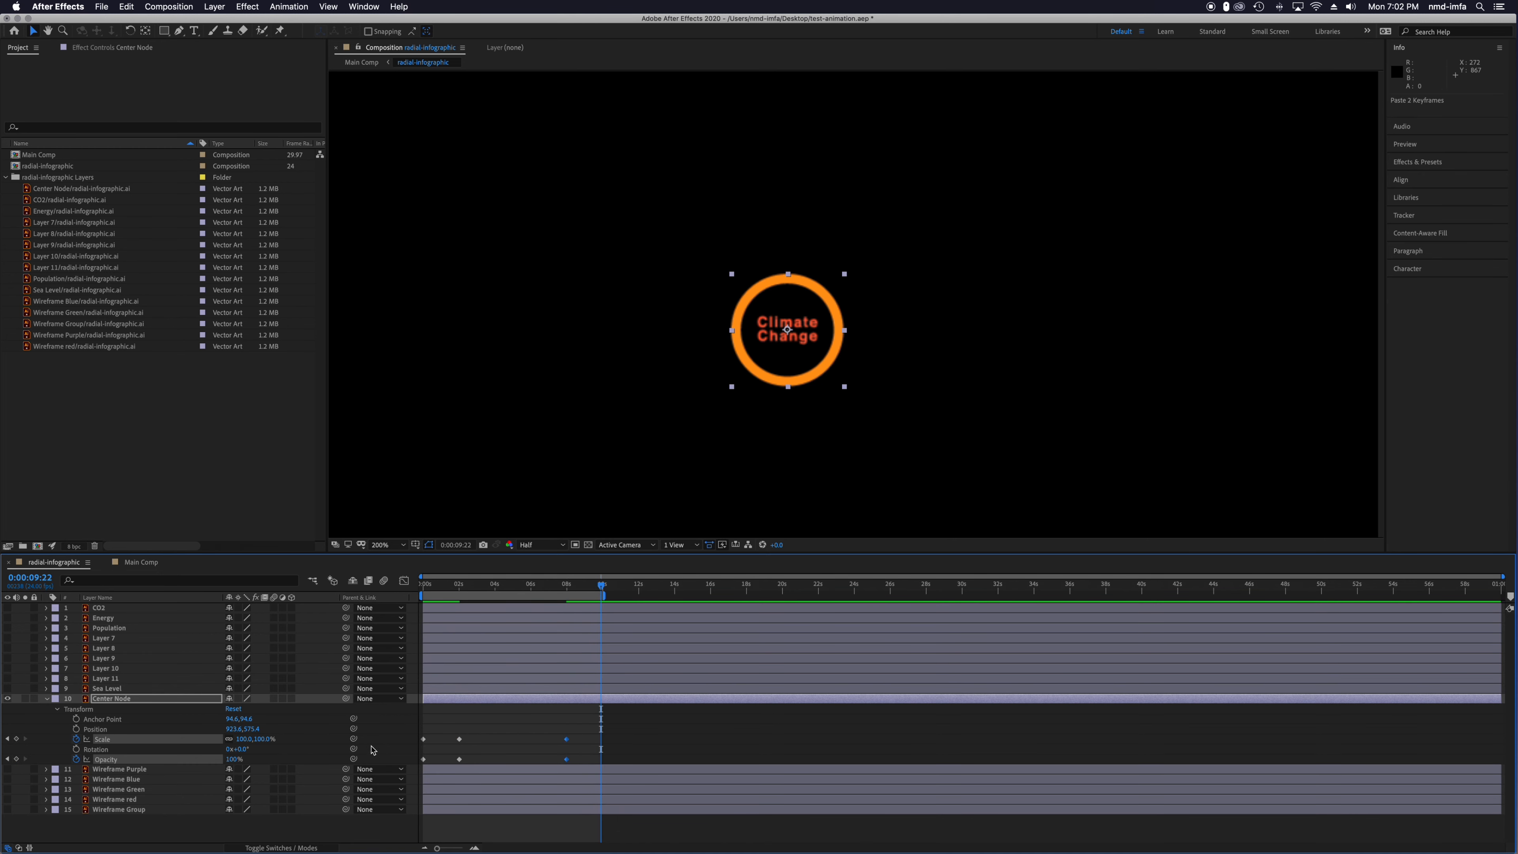
drag(433, 735, 419, 770)
key(cmd+c)
key(cmd+v)
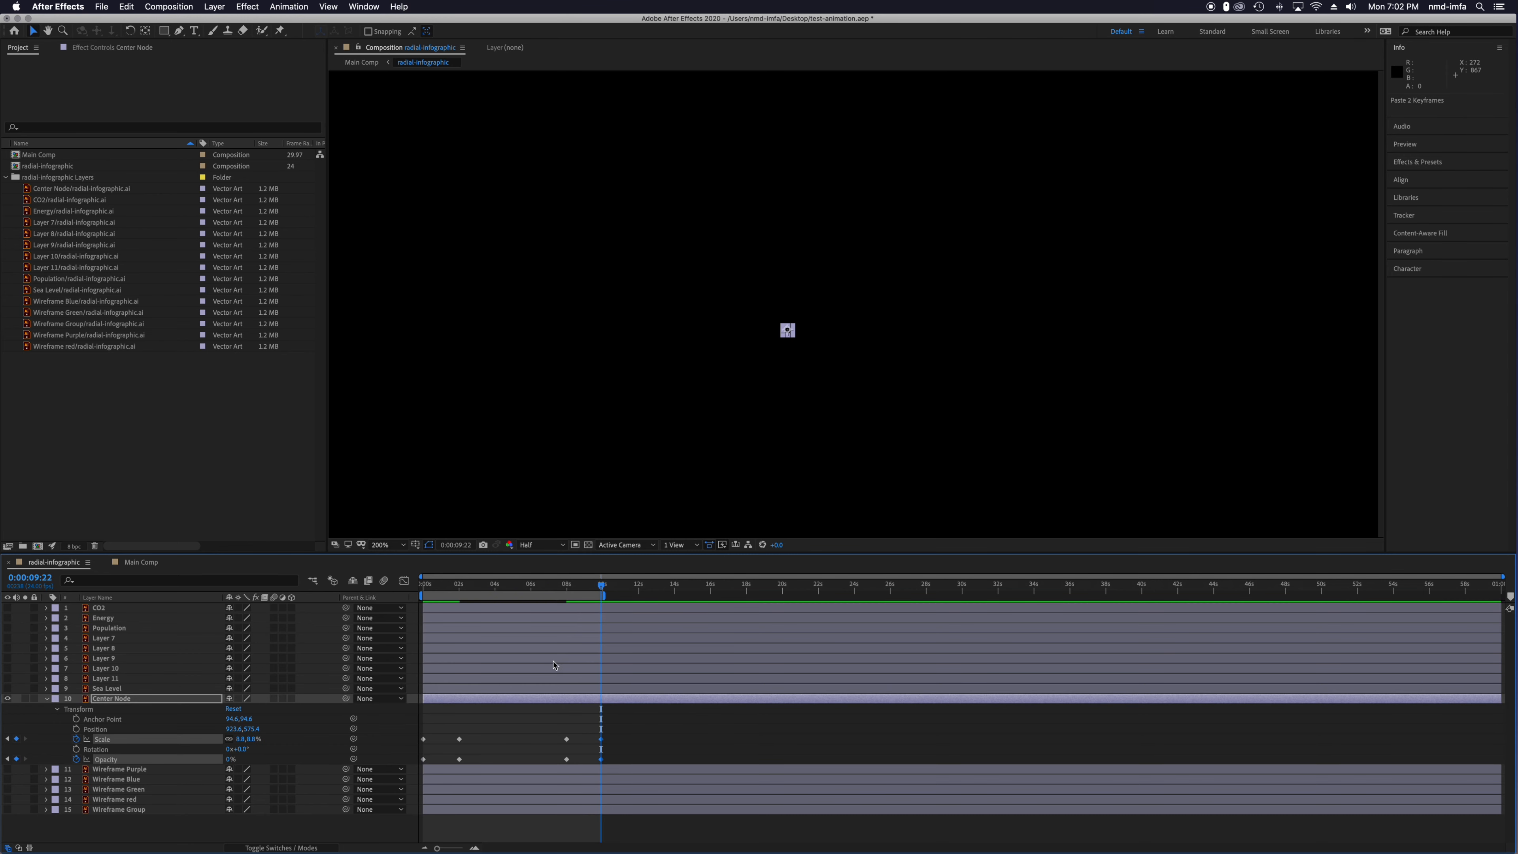
drag(604, 590, 579, 699)
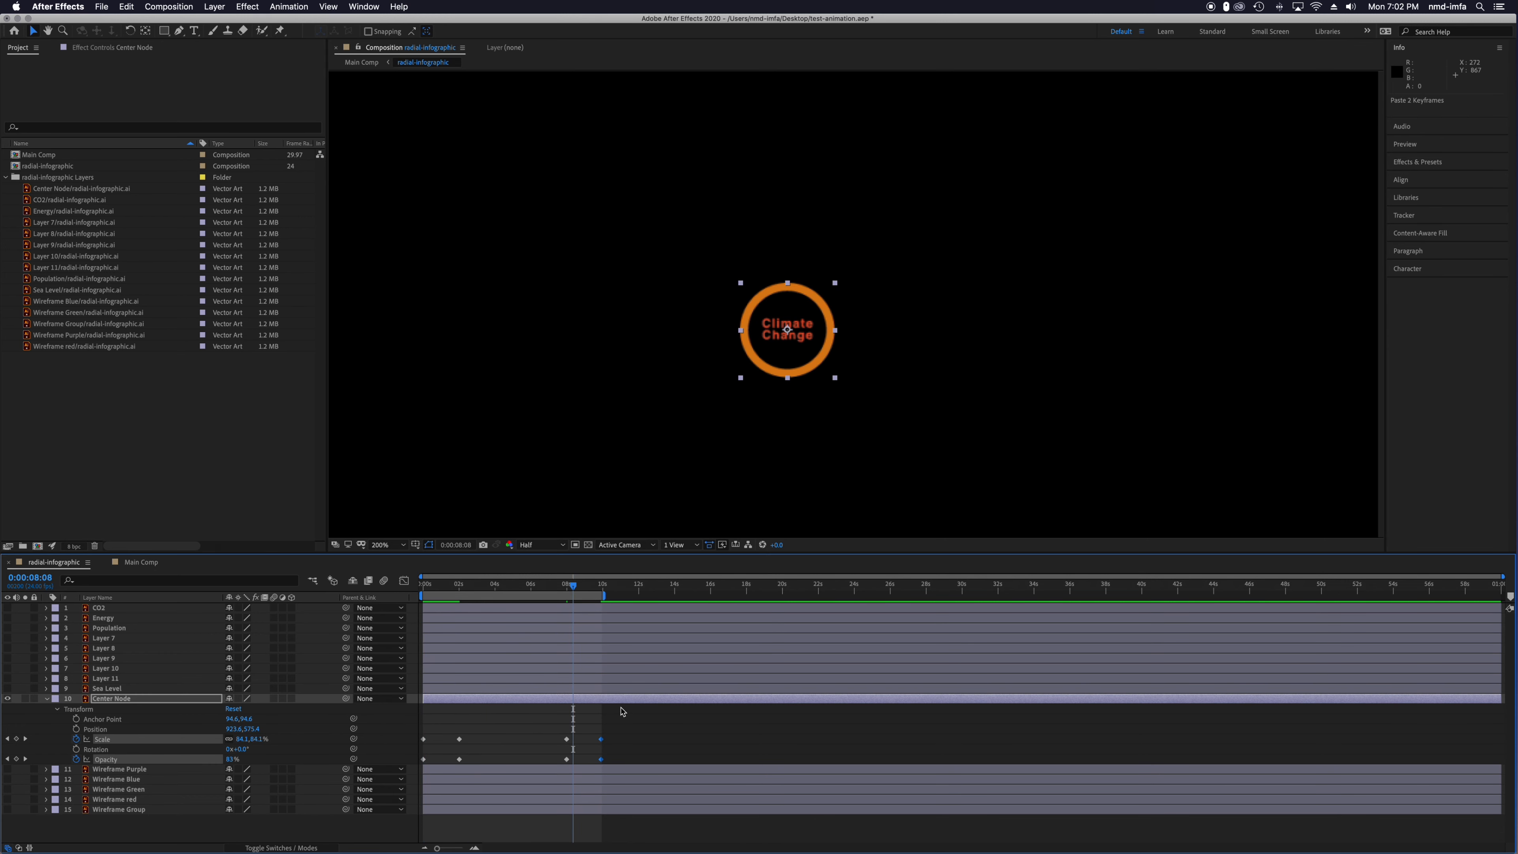
Delete the Center Node's Scale and Opacity fade-out keyframes at 0:00:08:00 and 0:00:09:22, and return to 0:00:02:00.
drag(493, 721, 620, 770)
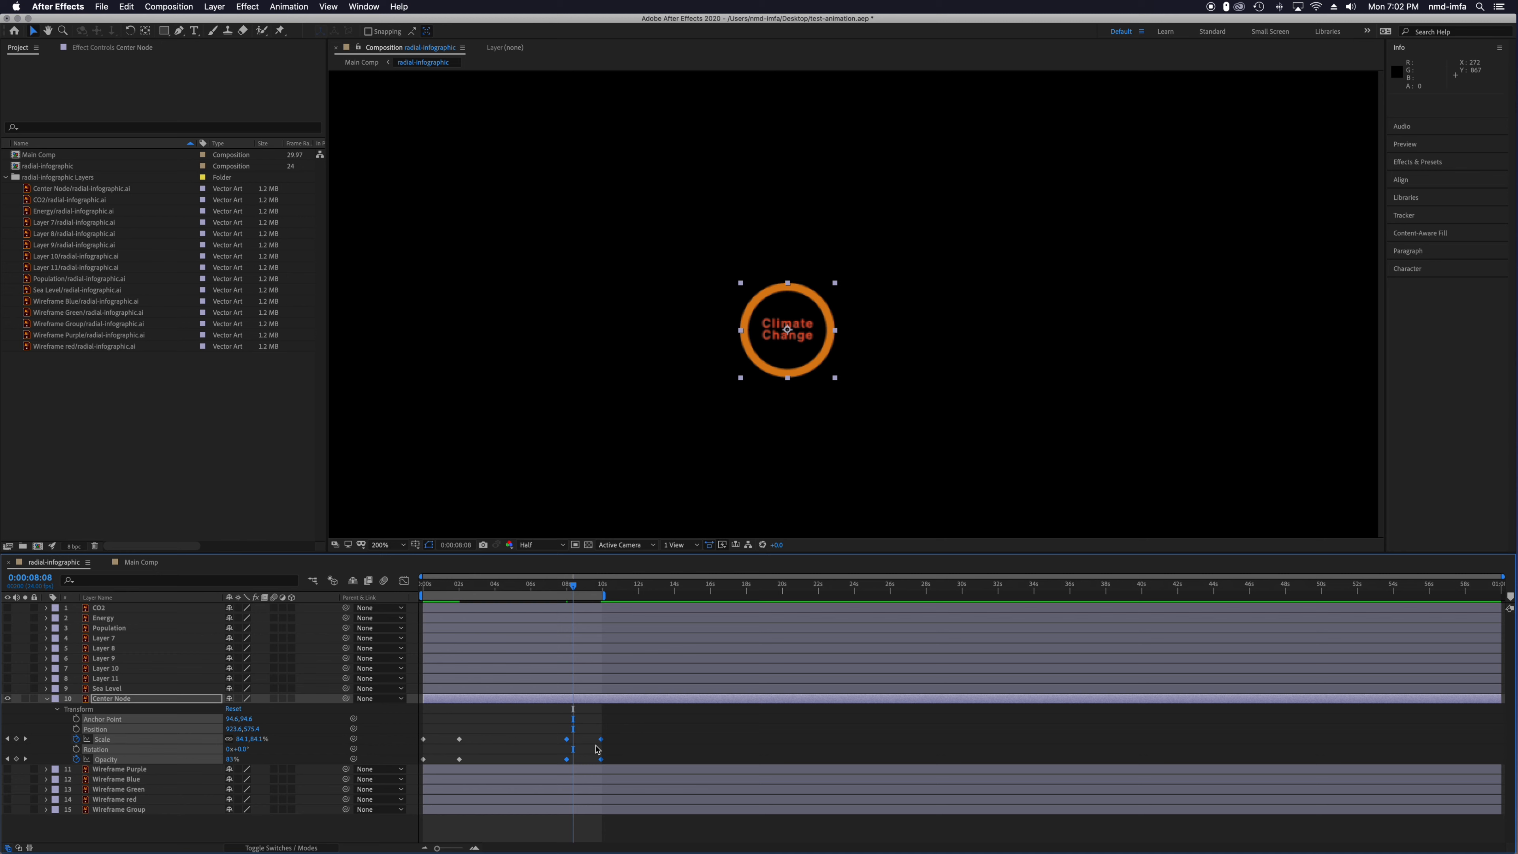
key(Delete)
click(464, 587)
key(j)
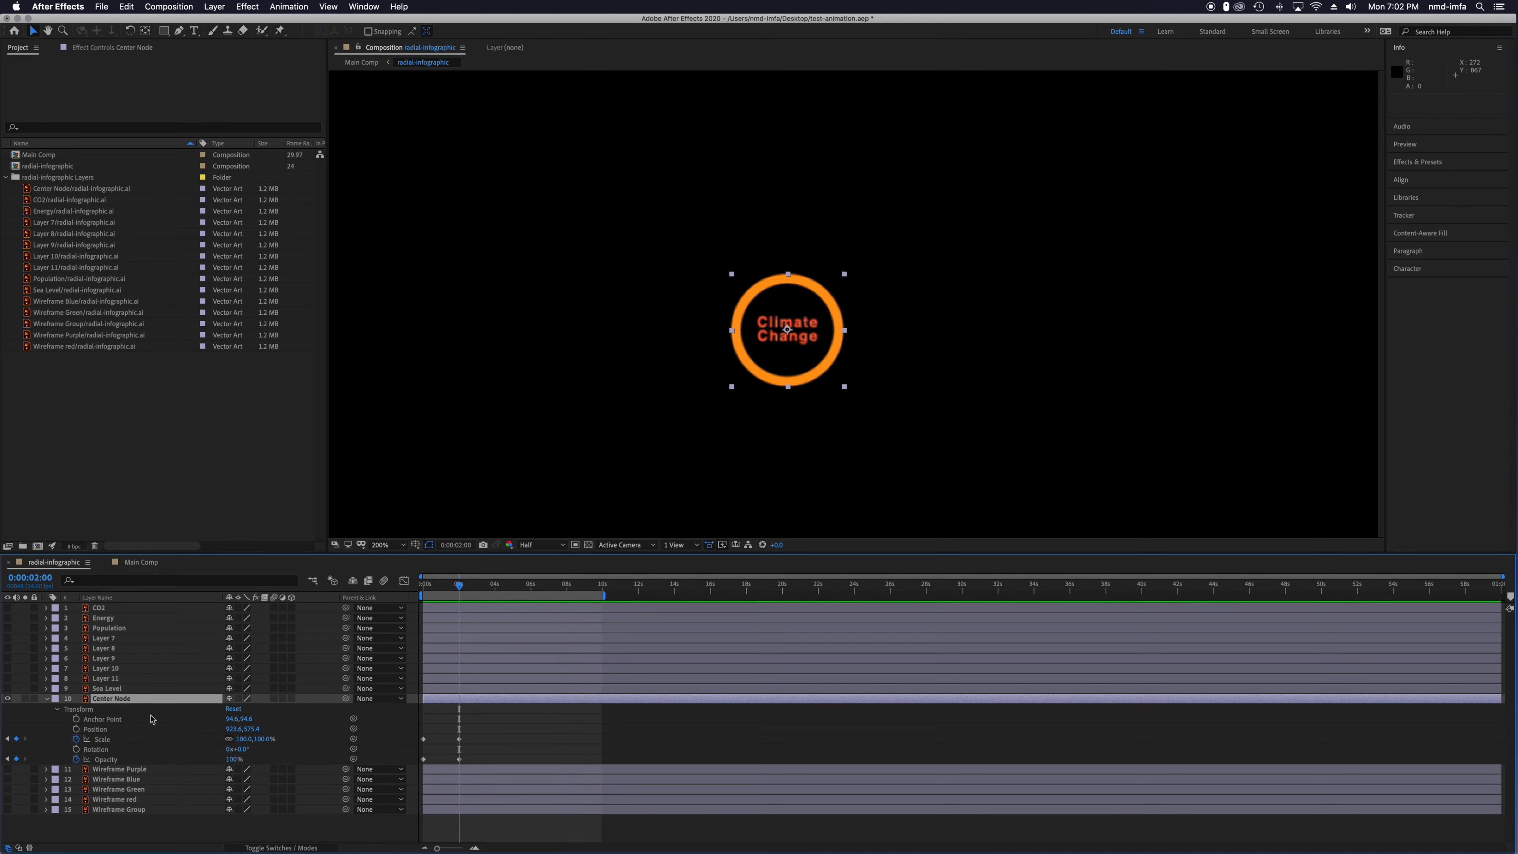
Toggle the Wireframe Purple layer's visibility to identify which connector it holds.
click(34, 770)
click(34, 770)
click(8, 770)
click(8, 770)
click(132, 772)
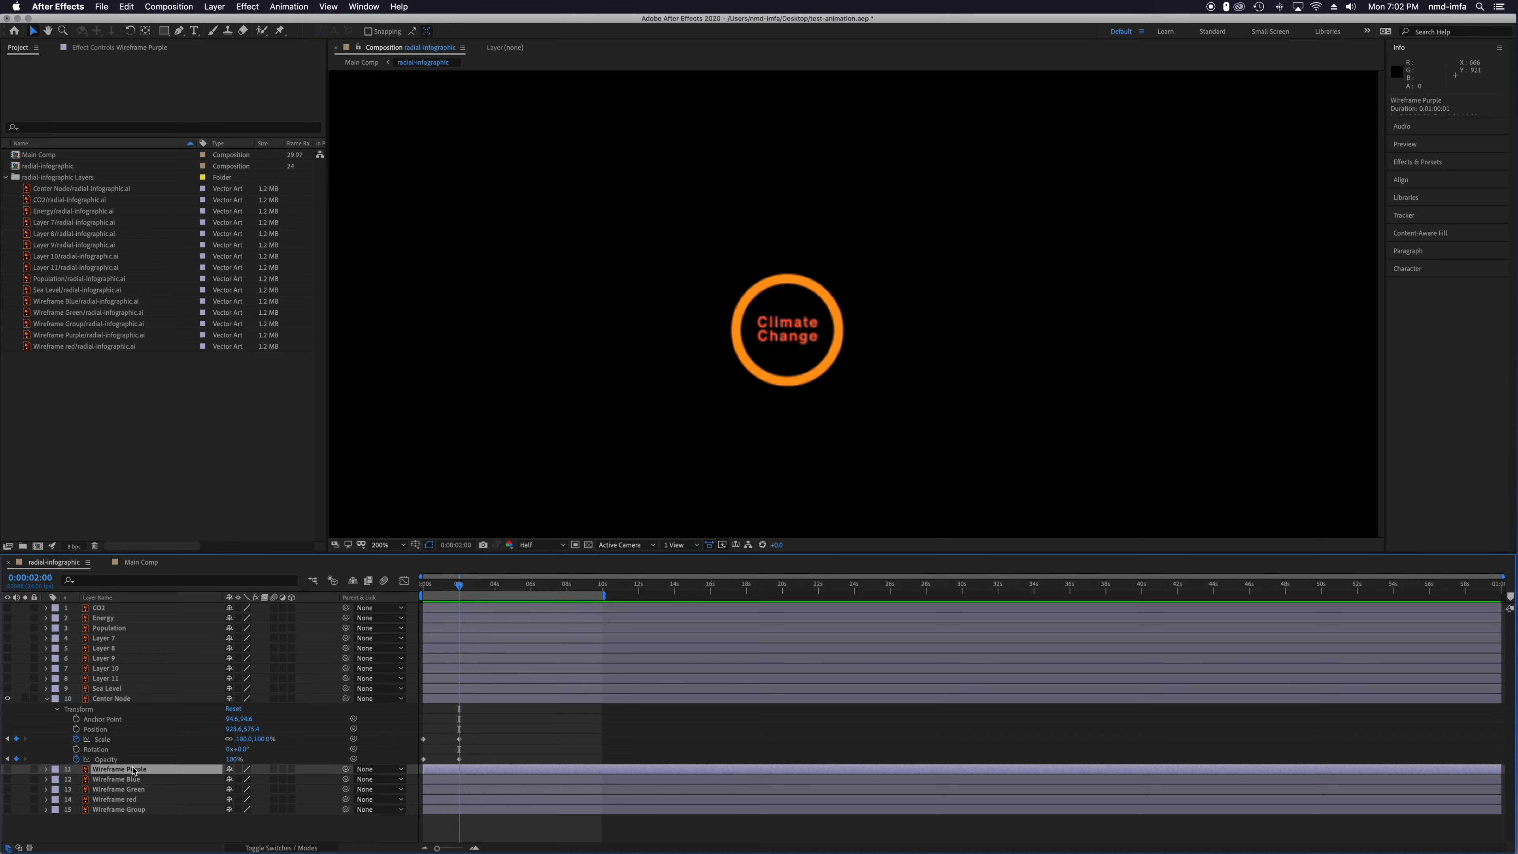
click(788, 287)
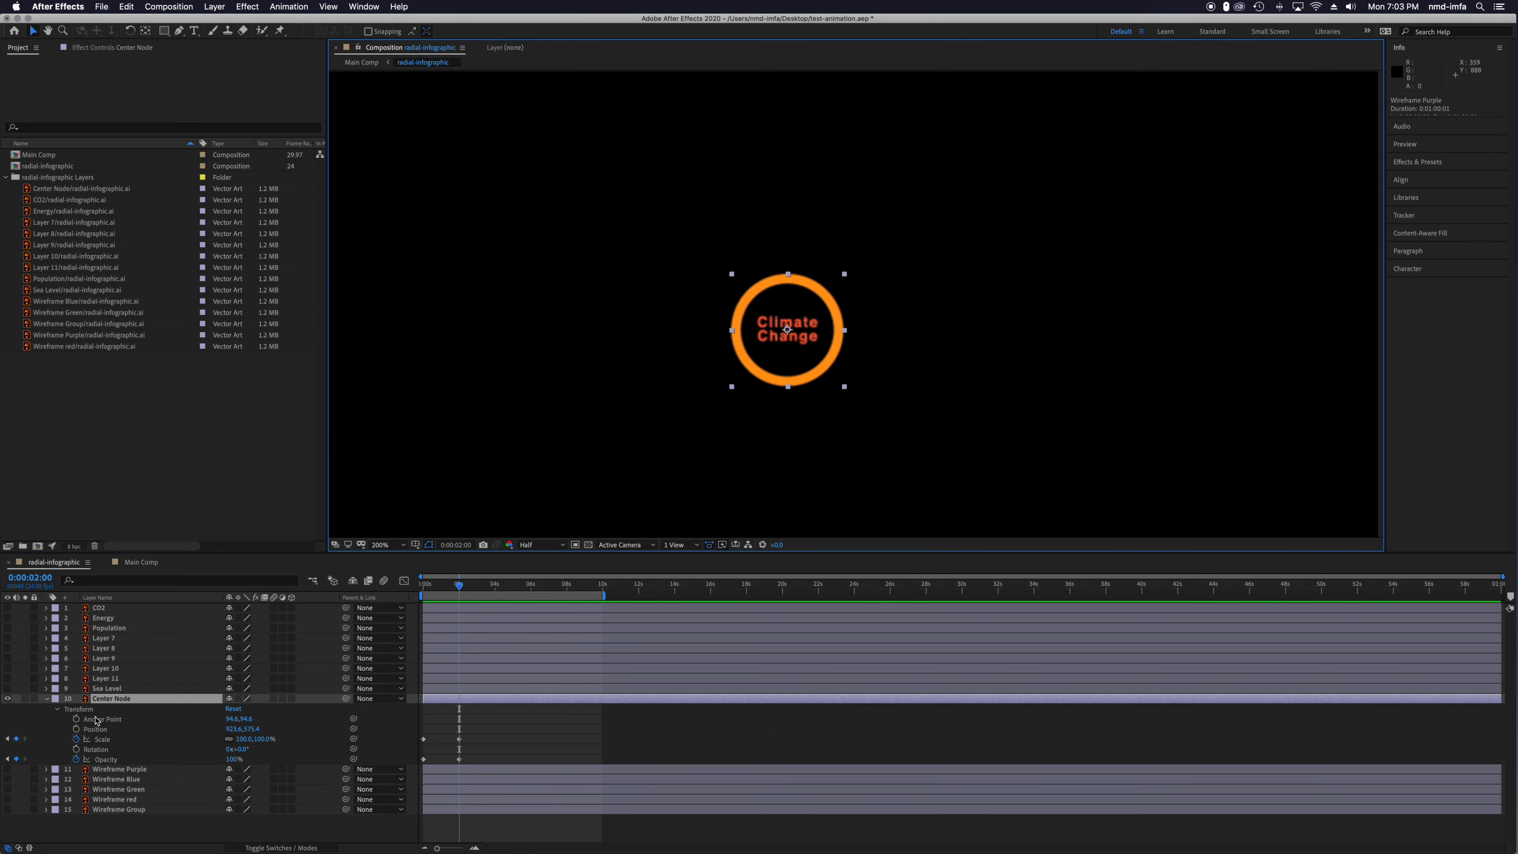
Make the Wireframe Blue connector layer visible, select it, and save the project.
click(34, 779)
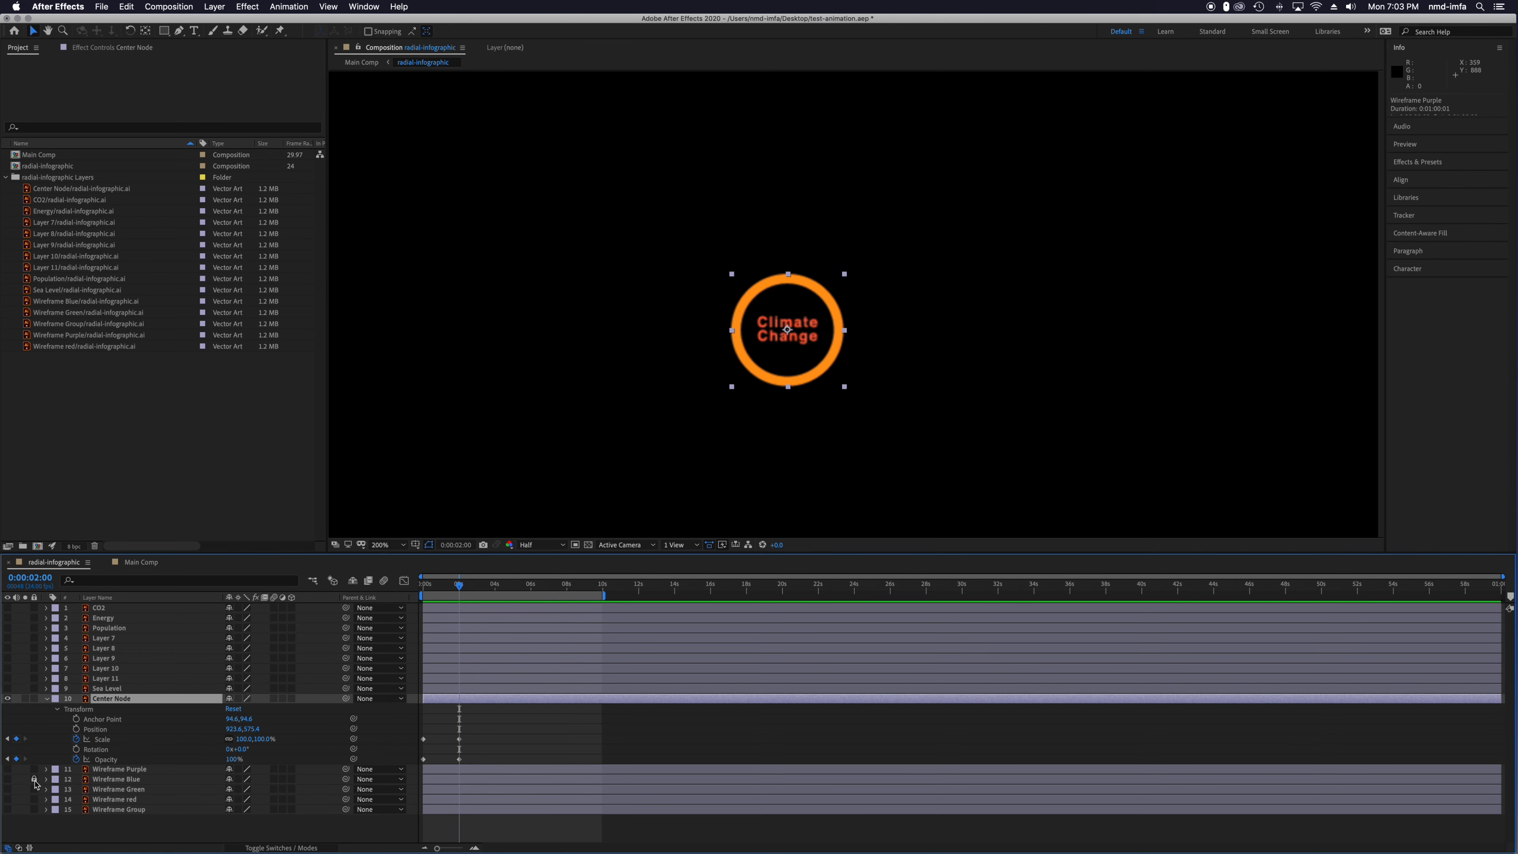
click(7, 779)
click(7, 779)
click(8, 780)
drag(839, 426, 826, 324)
key(super+s)
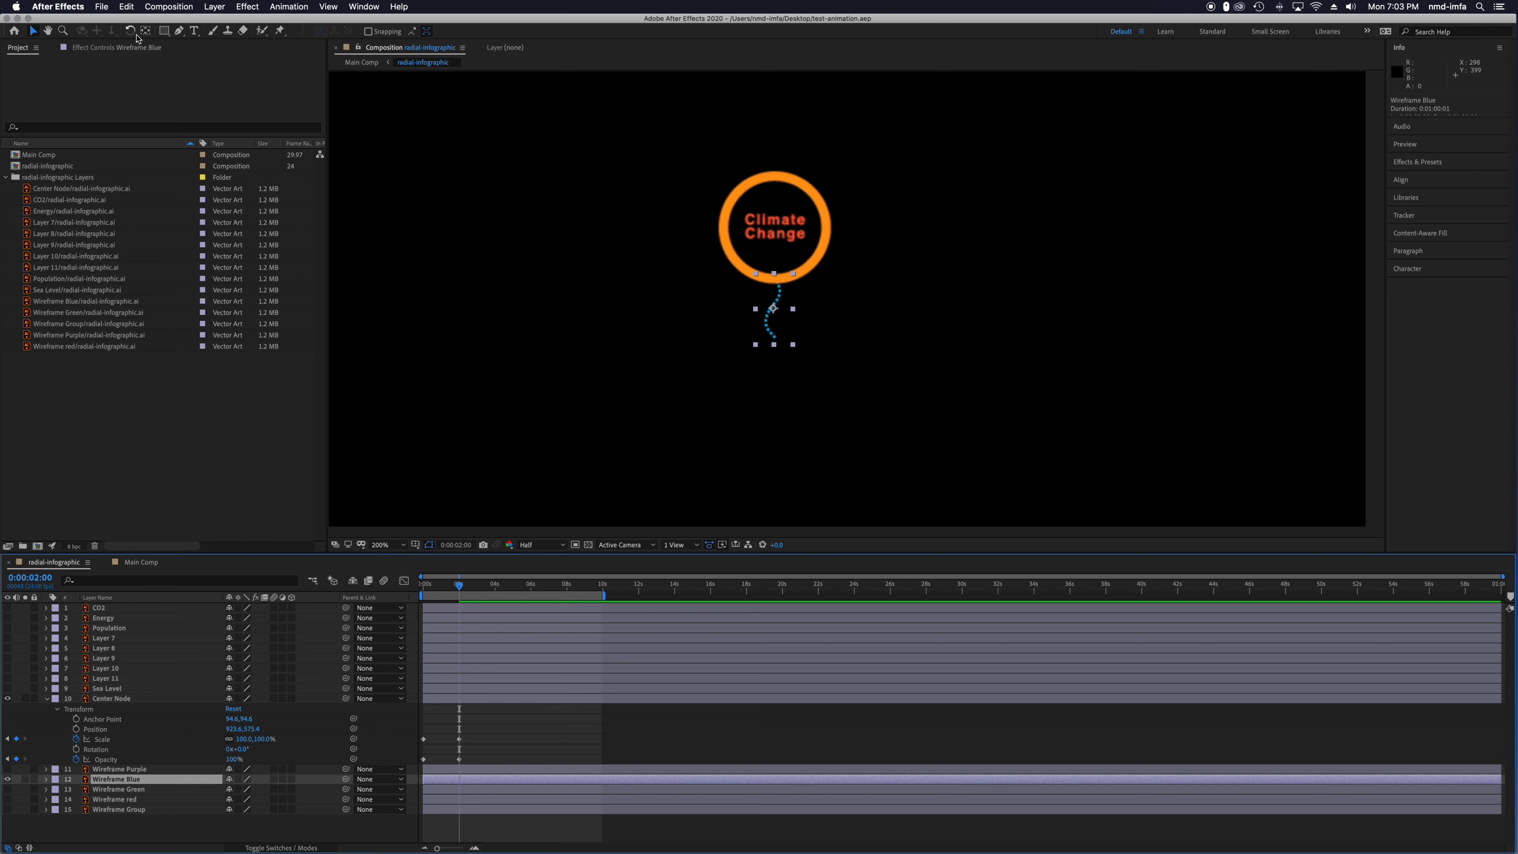
Try moving Wireframe Blue's anchor point to the connector's upper end and scaling the connector, and undo both changes.
click(145, 33)
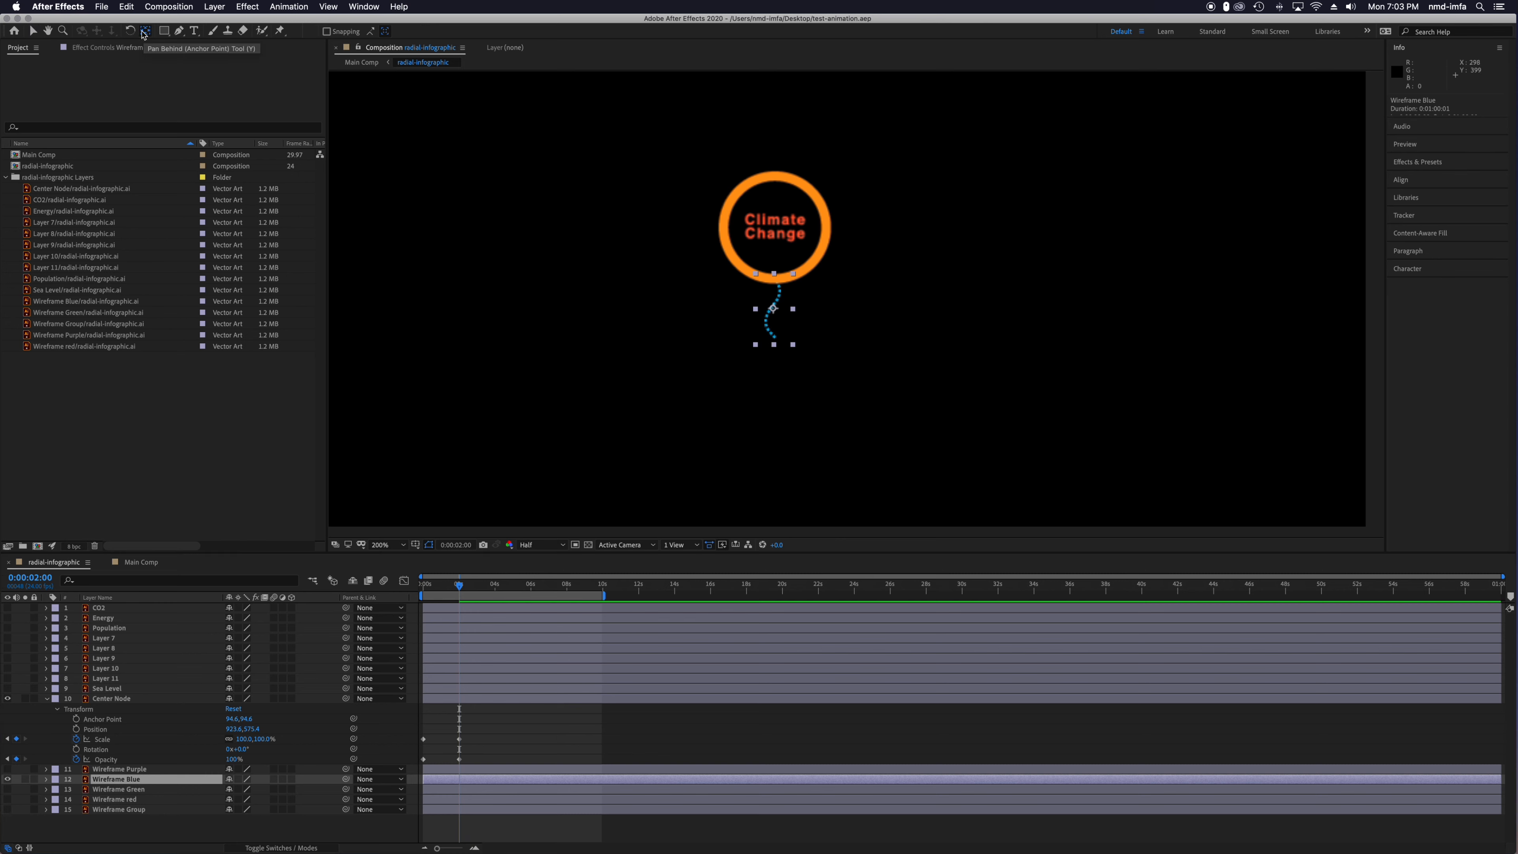
drag(773, 309, 775, 275)
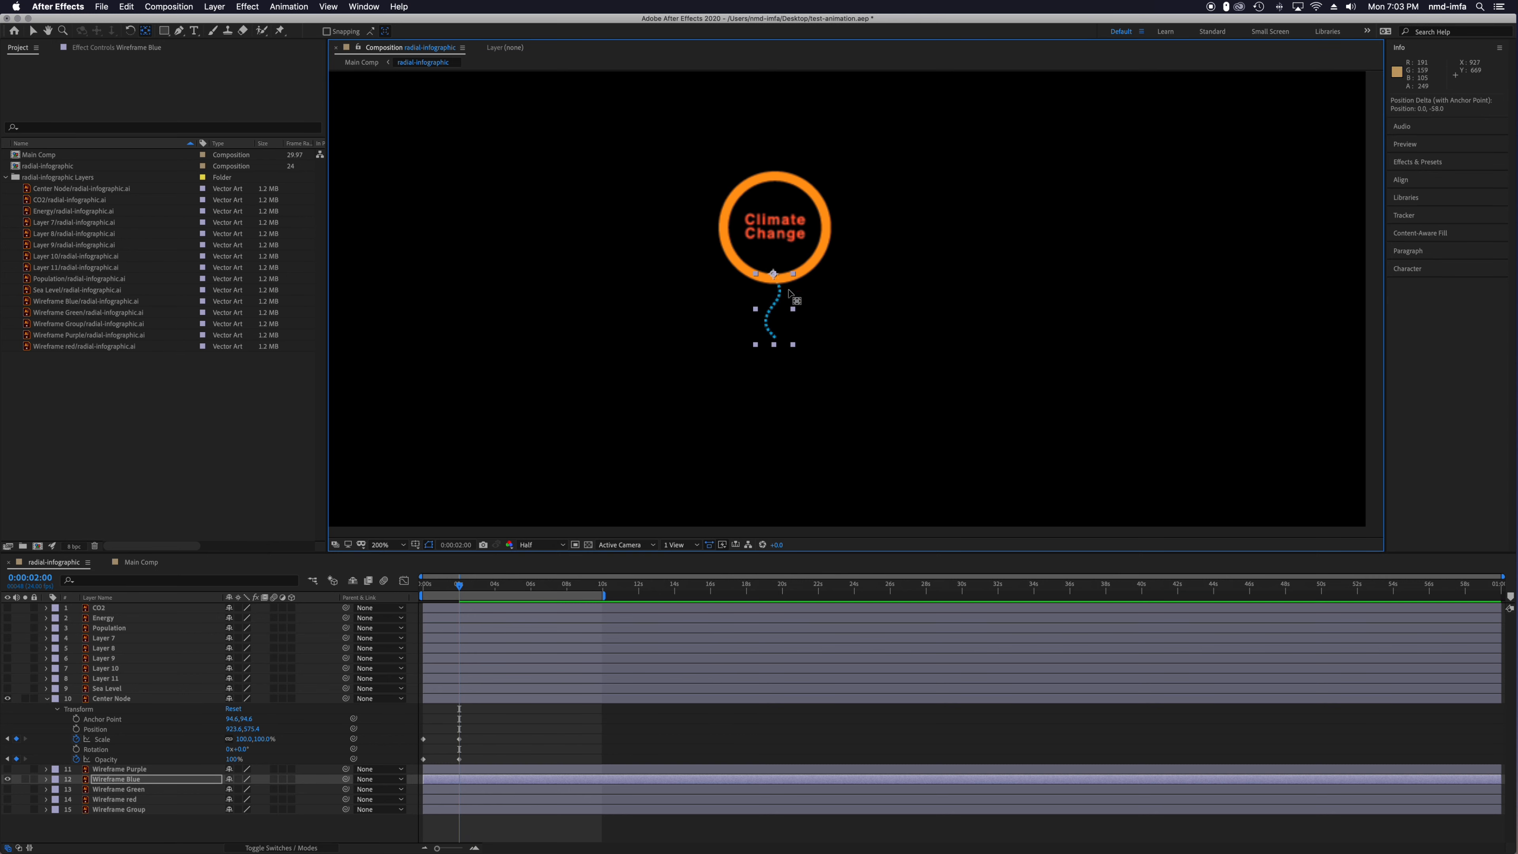
click(34, 31)
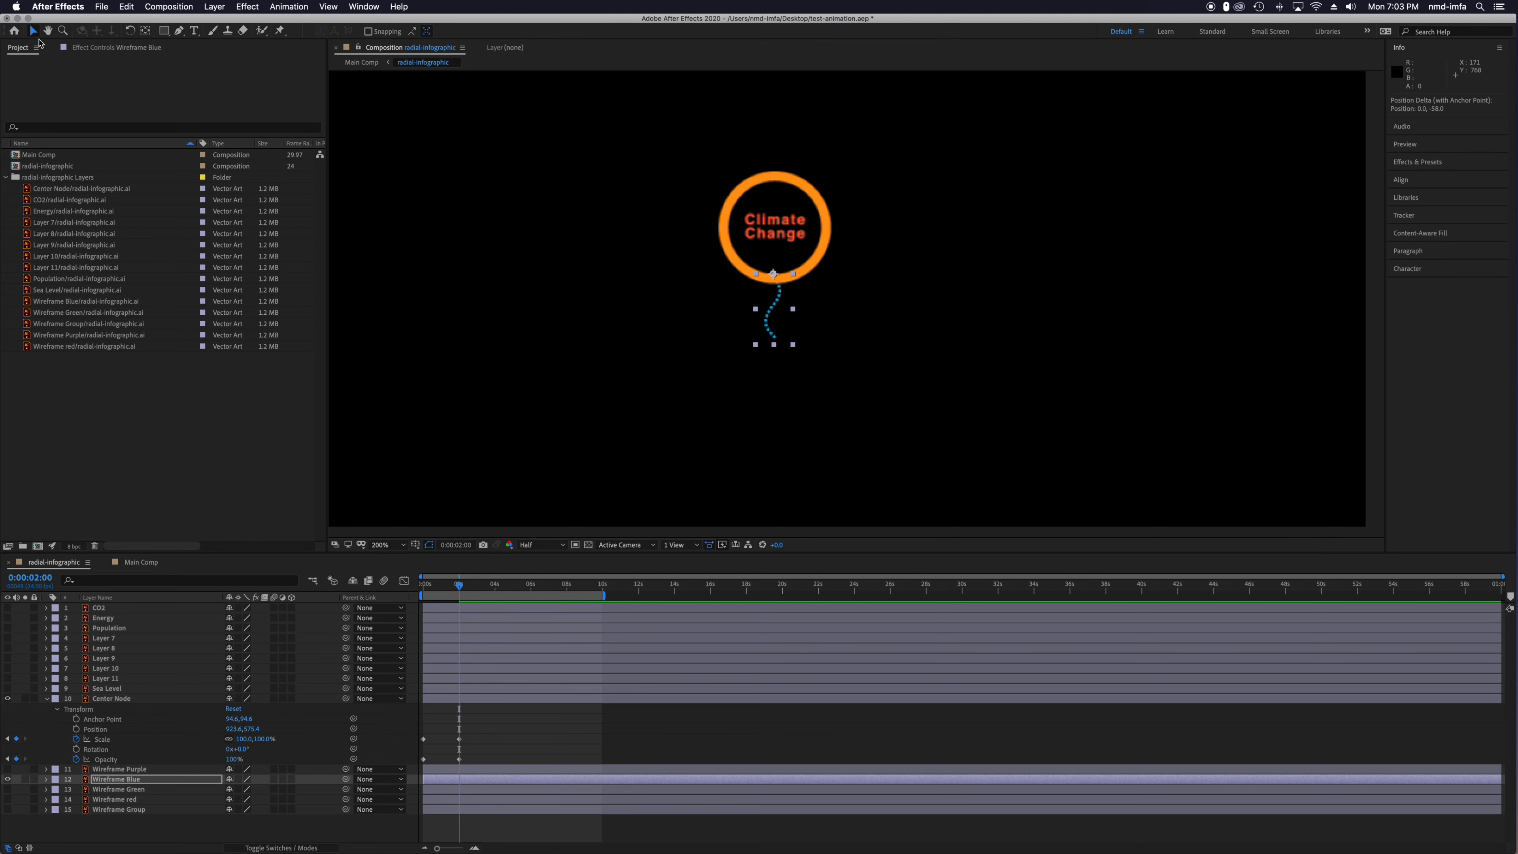
mouse_move(774, 347)
mouse_down()
mouse_move(772, 290)
mouse_move(771, 356)
mouse_up()
key(super+z)
right_click(769, 353)
click(750, 320)
key(super+z)
mouse_move(794, 347)
mouse_down()
mouse_move(795, 317)
mouse_move(794, 345)
mouse_up()
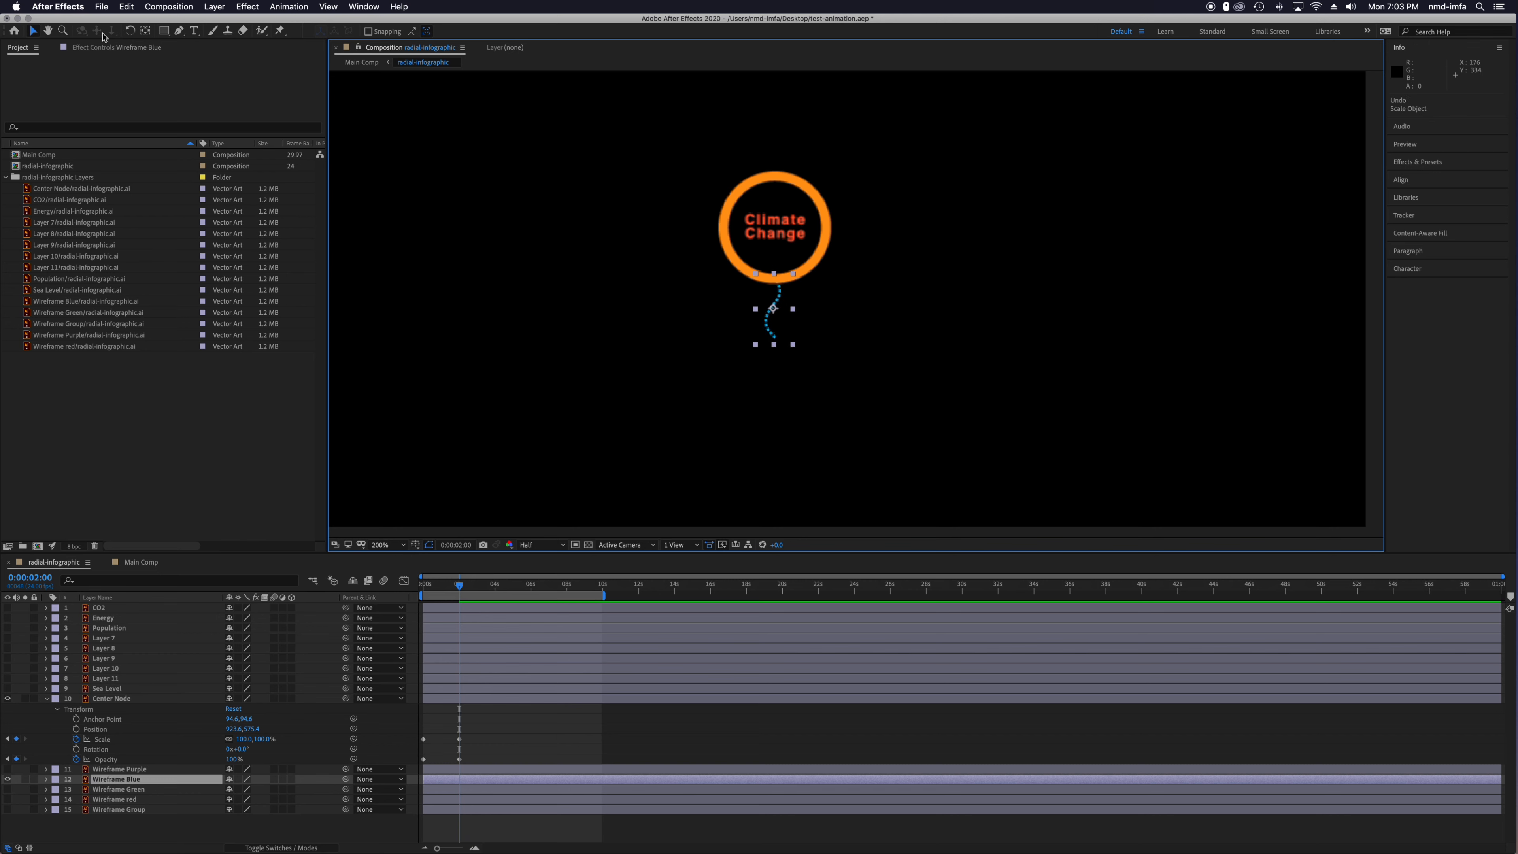
Move Wireframe Blue's anchor point to the connector's upper end, at the edge of the Climate Change circle, using Pan Behind.
click(145, 31)
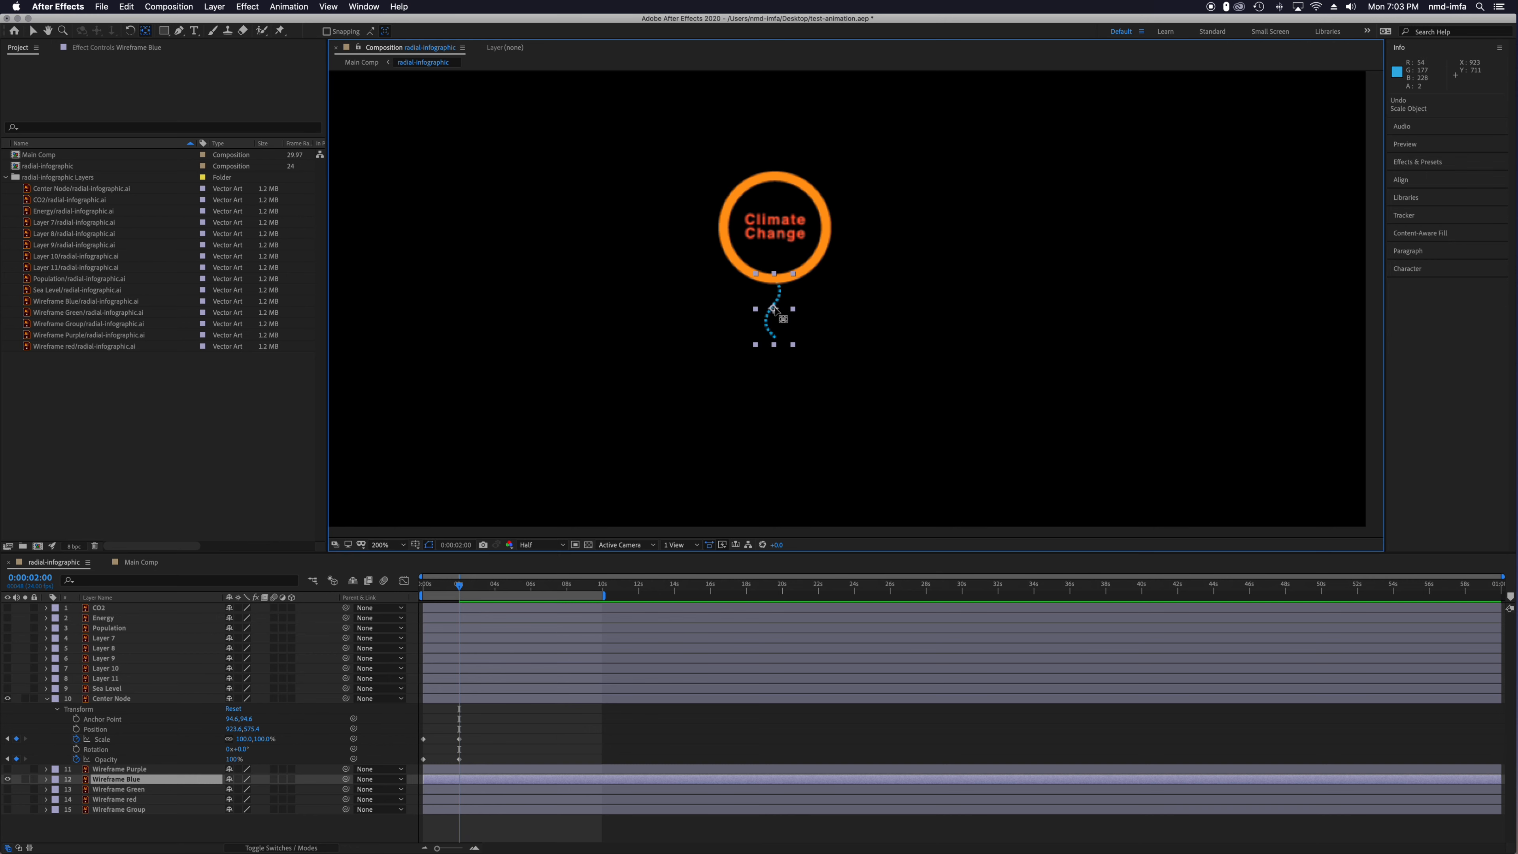
drag(773, 307, 775, 275)
click(34, 31)
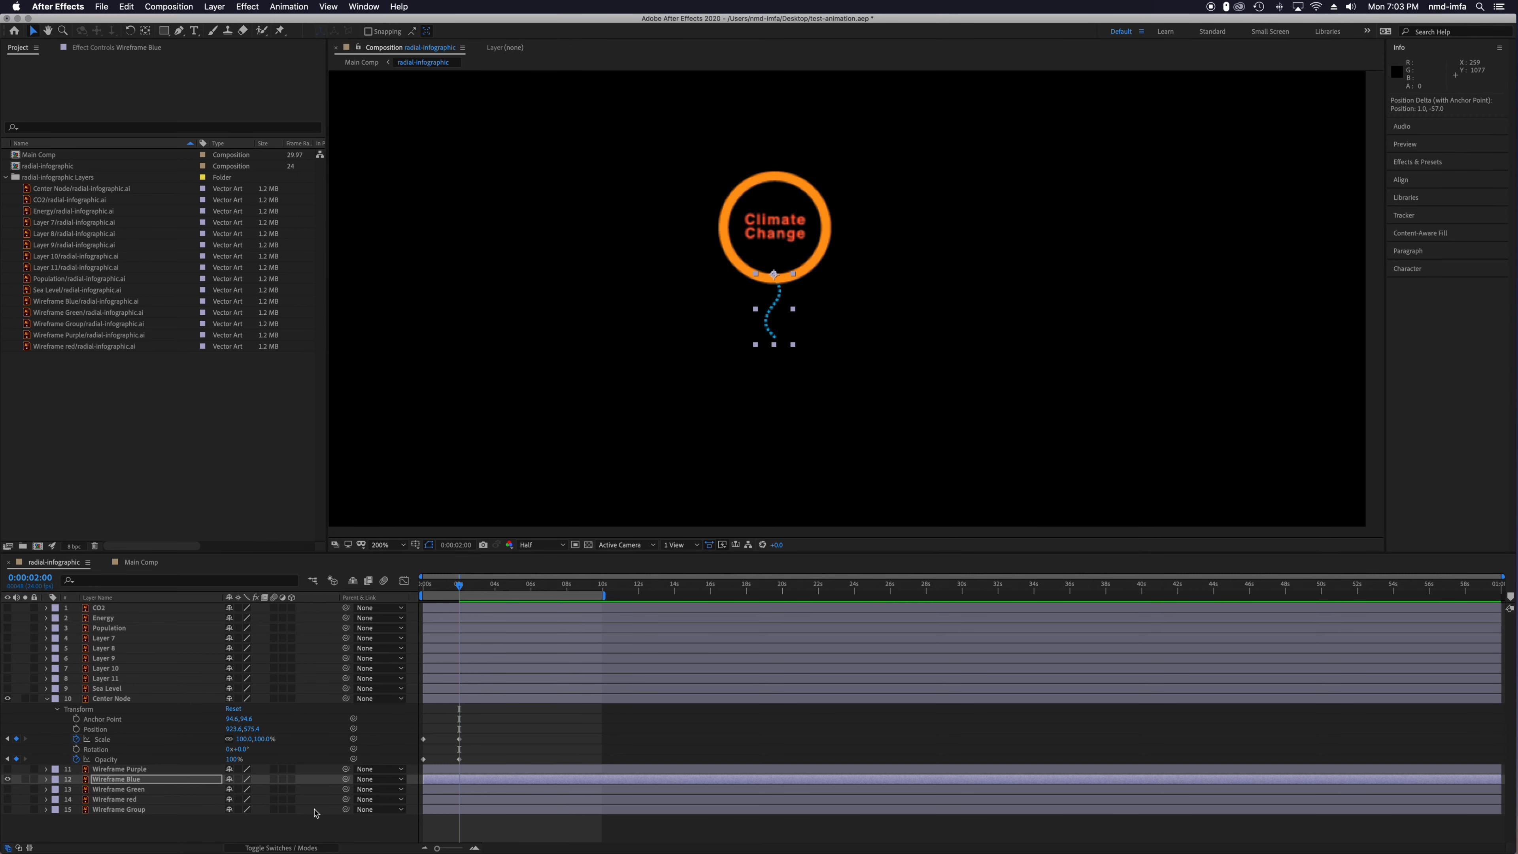
Keyframe Wireframe Blue's Scale at 0:00:02:00, and at 0:00:00:00 squash its height to about 5% while keeping the width at 100%.
click(46, 779)
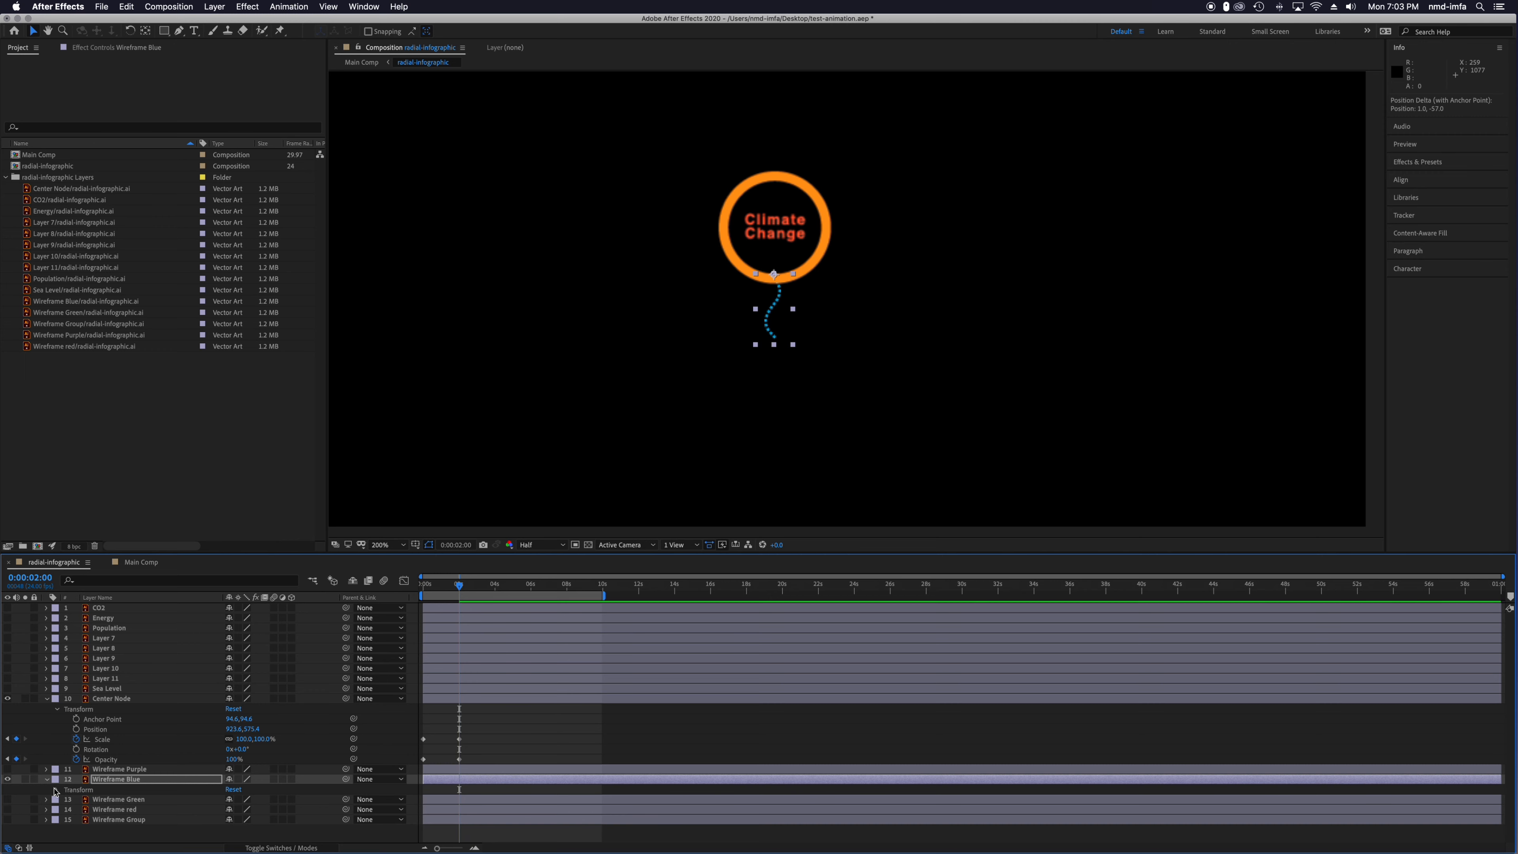
click(56, 789)
scroll(272, 748, down, 2)
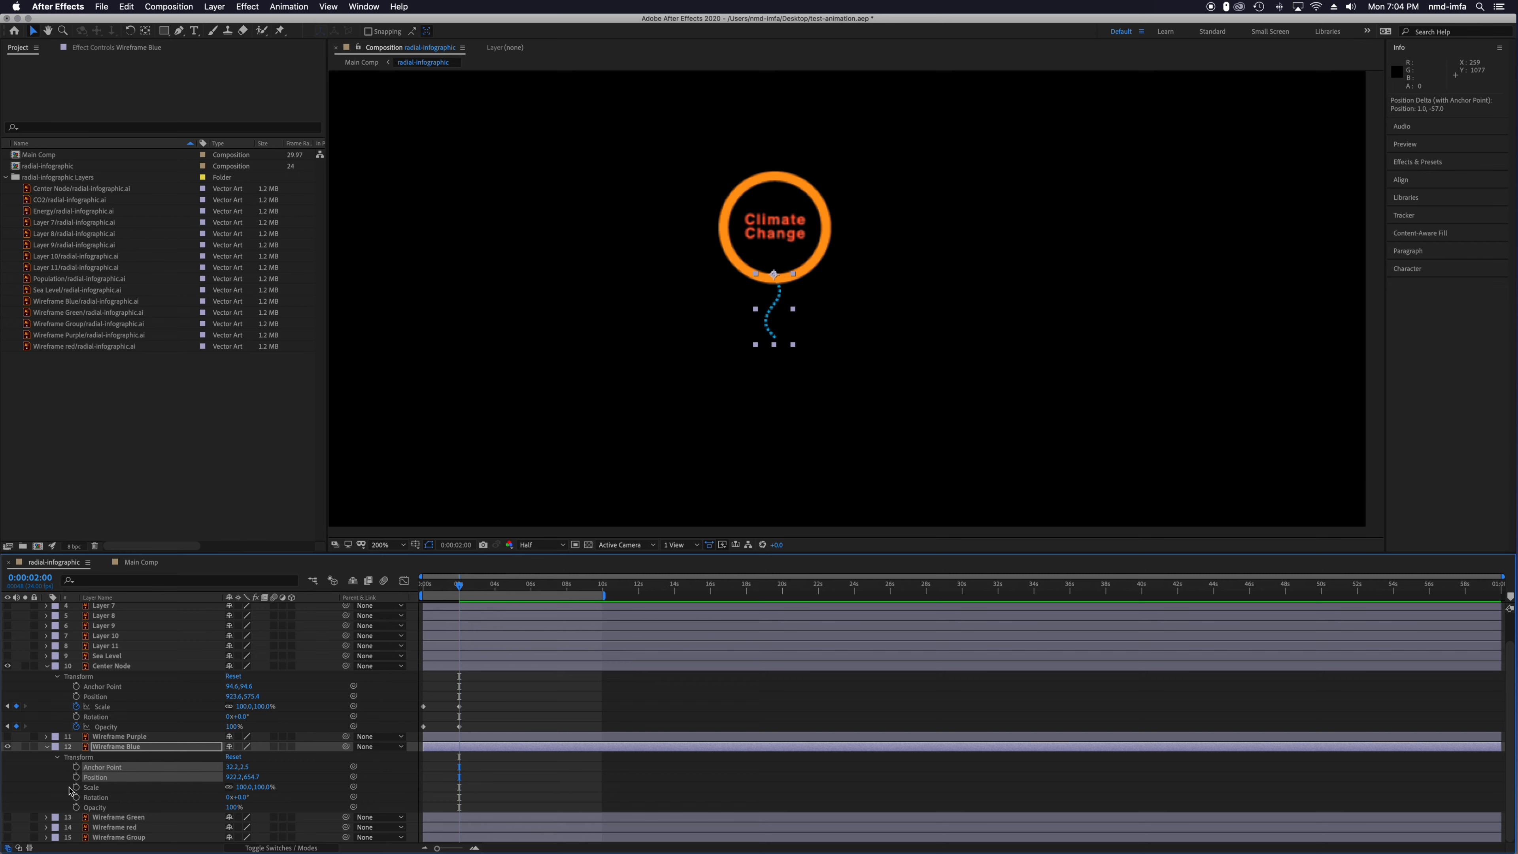
click(77, 788)
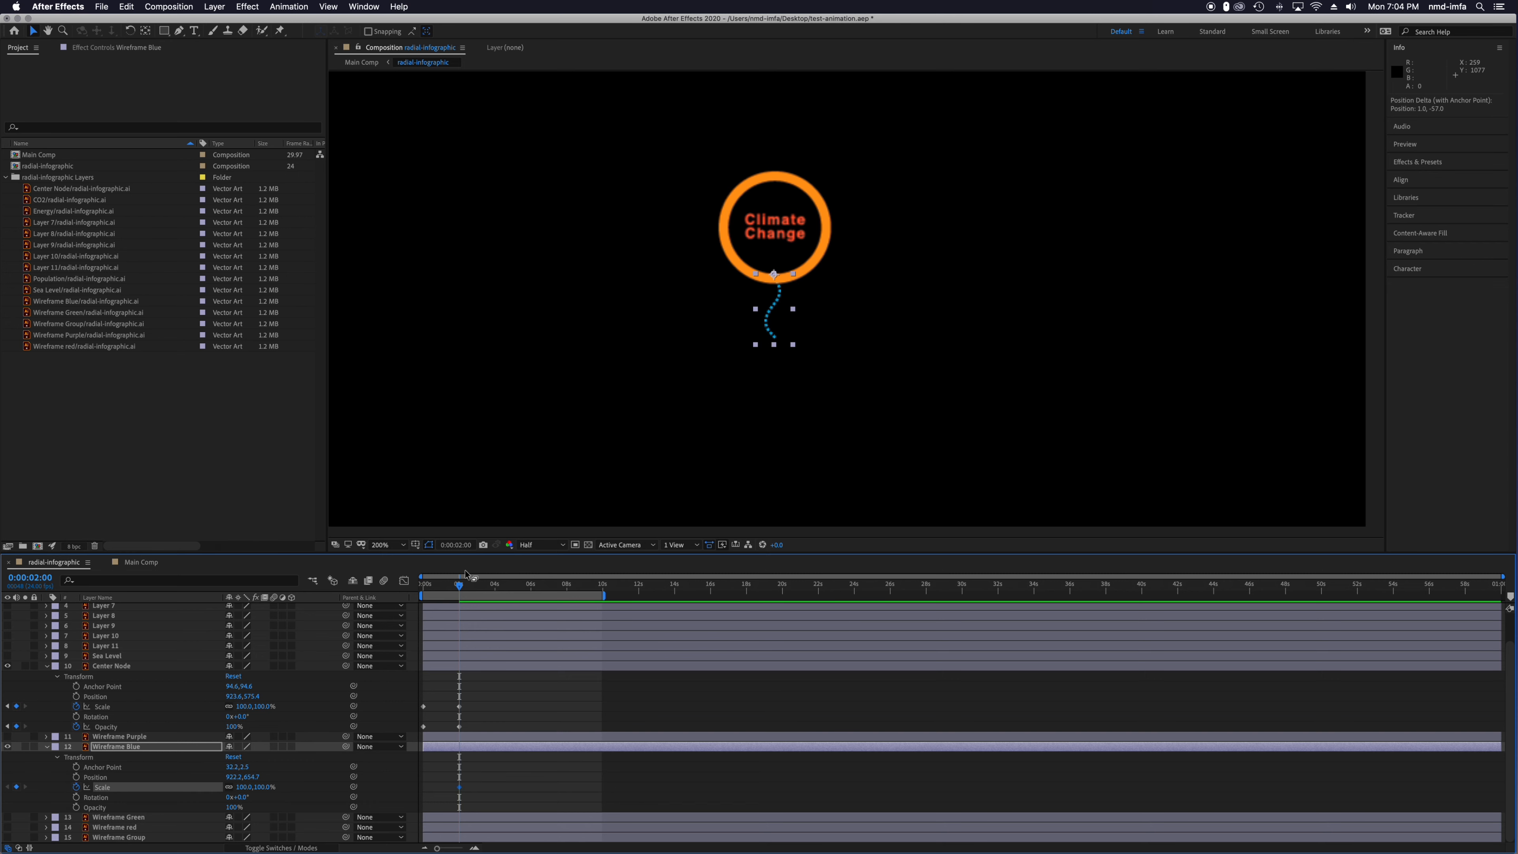
drag(460, 591, 424, 589)
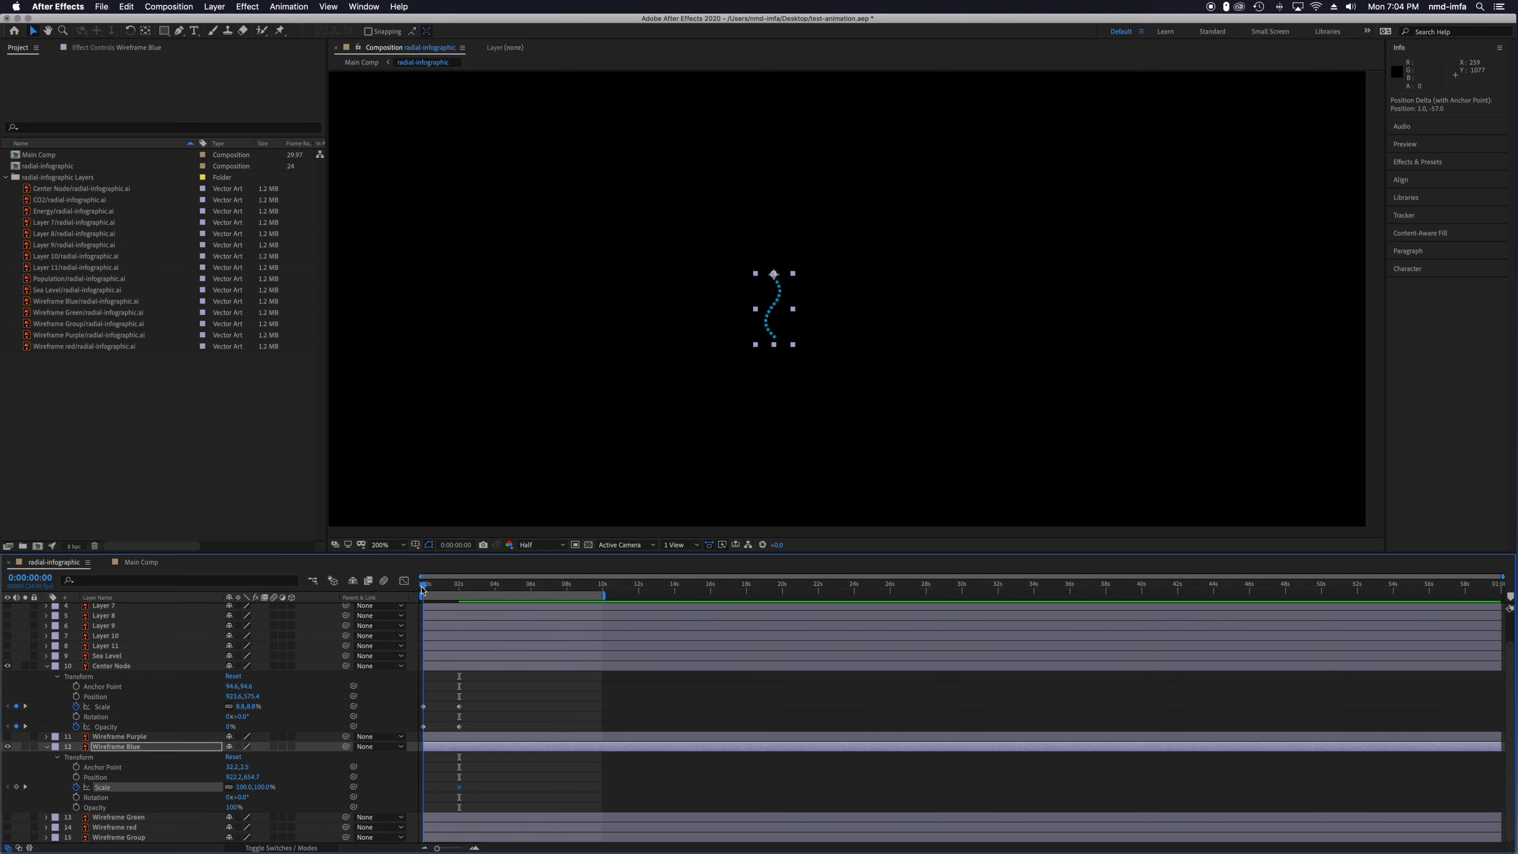
drag(777, 346, 782, 284)
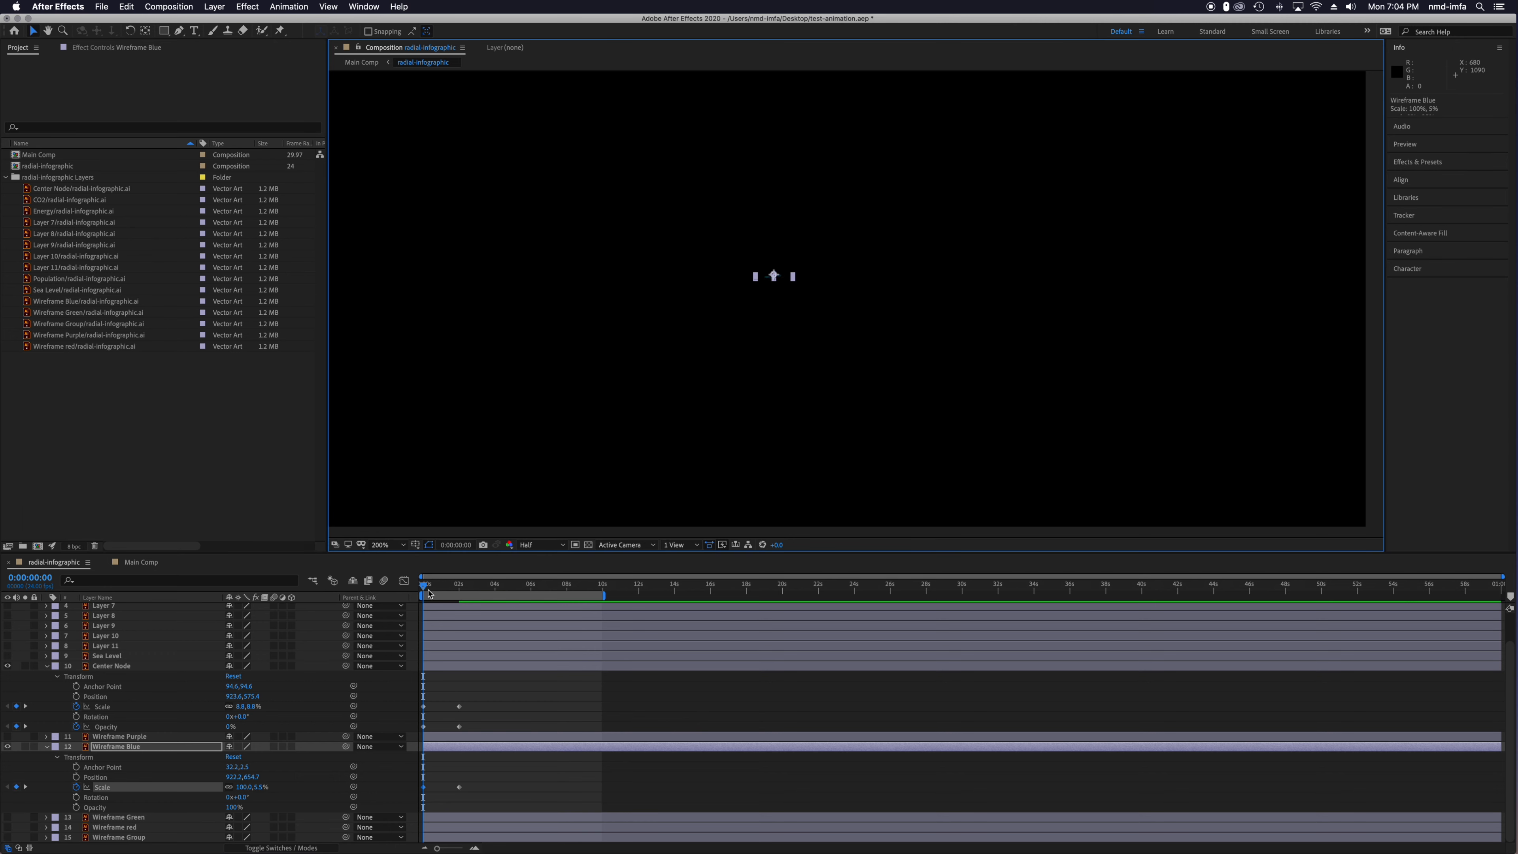
Shift Wireframe Blue's two Scale keyframes to 0:00:02:00 and 0:00:04:00, and check the squashed connector near the start of the timeline.
drag(424, 589, 459, 595)
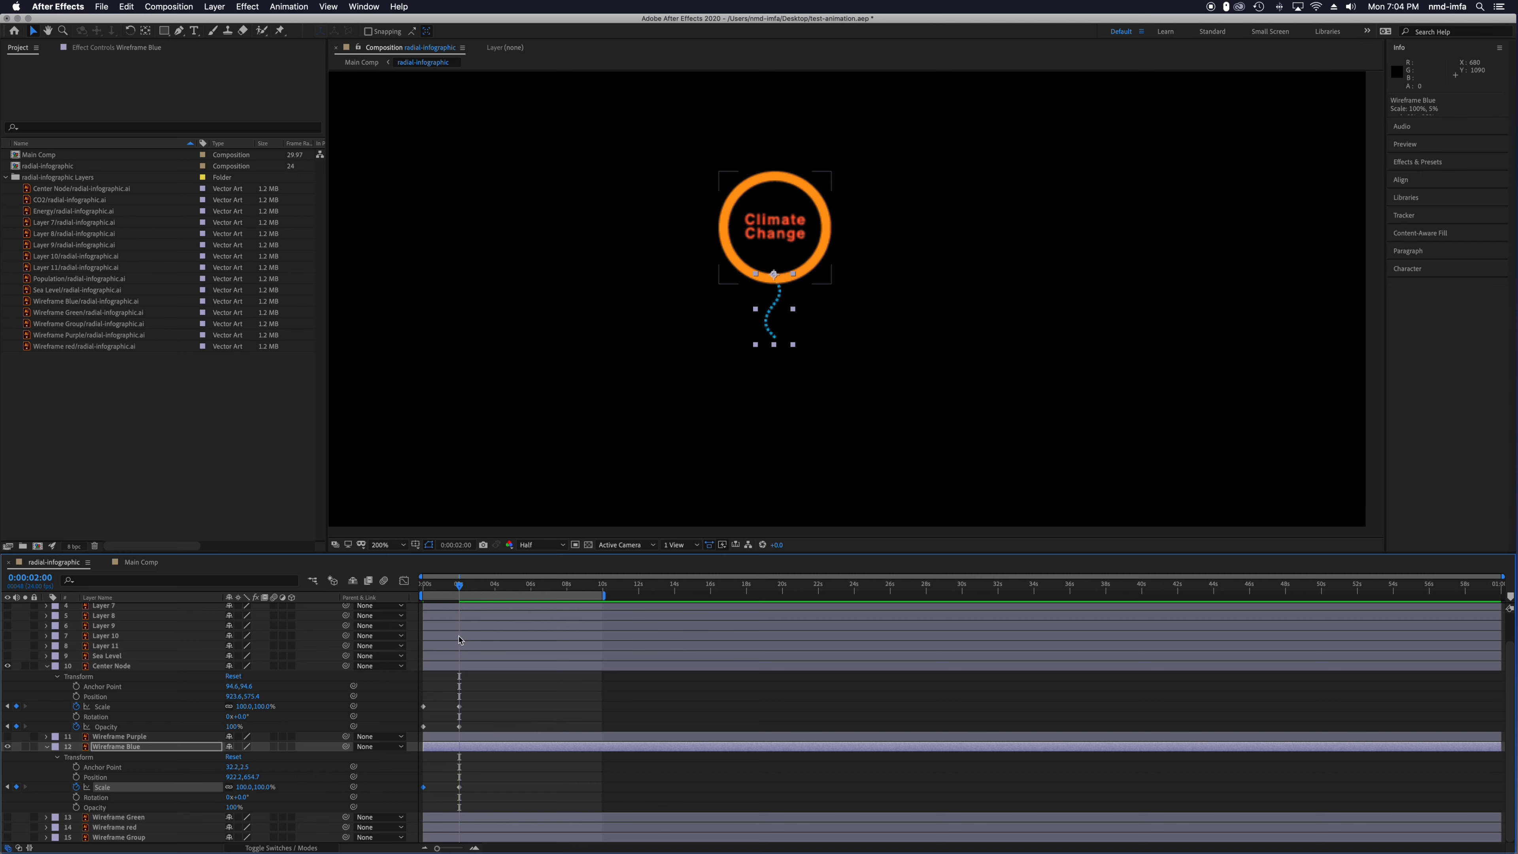
mouse_move(471, 776)
mouse_down()
mouse_move(420, 799)
mouse_move(495, 791)
mouse_up()
right_click(460, 788)
drag(459, 589, 425, 605)
click(695, 425)
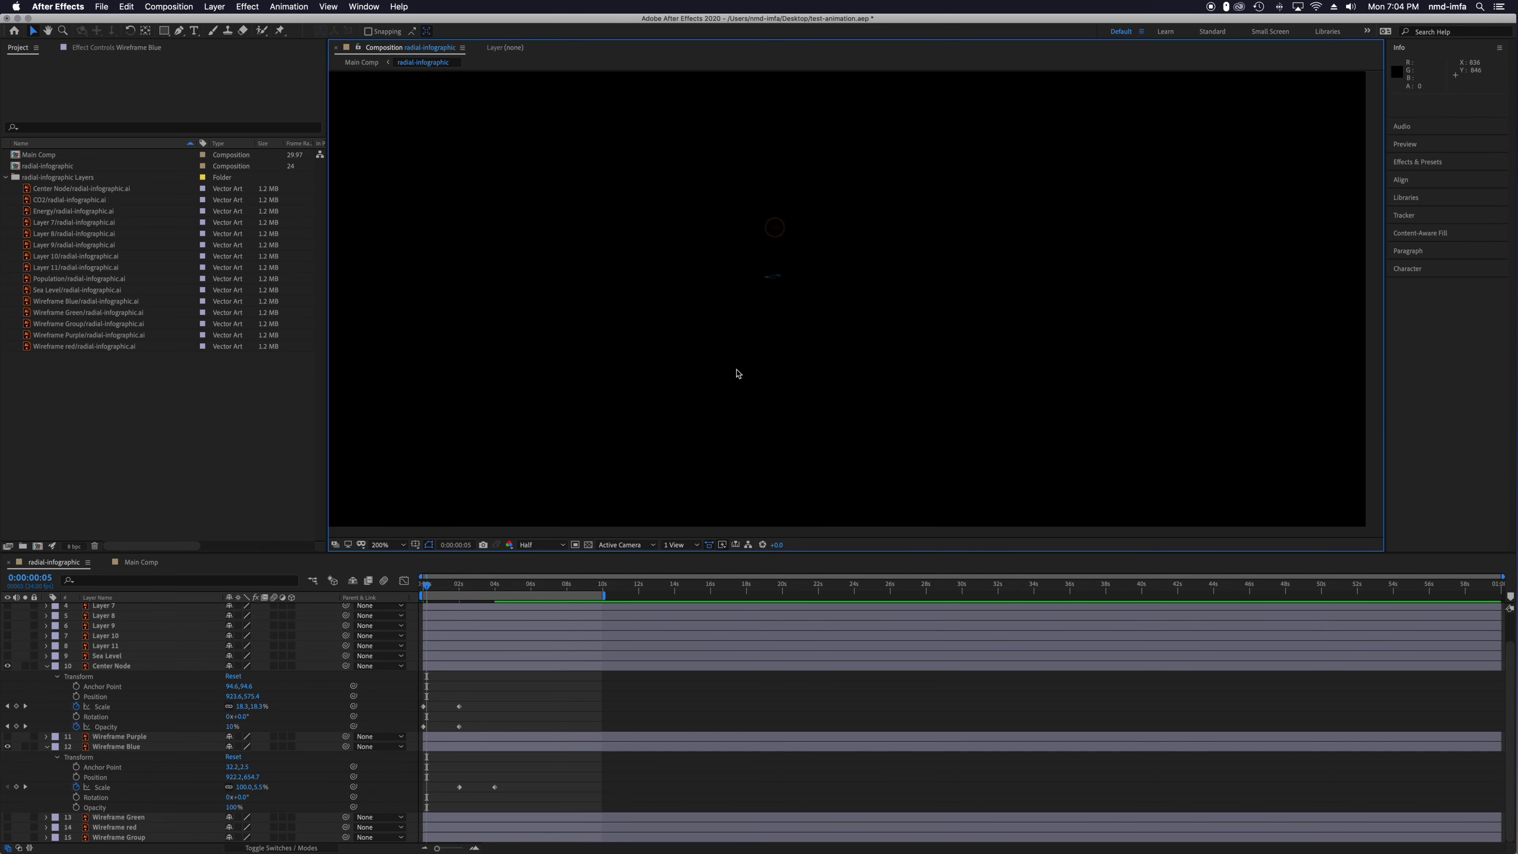
click(776, 280)
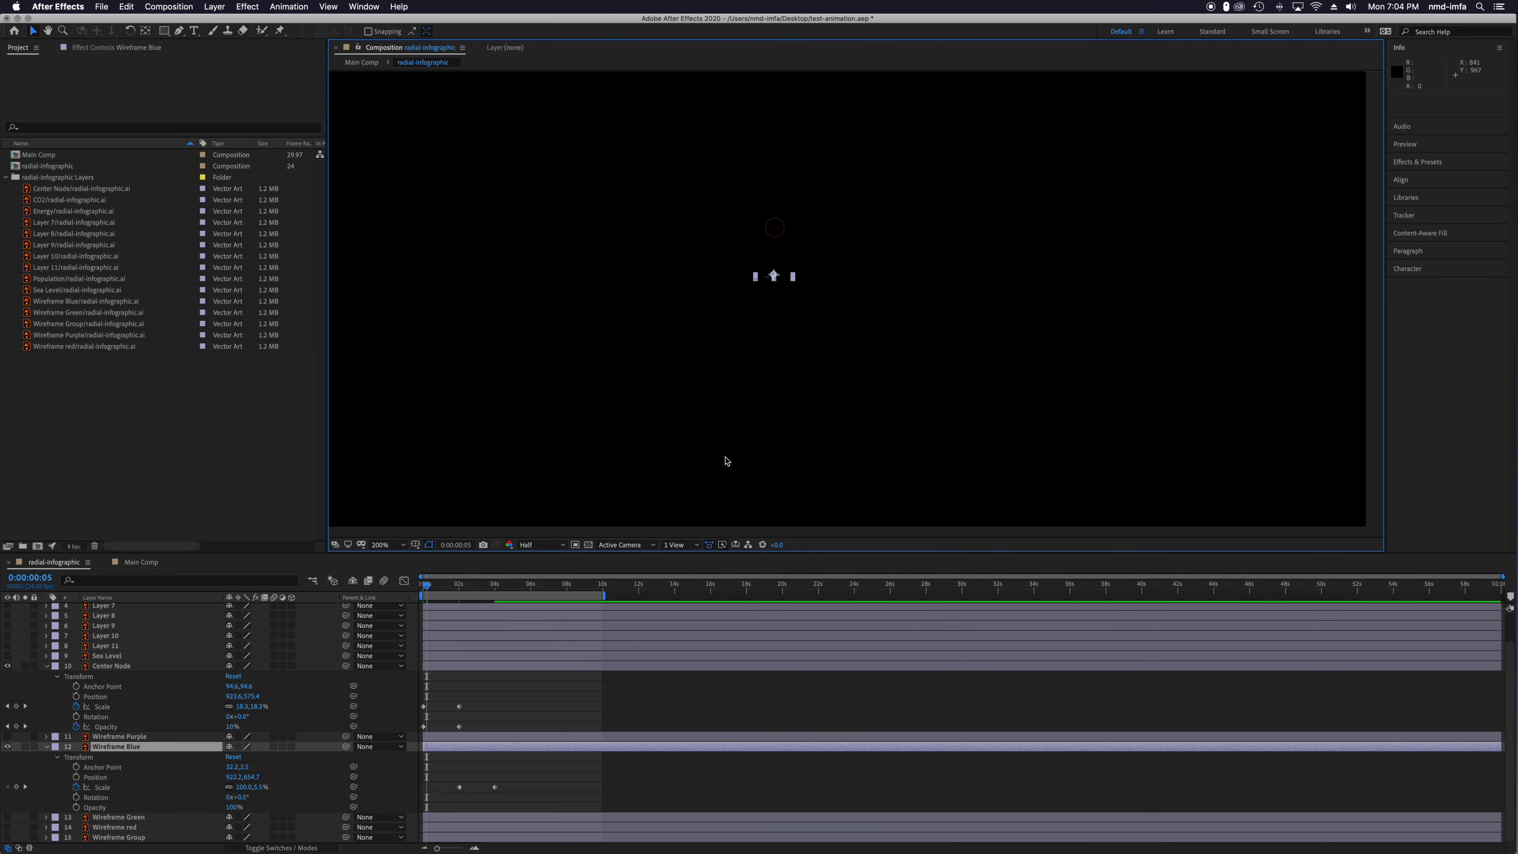
click(726, 456)
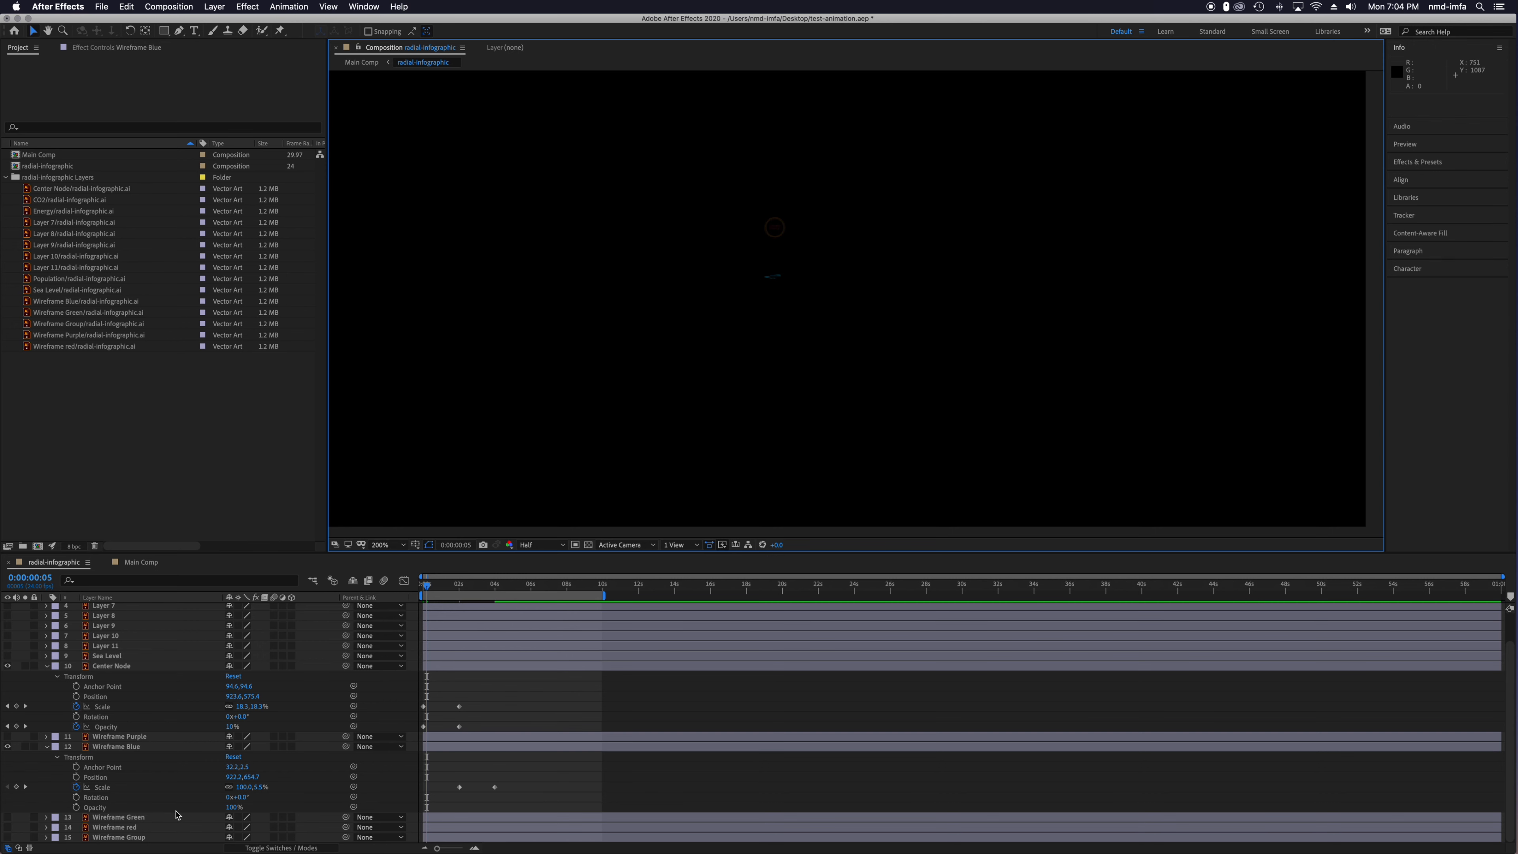
Set Wireframe Blue's Opacity to 0% with a keyframe at 0:00:00:05, and copy that keyframe to 0:00:02:00.
click(231, 807)
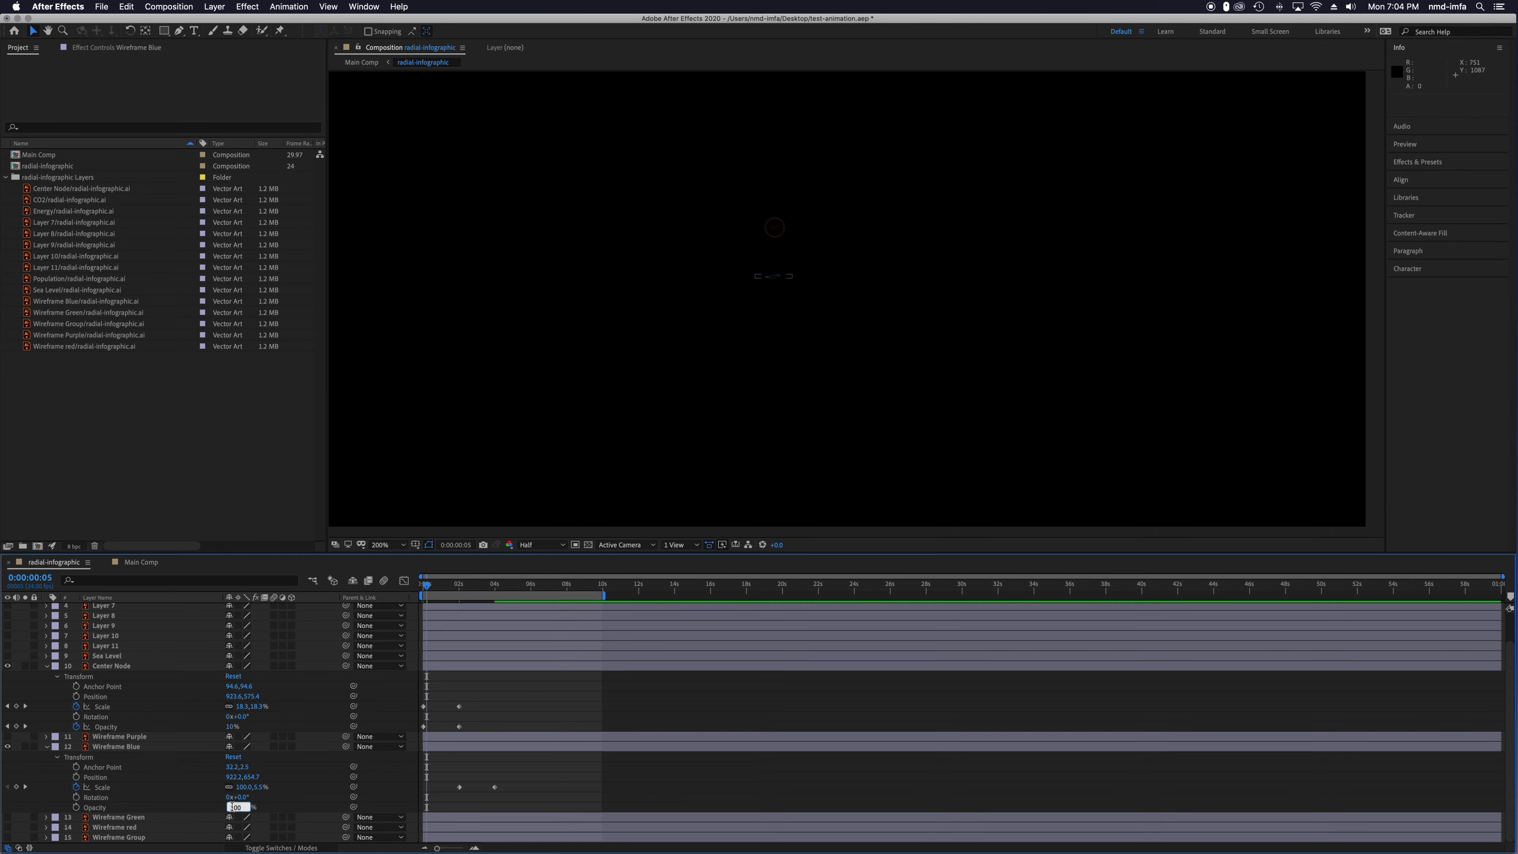
key(Return)
click(77, 807)
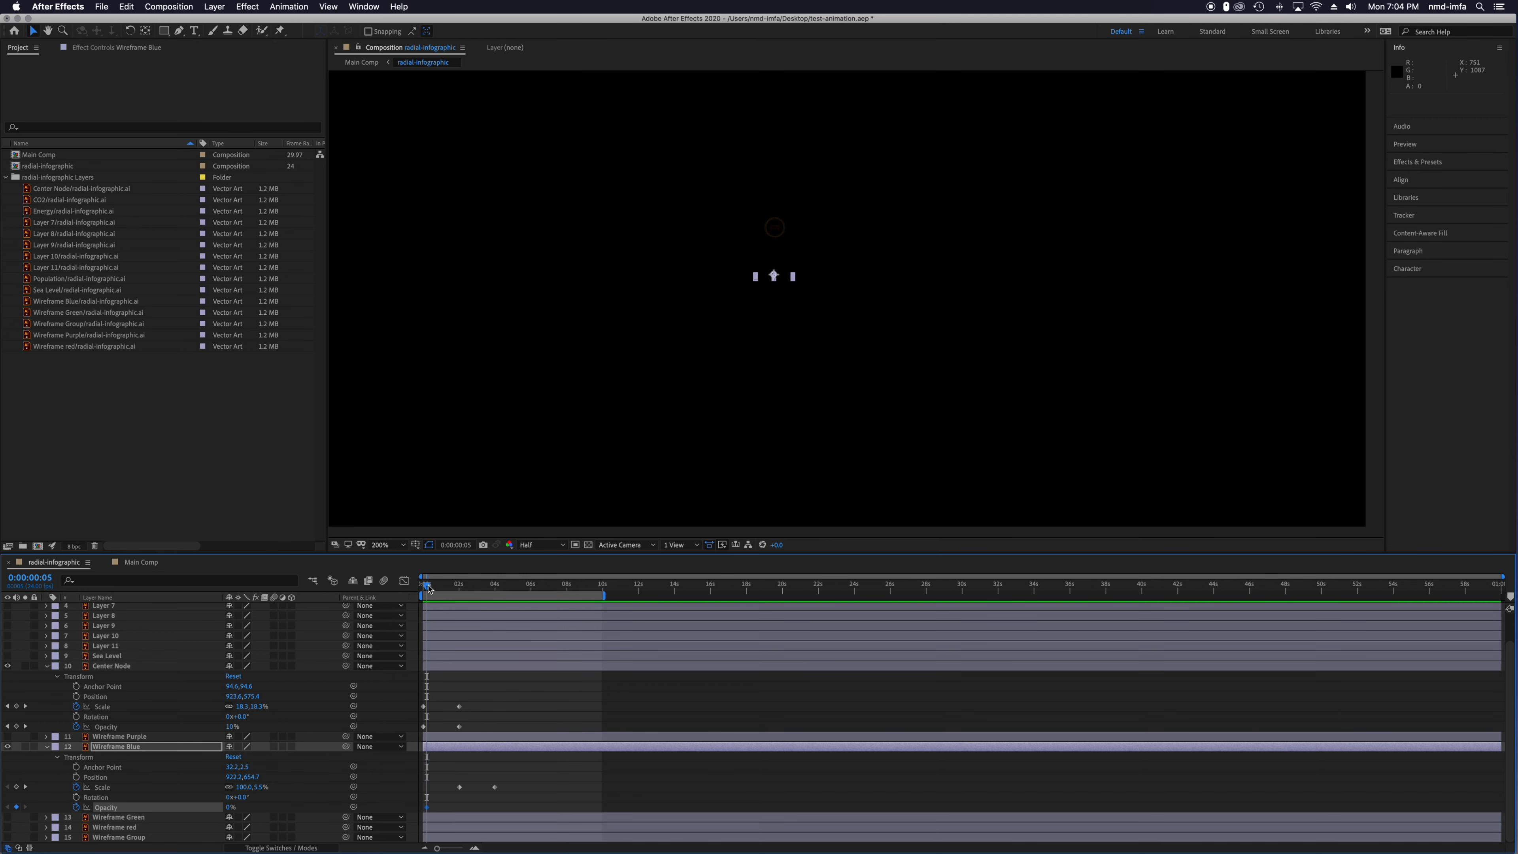
drag(428, 588, 459, 588)
click(426, 807)
key(super+c)
key(super+v)
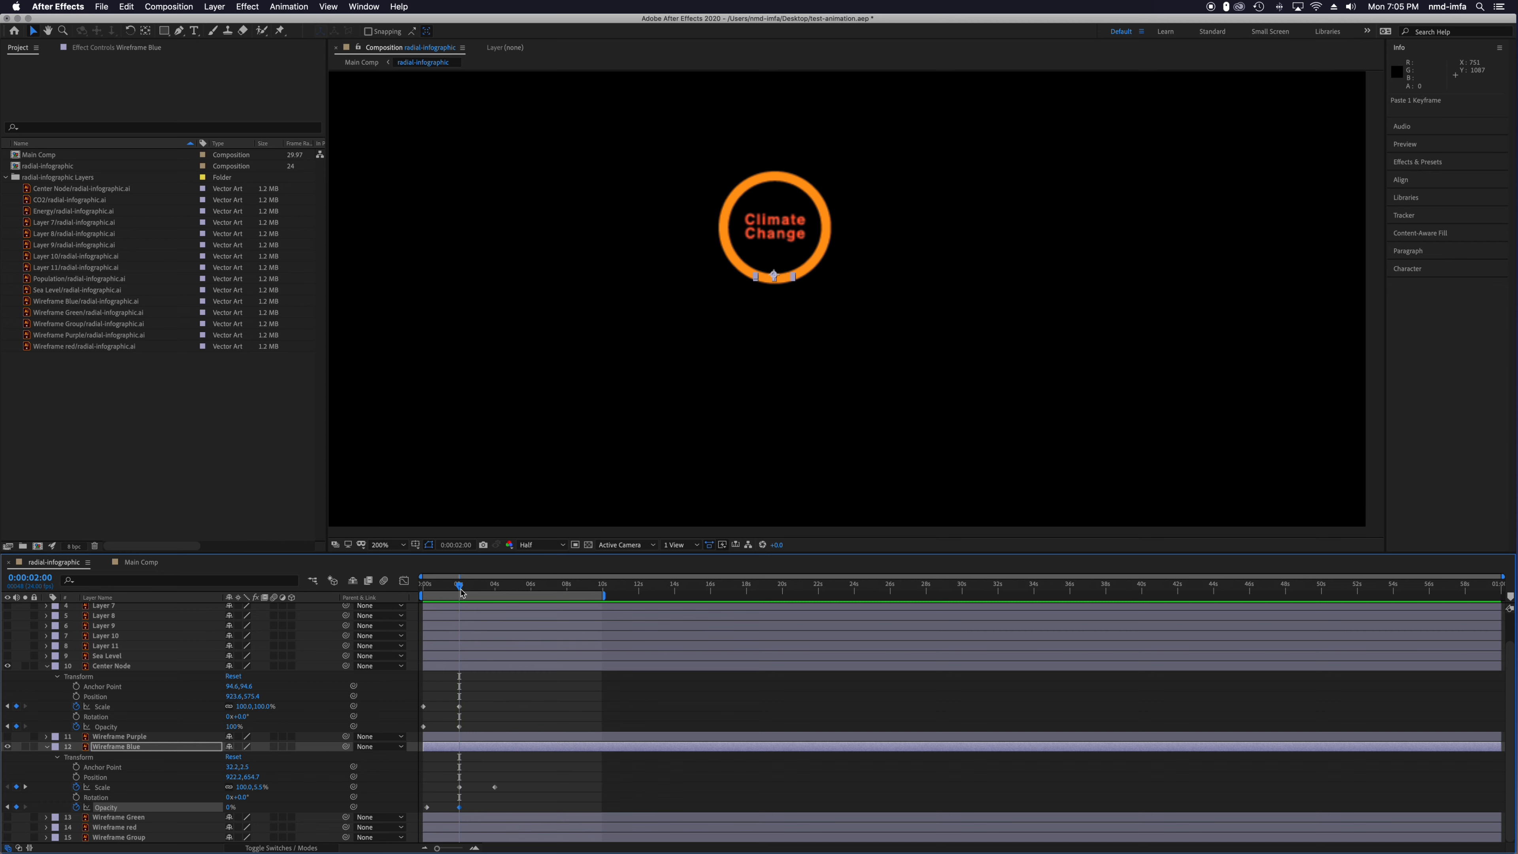
Set Wireframe Blue's Opacity to 100% at 0:00:04:00.
drag(468, 592, 494, 602)
click(228, 807)
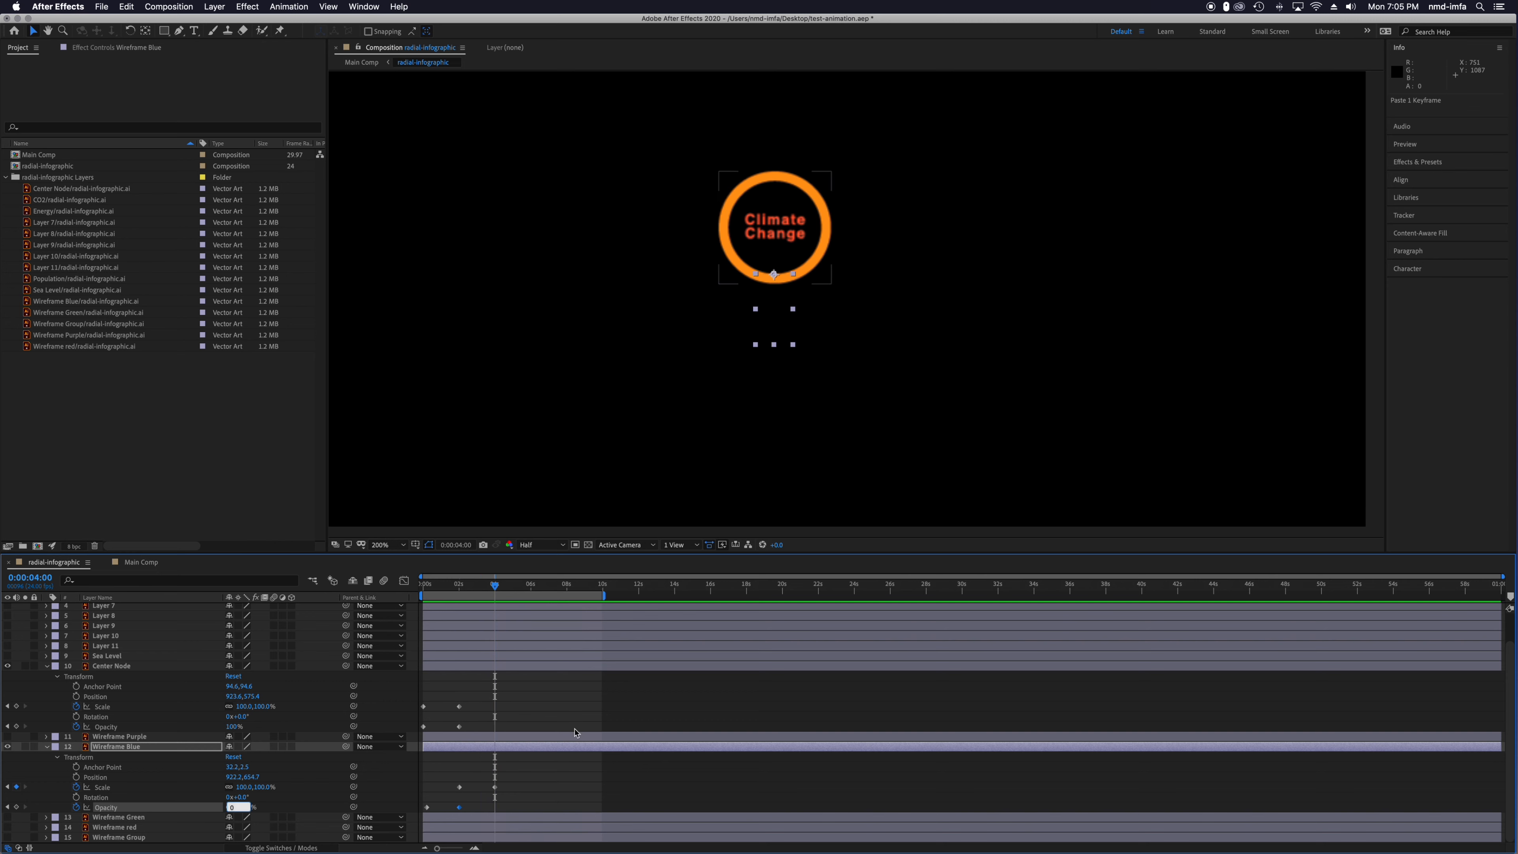
key(Return)
Shorten the work area to end at 0:00:04:00 and preview the connector animation.
mouse_move(495, 589)
mouse_down()
mouse_move(421, 585)
mouse_move(508, 577)
mouse_move(445, 583)
mouse_move(491, 585)
mouse_up()
drag(603, 596, 504, 598)
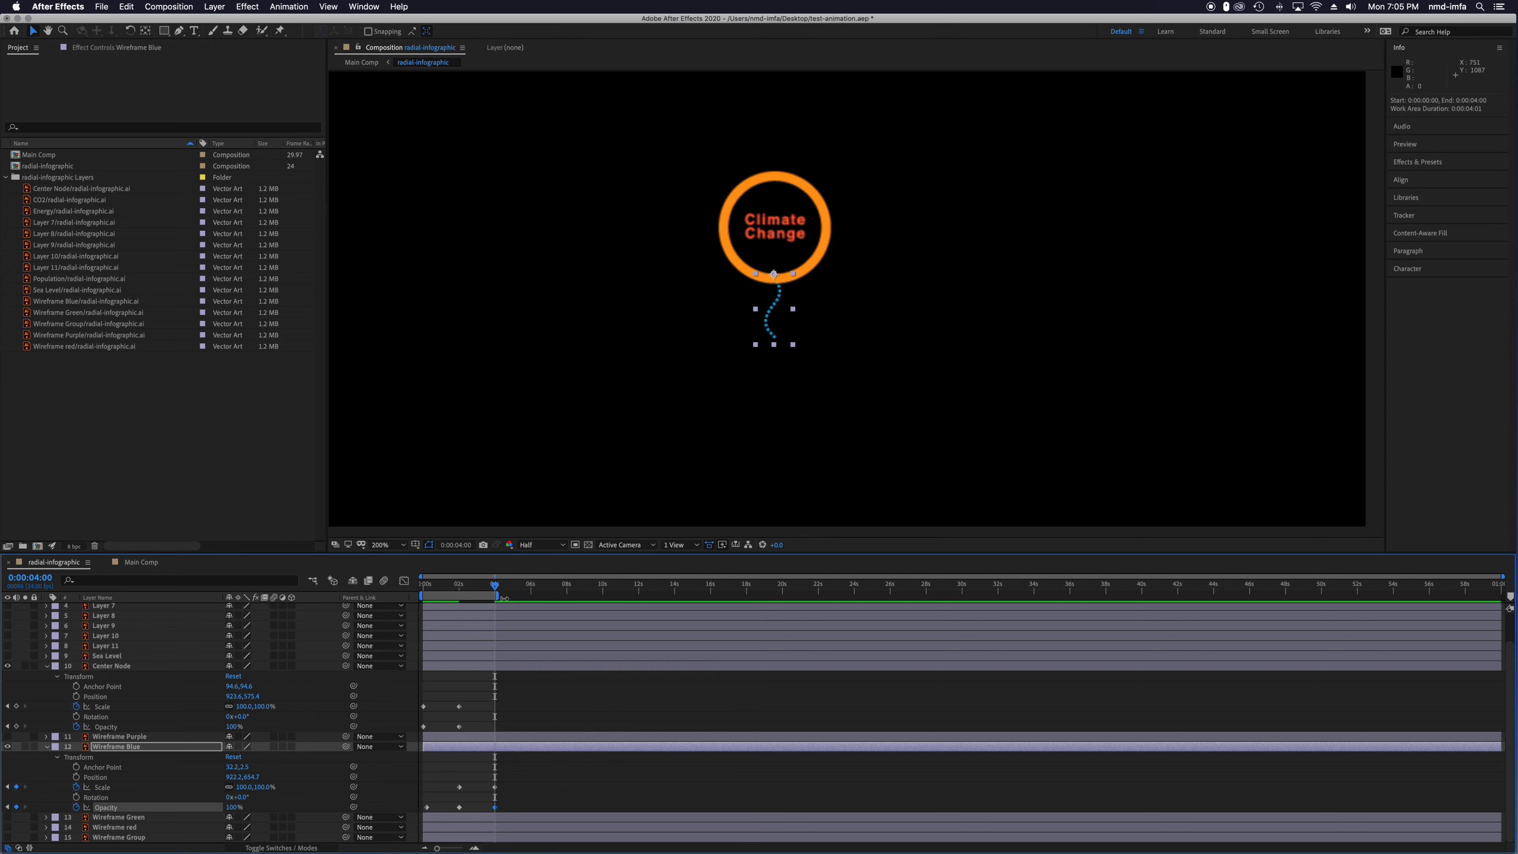
key(space)
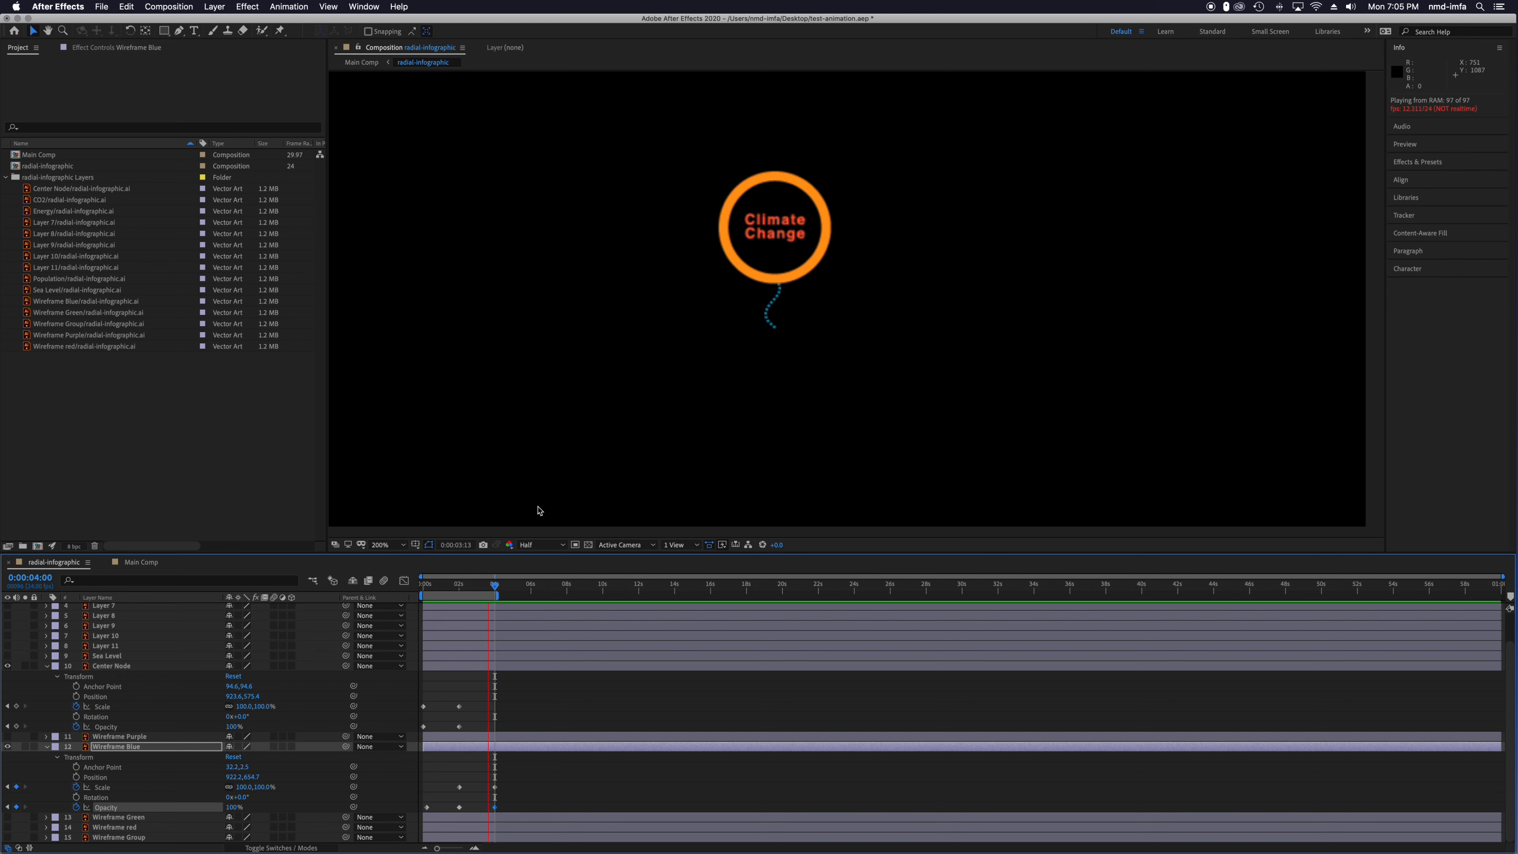
key(space)
Move Wireframe Blue's final Scale and Opacity keyframes from 0:00:04:00 to 0:00:03:00, and save the project.
click(506, 710)
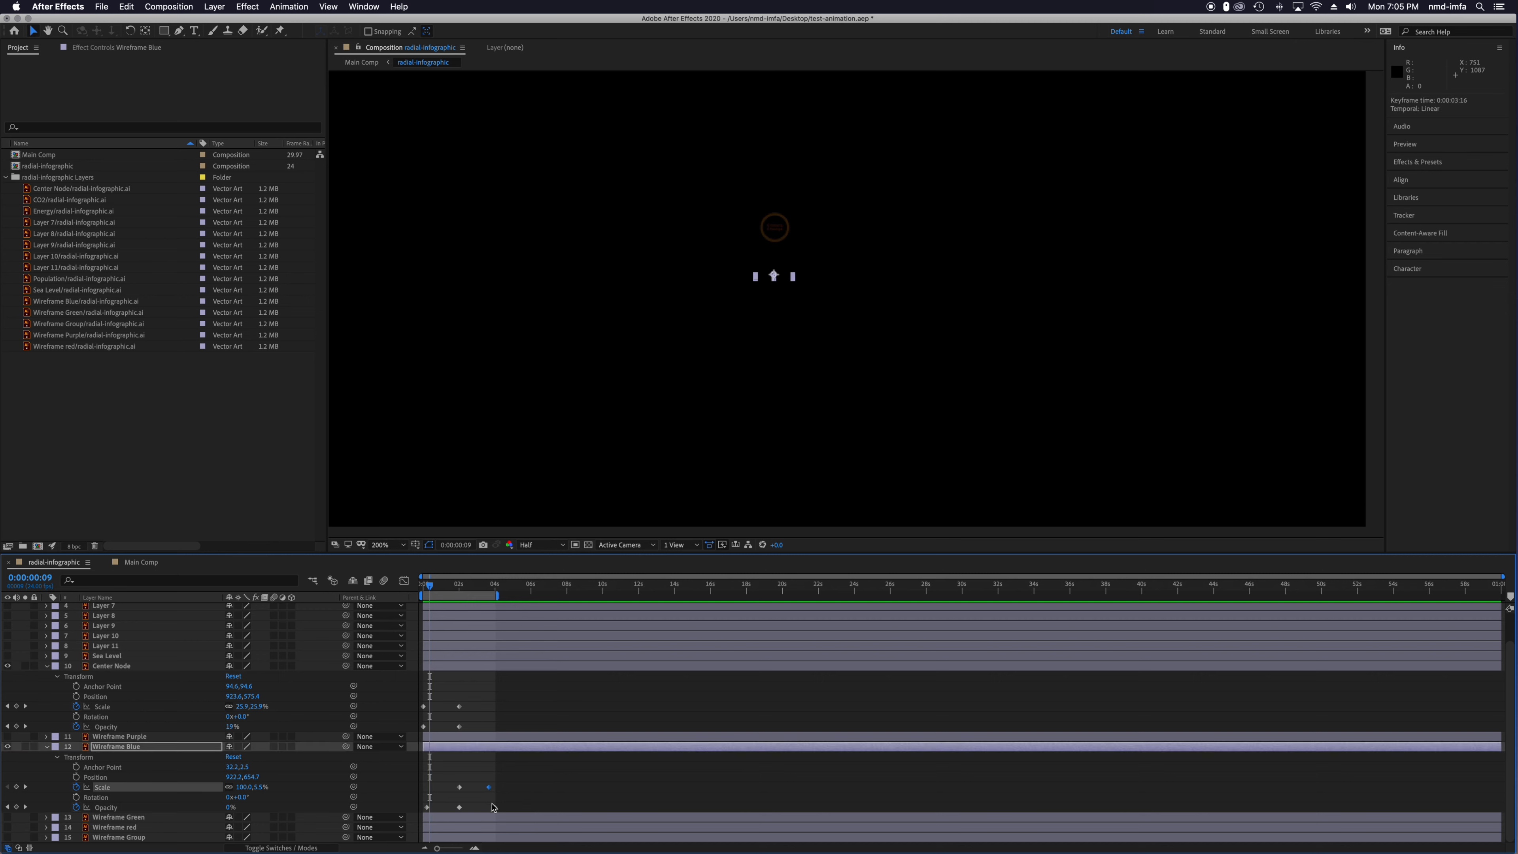
click(497, 804)
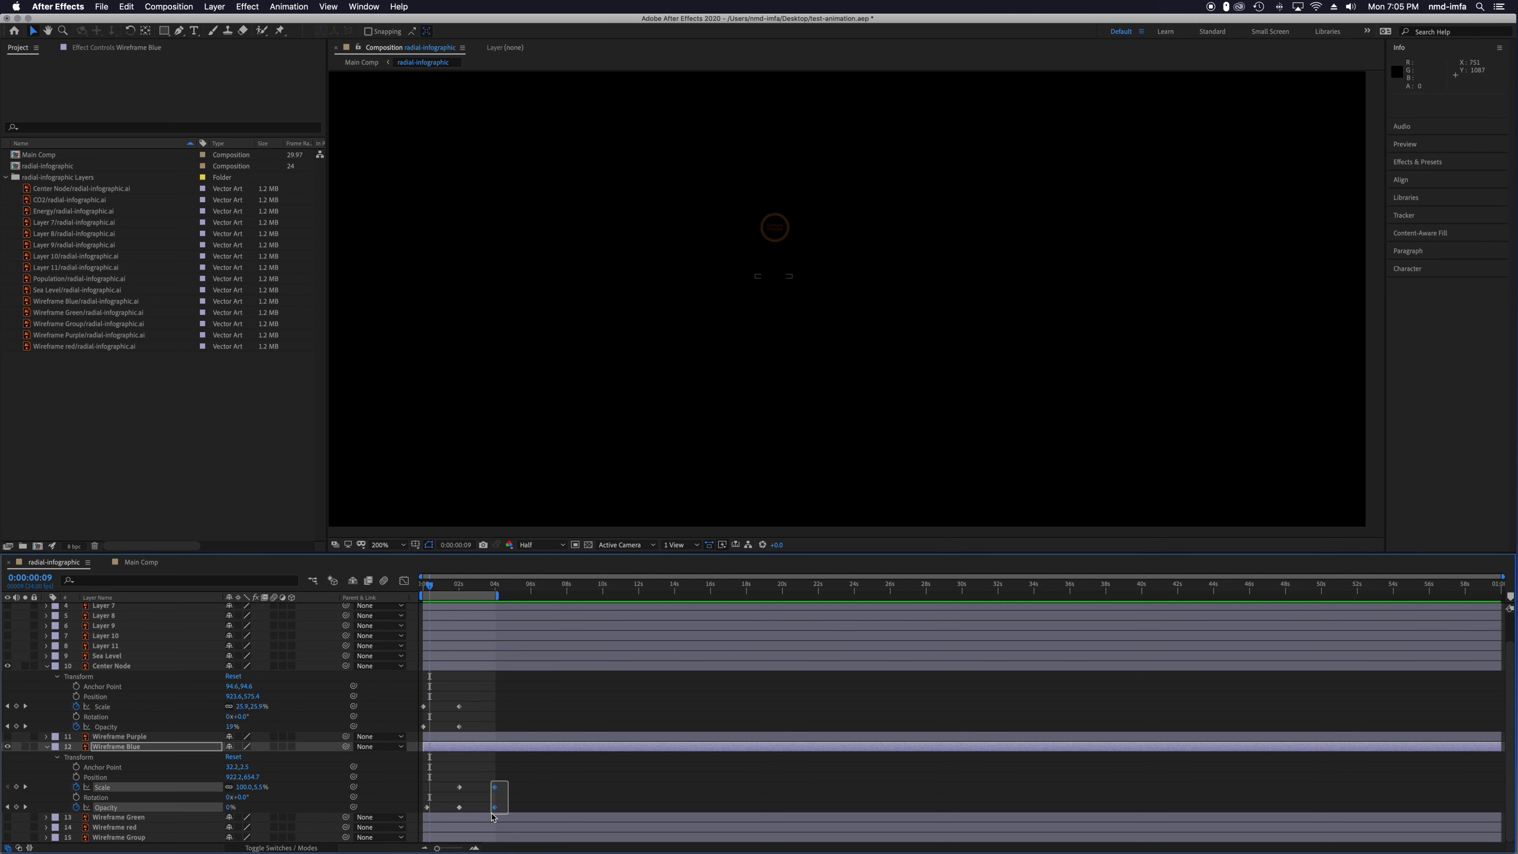
mouse_move(470, 589)
mouse_down()
mouse_move(494, 589)
mouse_move(478, 589)
mouse_up()
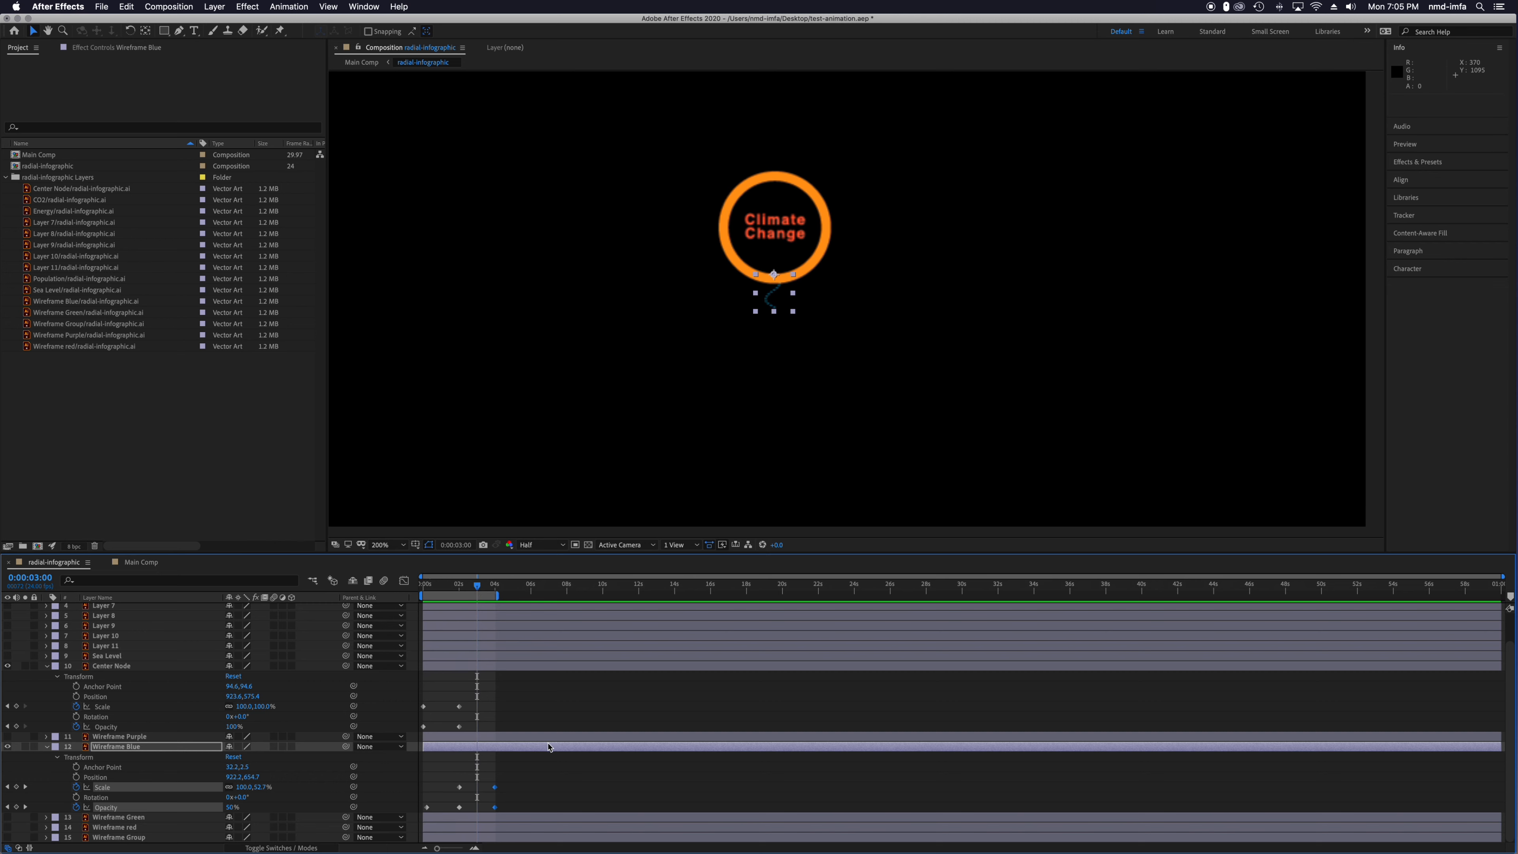
mouse_move(499, 788)
mouse_down()
mouse_move(494, 815)
mouse_move(495, 796)
mouse_move(478, 794)
mouse_up()
key(super+s)
Check the CO2 and Energy layers' visibility, leave both hidden, and show and select the Population node layer.
scroll(60, 642, up, 2)
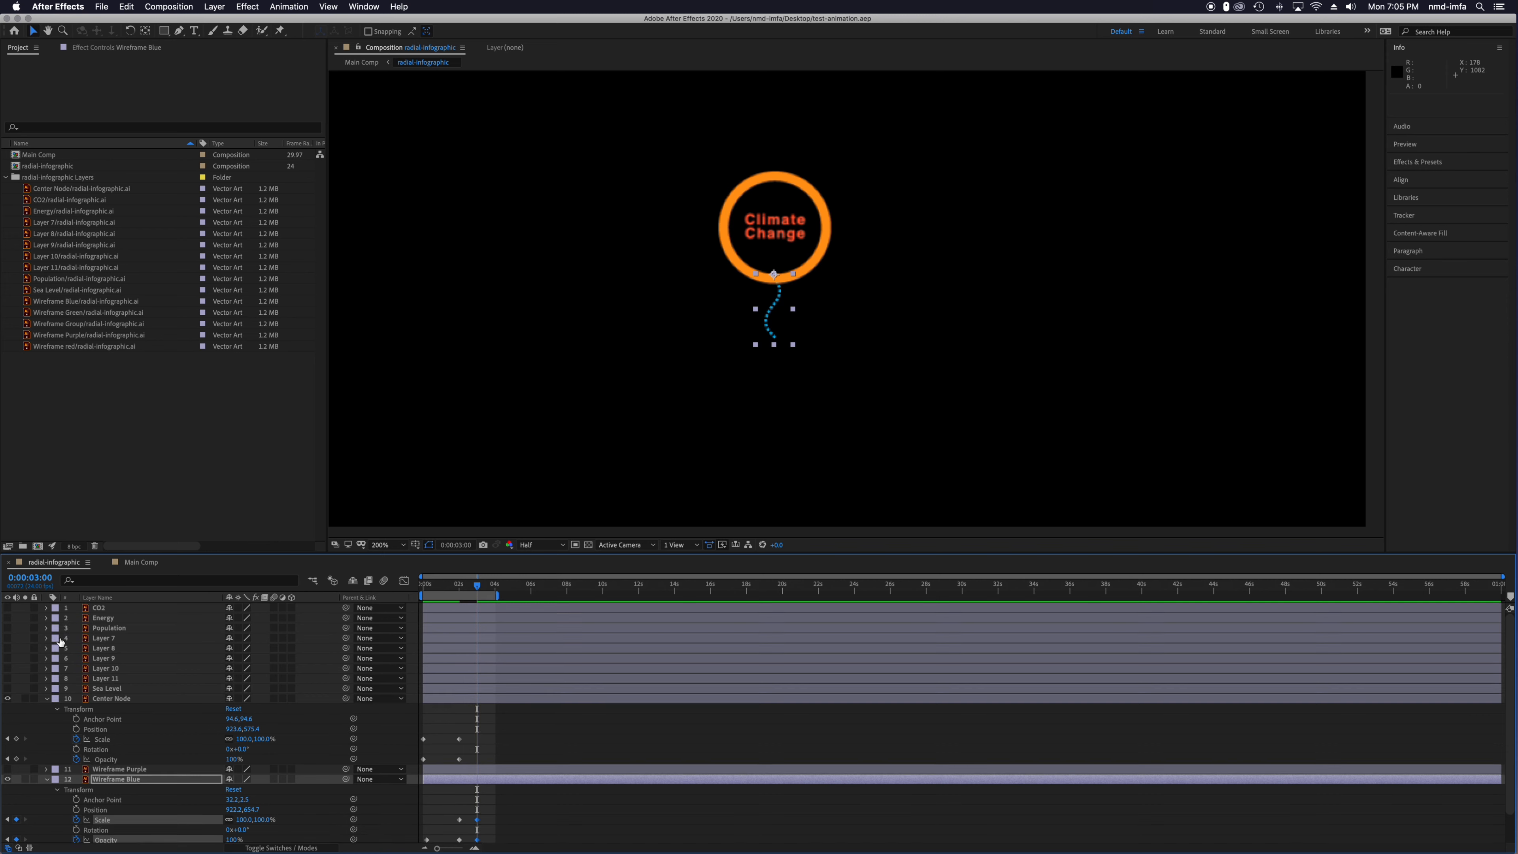
click(7, 607)
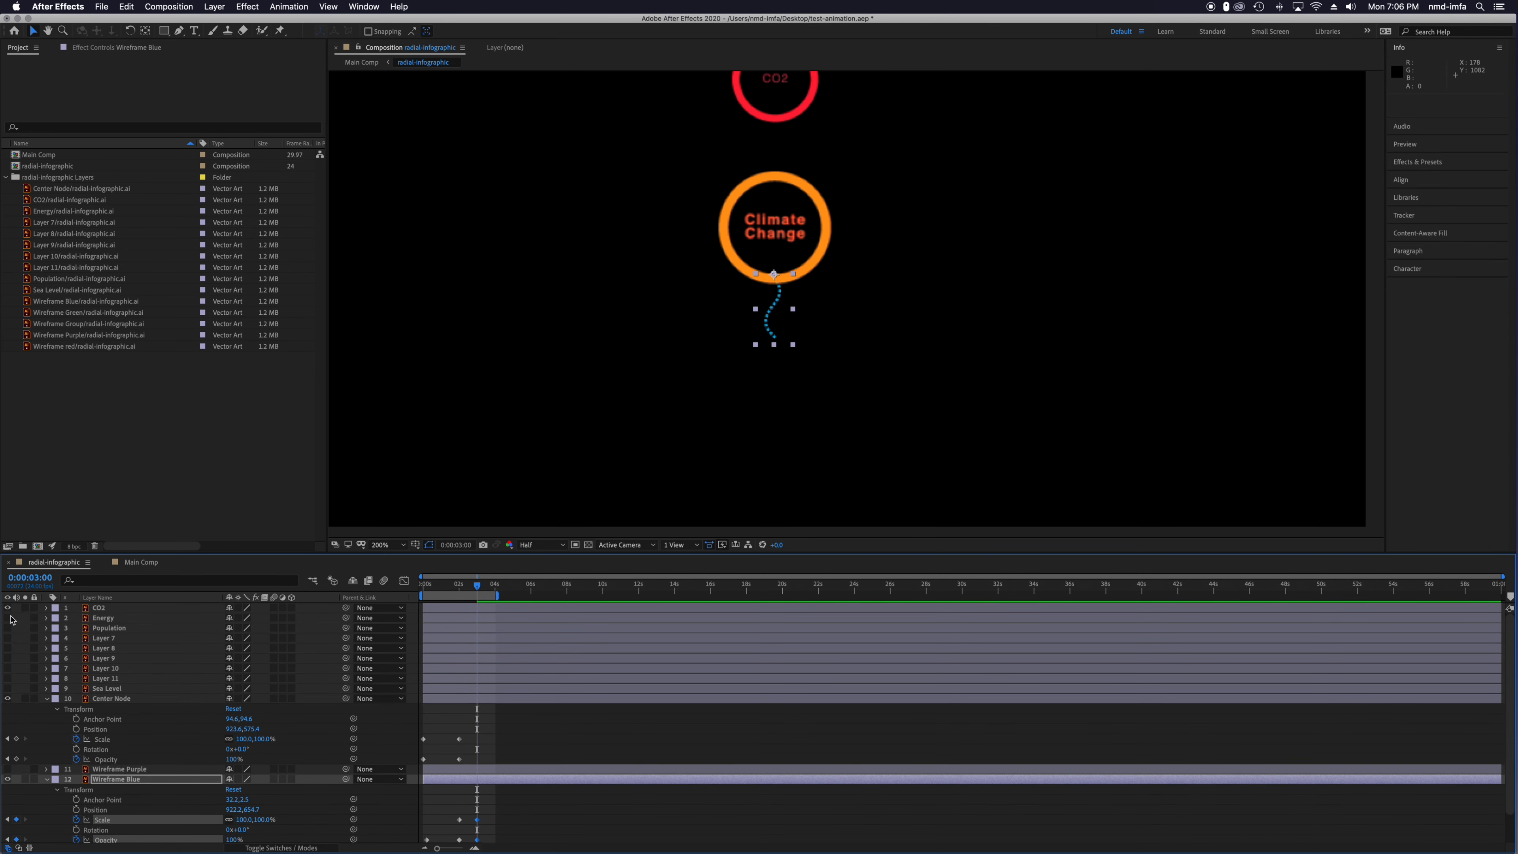
click(7, 608)
click(7, 618)
click(7, 618)
click(7, 627)
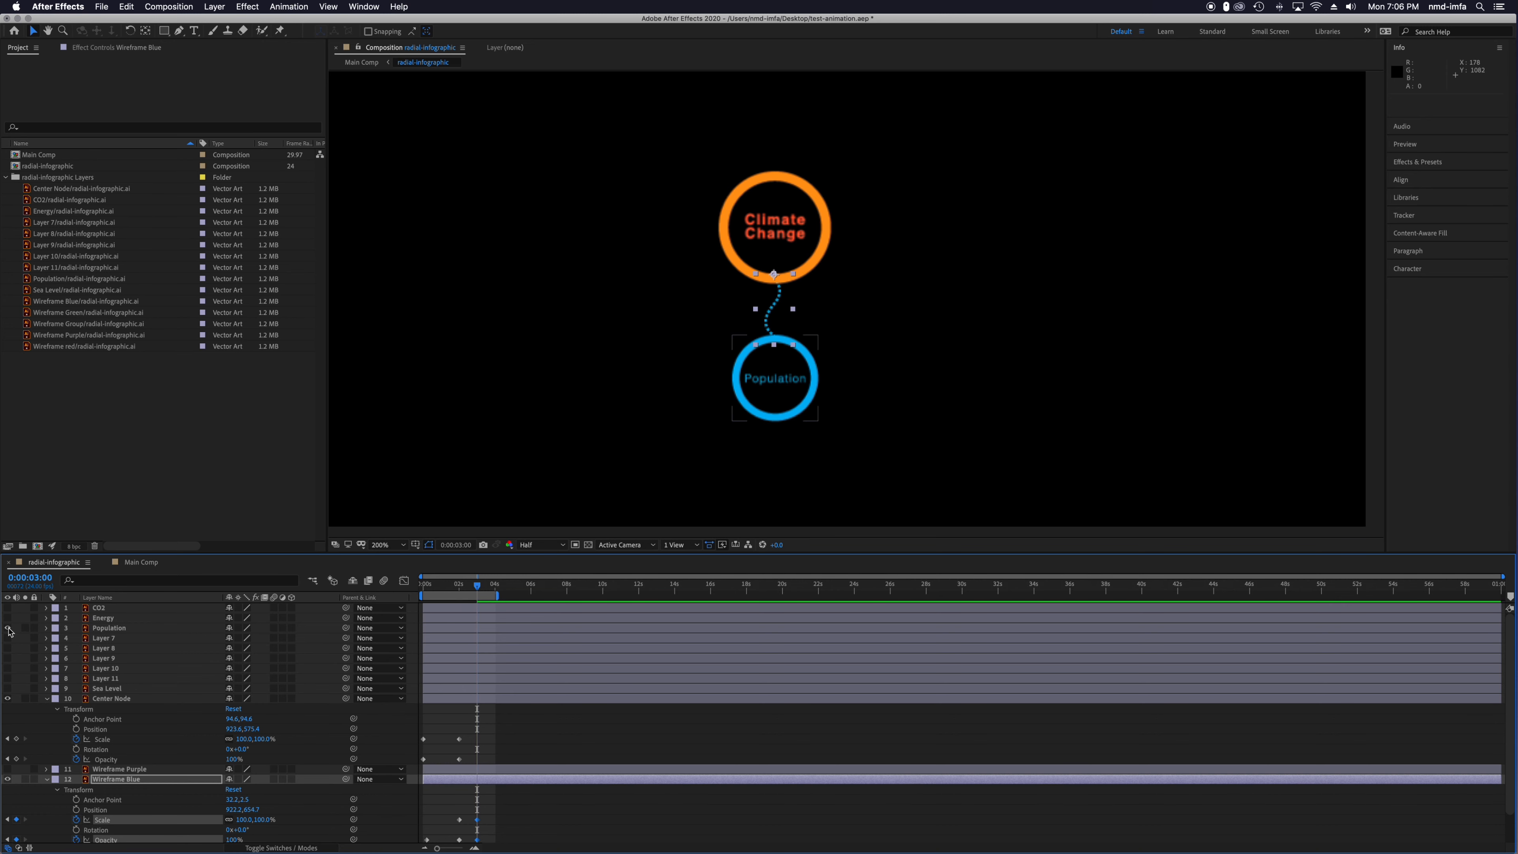
click(813, 361)
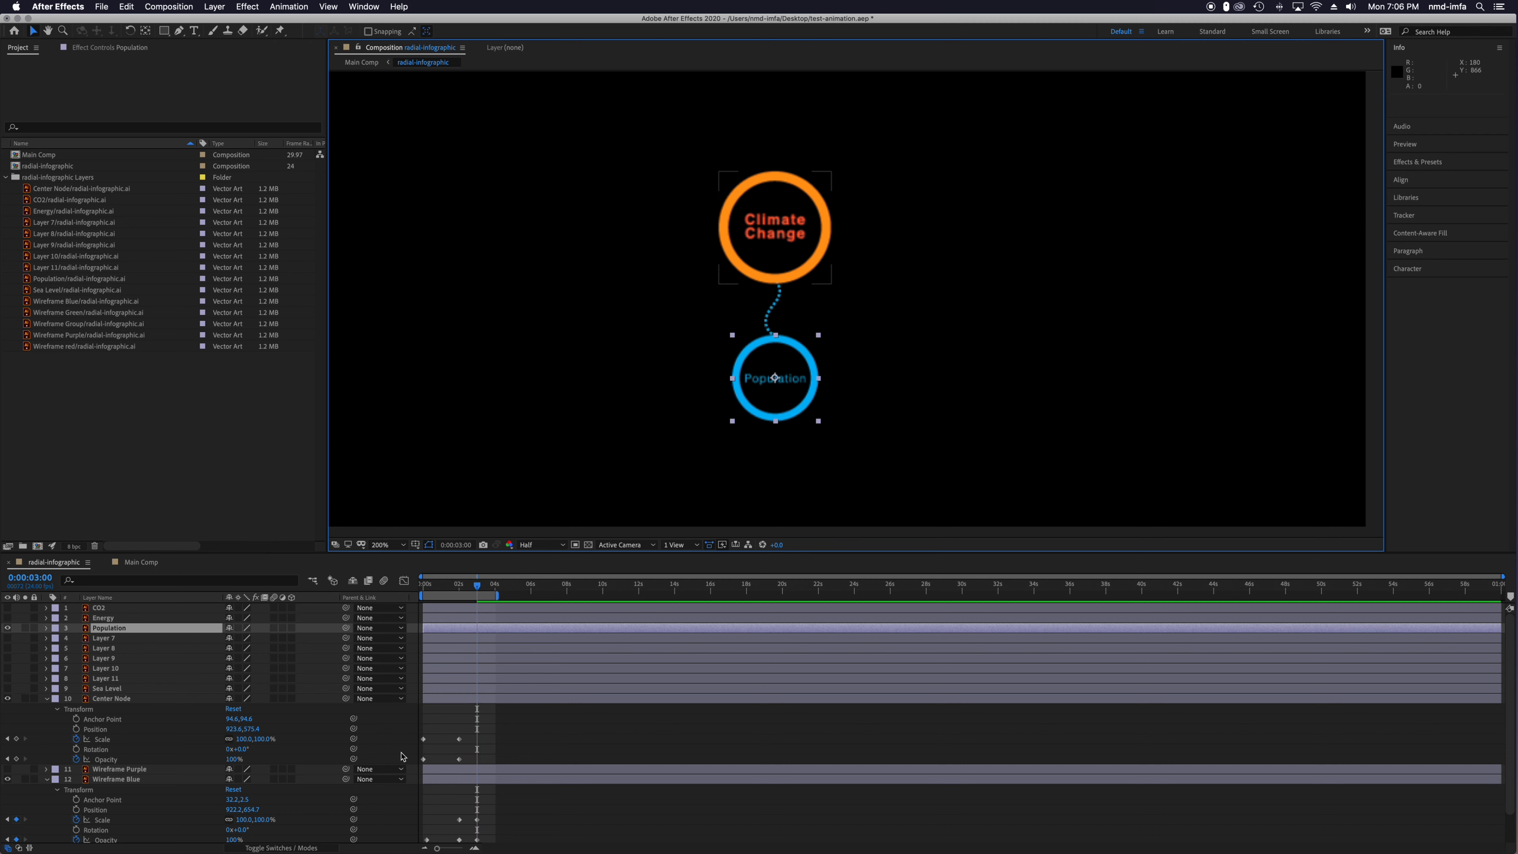
click(503, 596)
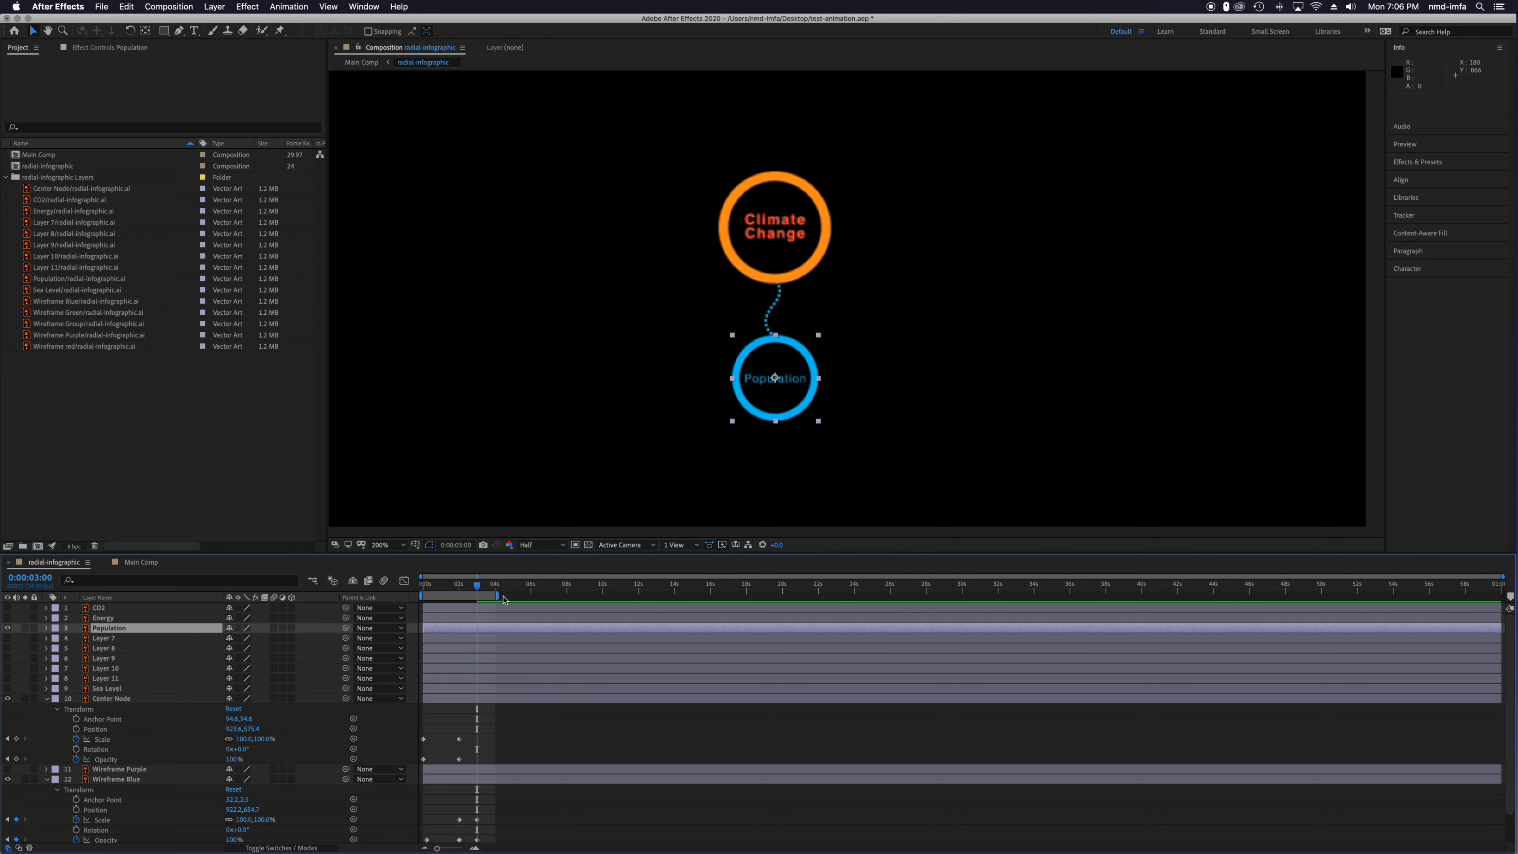
Extend the work area to six seconds, go to 0:00:05:00 and expand the Population layer's Transform properties.
mouse_move(498, 597)
mouse_down()
mouse_move(536, 599)
mouse_move(473, 602)
mouse_move(515, 600)
mouse_up()
drag(514, 600, 515, 600)
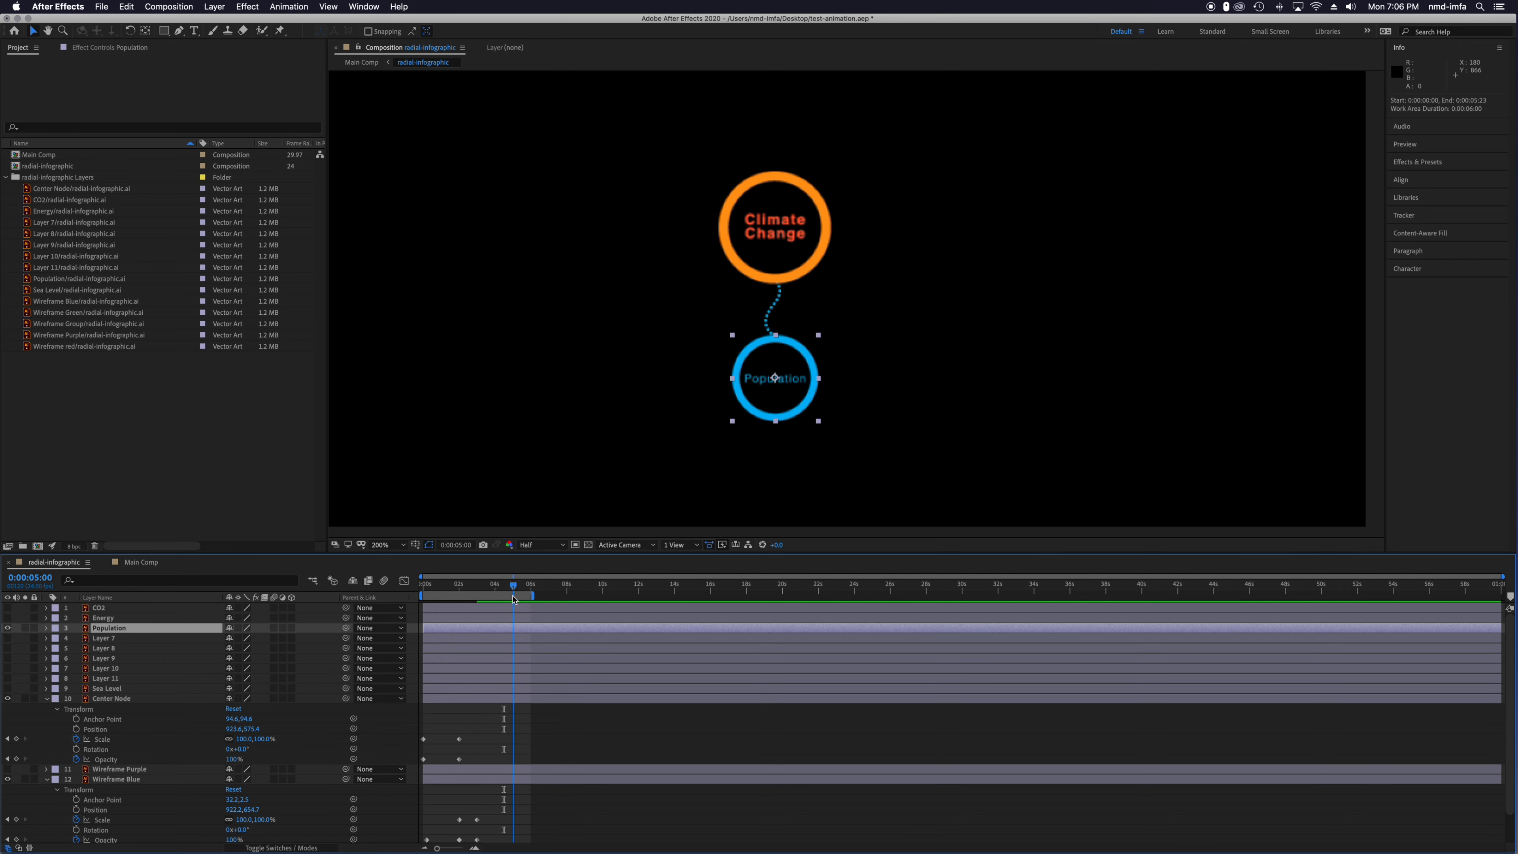
scroll(526, 760, down, 1)
scroll(526, 760, down, 1)
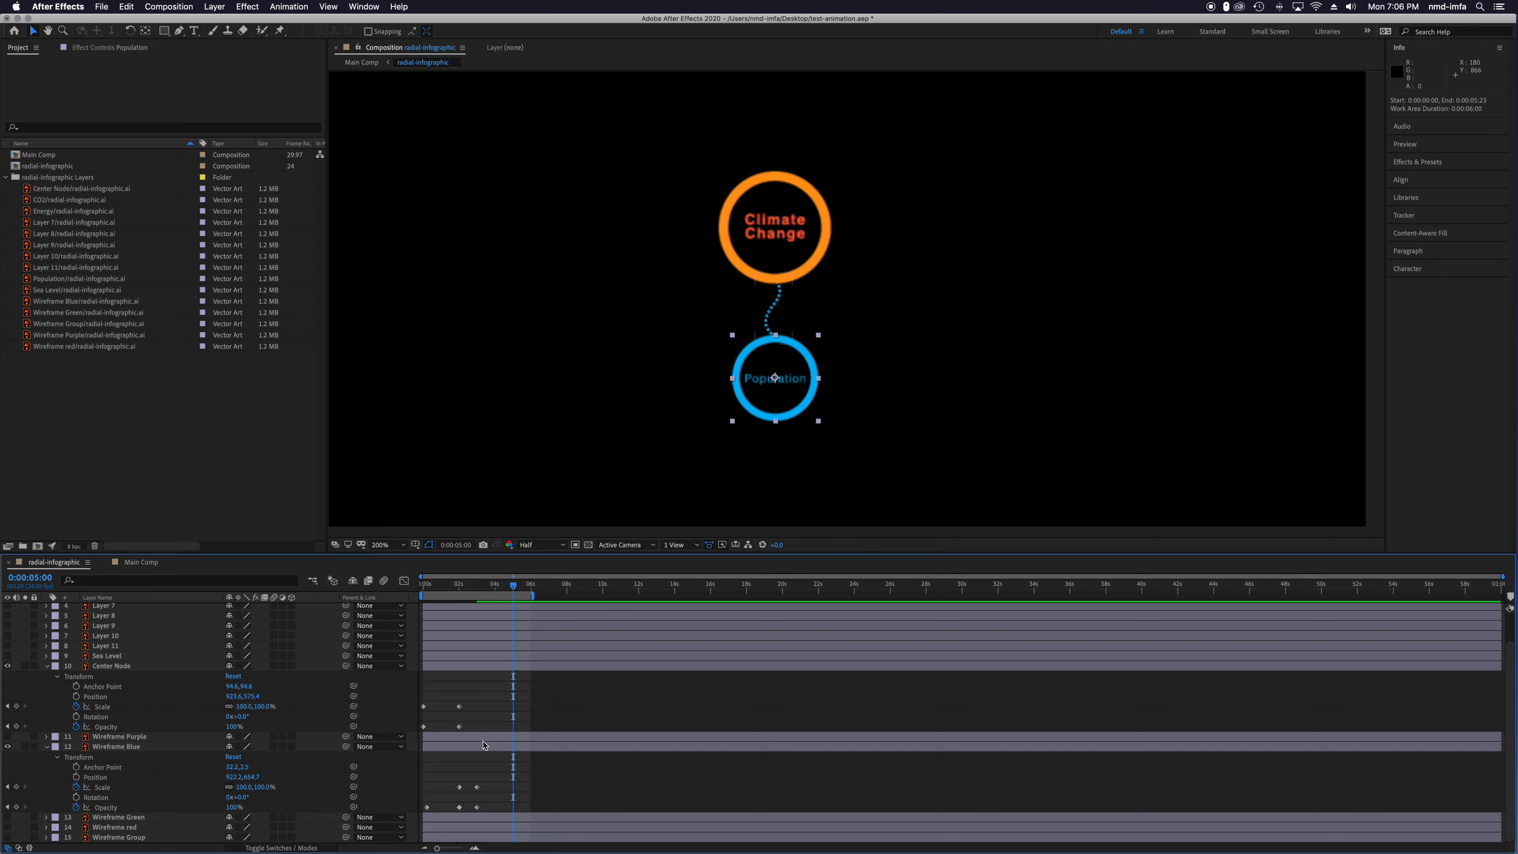
scroll(167, 689, up, 2)
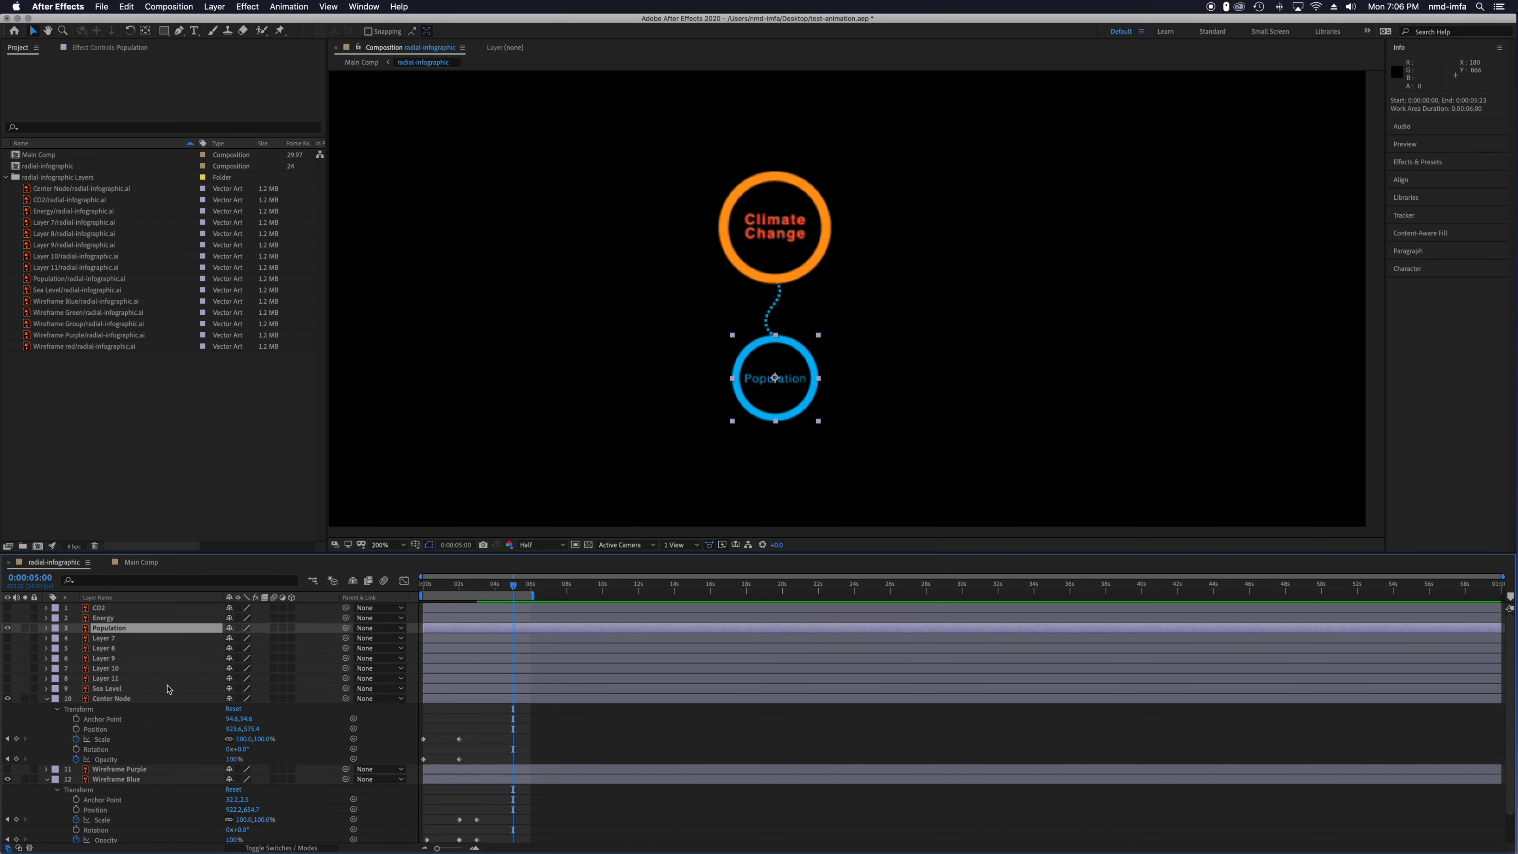
click(47, 629)
click(55, 639)
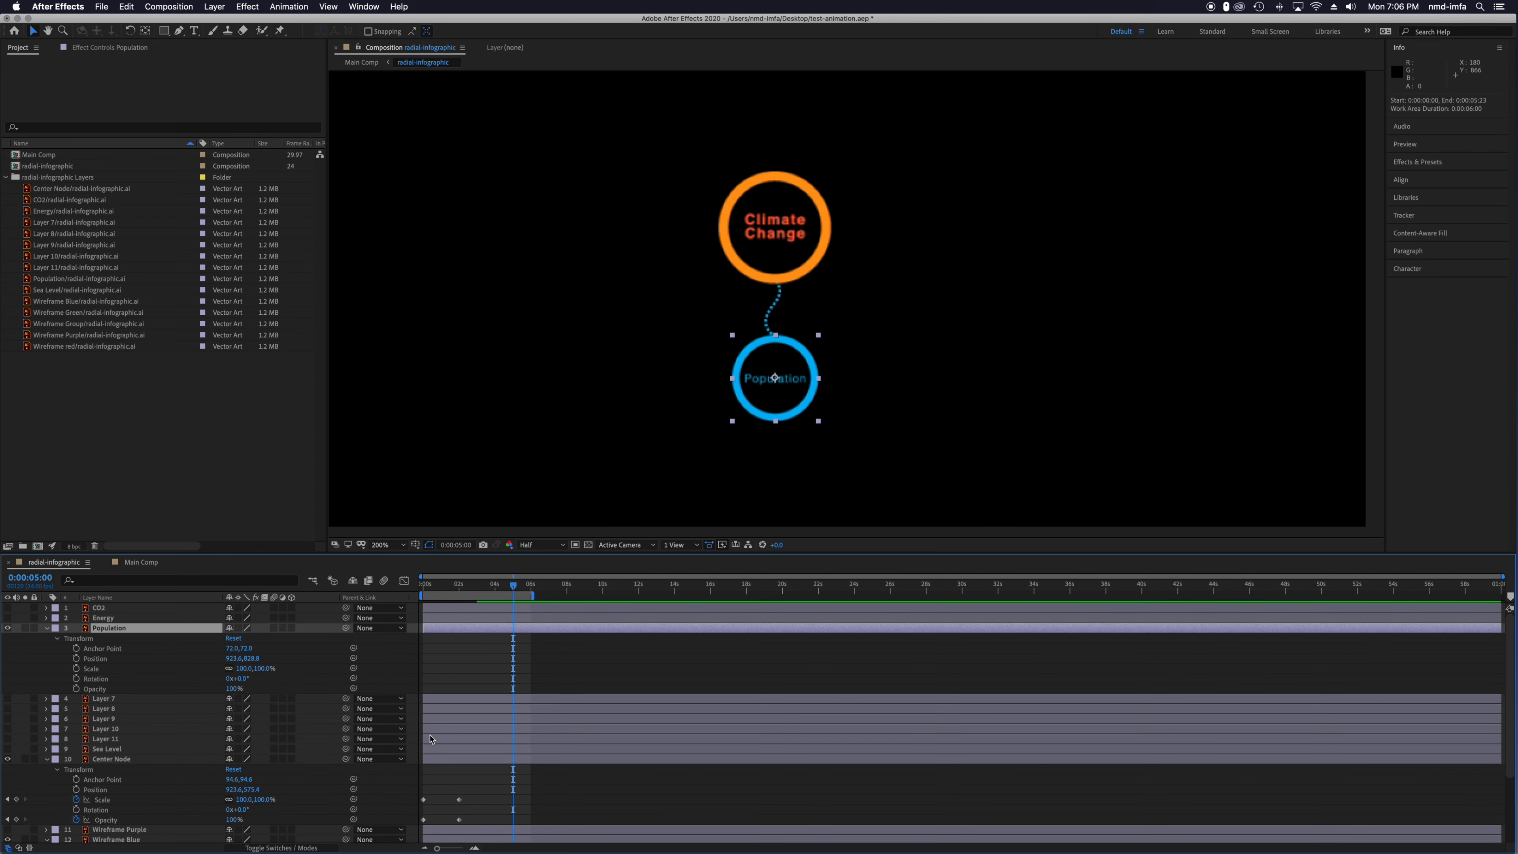
scroll(441, 739, down, 3)
scroll(500, 750, down, 5)
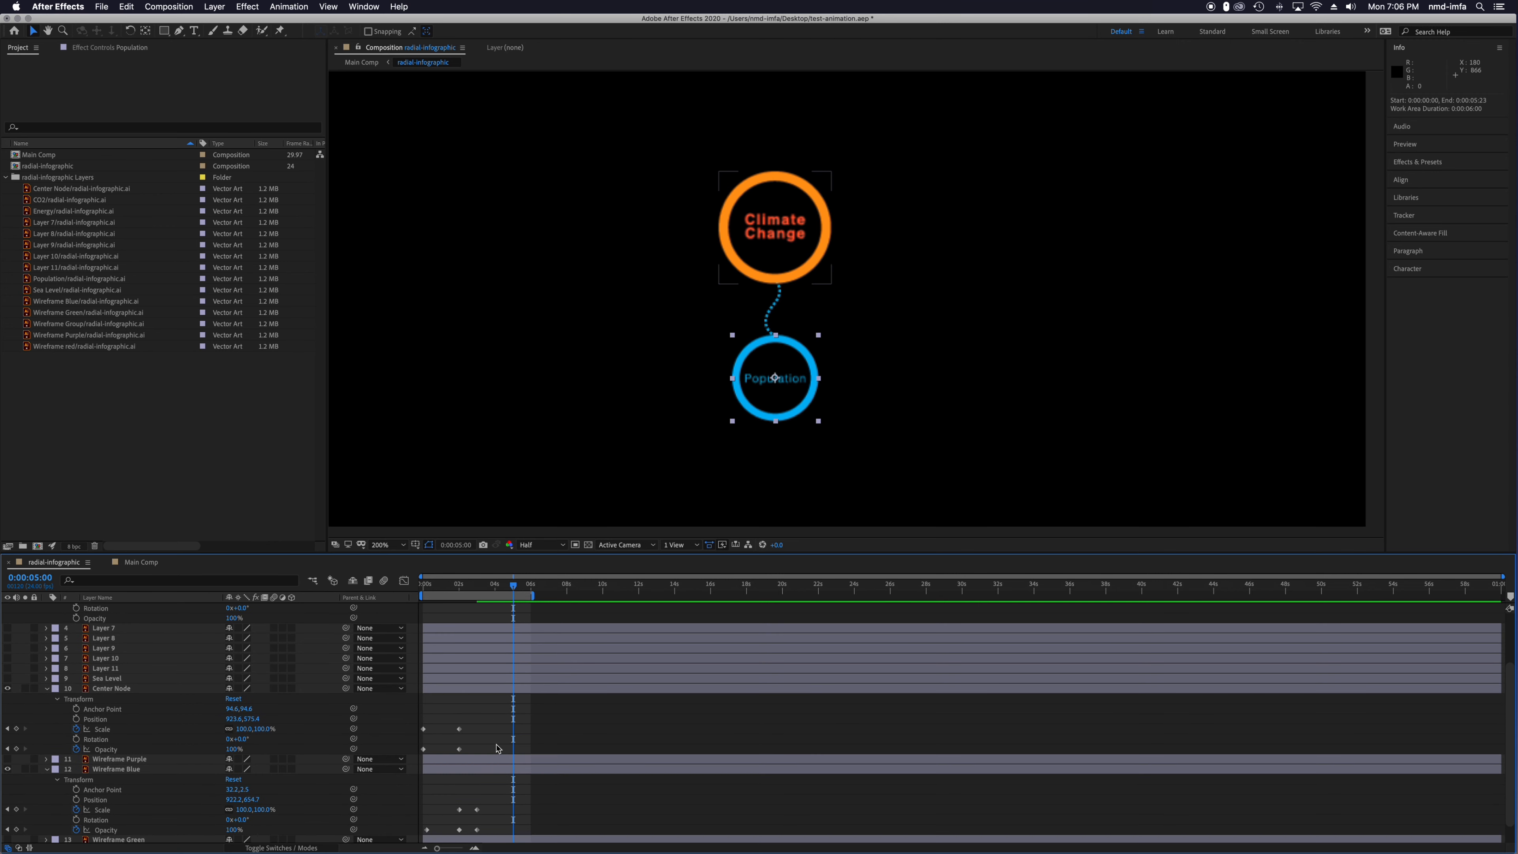
scroll(498, 750, down, 1)
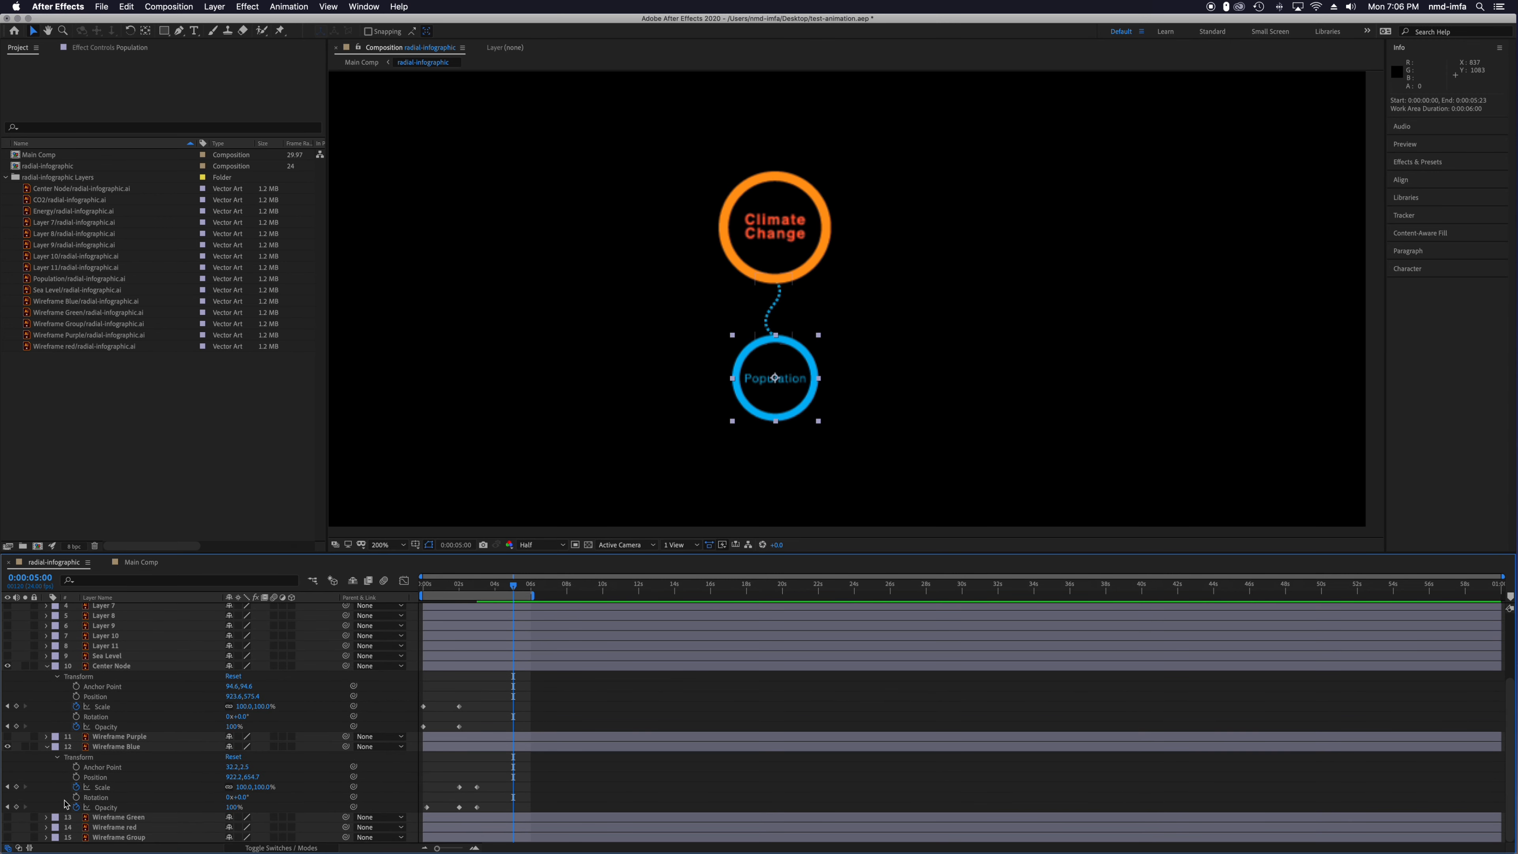
click(76, 777)
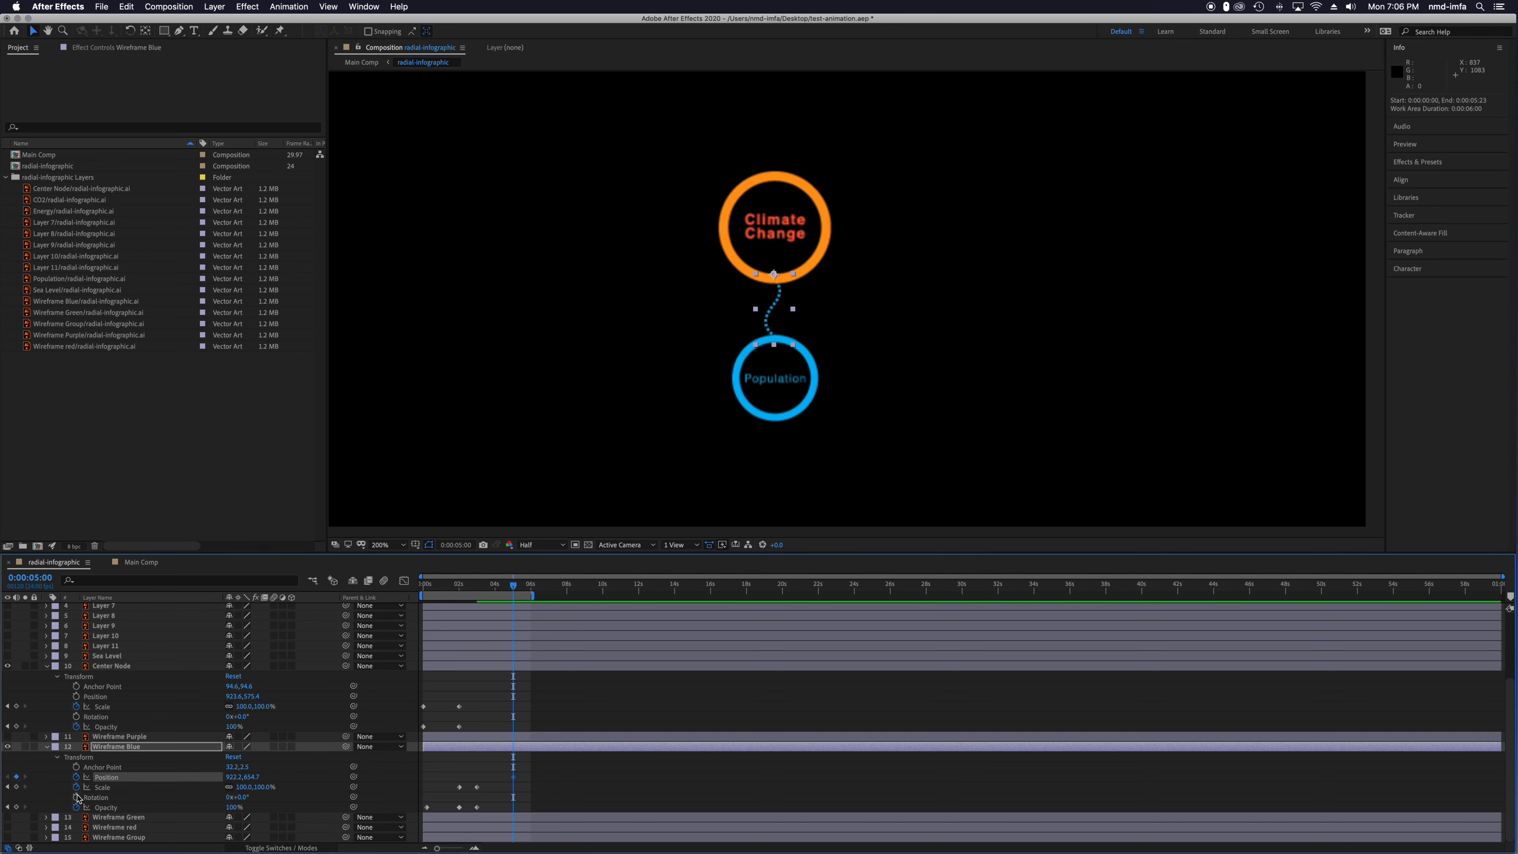
key(super+z)
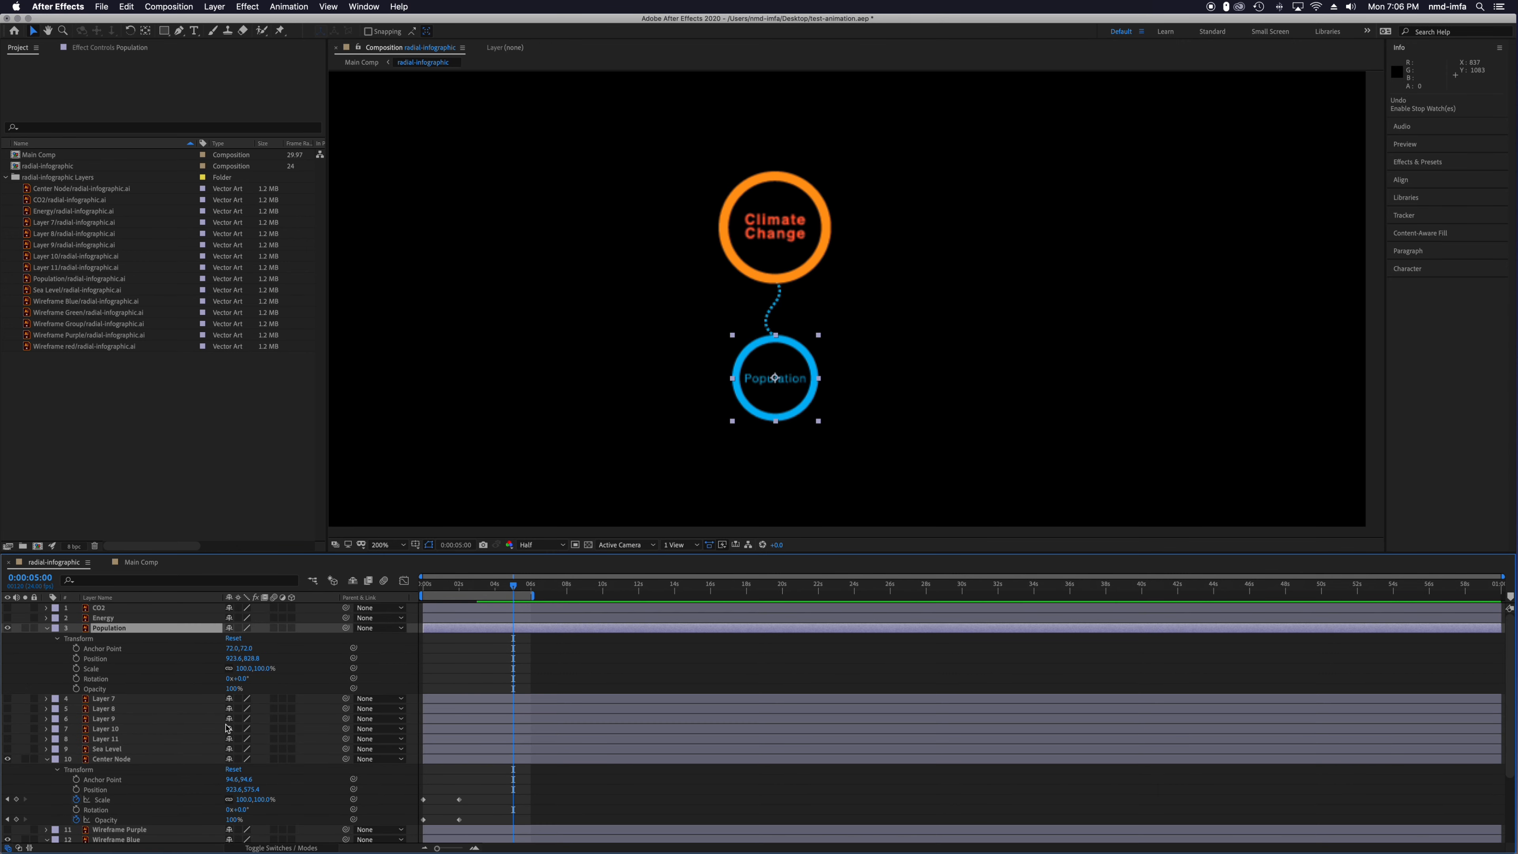
Keyframe Population's Position and Scale at 0:00:05:00, and at 0:00:03:00 shrink it to about 24.7% at the connector's lower end.
click(76, 658)
click(76, 669)
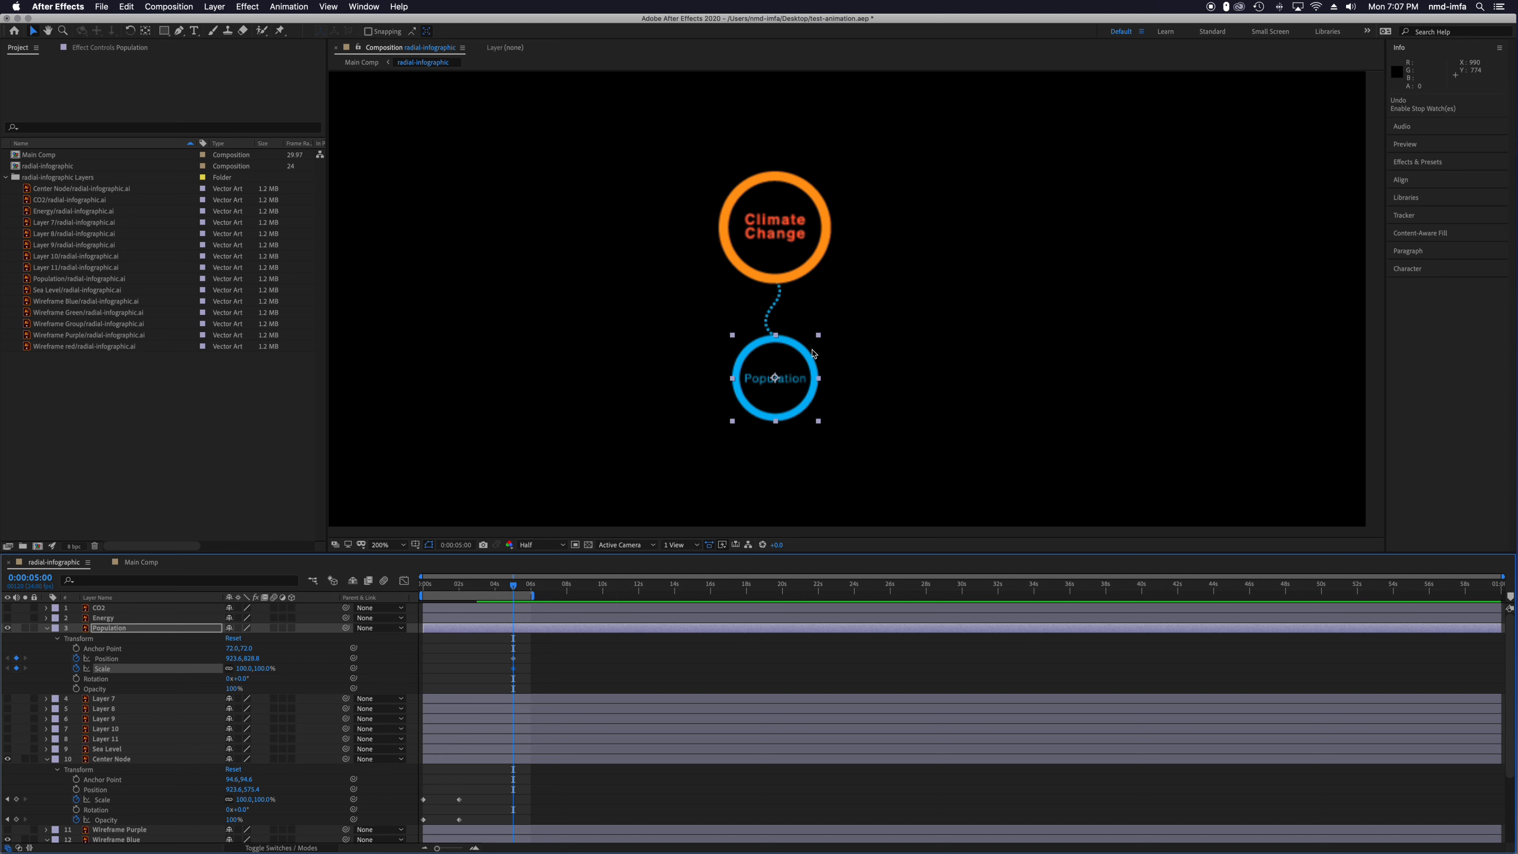
drag(513, 589, 479, 591)
scroll(504, 661, down, 5)
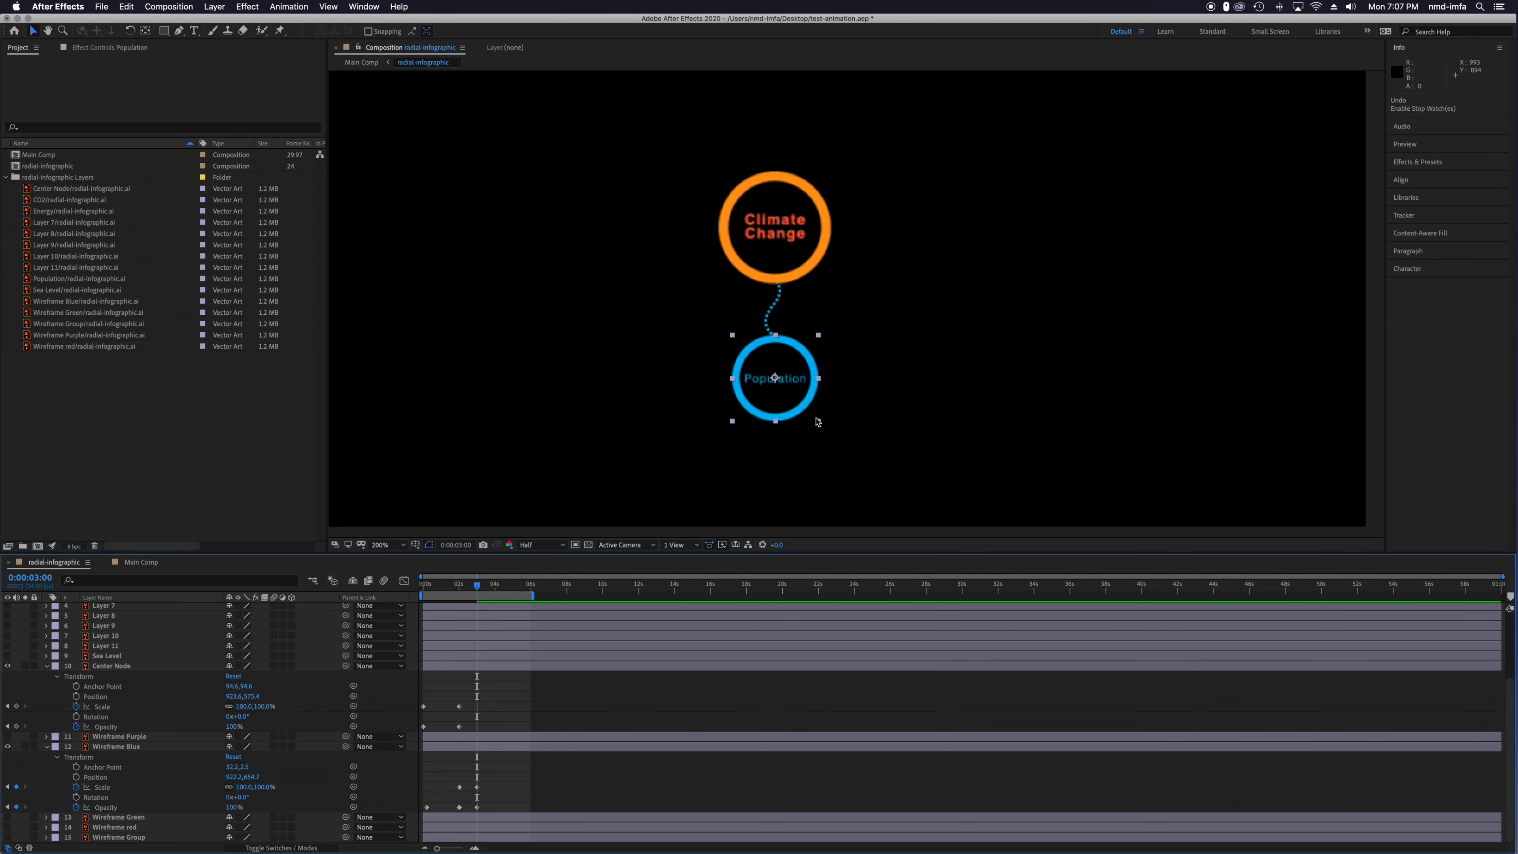
drag(819, 422, 778, 350)
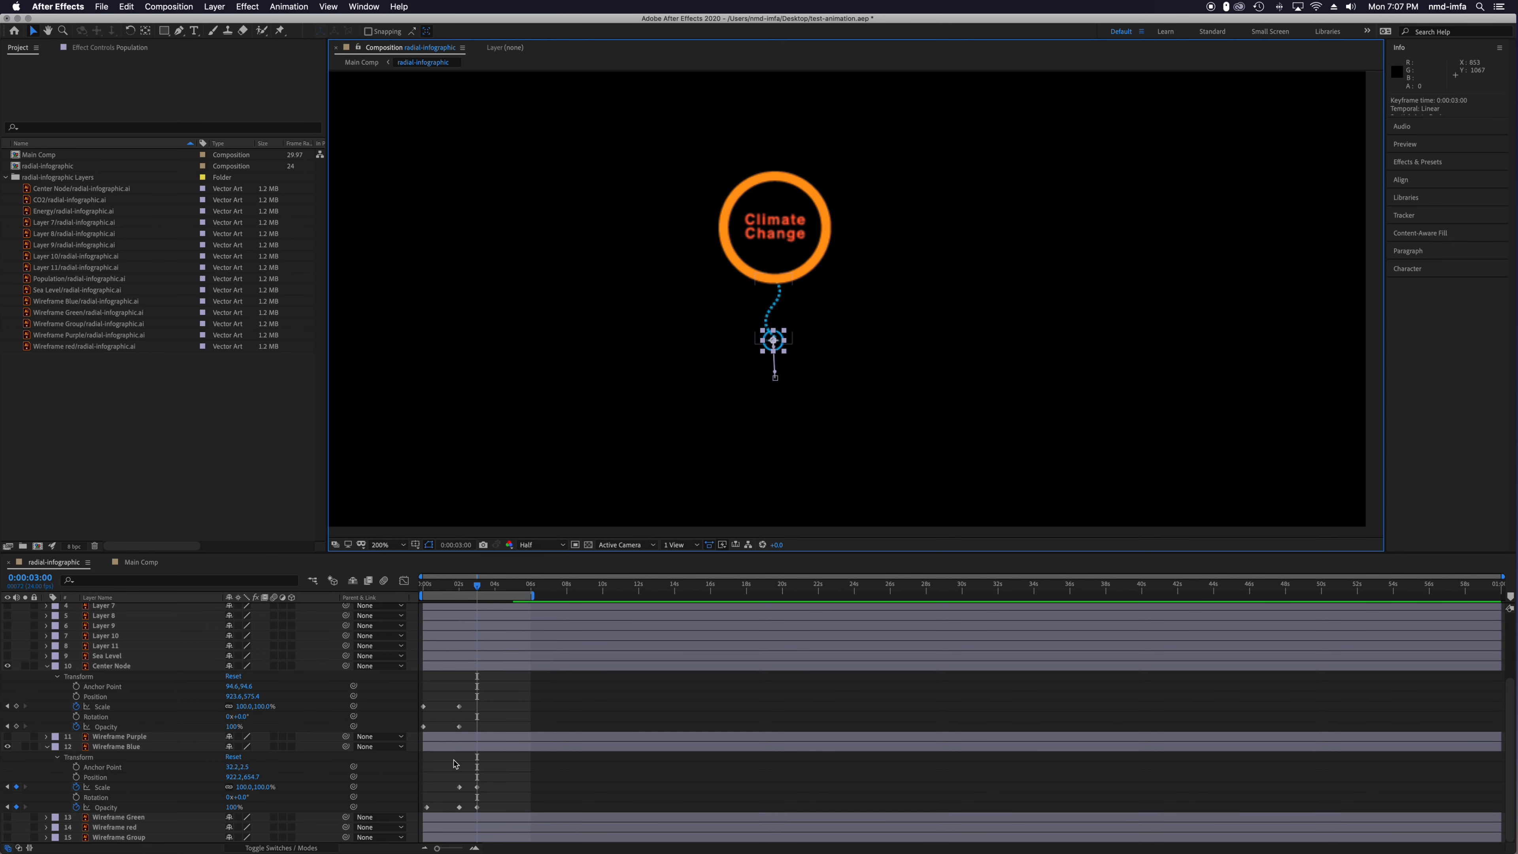
scroll(516, 699, up, 3)
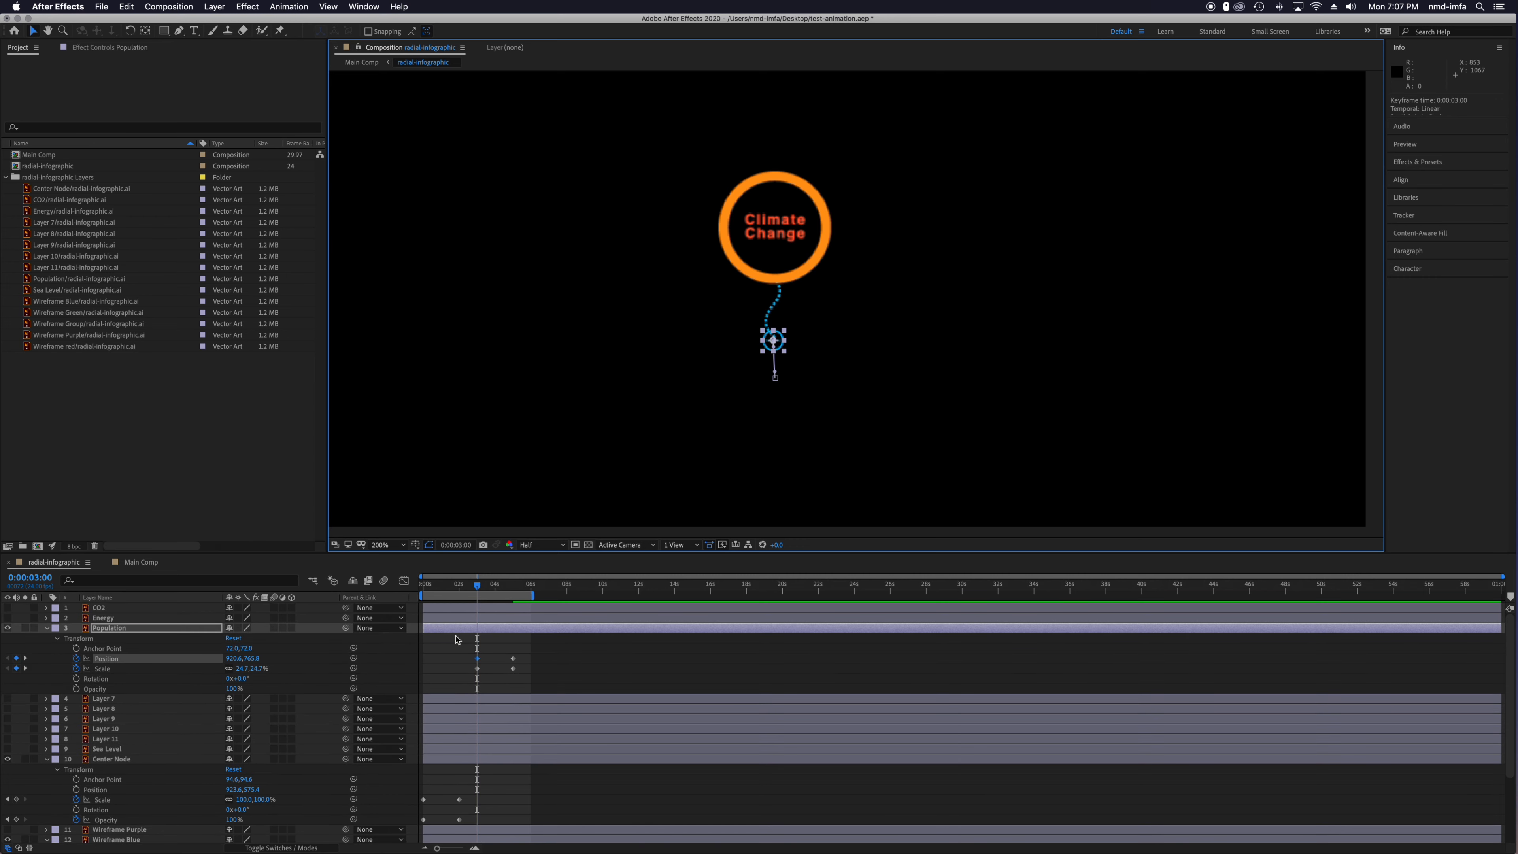
Keyframe Population's Opacity at 0% at 0:00:03:00.
click(77, 689)
click(232, 689)
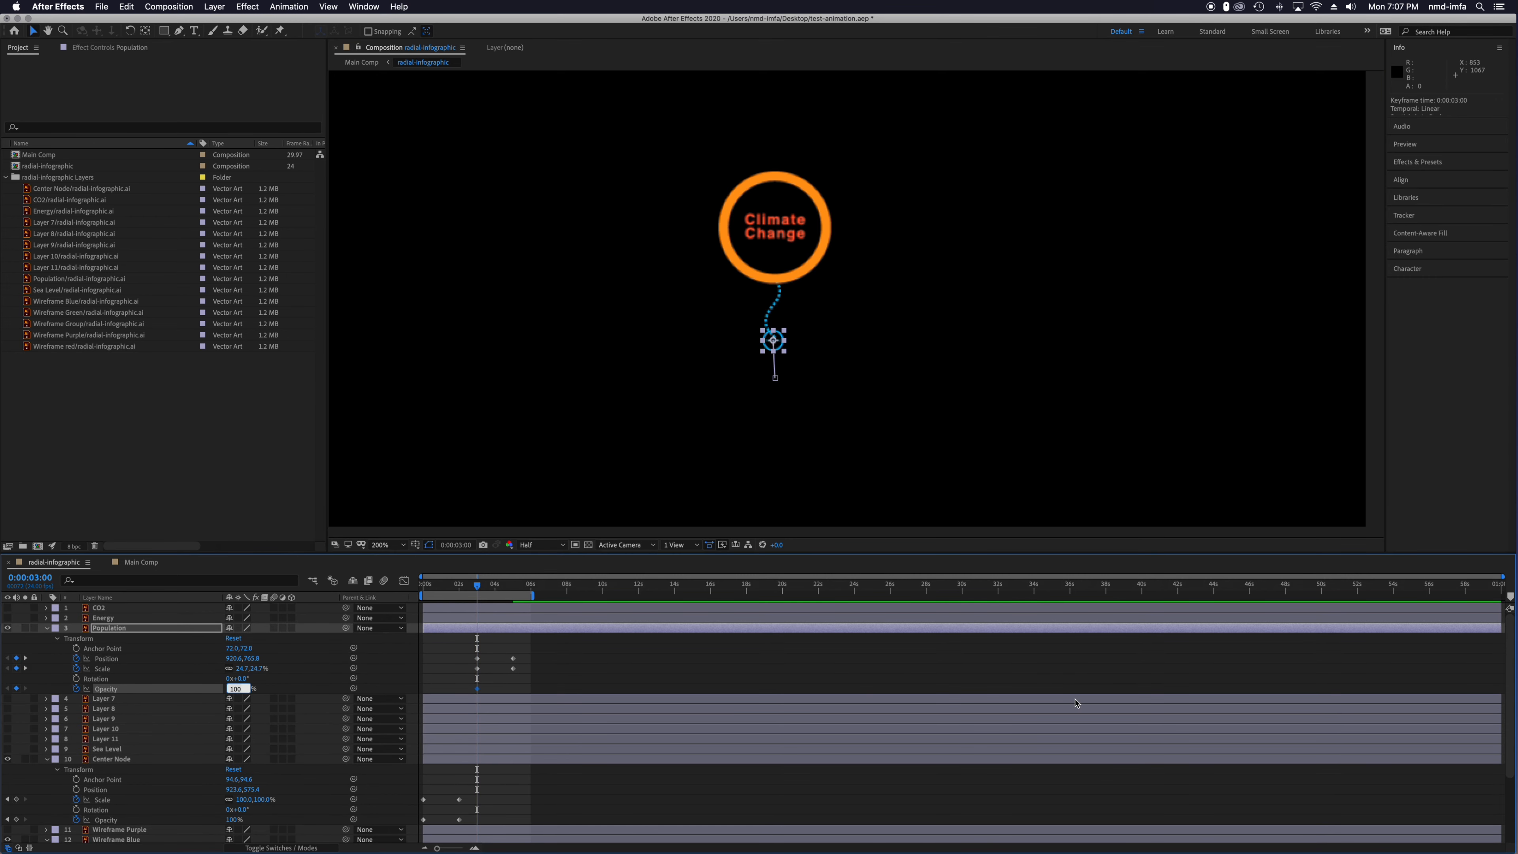
key(Return)
Set Population's Opacity to 100% at 0:00:05:00 and save the project.
drag(474, 590, 516, 592)
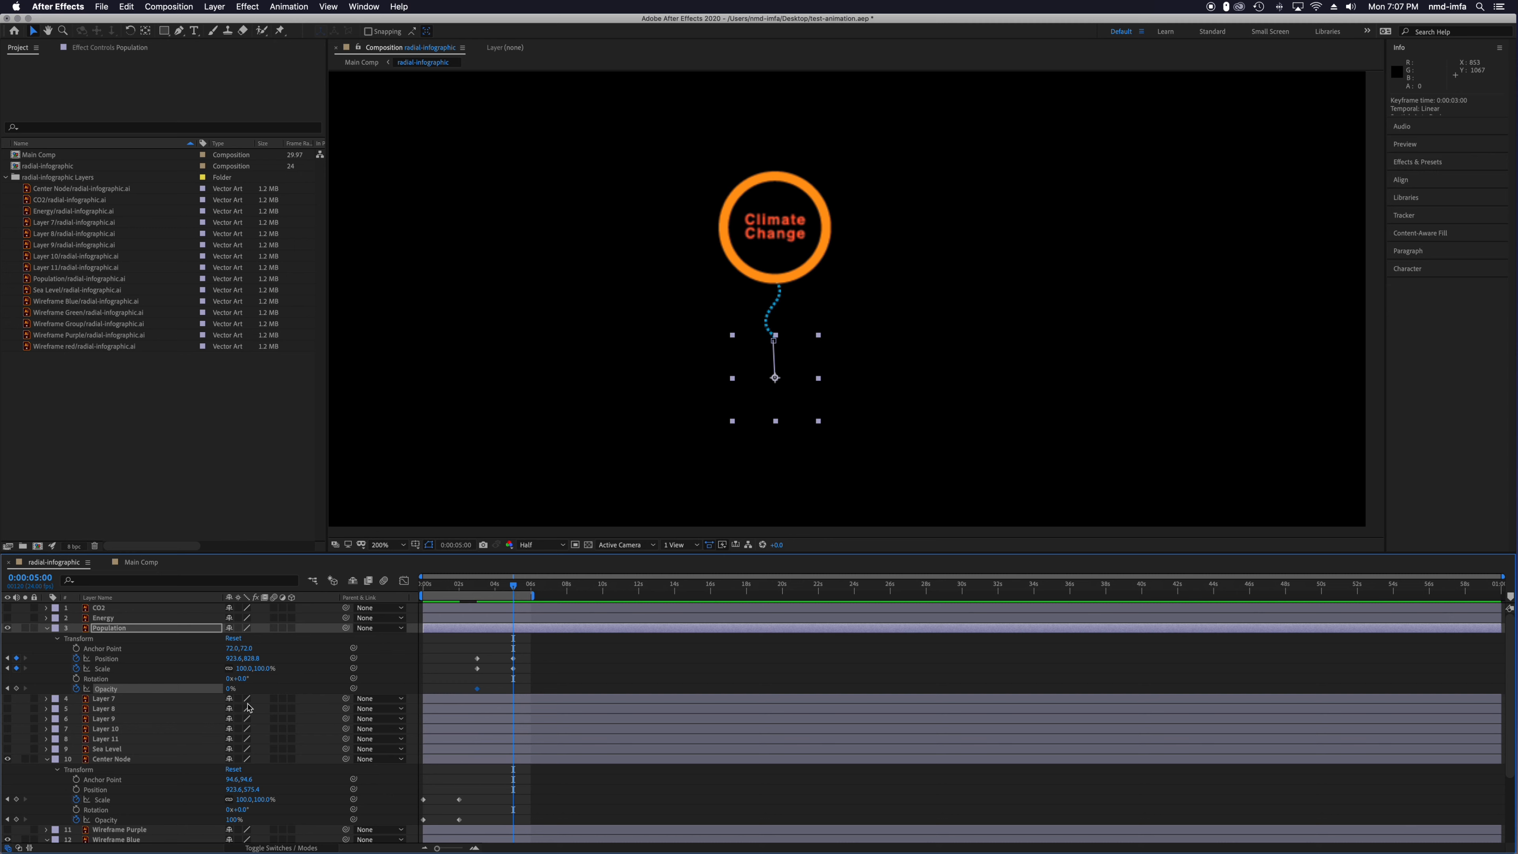
click(230, 689)
key(Return)
click(230, 689)
text(100)
key(Return)
key(super+s)
Move Population's final Position, Scale and Opacity keyframes to 0:00:04:00, save the project and preview the animation.
mouse_move(513, 592)
mouse_down()
mouse_move(459, 594)
mouse_move(520, 602)
mouse_move(520, 697)
mouse_move(495, 693)
mouse_move(491, 591)
mouse_move(472, 595)
mouse_move(513, 598)
mouse_move(463, 606)
mouse_move(513, 614)
mouse_up()
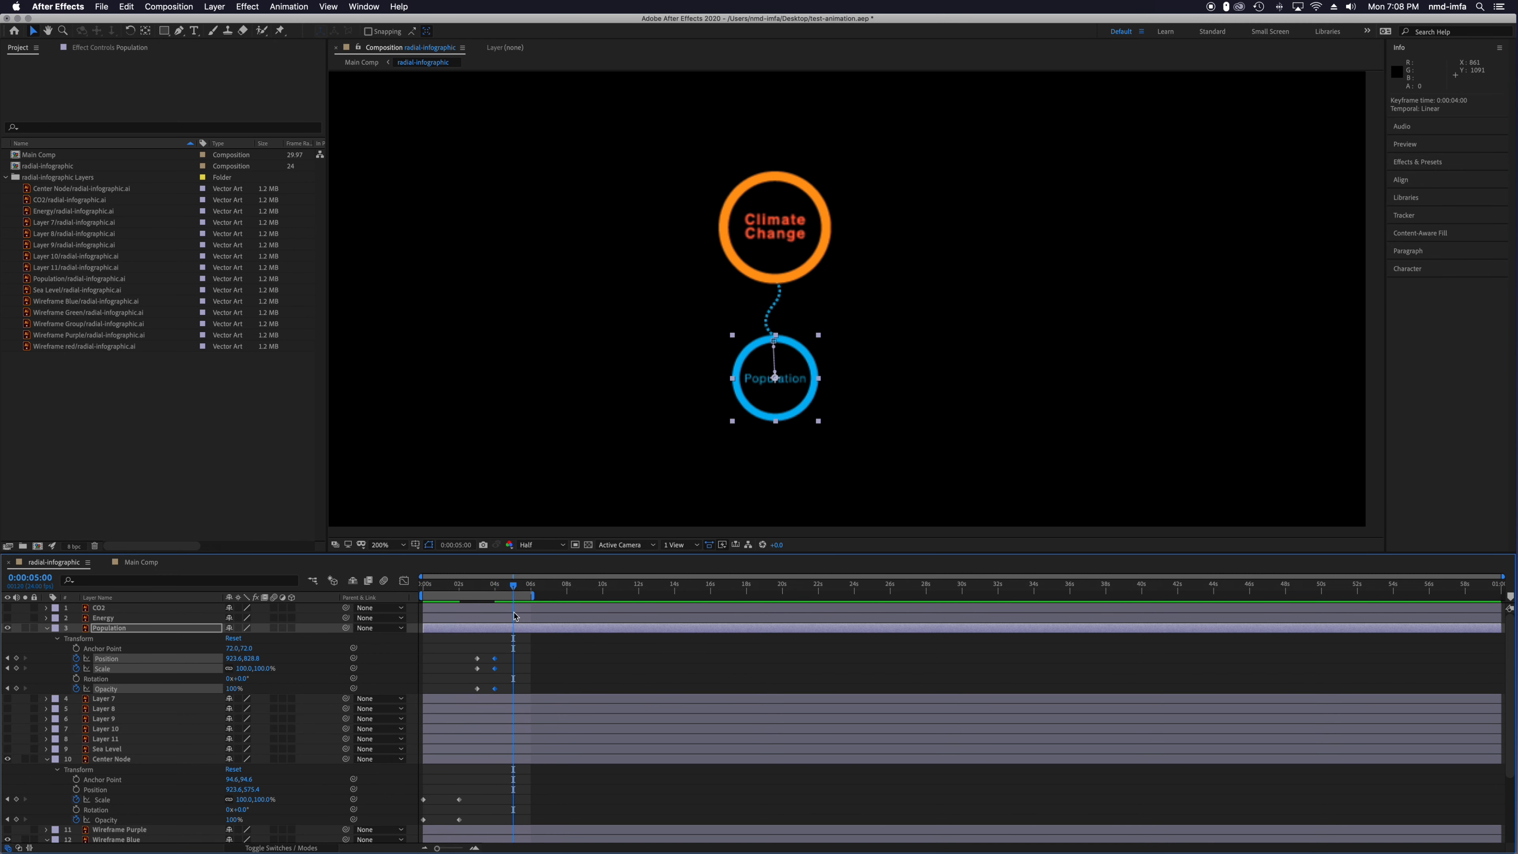
key(super+s)
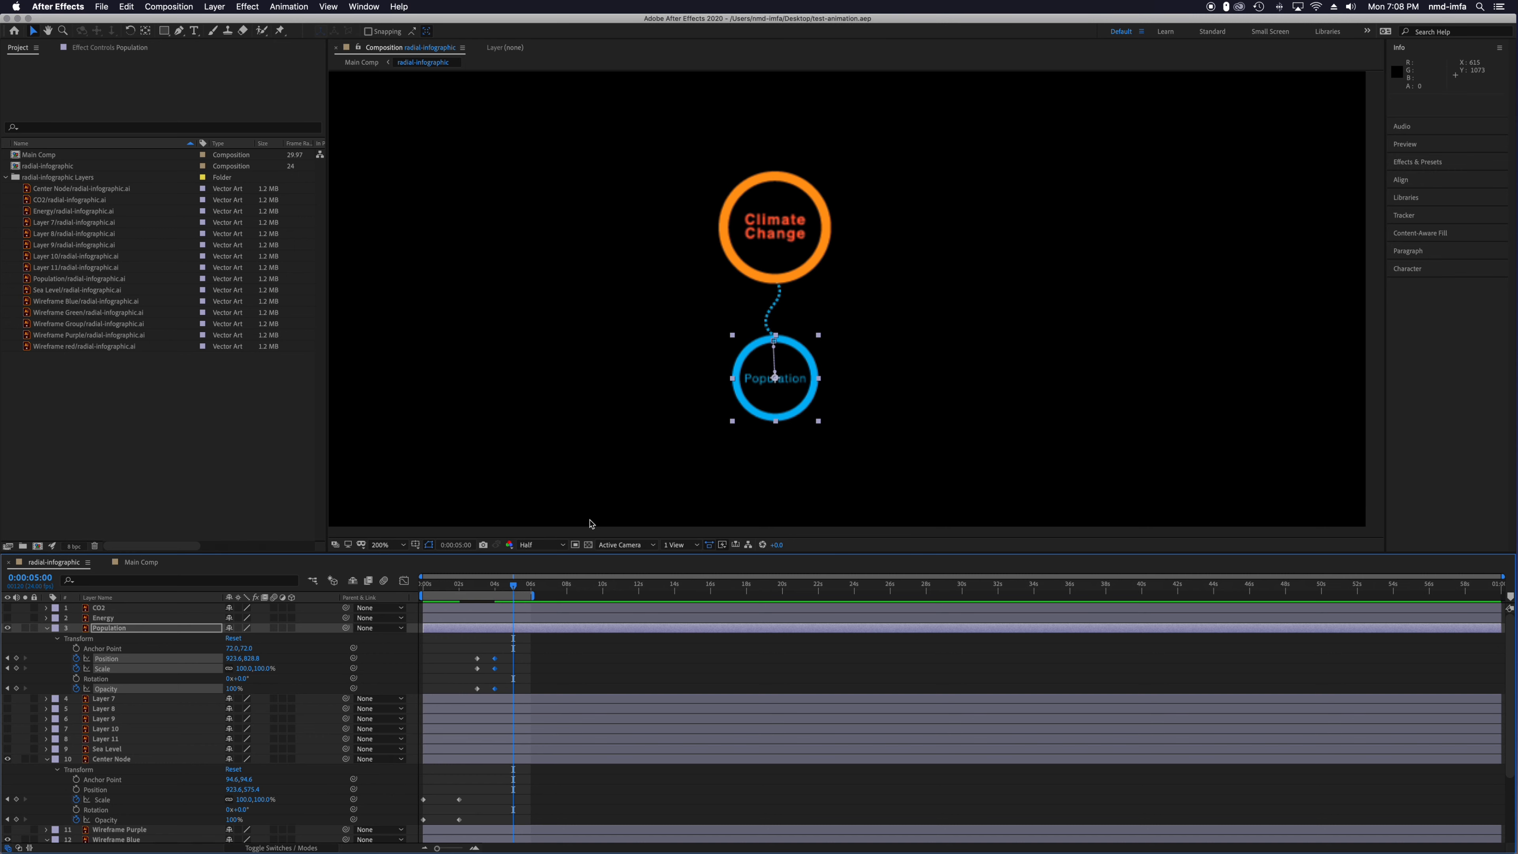
key(space)
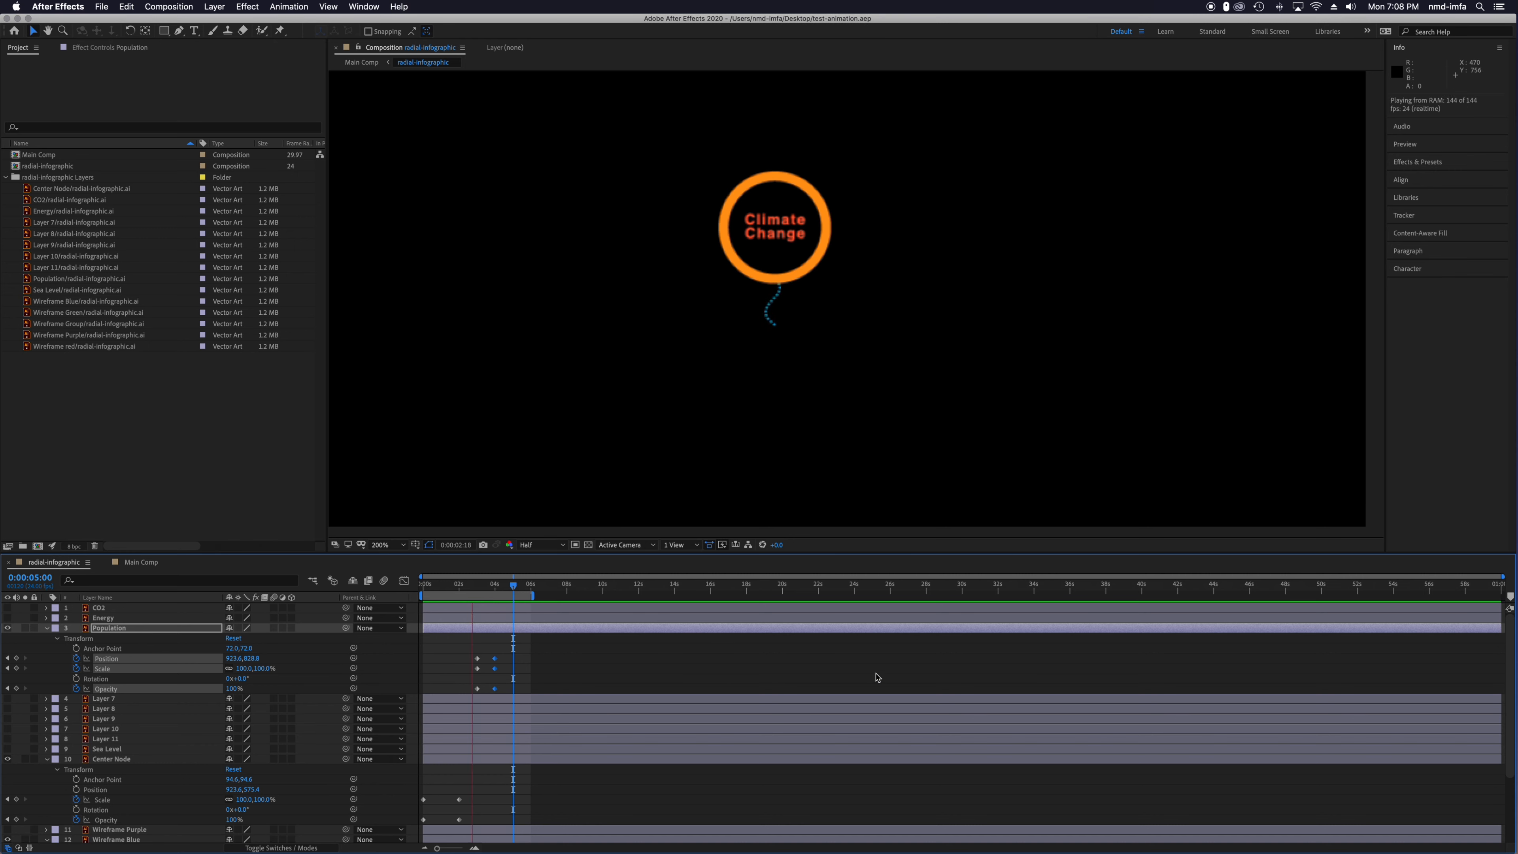
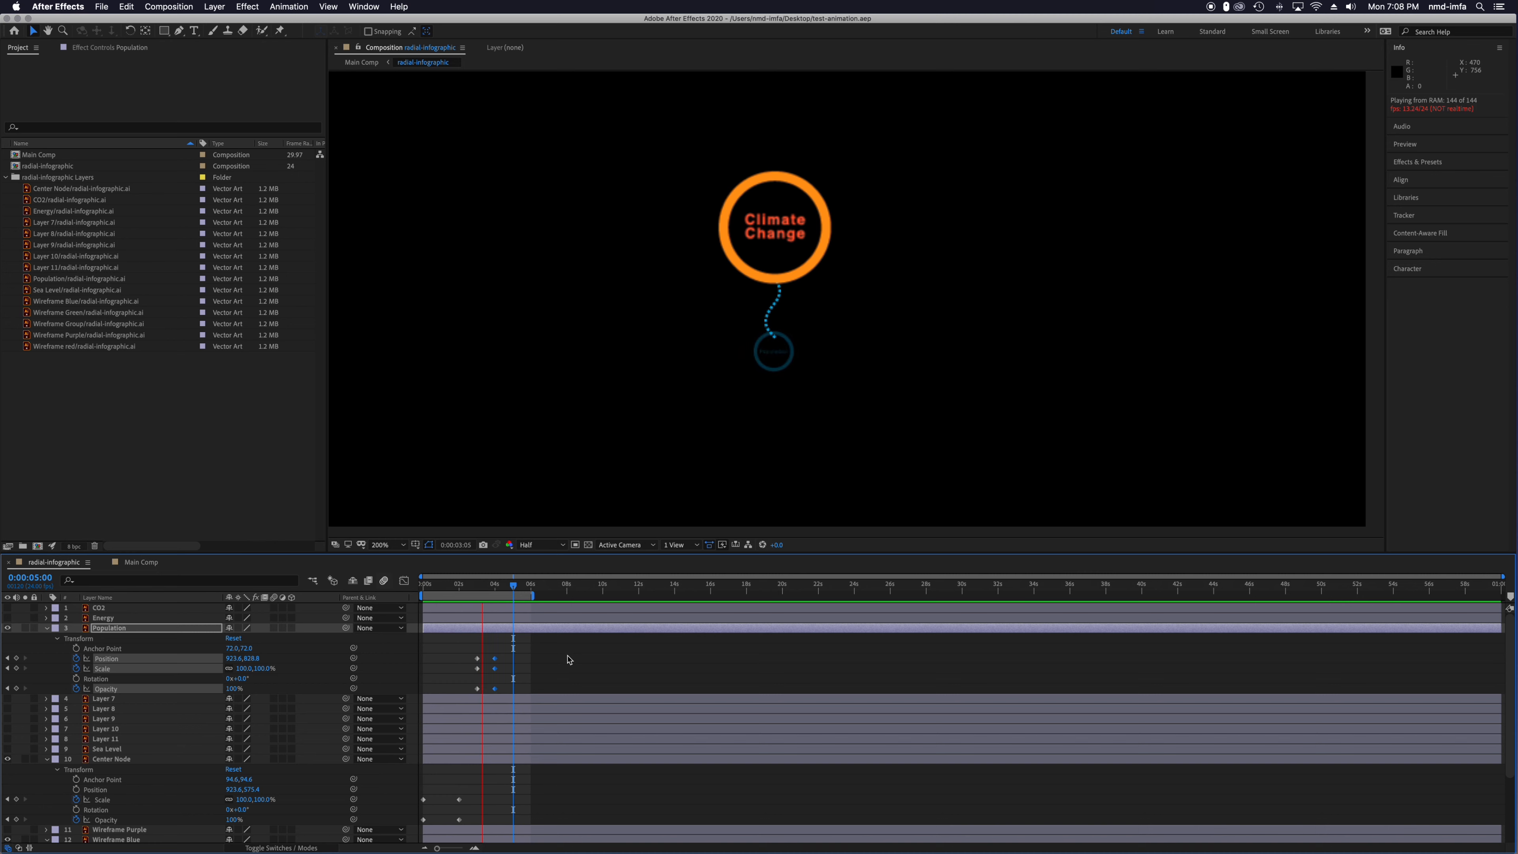
key(space)
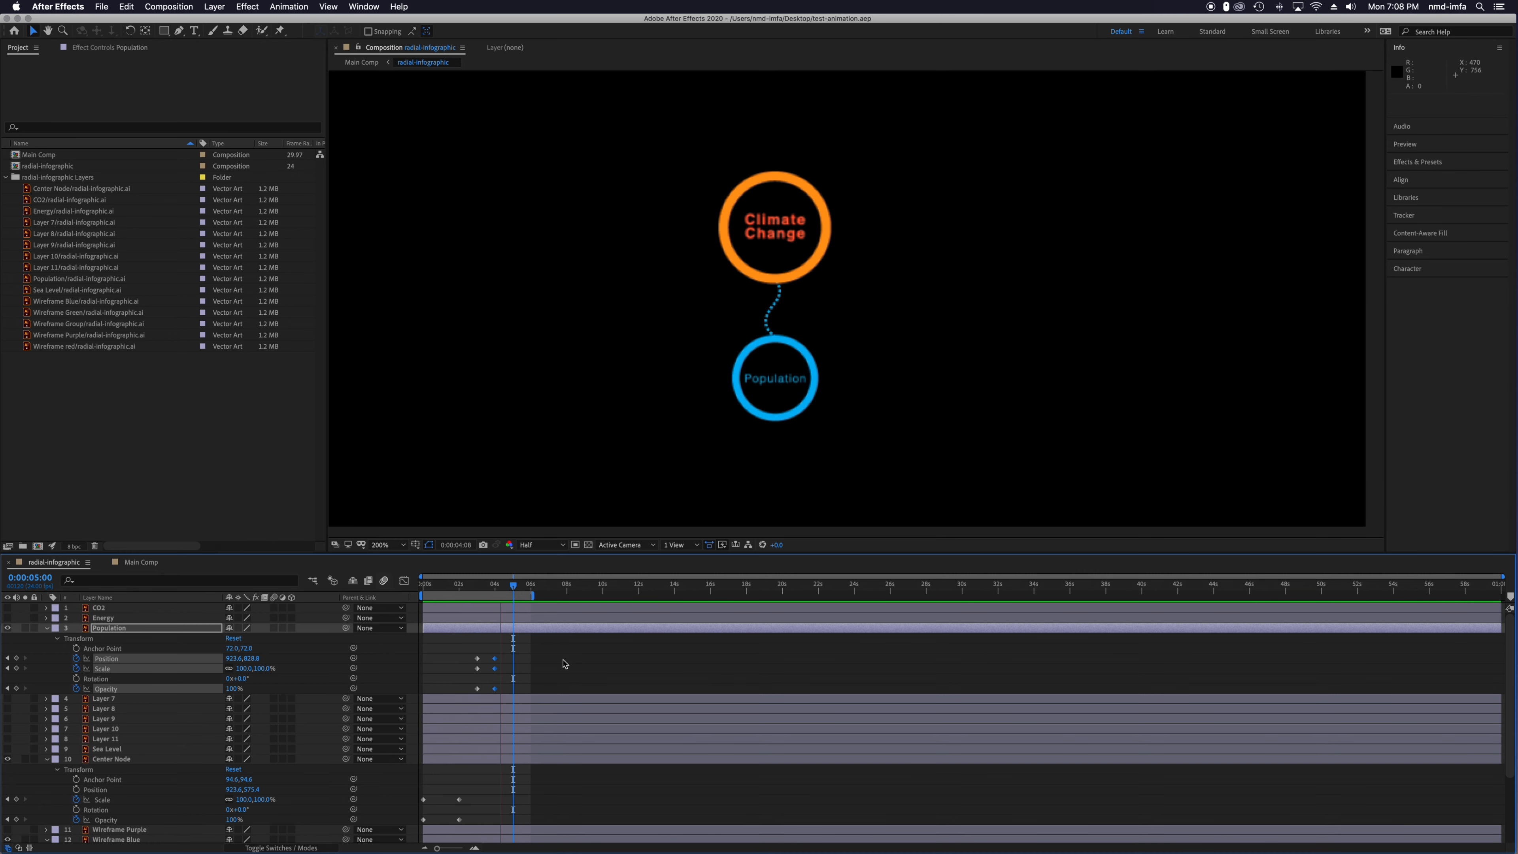
Add a Position keyframe at 0:00:02:08 that places Population just below the center node, at about 920.6, 691.8.
drag(501, 589, 466, 596)
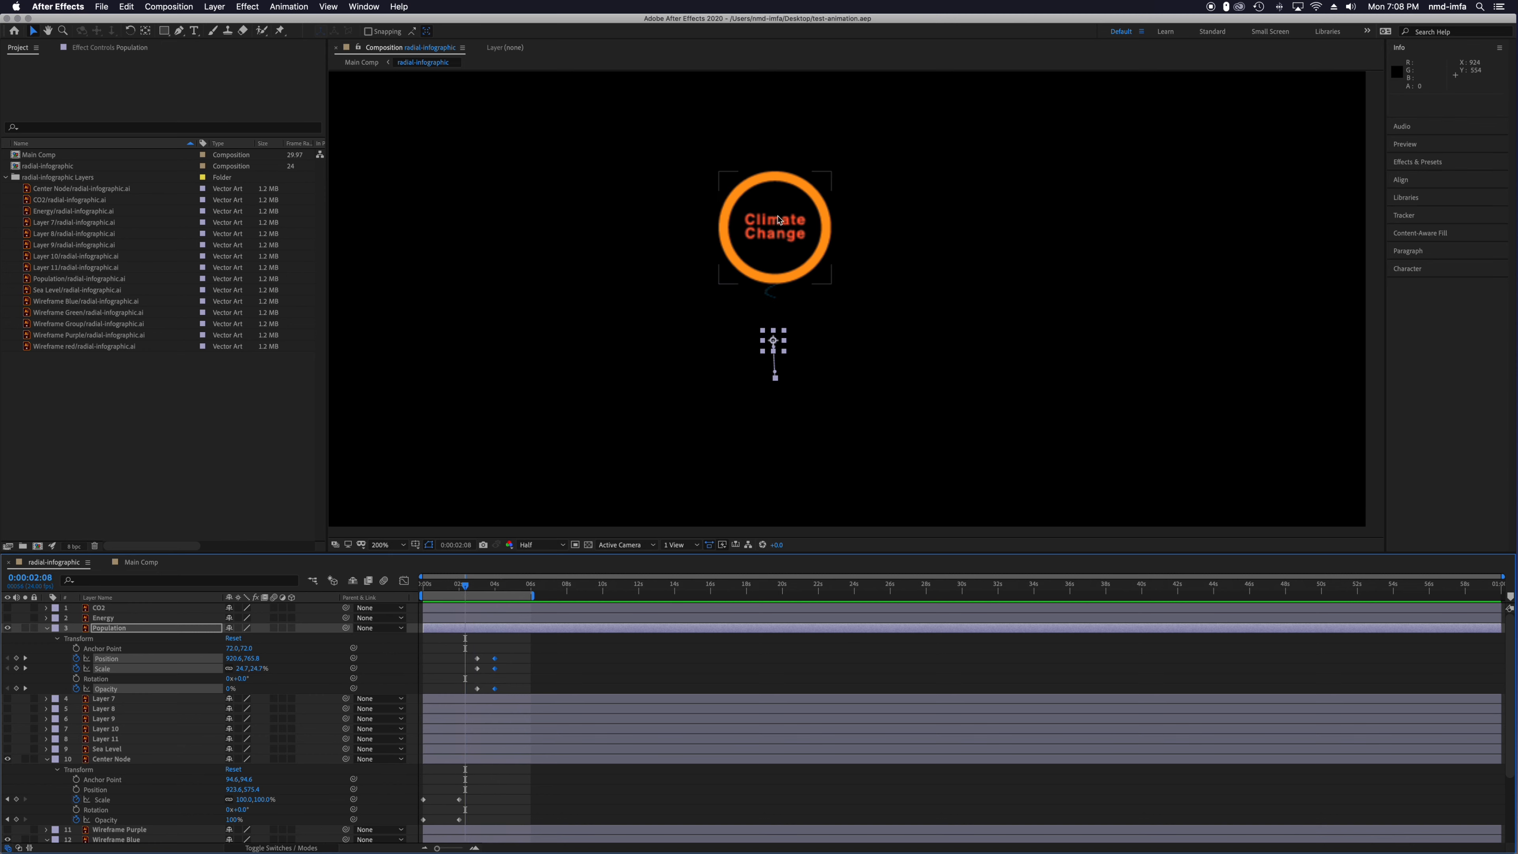
drag(760, 349, 756, 349)
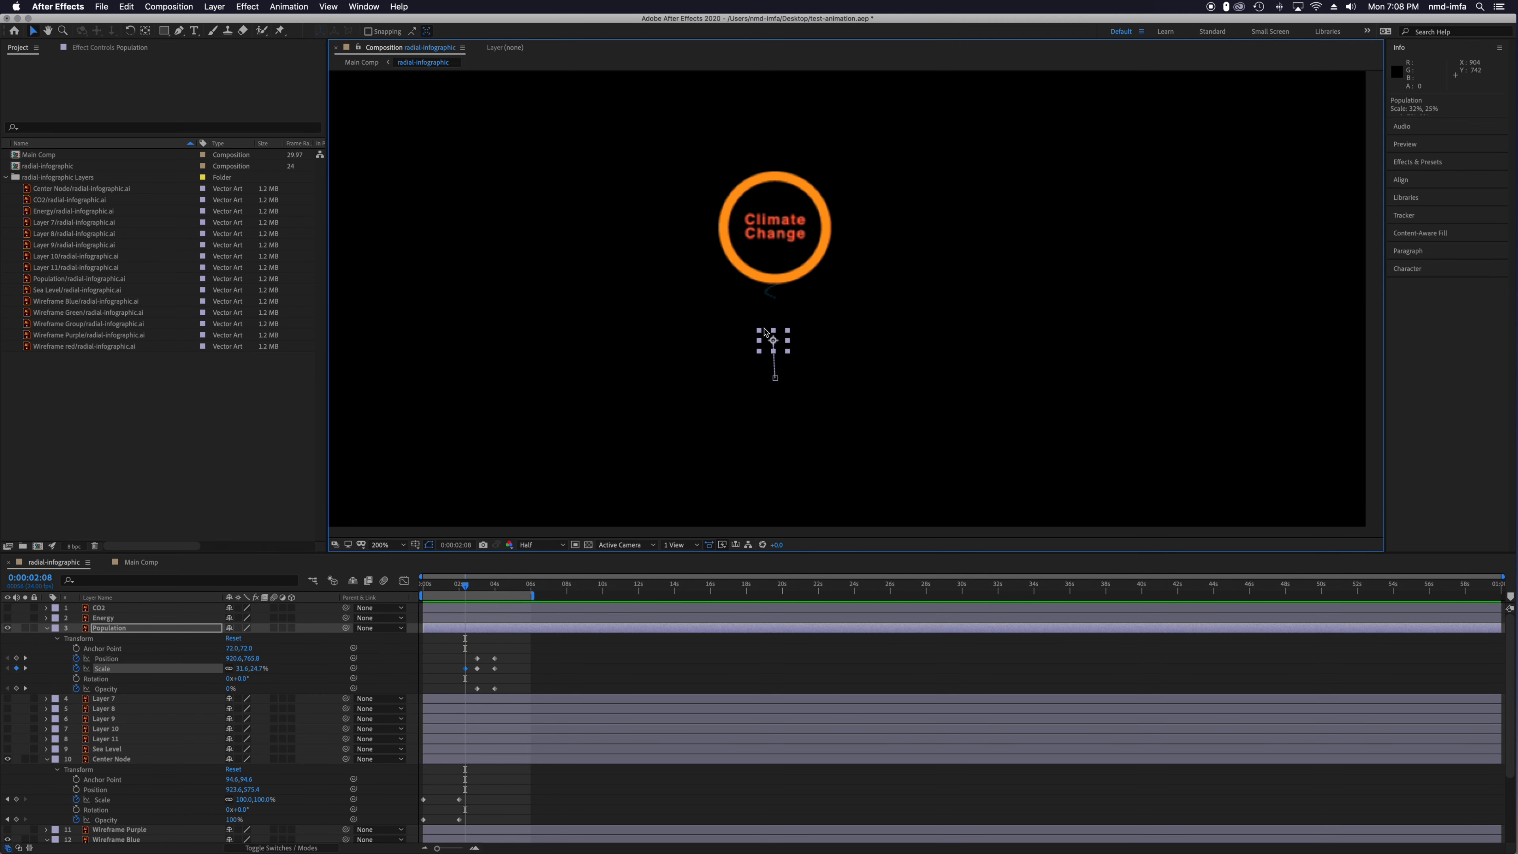
key(super+z)
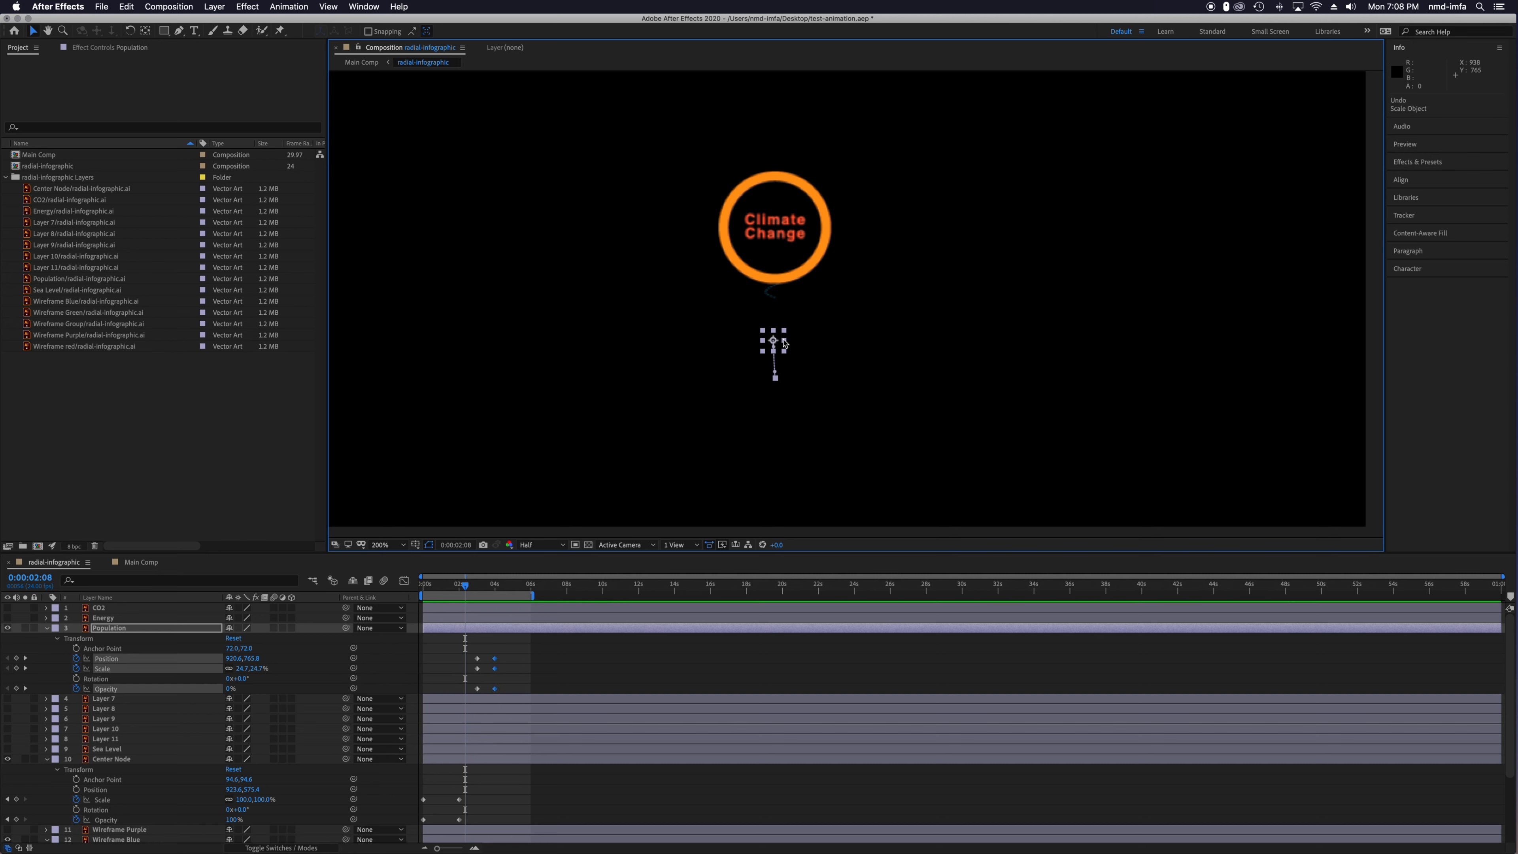
drag(778, 337, 781, 297)
Try moving Population's first Opacity keyframe to 0:00:02:08, and undo the move.
mouse_move(467, 591)
mouse_down()
mouse_move(497, 586)
mouse_move(460, 598)
mouse_up()
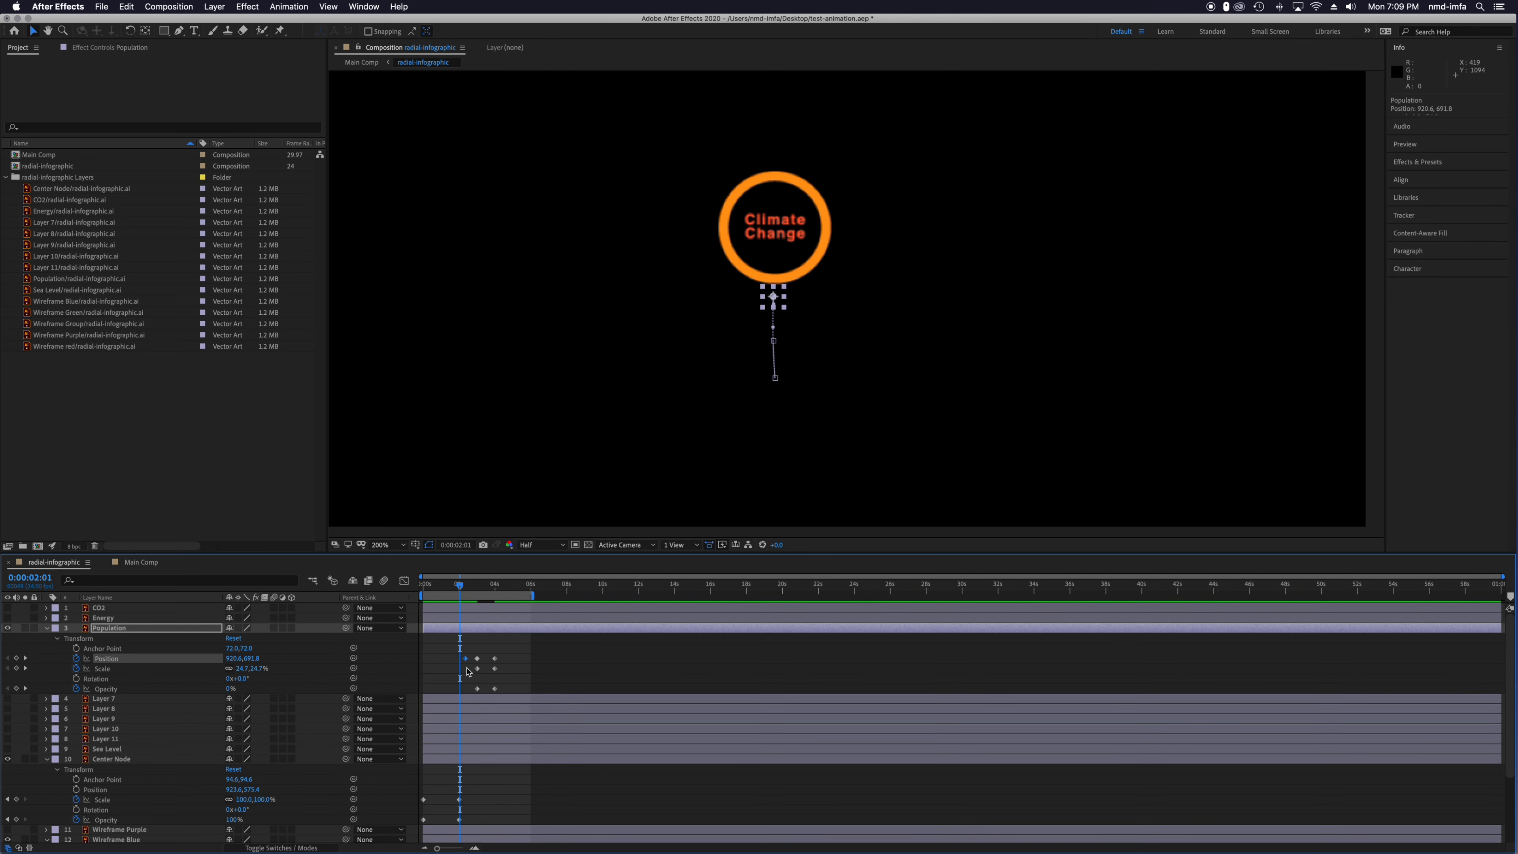
drag(476, 689, 471, 692)
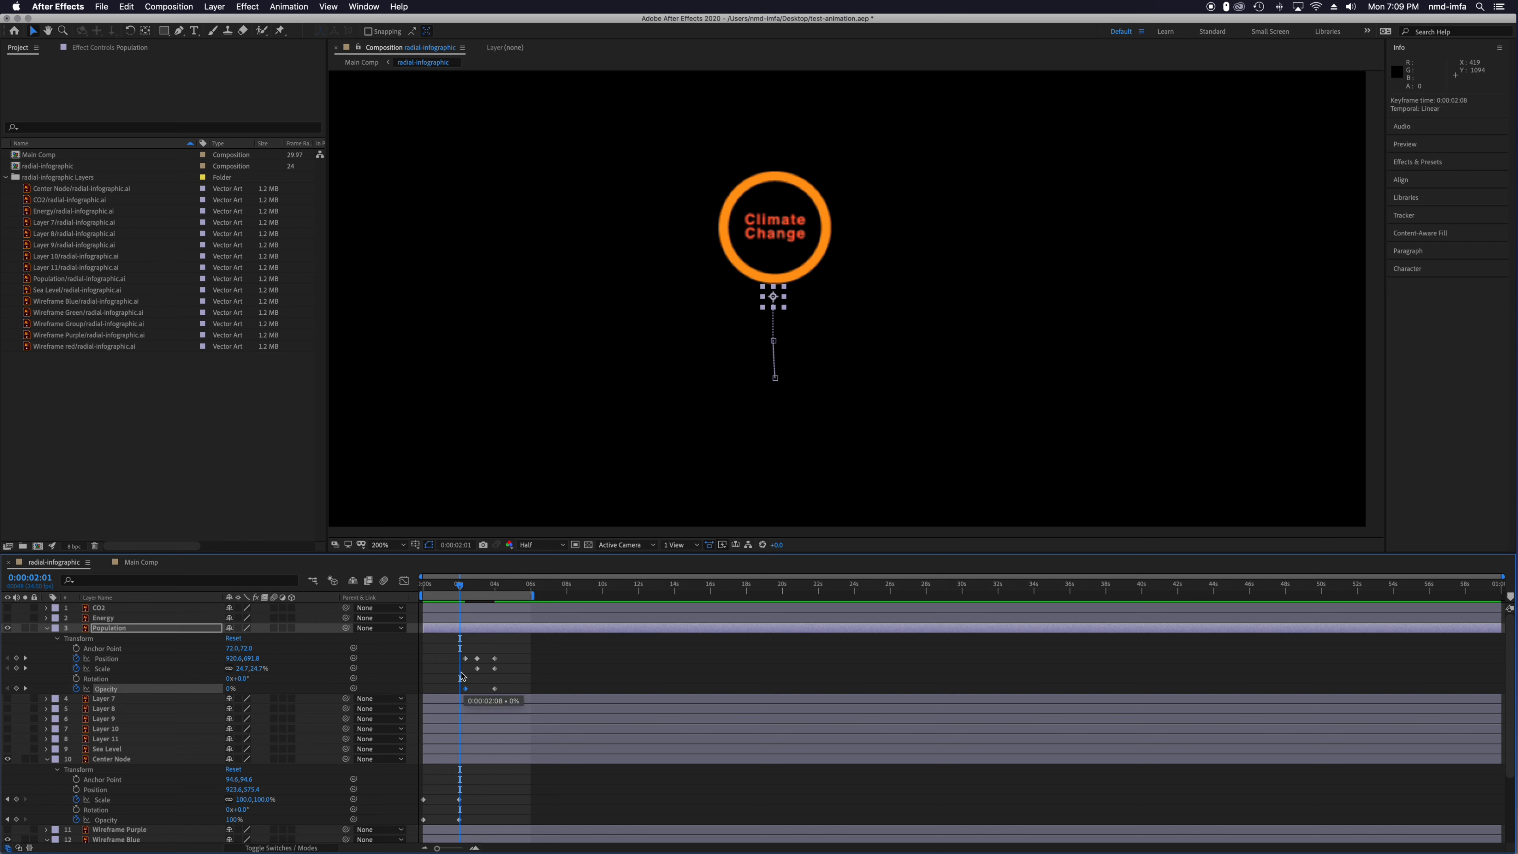
click(466, 589)
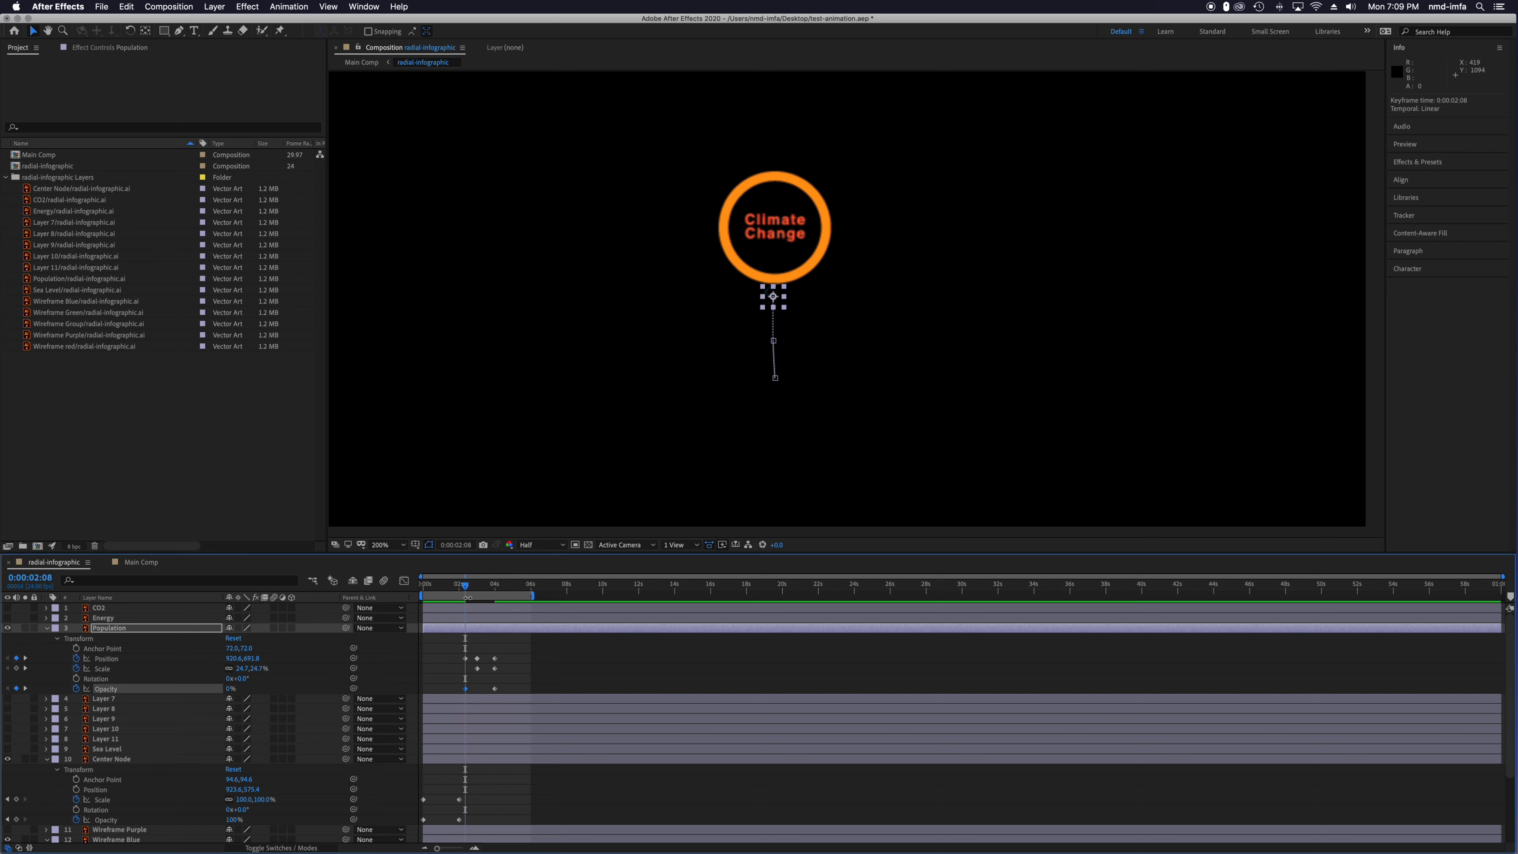
mouse_move(467, 592)
mouse_down()
mouse_move(493, 594)
mouse_move(448, 591)
mouse_move(495, 594)
mouse_move(450, 599)
mouse_up()
key(super+z)
Try compressing the timing of all Population and Center Node keyframes, preview the faster animation, and undo the keyframe movement.
scroll(526, 720, down, 2)
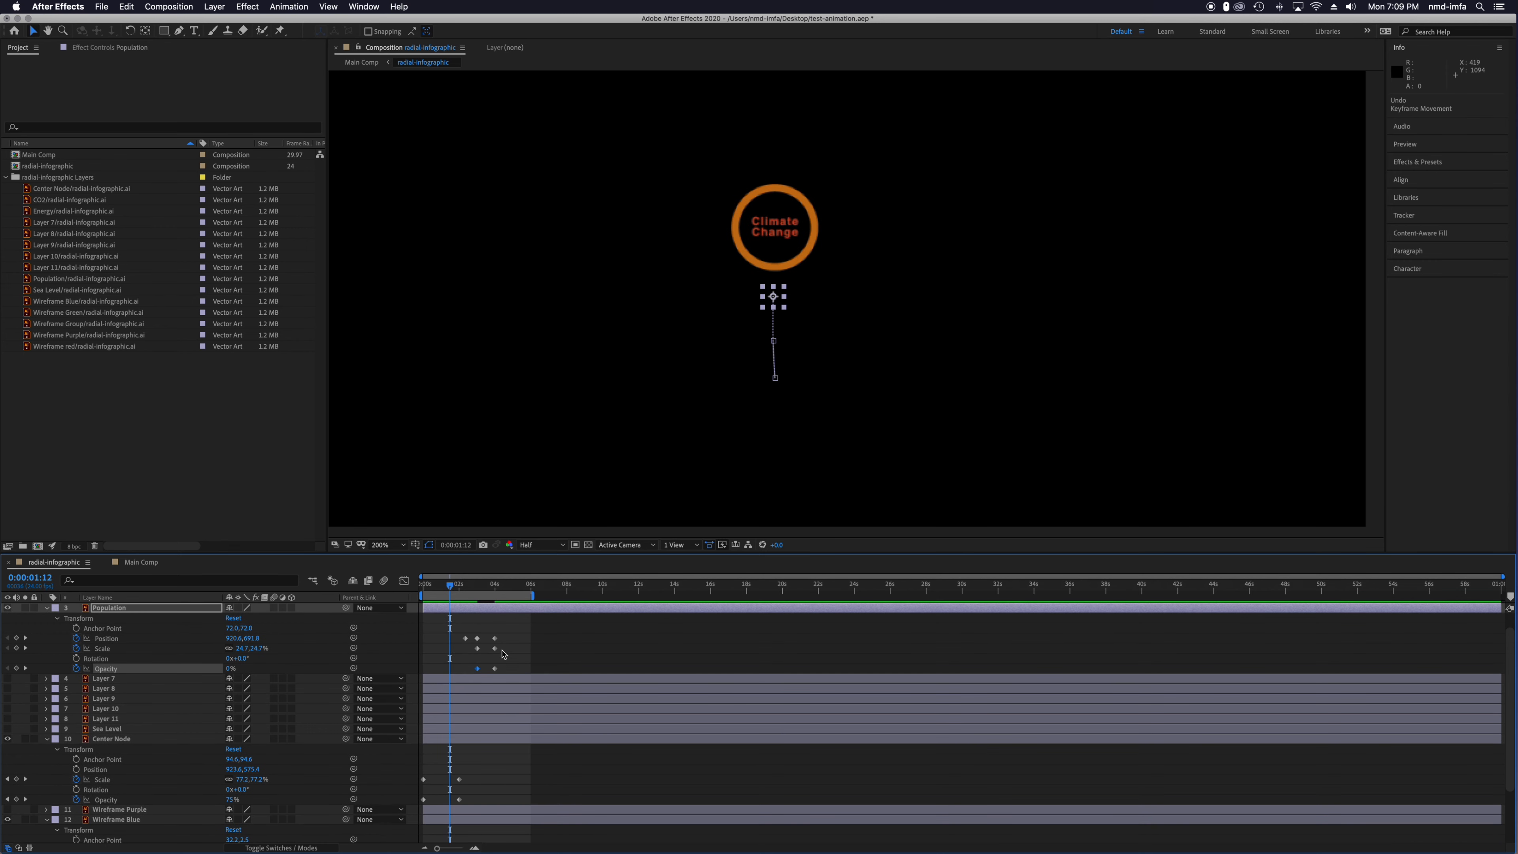
drag(450, 591, 434, 799)
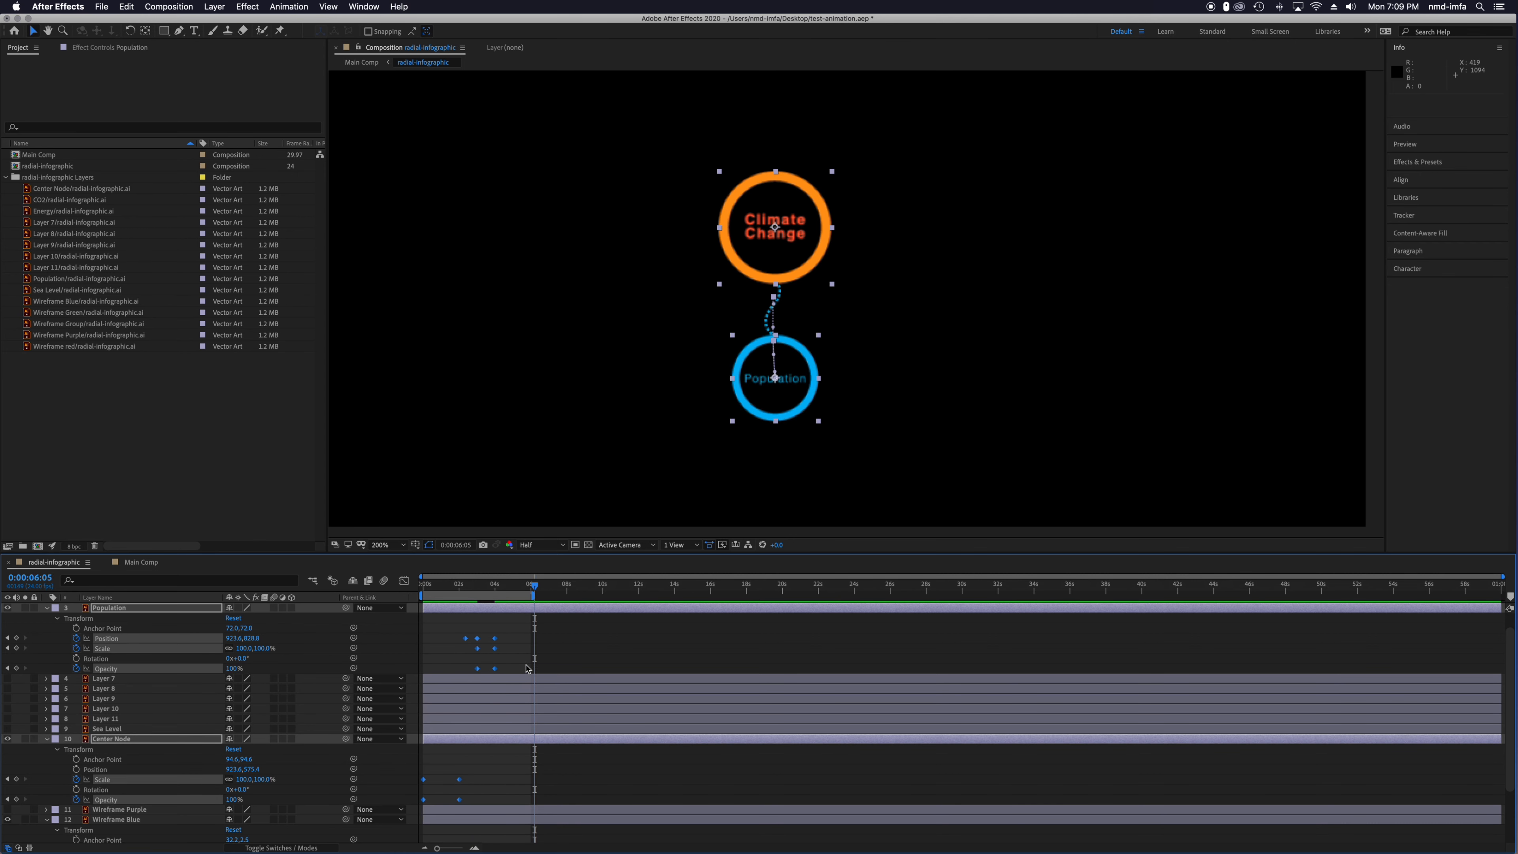
drag(489, 642, 484, 641)
mouse_move(475, 588)
mouse_down()
mouse_move(409, 586)
mouse_move(486, 586)
mouse_up()
key(space)
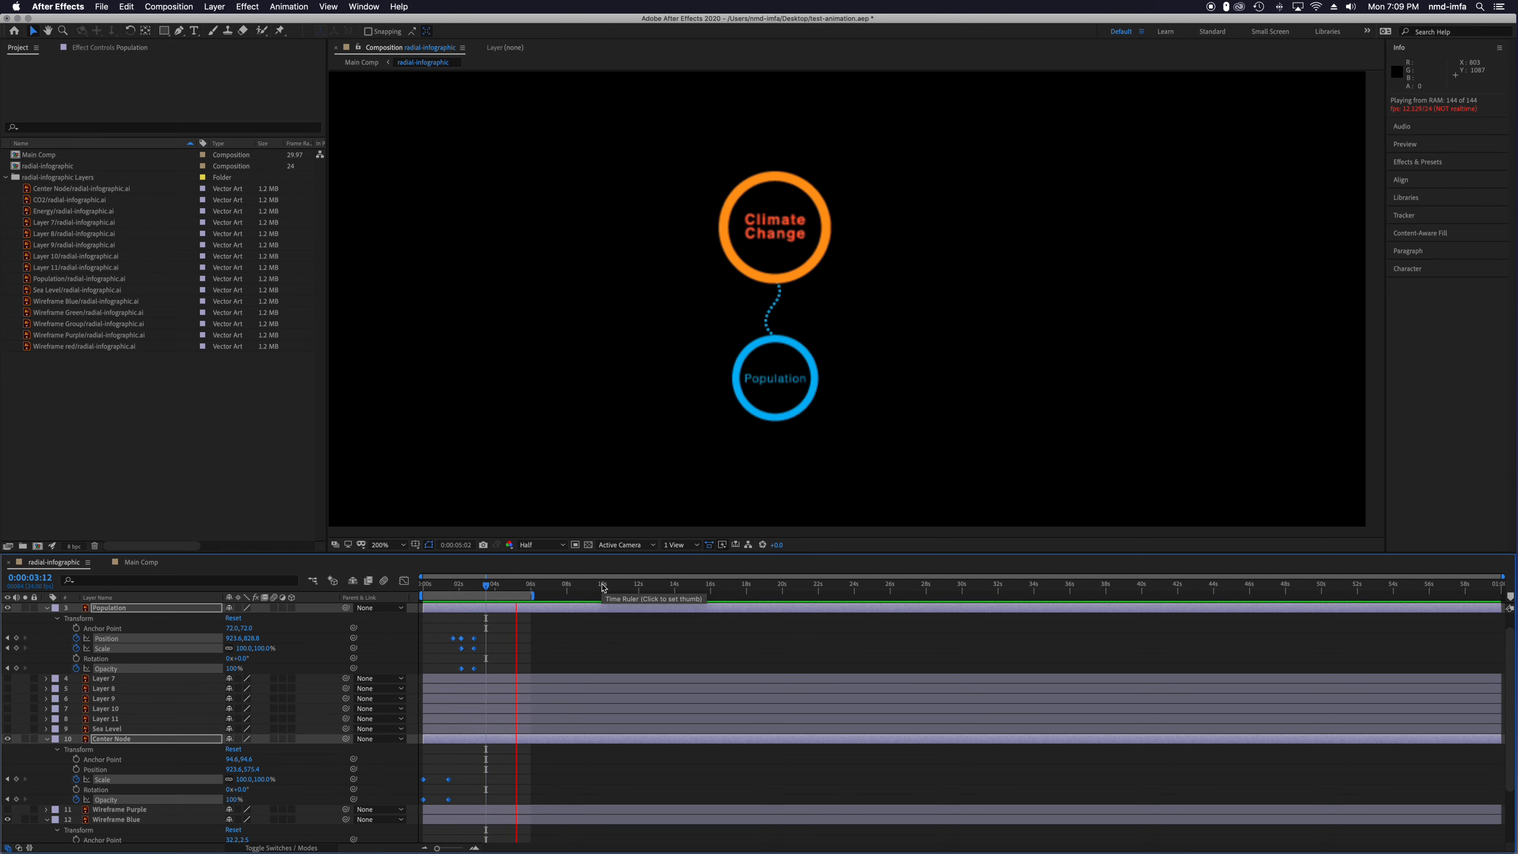
key(space)
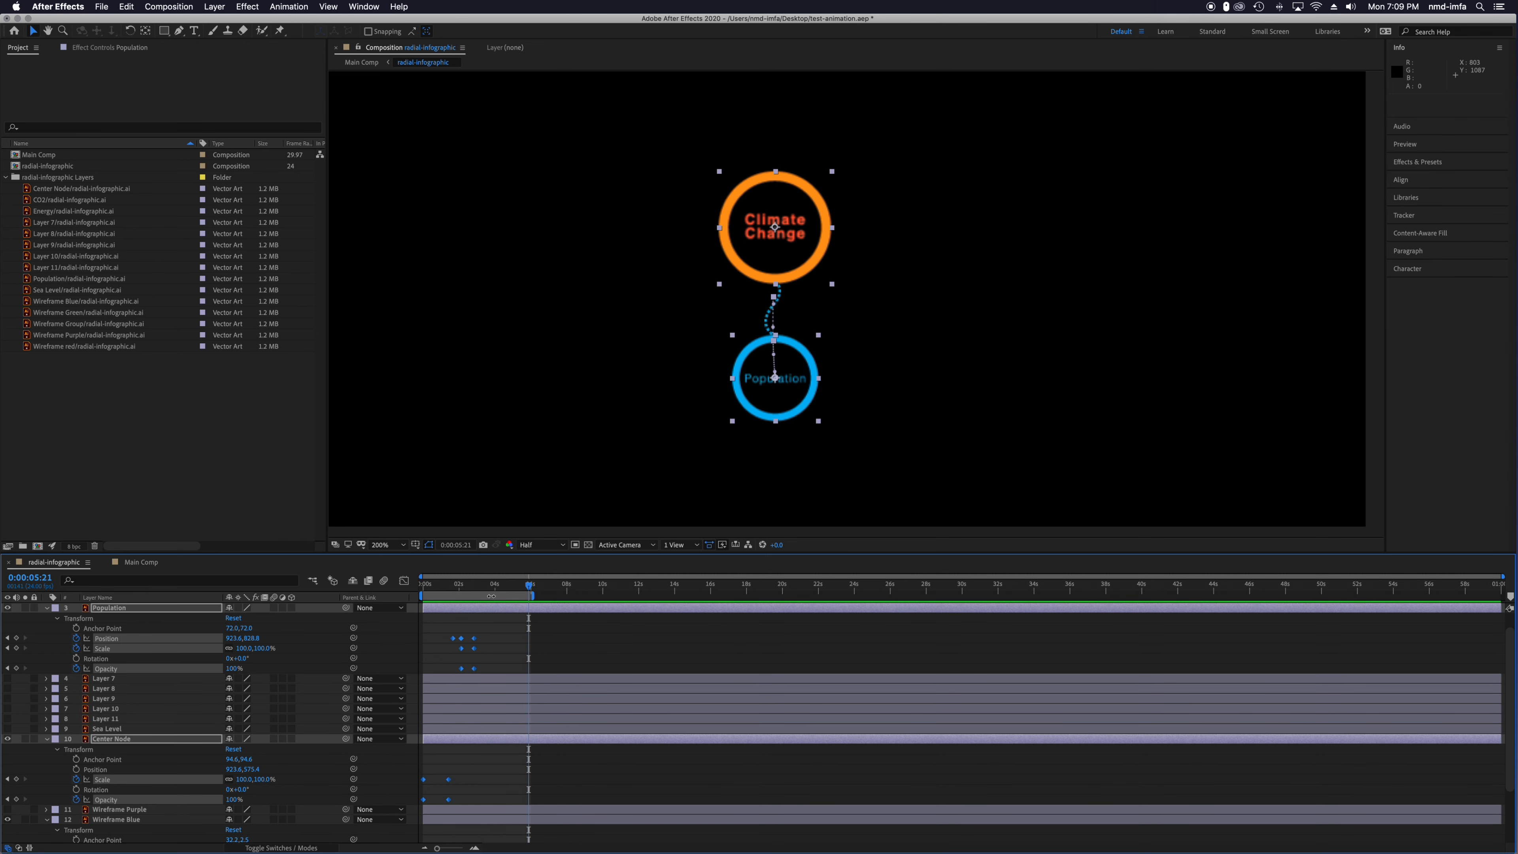
mouse_move(469, 586)
mouse_down()
mouse_move(440, 588)
mouse_move(471, 590)
mouse_up()
key(super+z)
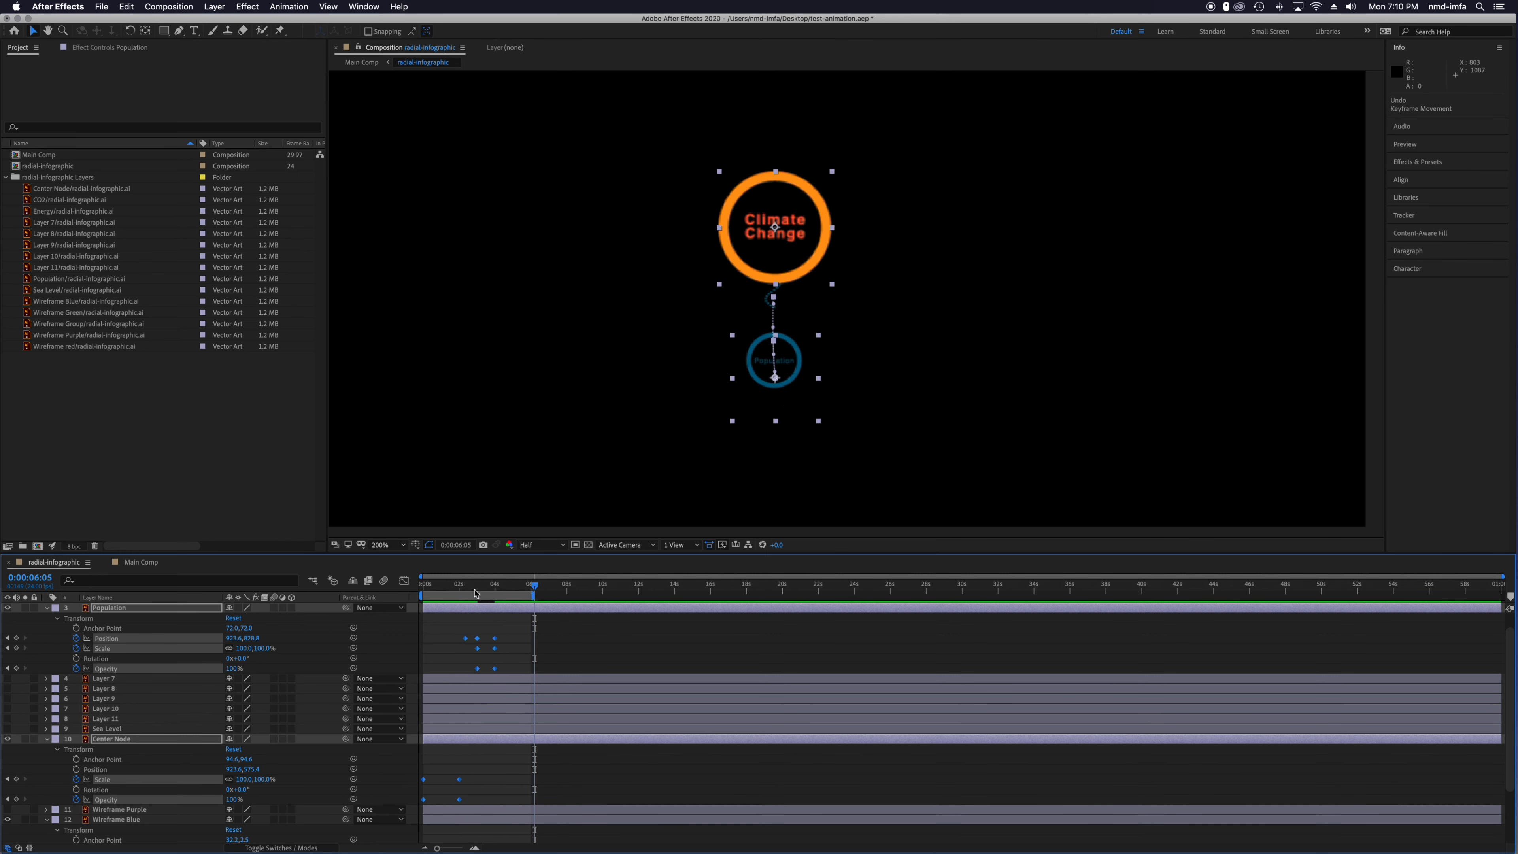
Scrub through the animation to 0:00:04:10, clear the keyframe selection and save the project.
mouse_move(475, 587)
mouse_down()
mouse_move(429, 589)
mouse_move(495, 597)
mouse_up()
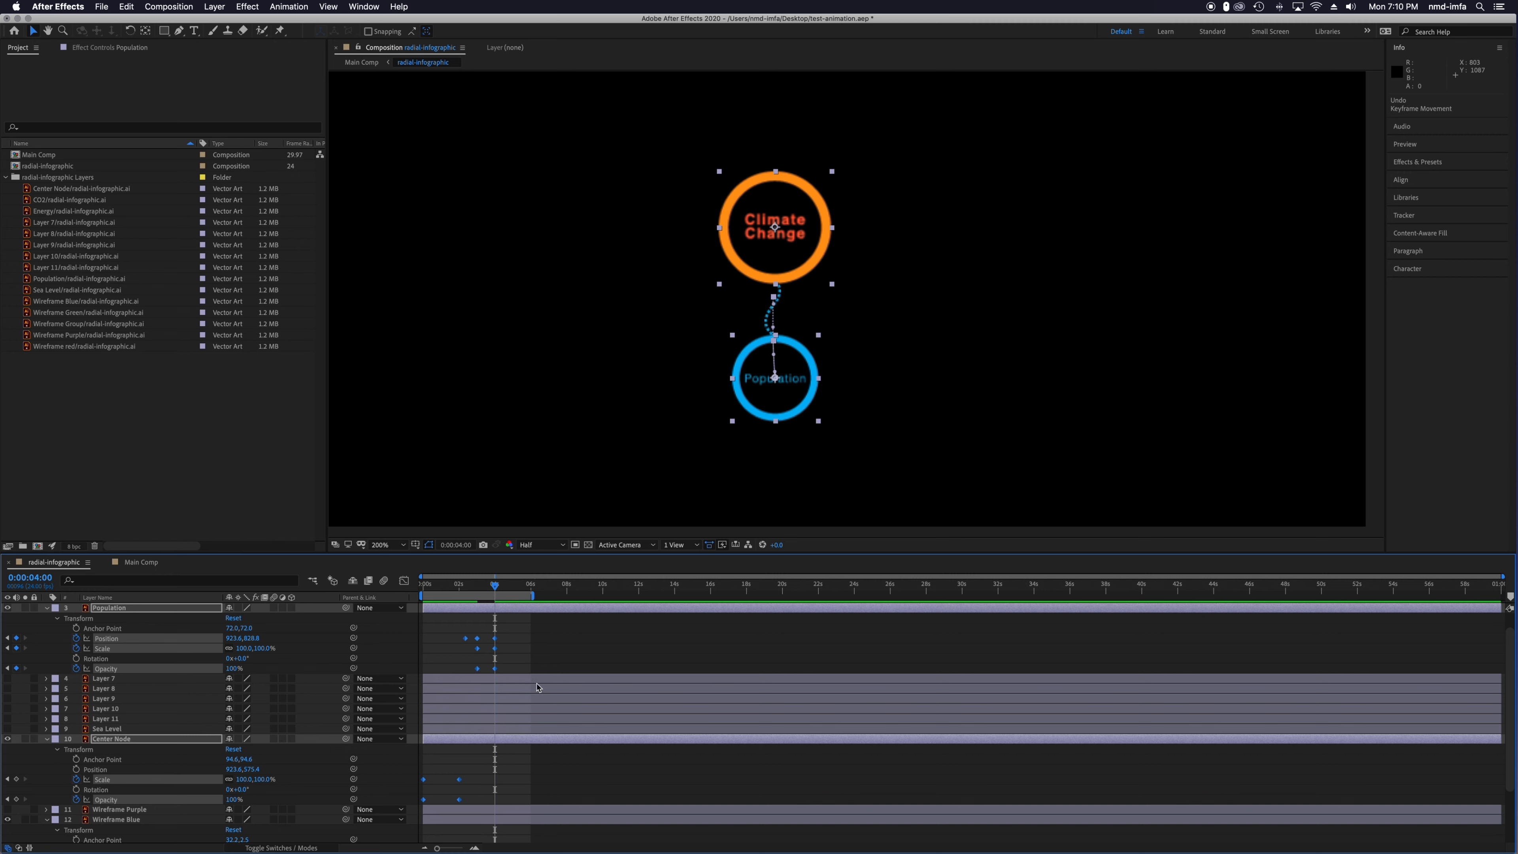
click(660, 655)
mouse_move(495, 589)
mouse_down()
mouse_move(464, 590)
mouse_move(503, 590)
mouse_up()
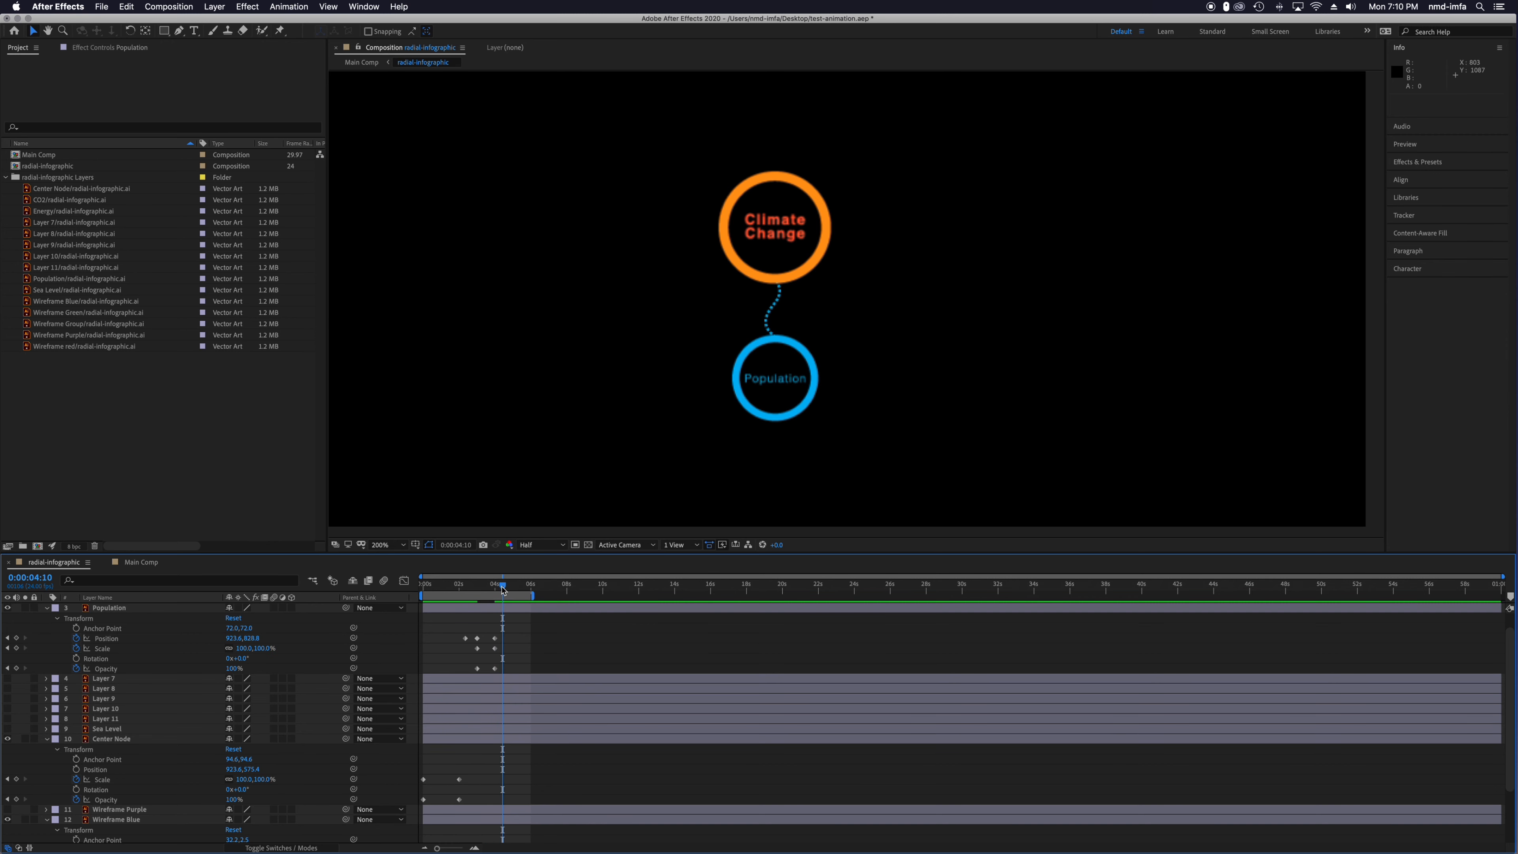
right_click(1068, 348)
click(710, 251)
key(super+s)
Examine the project's export options, including adding the composition to the Render Queue.
click(103, 5)
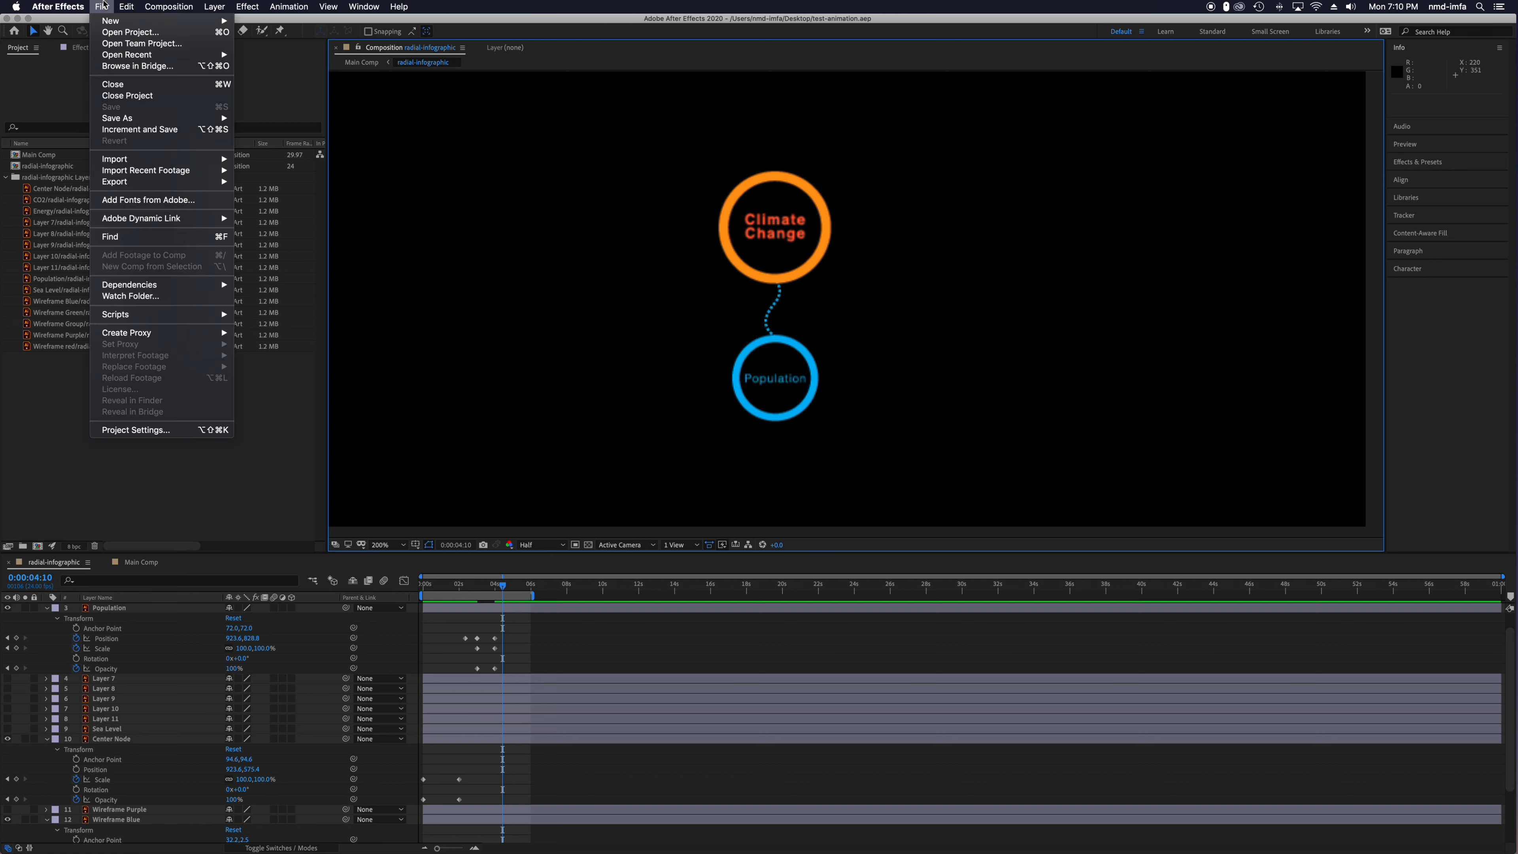
mouse_move(185, 185)
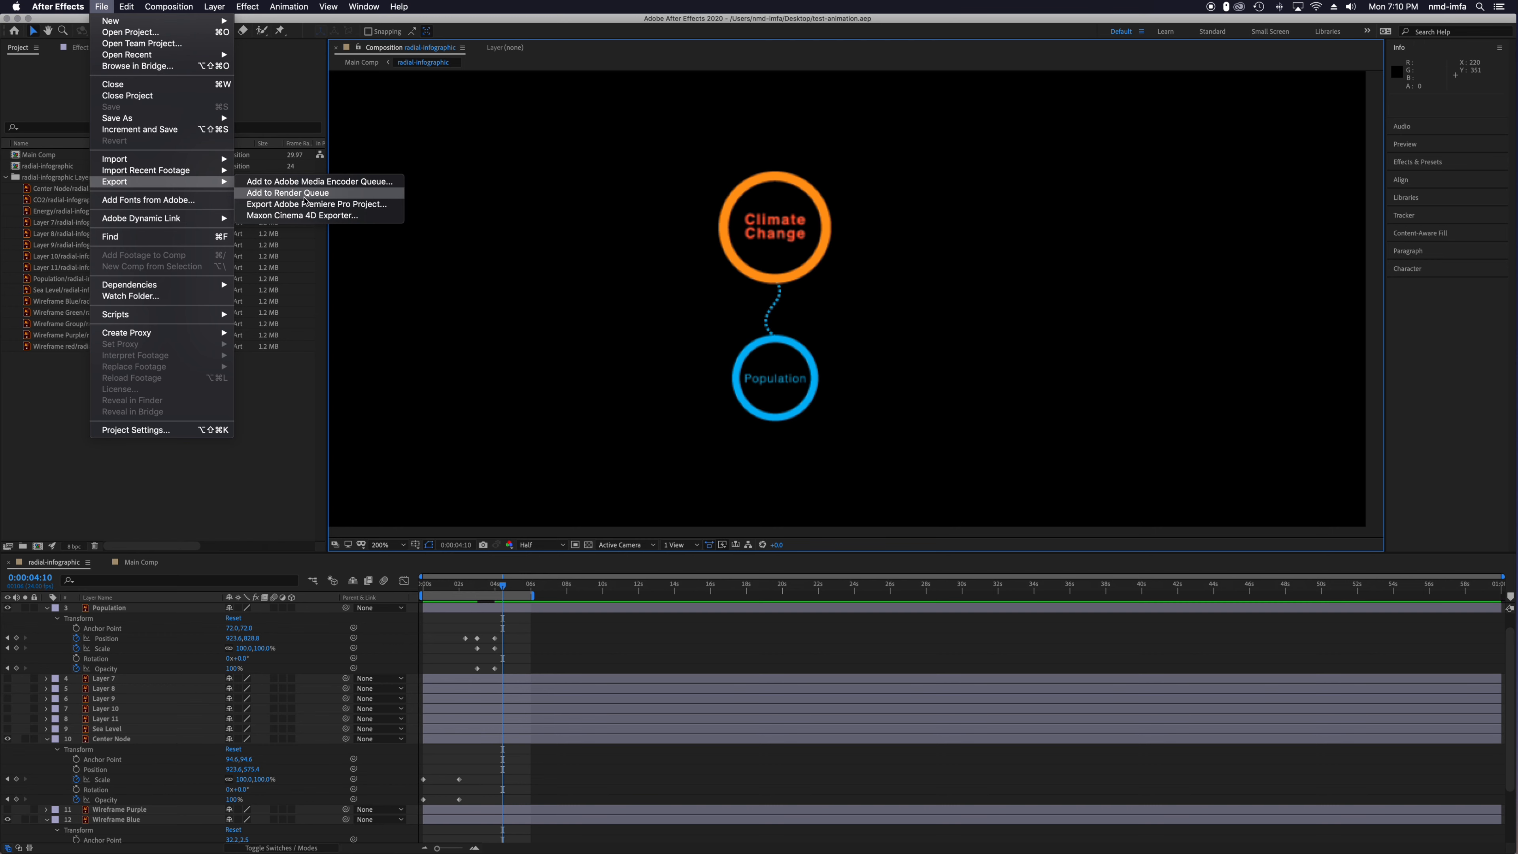
click(290, 192)
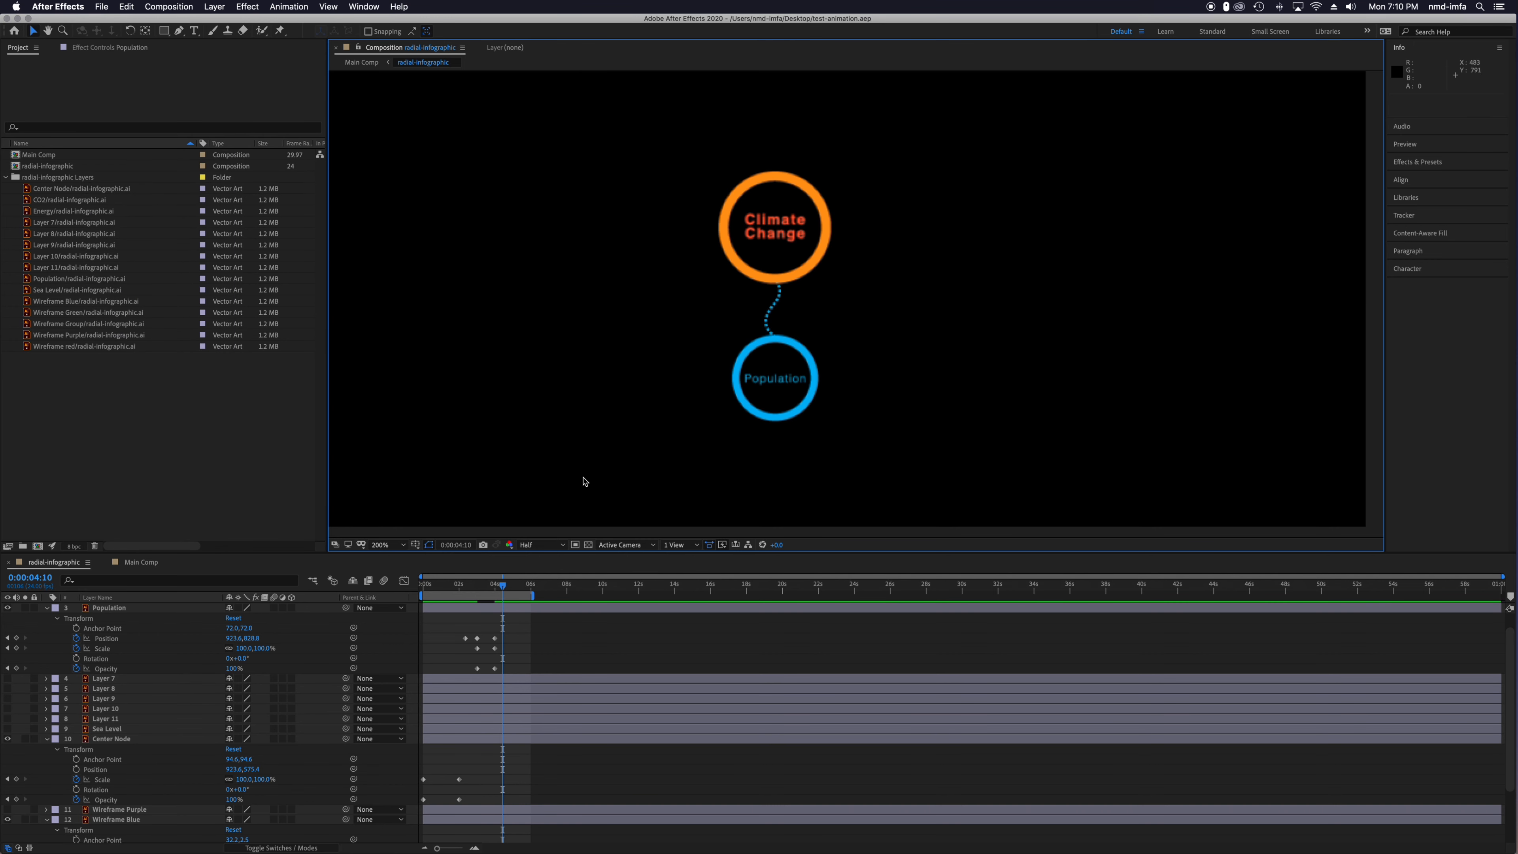
In Media Encoder, browse the Web Video social media presets and apply Vimeo 1080p Full HD to the queued radial-infographic output.
mouse_move(763, 852)
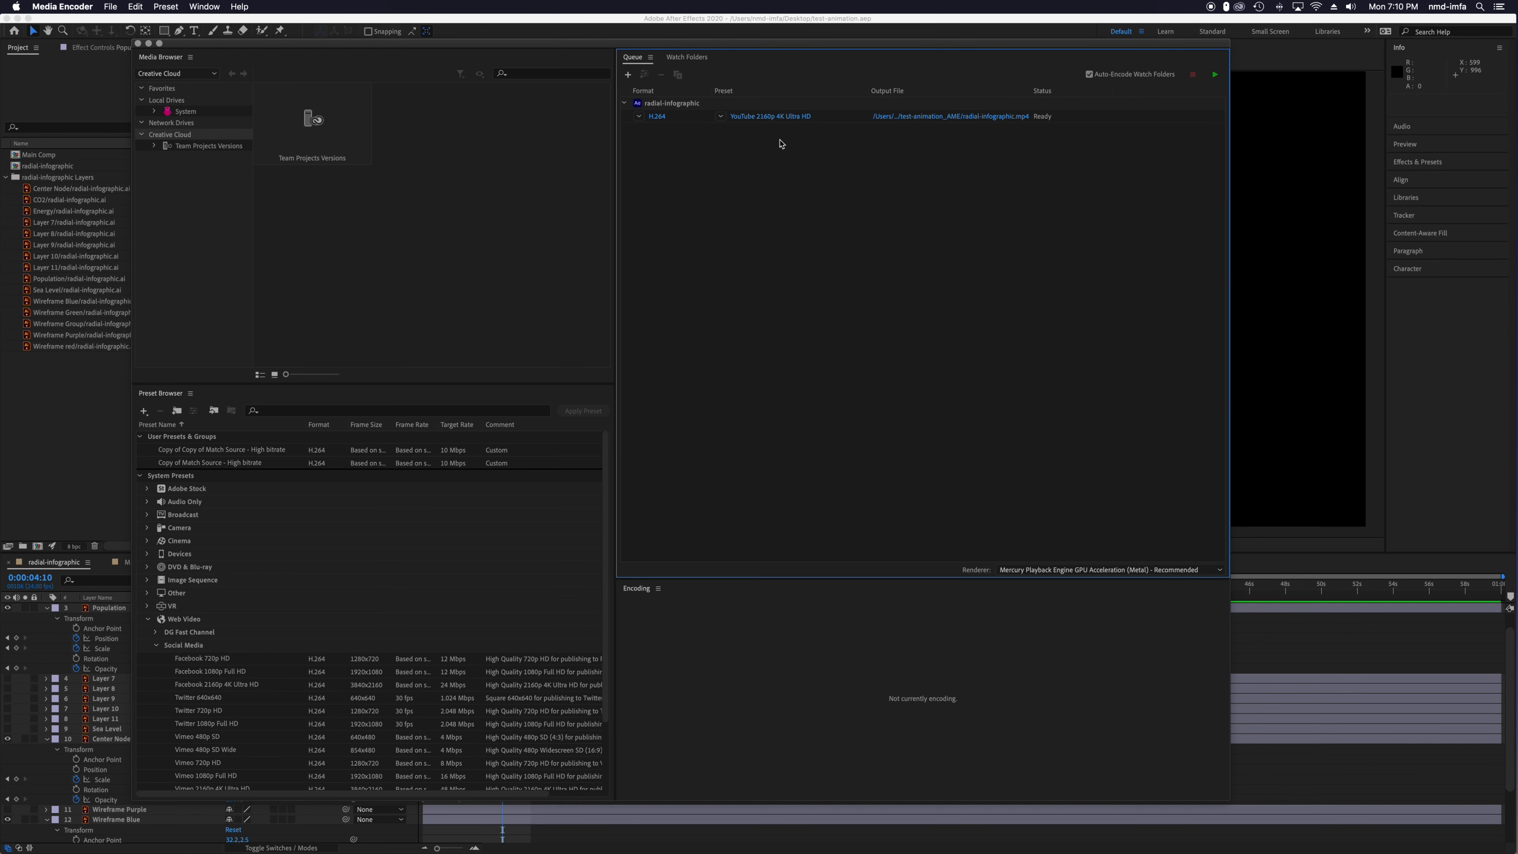
scroll(250, 704, down, 5)
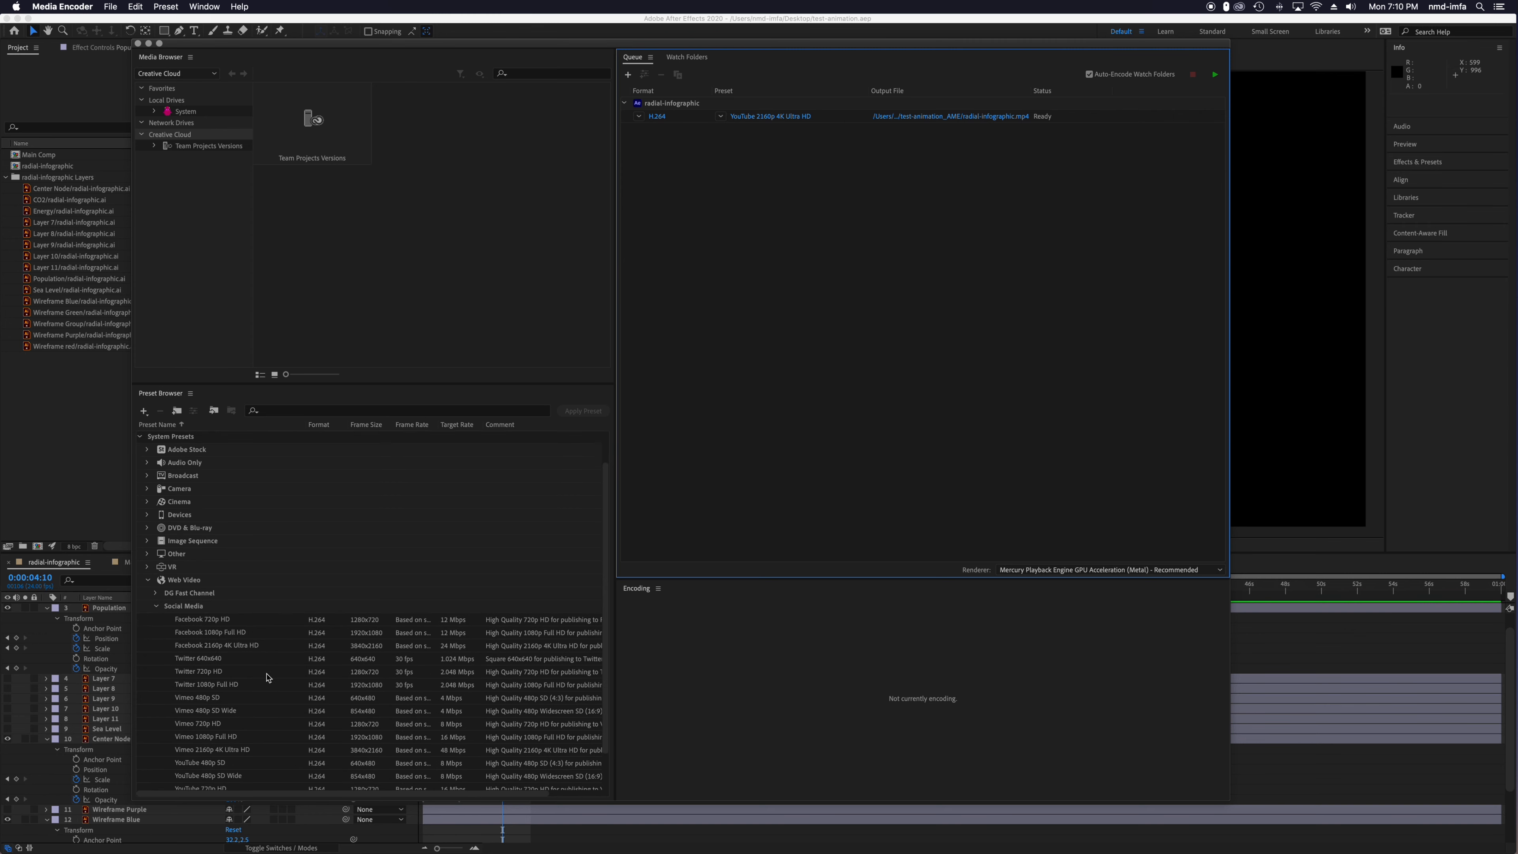
scroll(221, 556, up, 3)
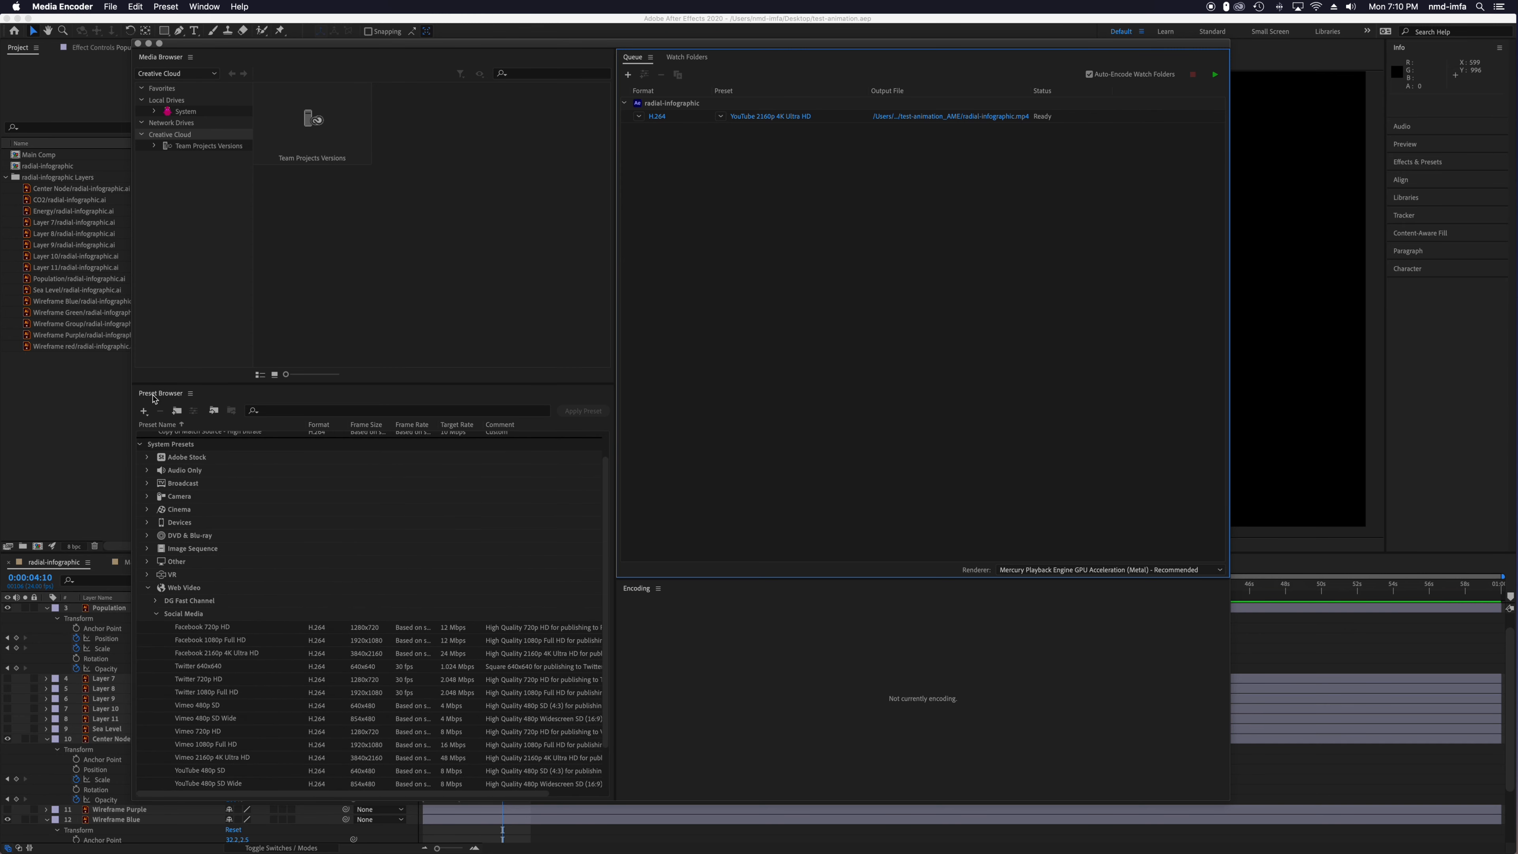
click(147, 587)
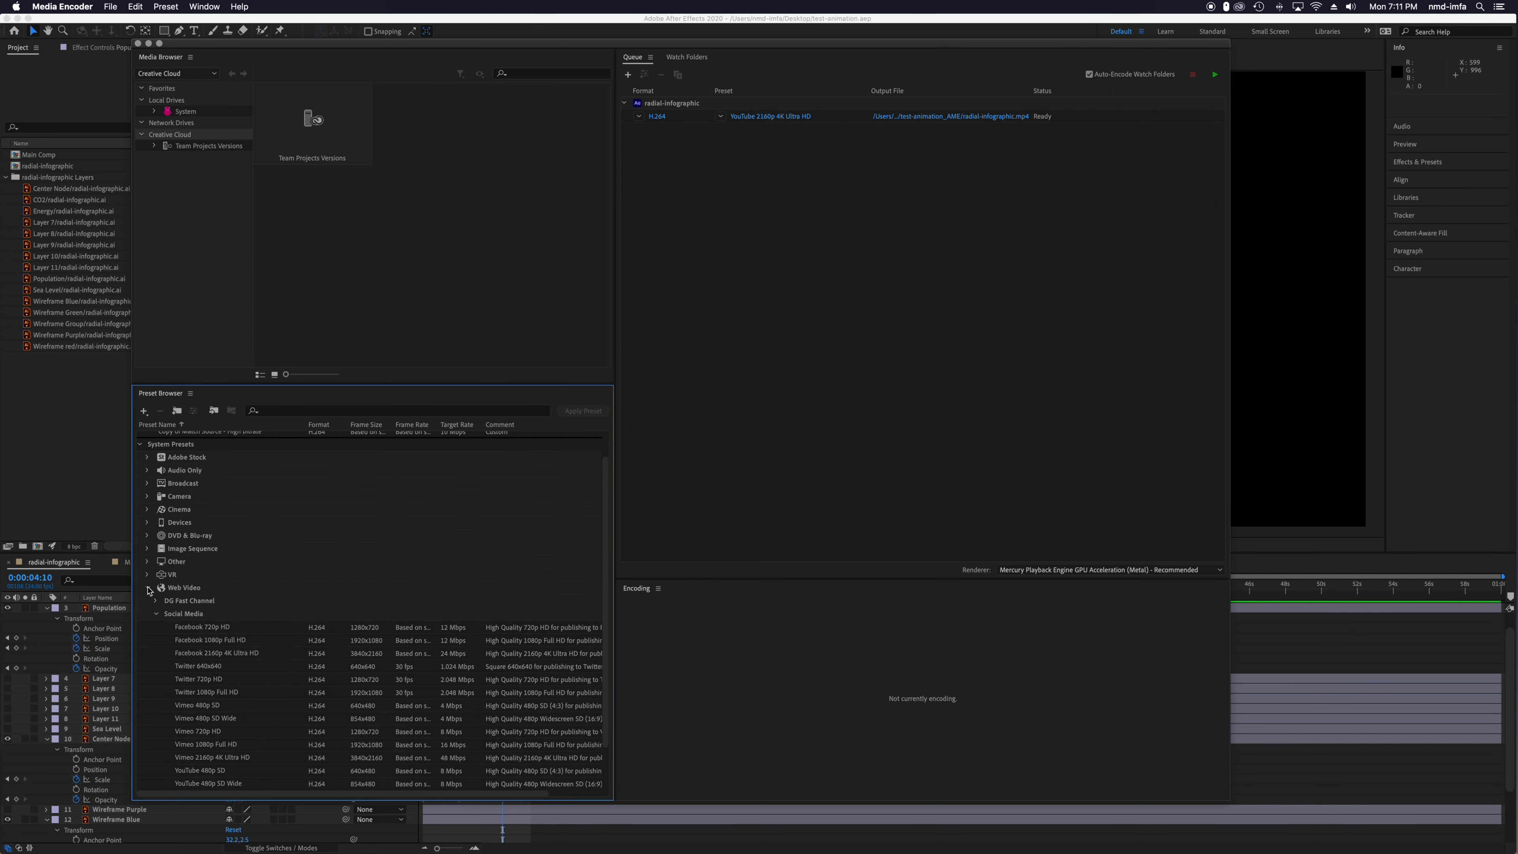
click(147, 621)
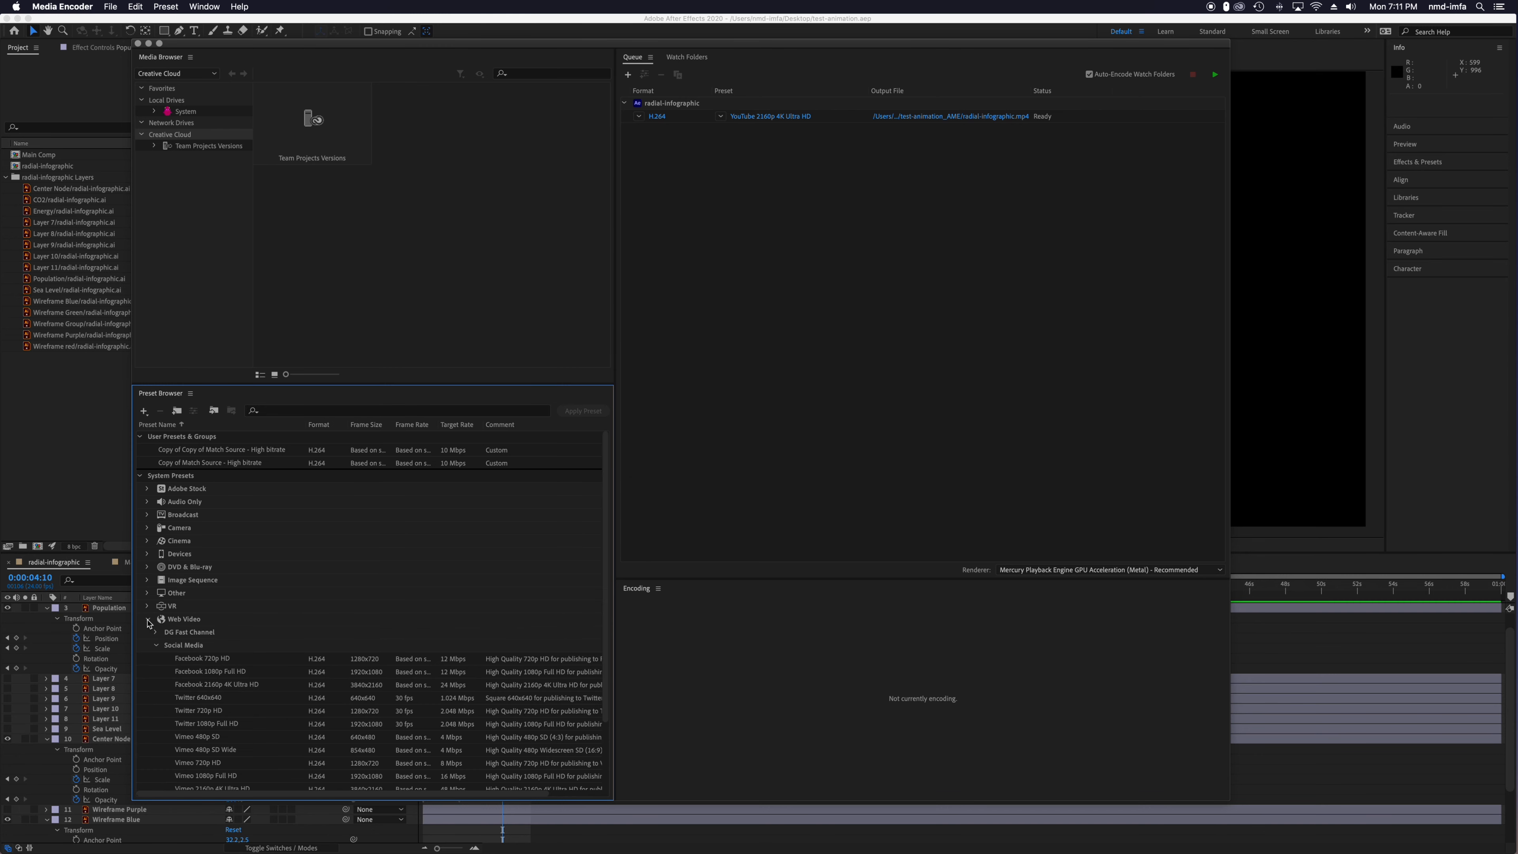
click(157, 646)
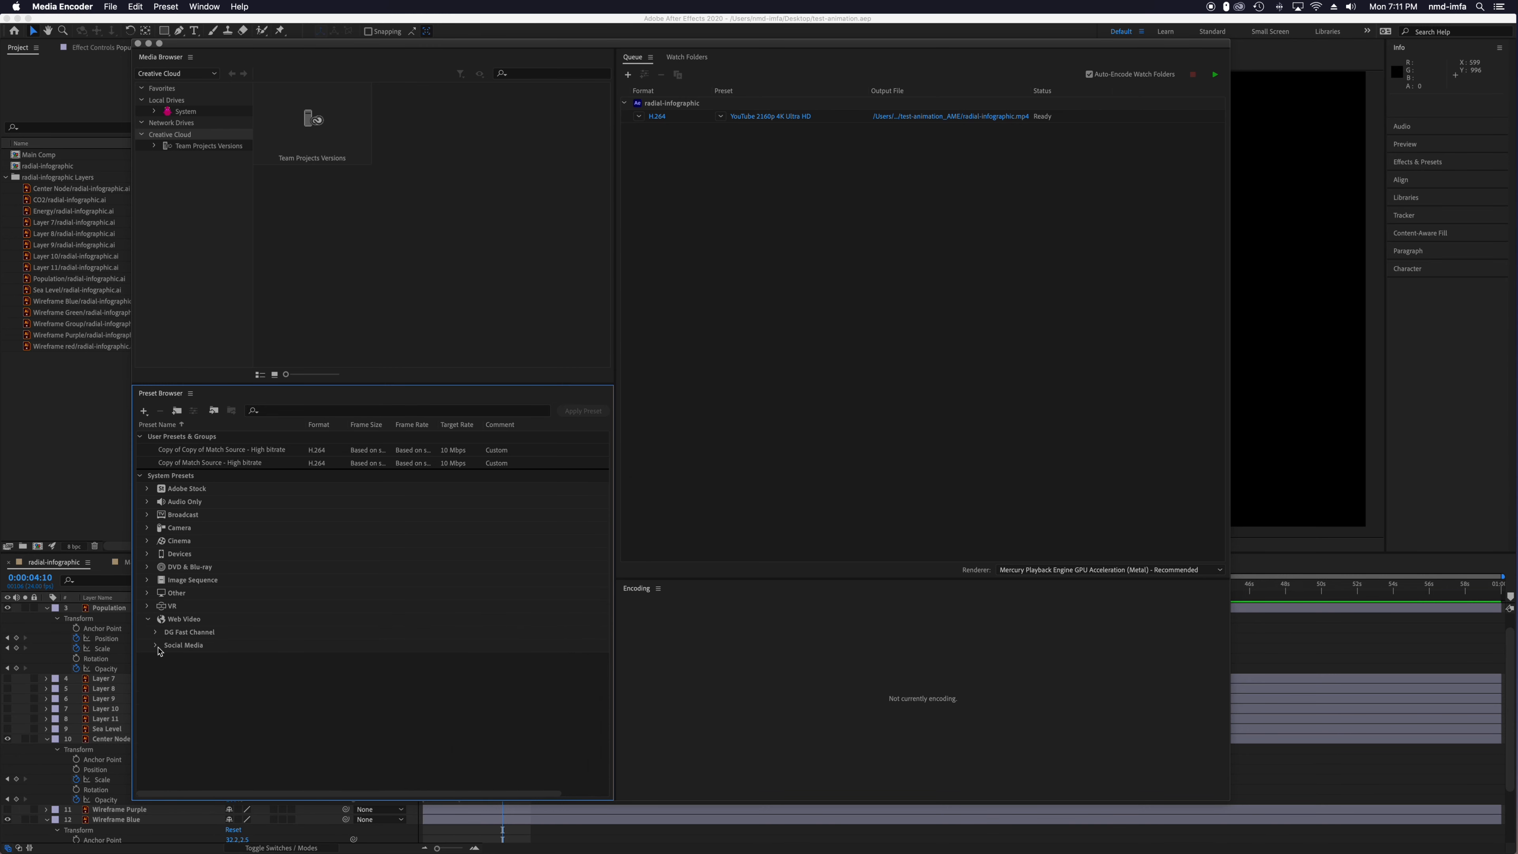
click(156, 646)
scroll(302, 672, down, 3)
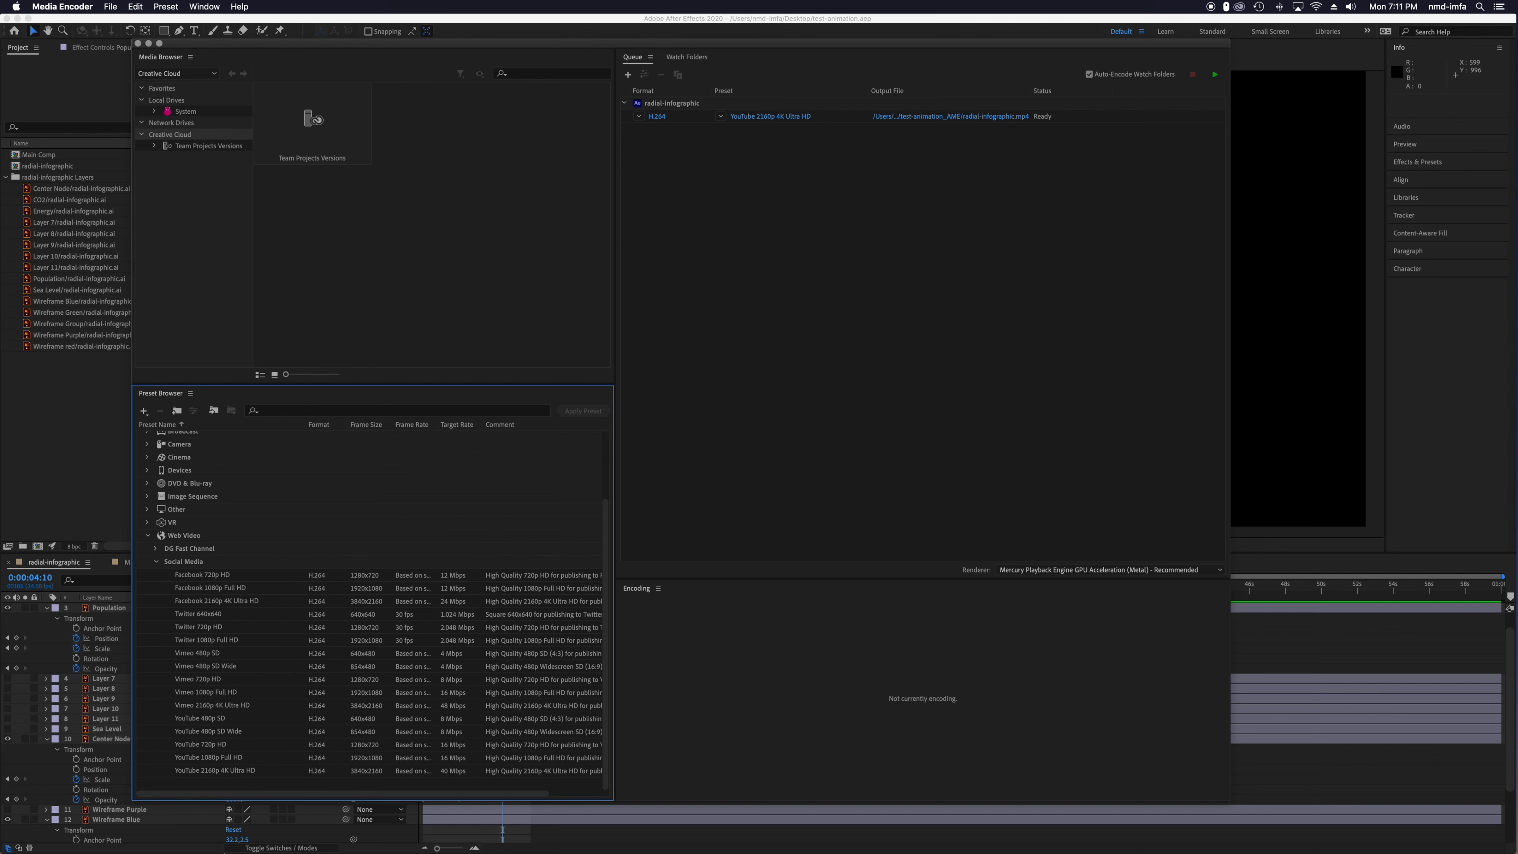
click(199, 695)
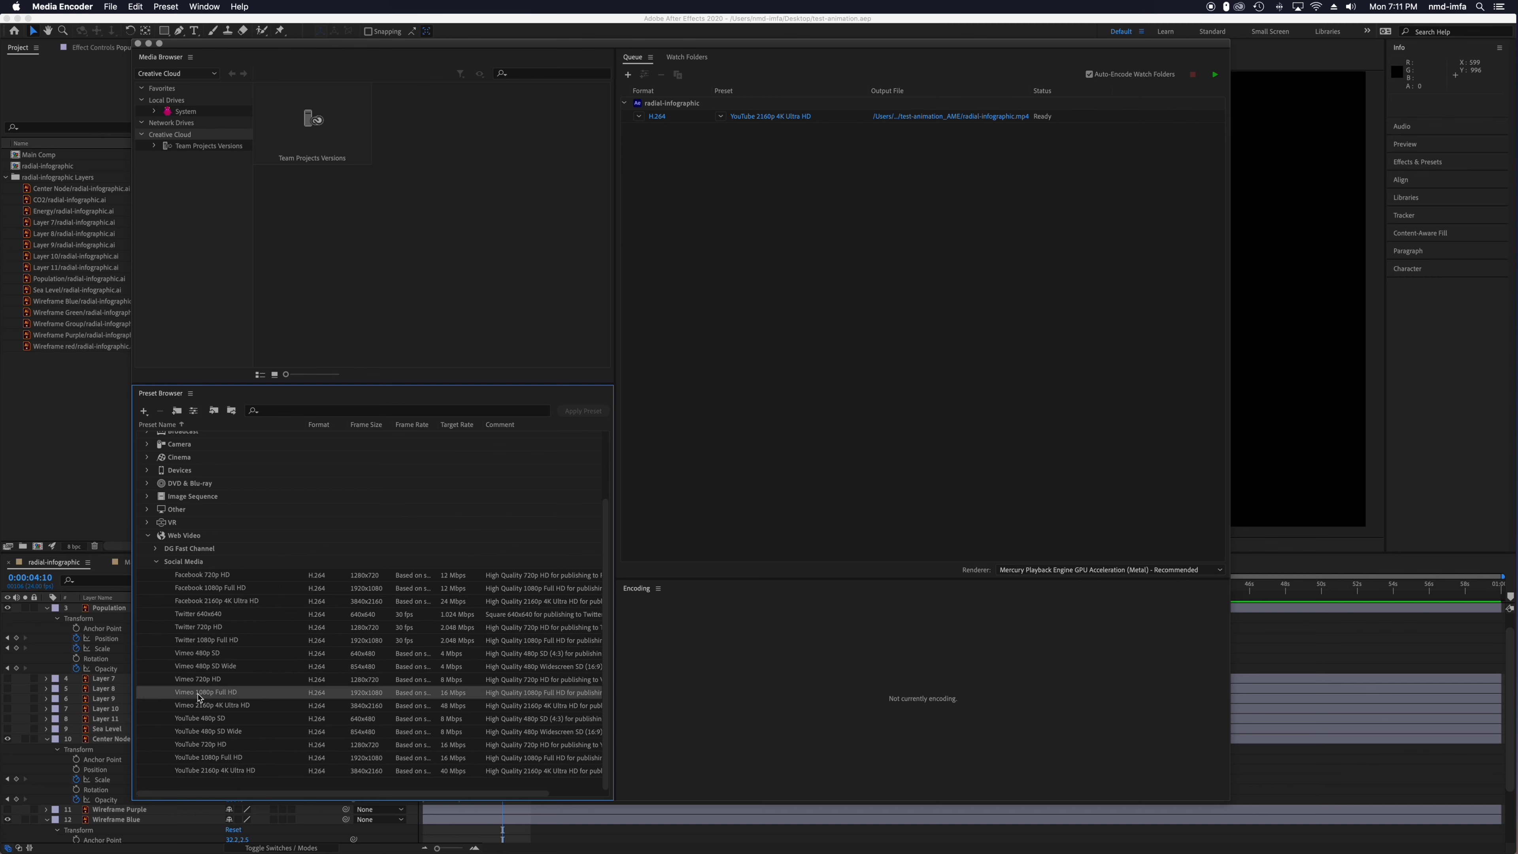
click(209, 760)
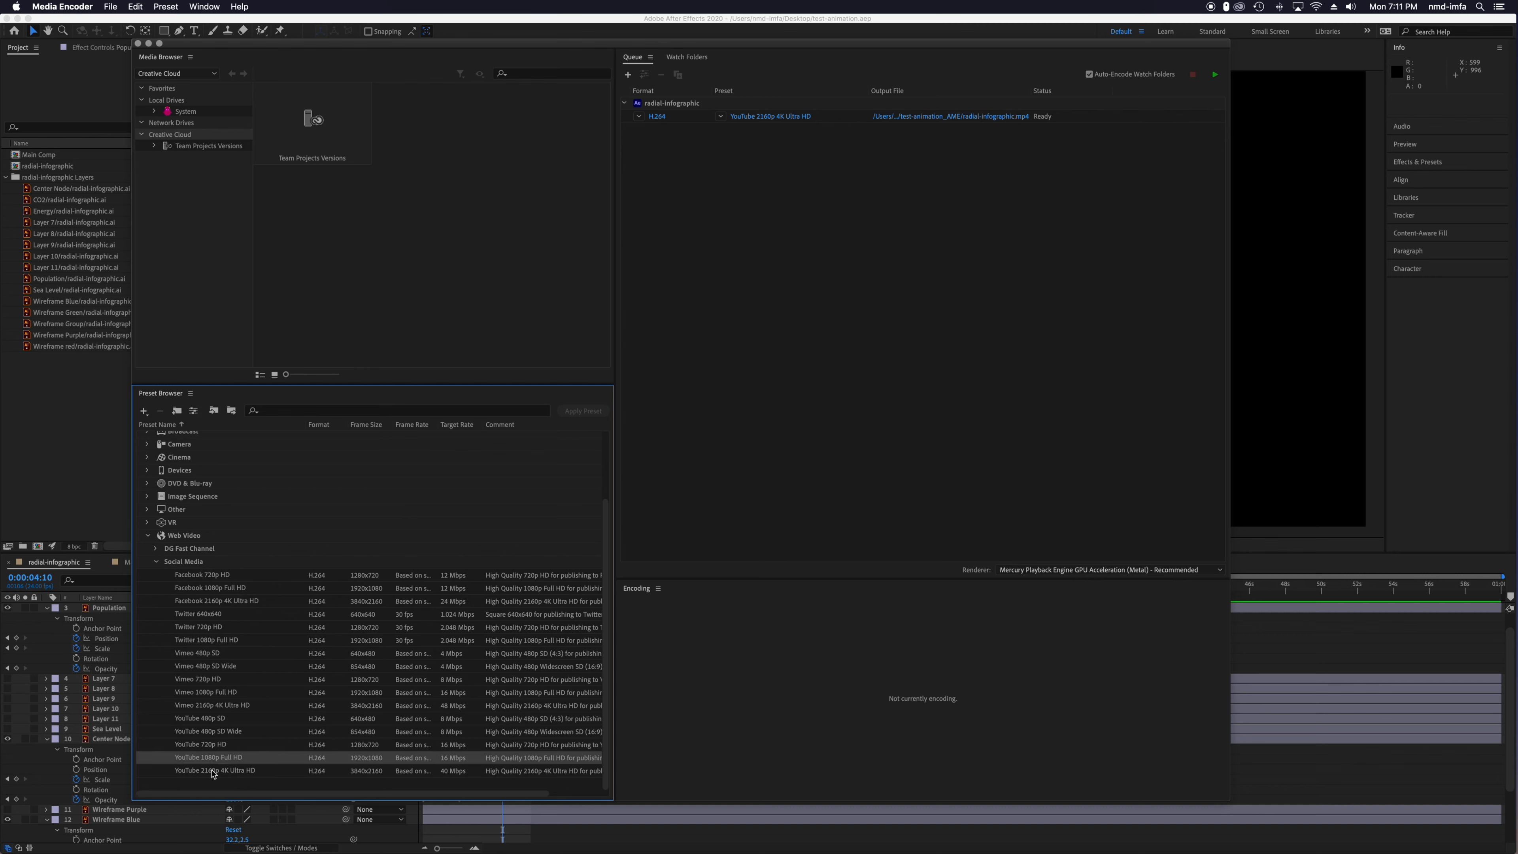
click(216, 694)
drag(217, 695, 765, 120)
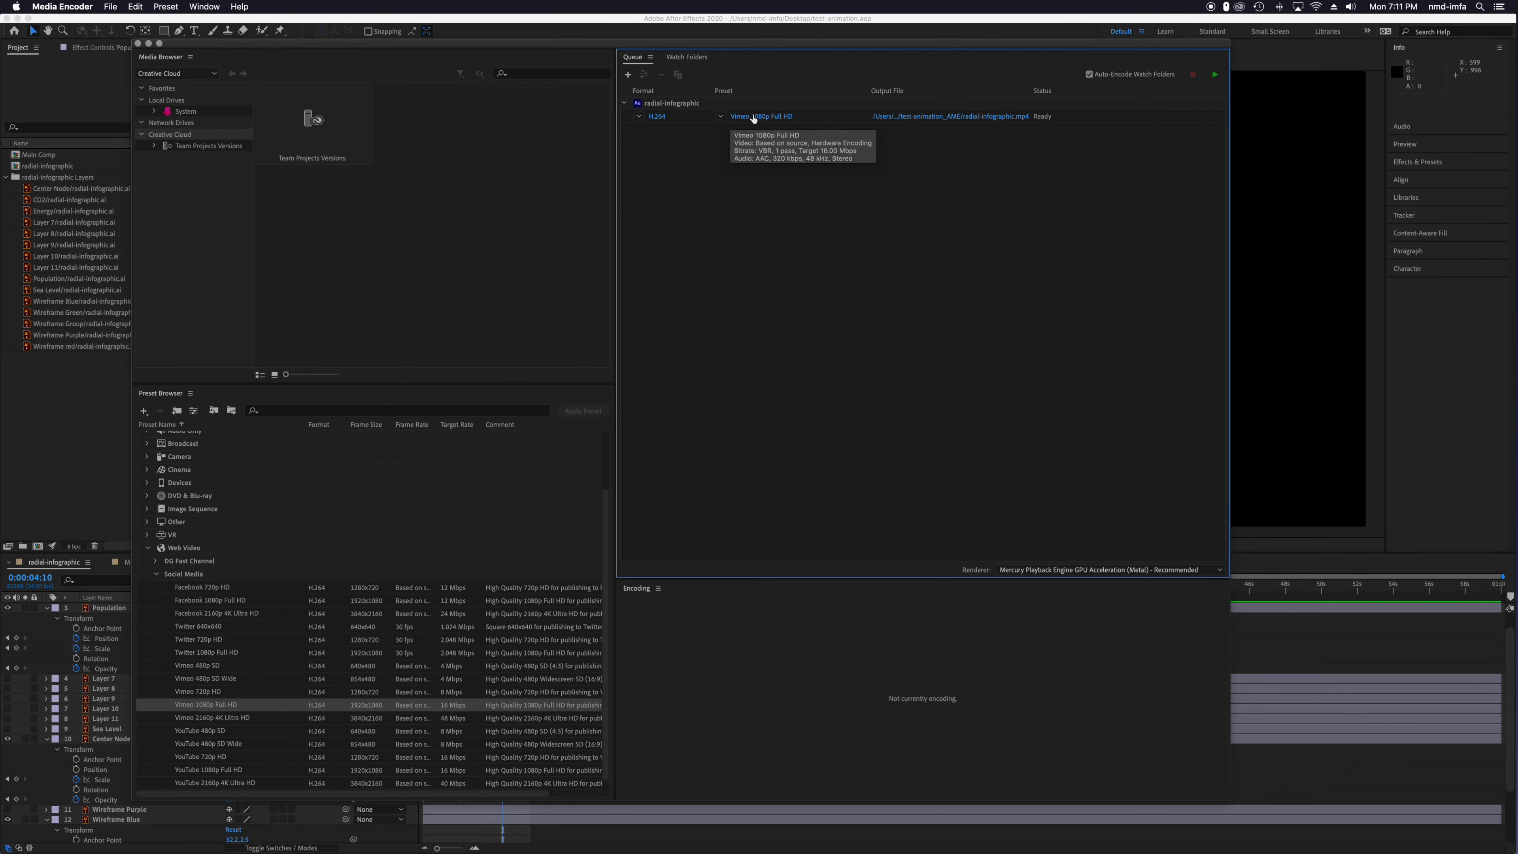
Open the queued output's export settings, enable Render at Maximum Depth and Use Maximum Render Quality, and review the bitrate settings.
key(Return)
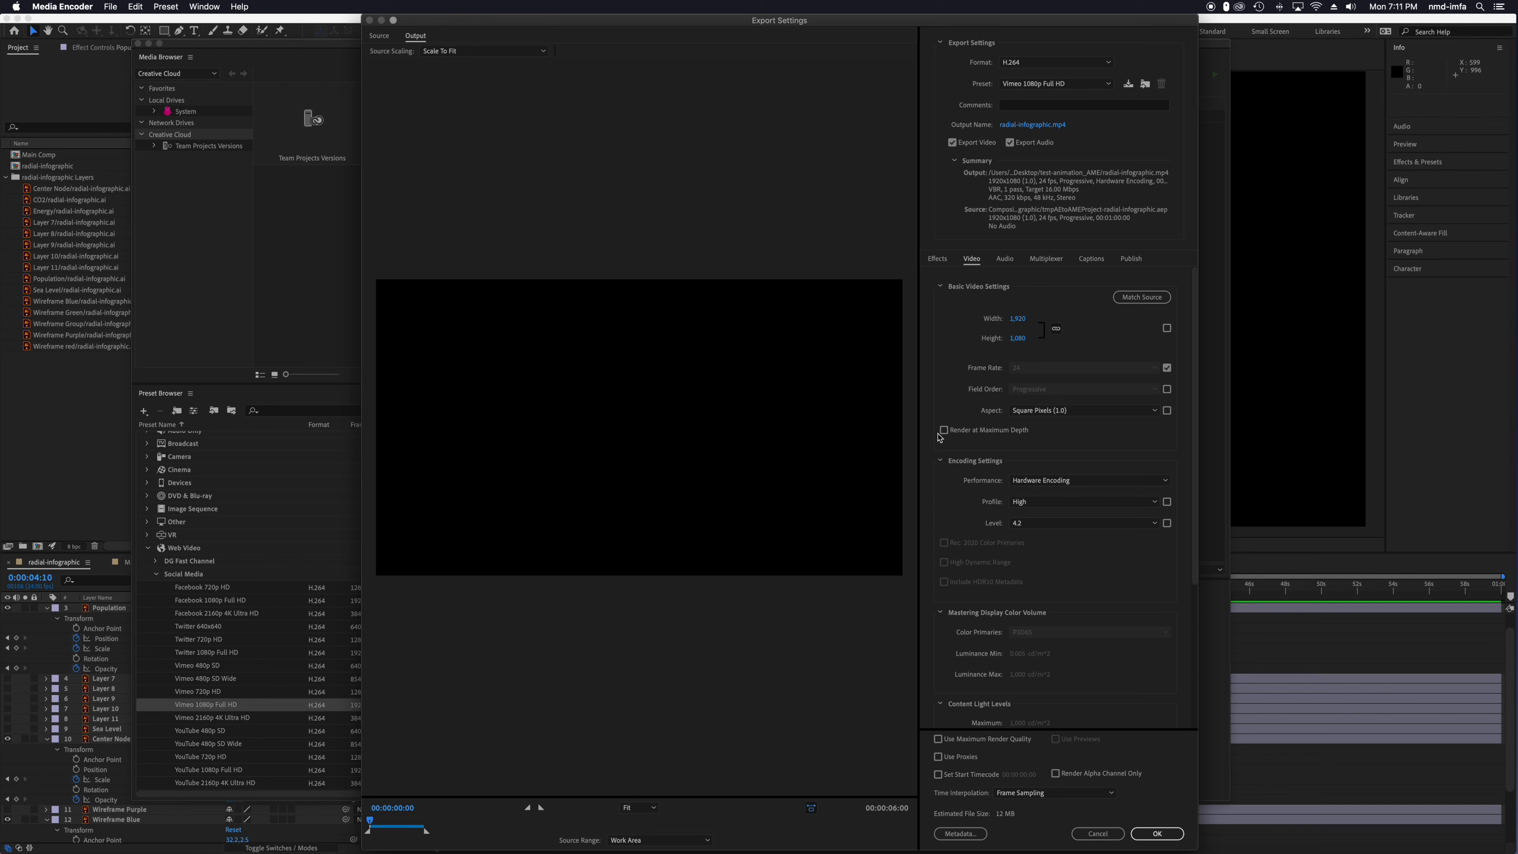
click(945, 430)
click(939, 741)
scroll(1107, 634, down, 5)
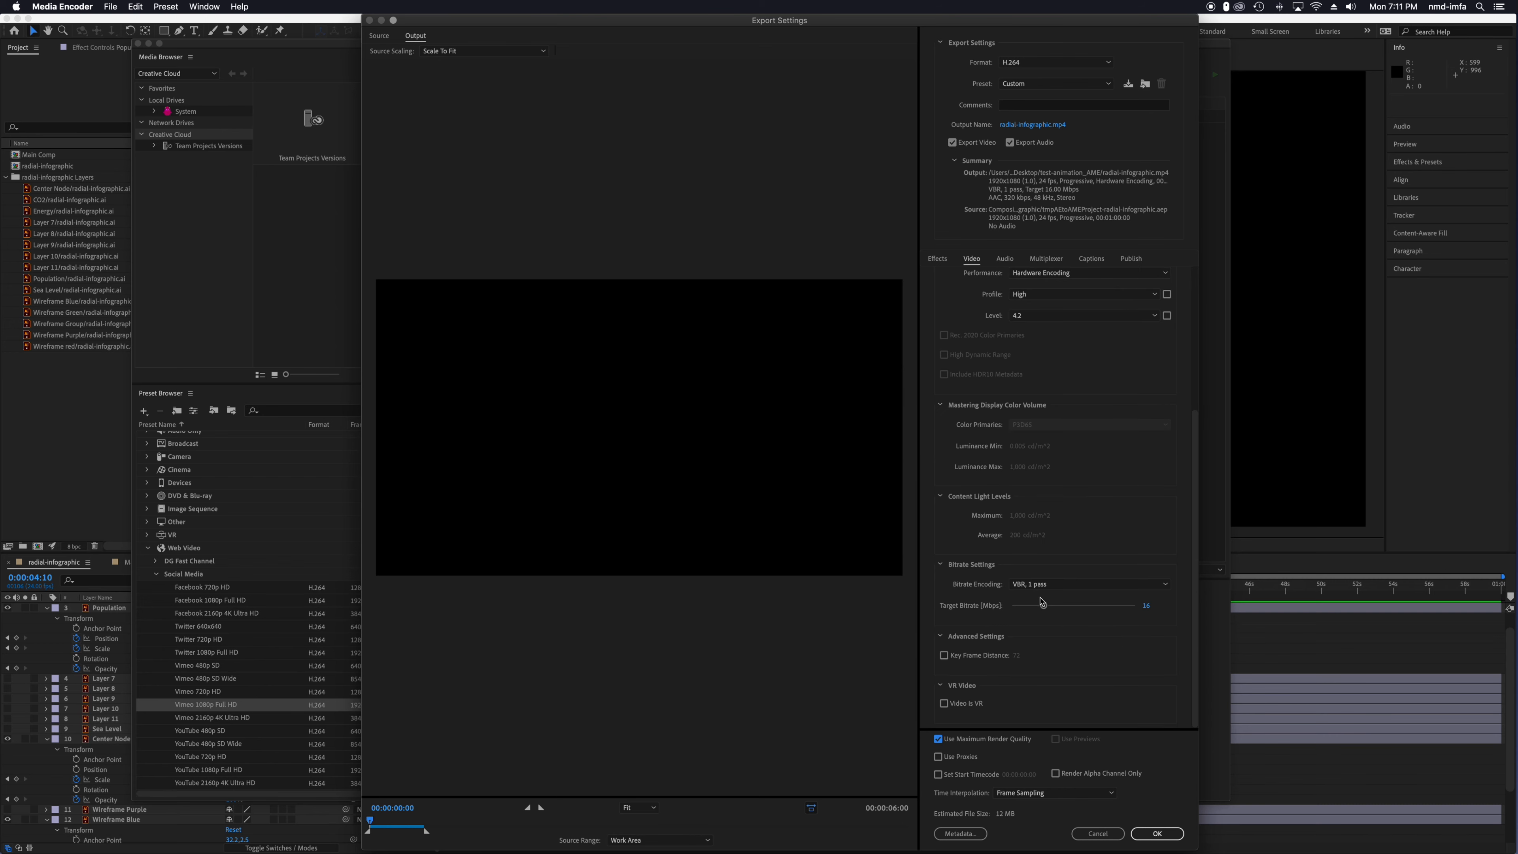
scroll(1108, 603, up, 5)
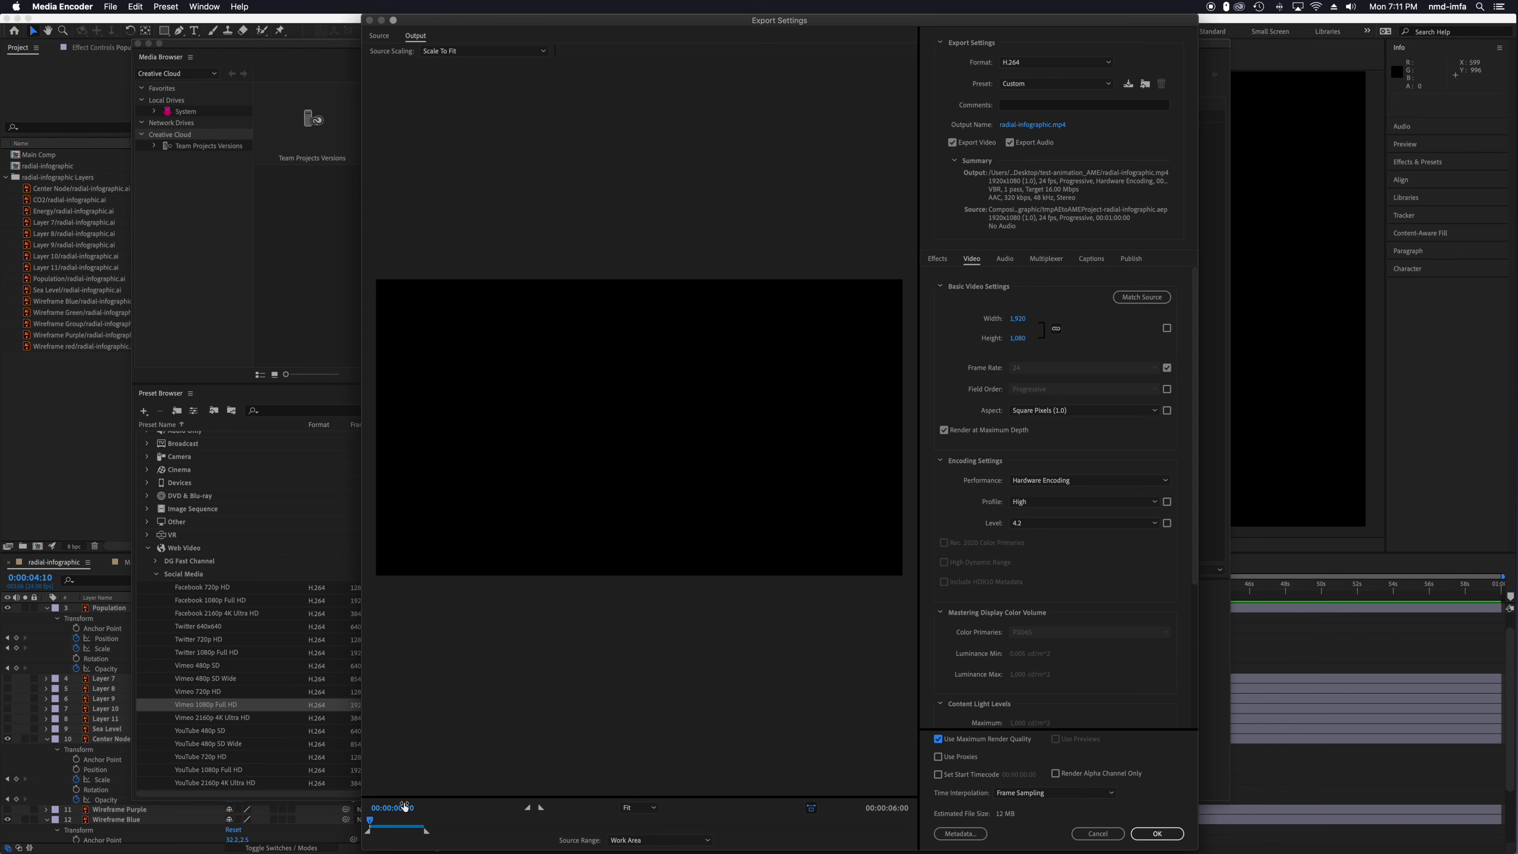
Scrub the export preview to 00:00:04:02, keep the source range at Work Area and accept the export settings.
mouse_move(370, 823)
mouse_down()
mouse_move(420, 826)
mouse_move(351, 827)
mouse_move(398, 831)
mouse_up()
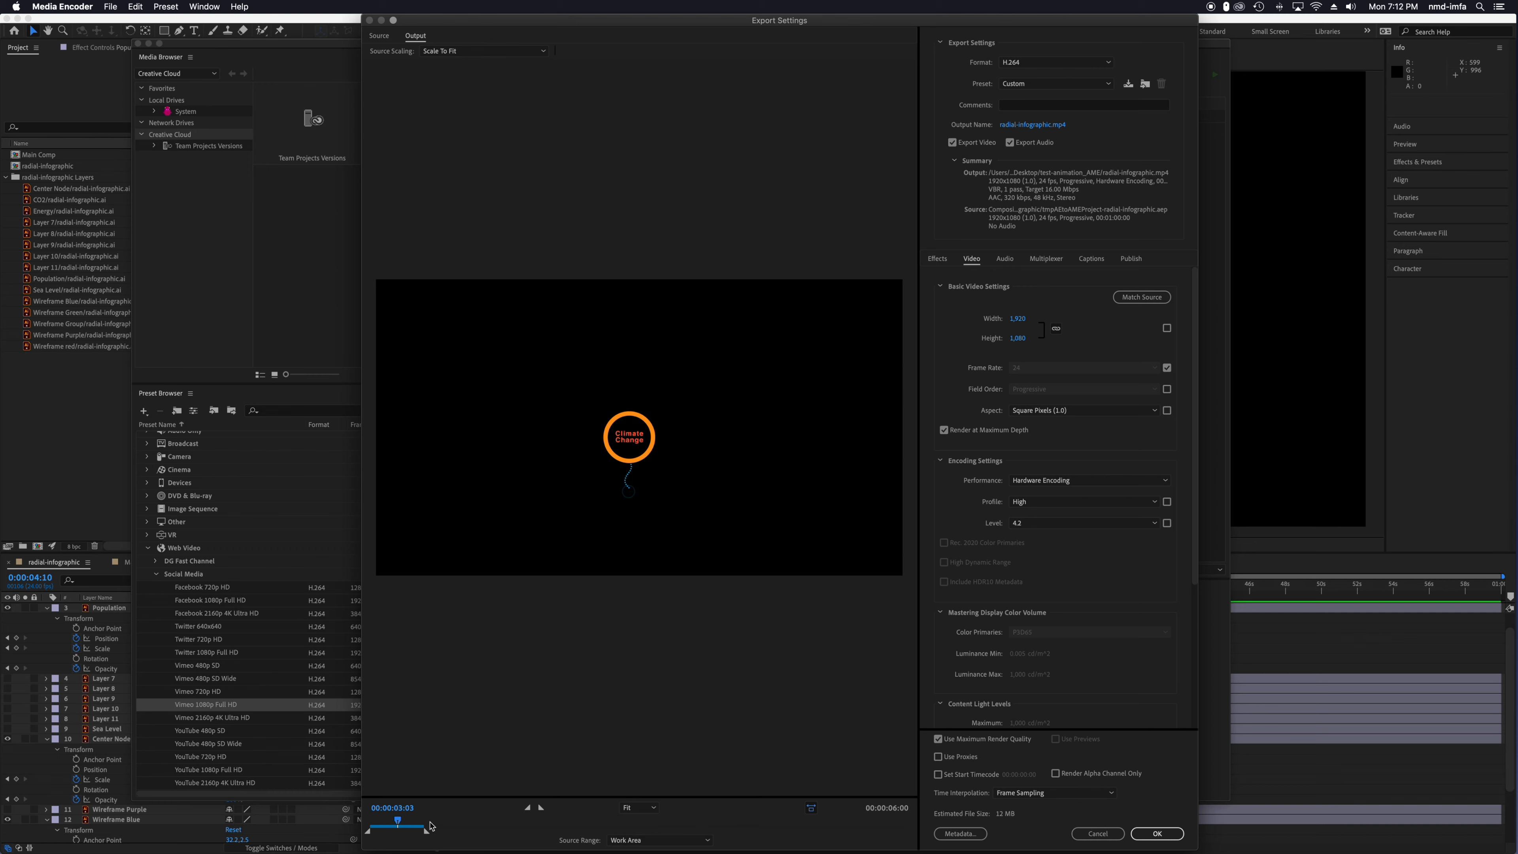
mouse_move(399, 821)
mouse_down()
mouse_move(369, 823)
mouse_move(422, 826)
mouse_move(383, 826)
mouse_move(407, 827)
mouse_up()
click(671, 841)
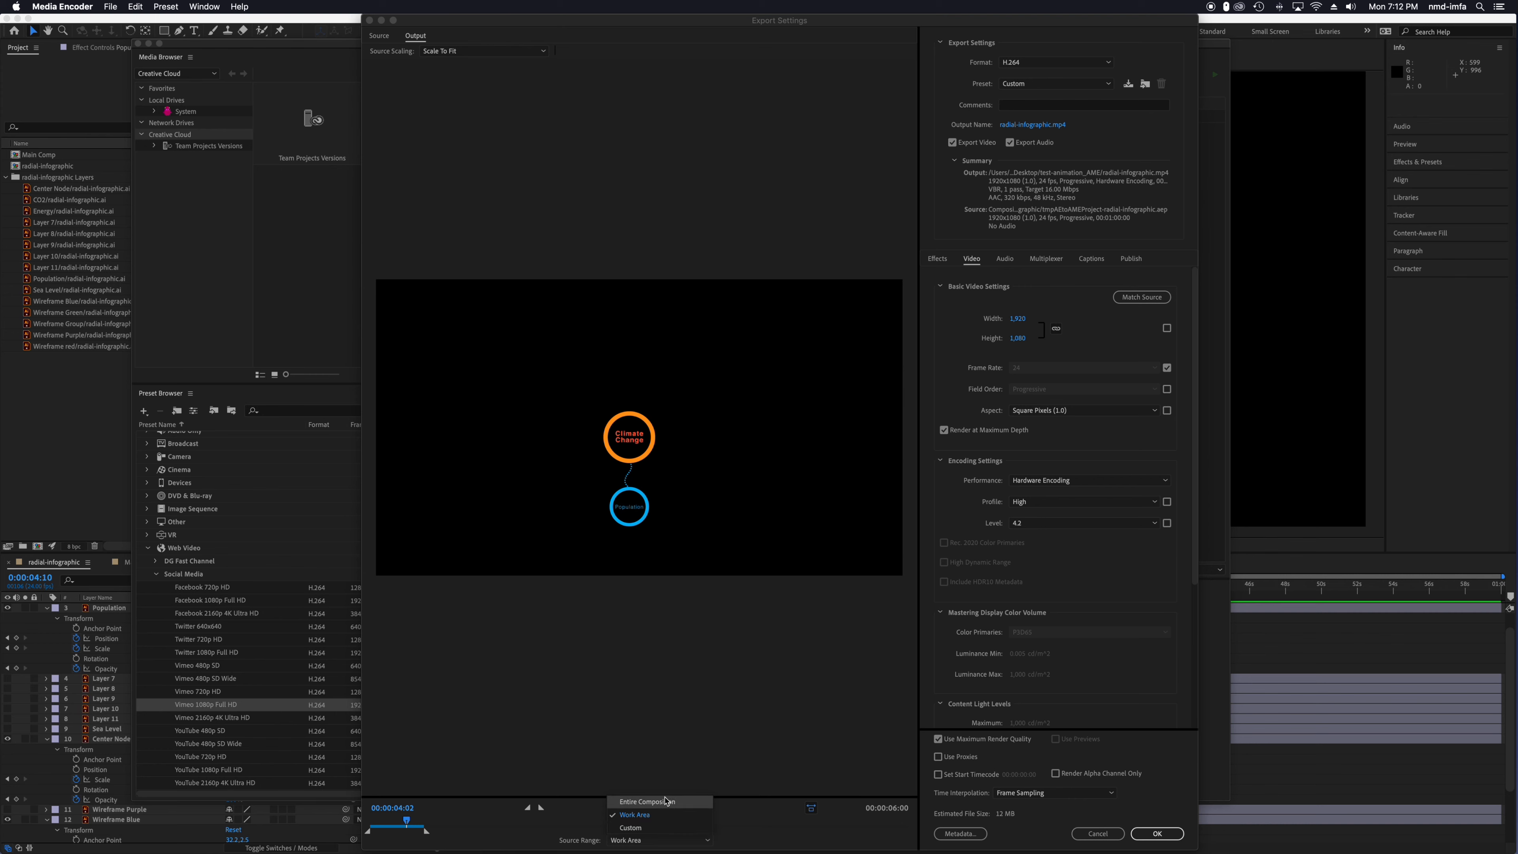
click(574, 817)
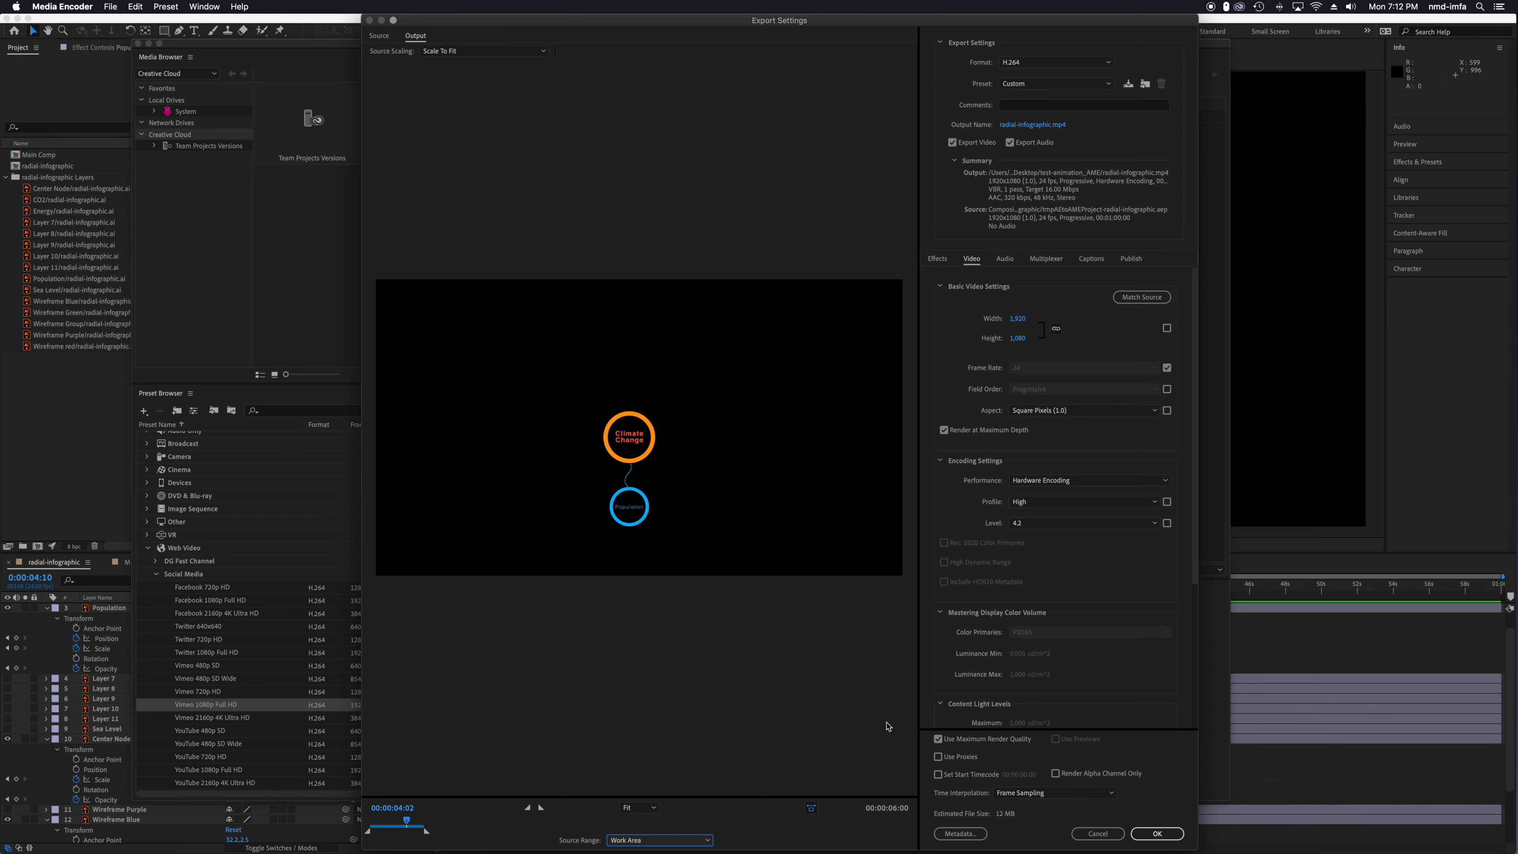
click(1156, 833)
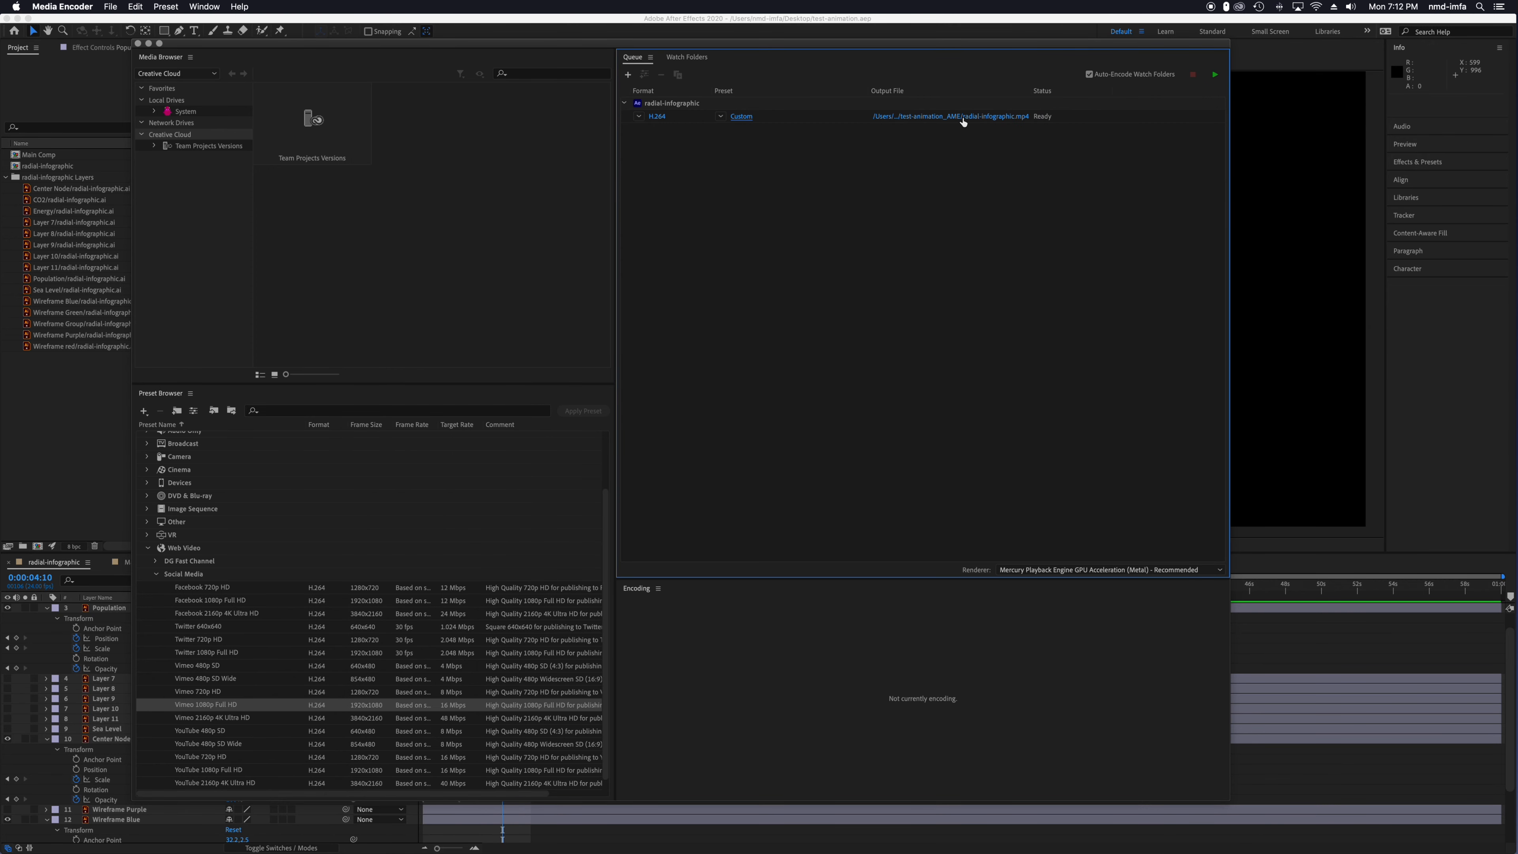
Set the output file to radial-infographic.mp4 on the Desktop and start encoding the queue.
click(965, 117)
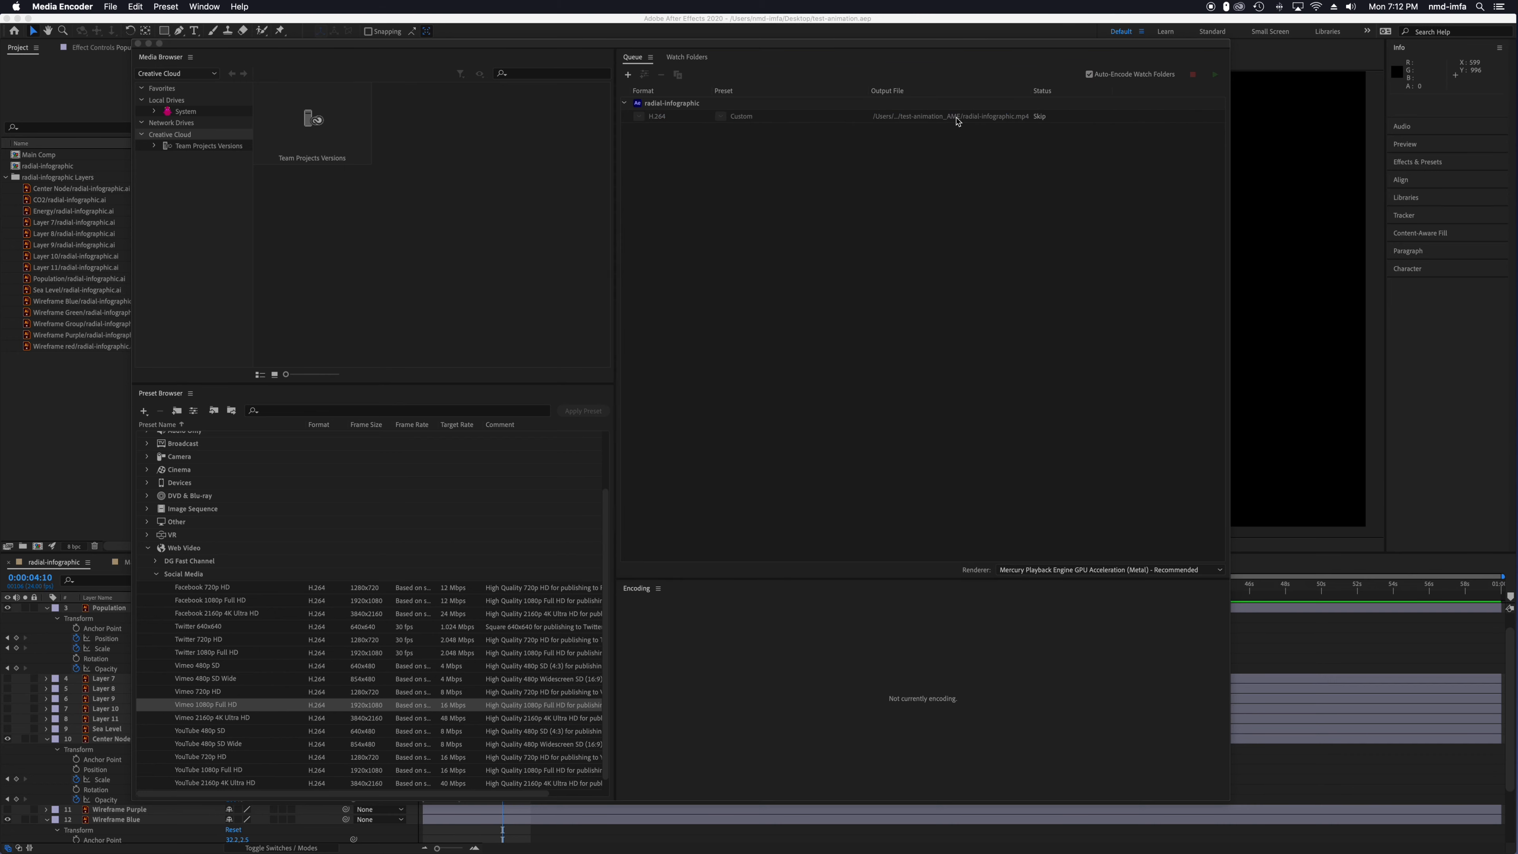
click(396, 171)
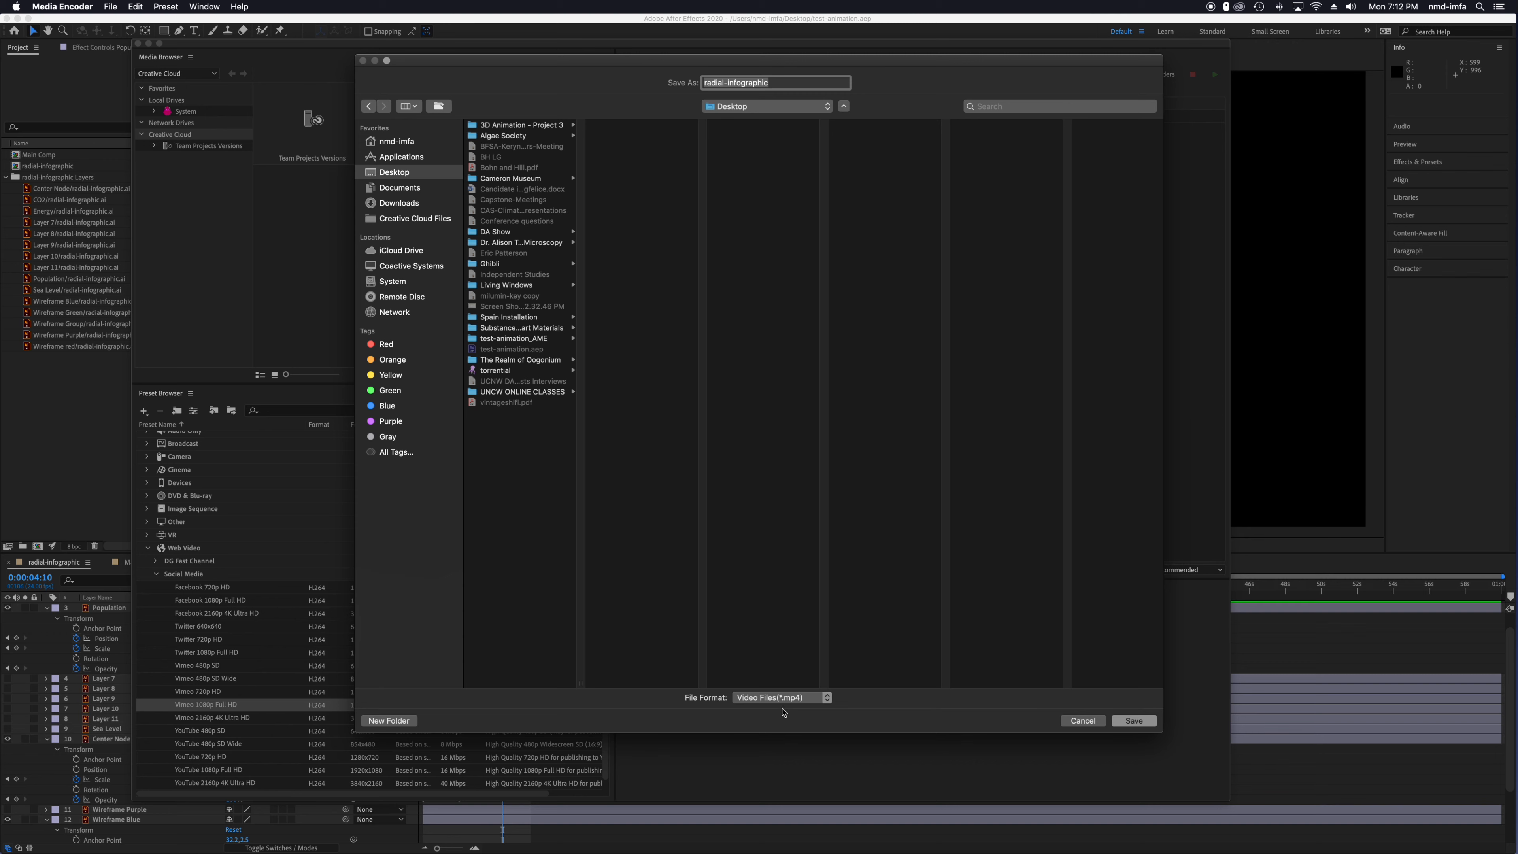
click(1134, 721)
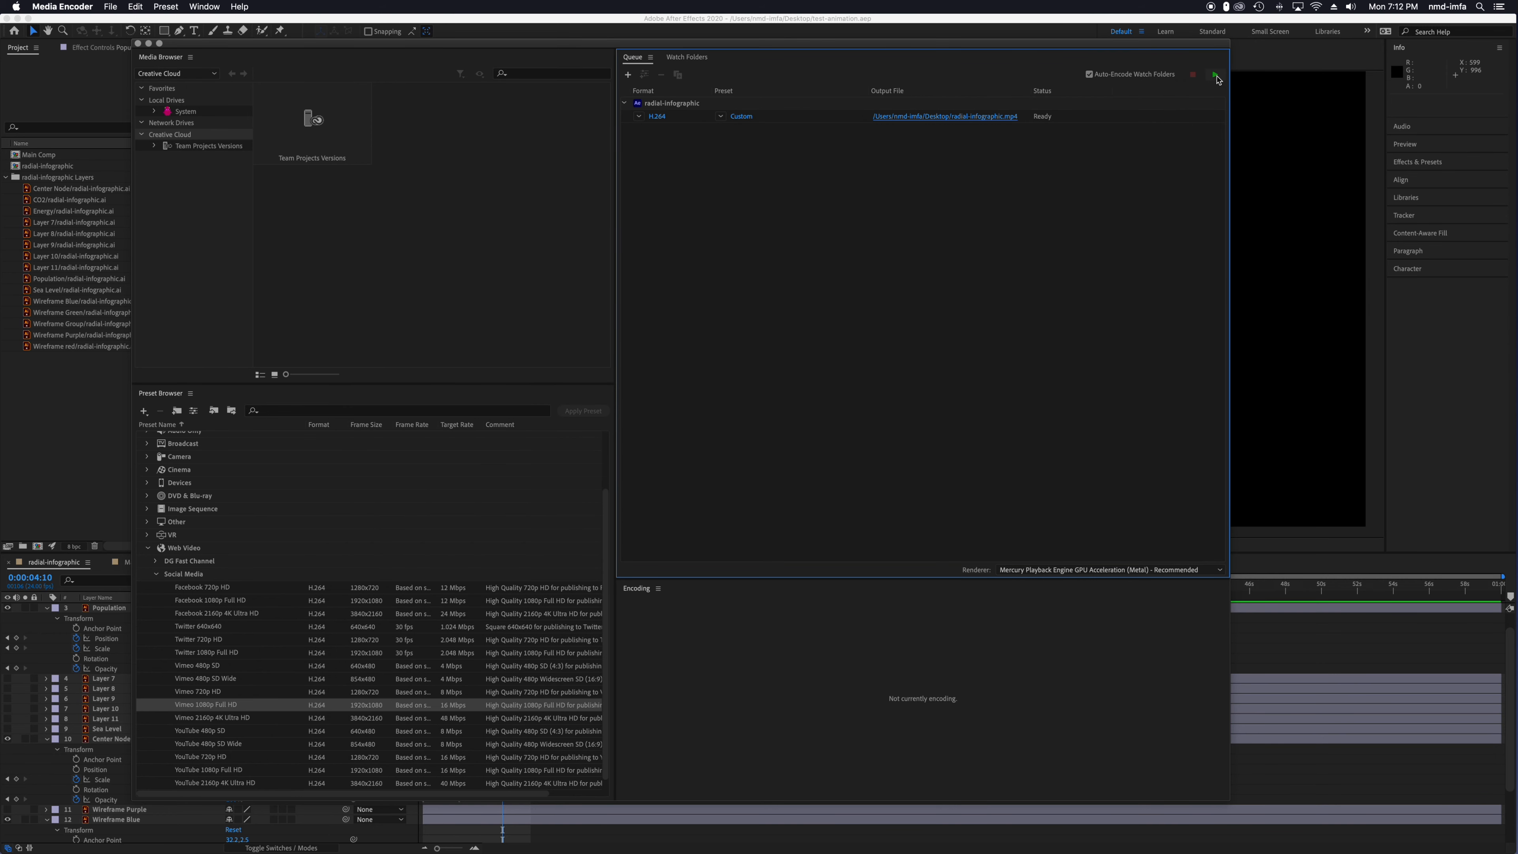
click(1217, 78)
Uncover the desktop, open the exported radial-infographic.mp4 in QuickTime Player and play it through repeatedly.
drag(1305, 22, 864, 15)
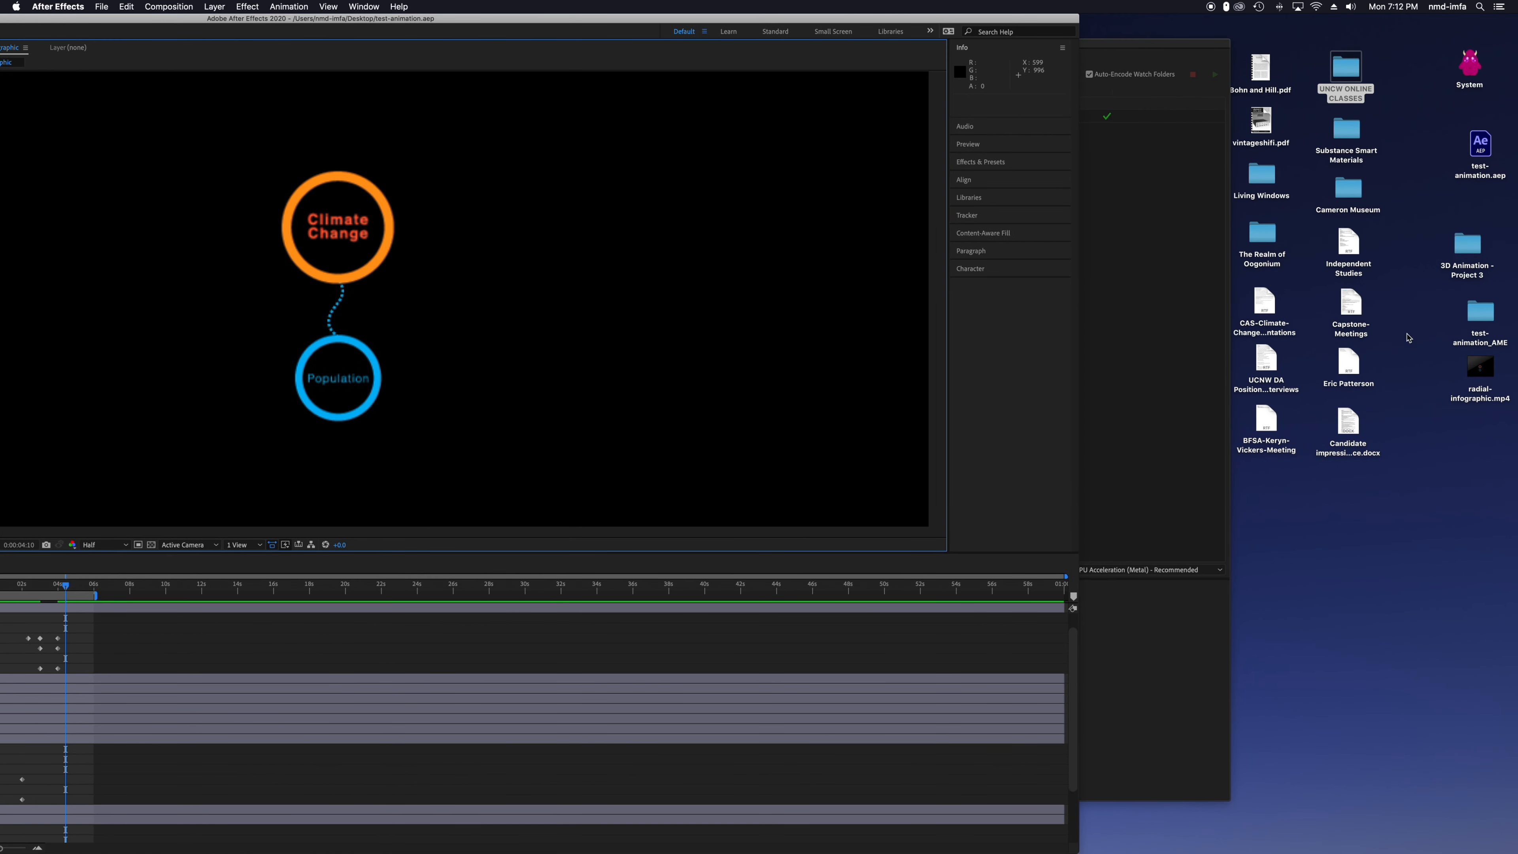
double_click(1470, 373)
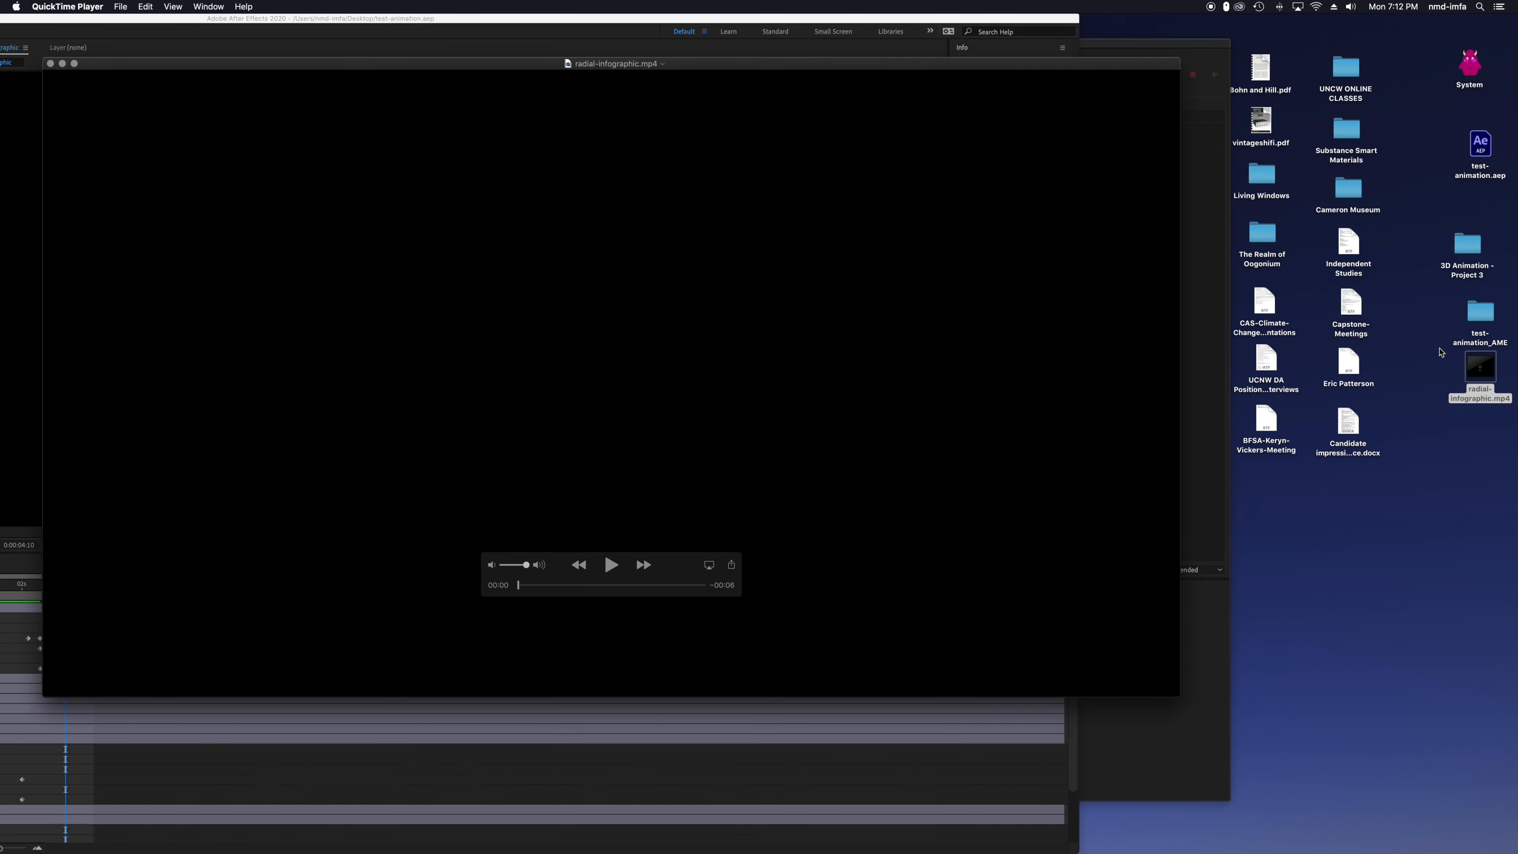
key(space)
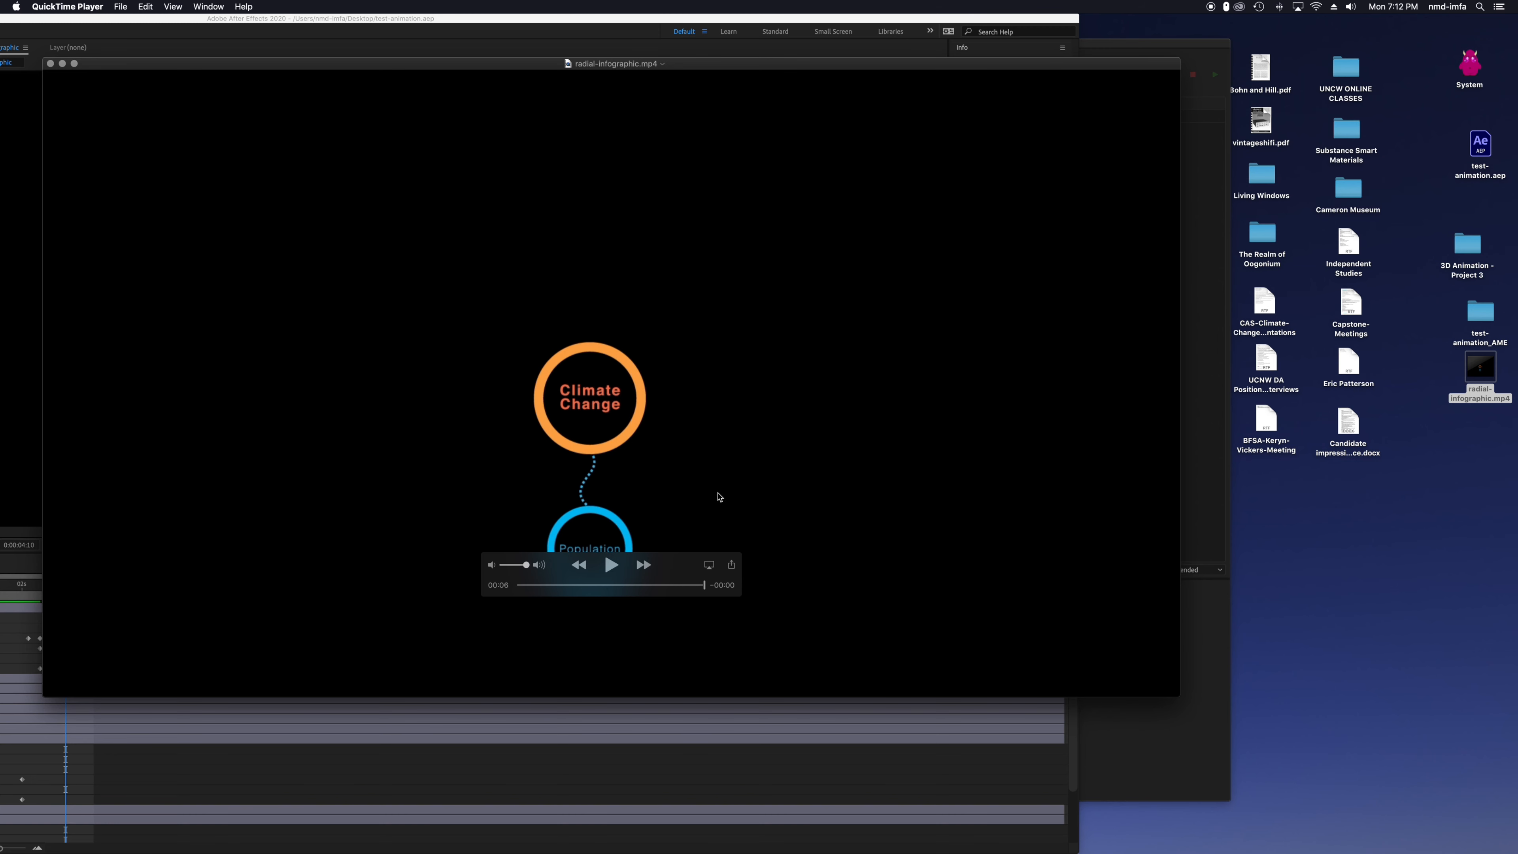
key(space)
click(611, 565)
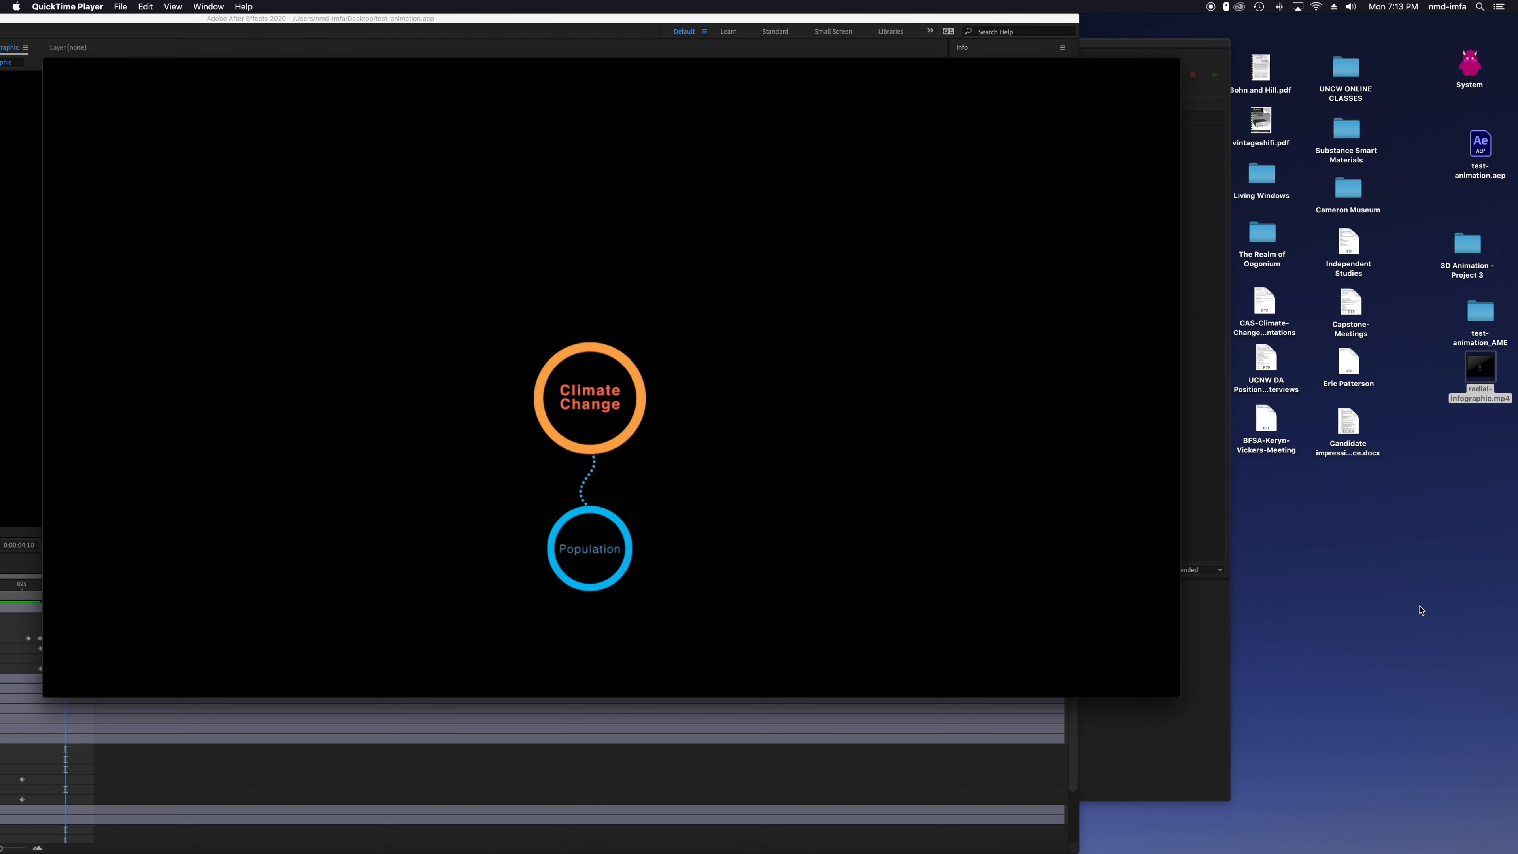
key(space)
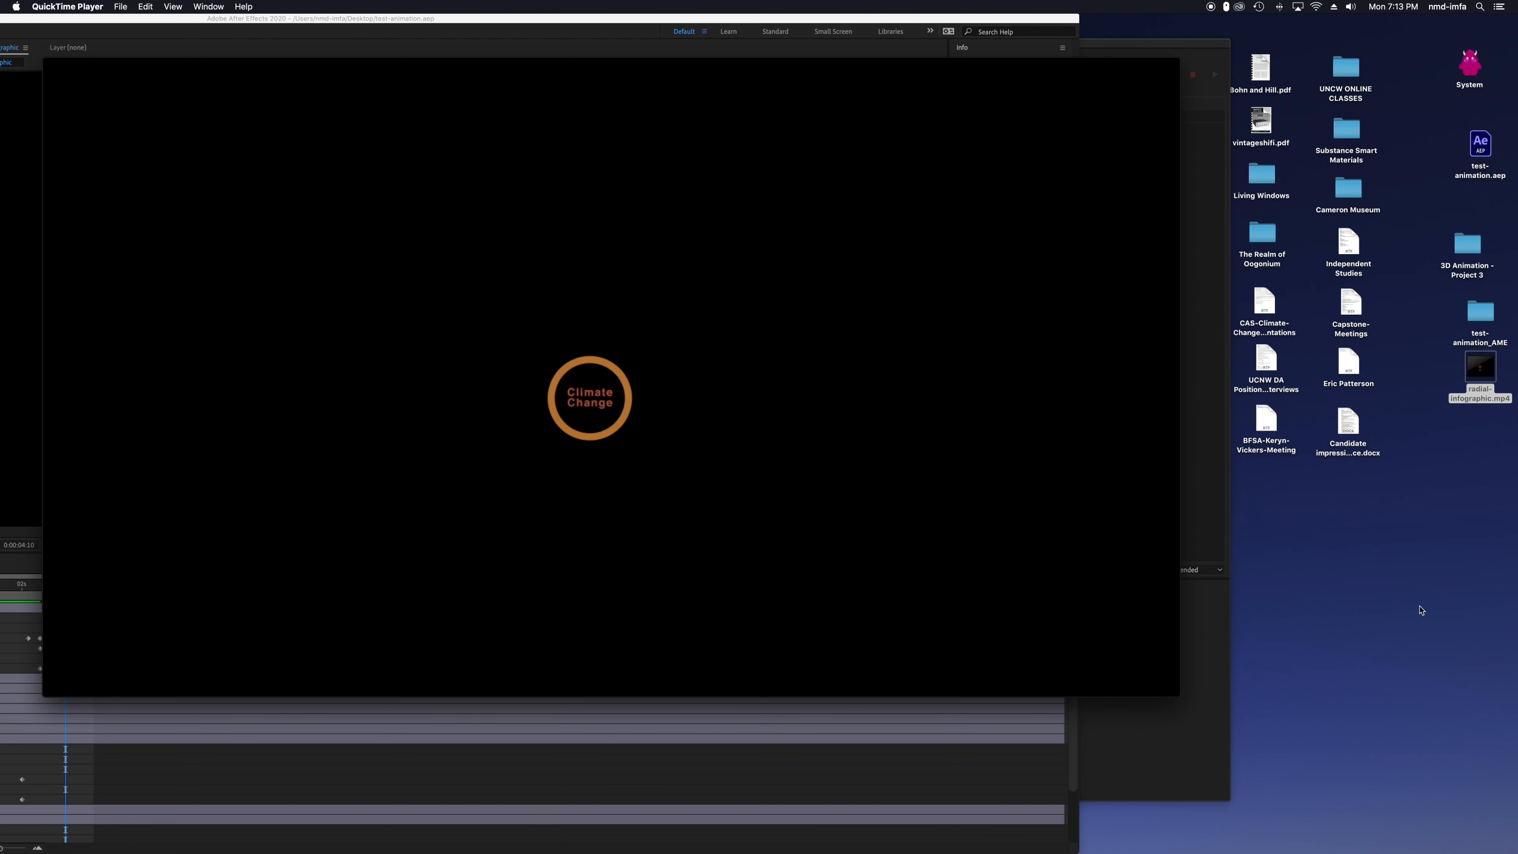